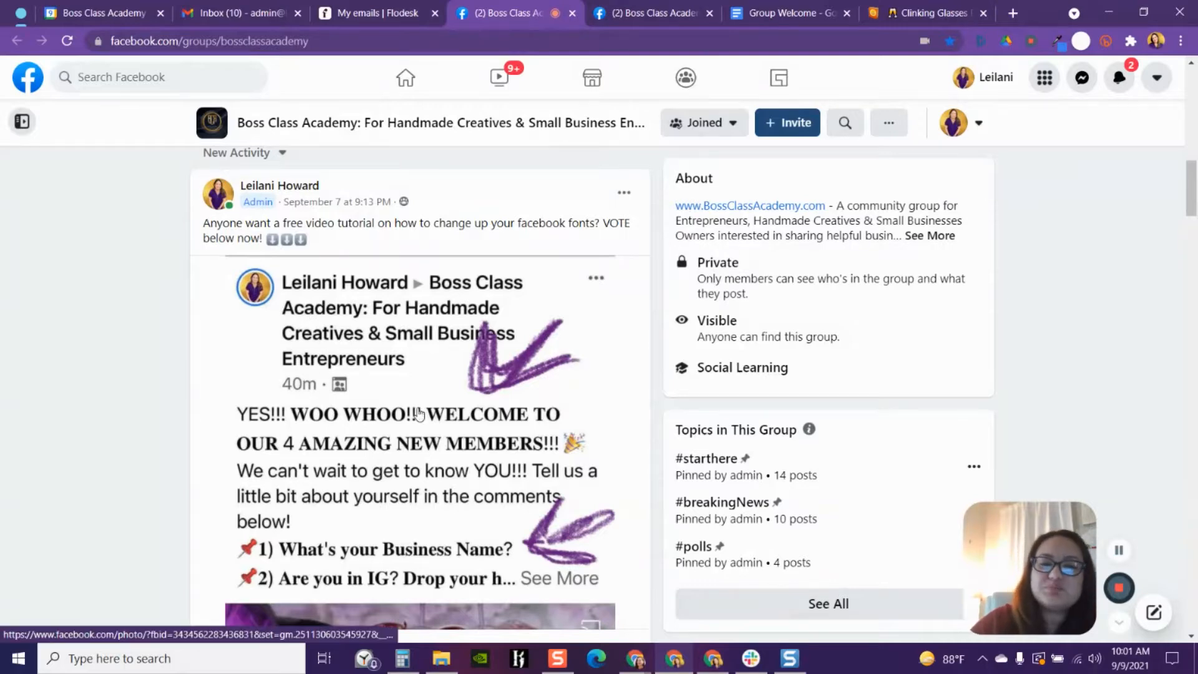
- Scroll through the group feed to review the earlier new-member welcome post
scroll(479, 442, "down", 1)
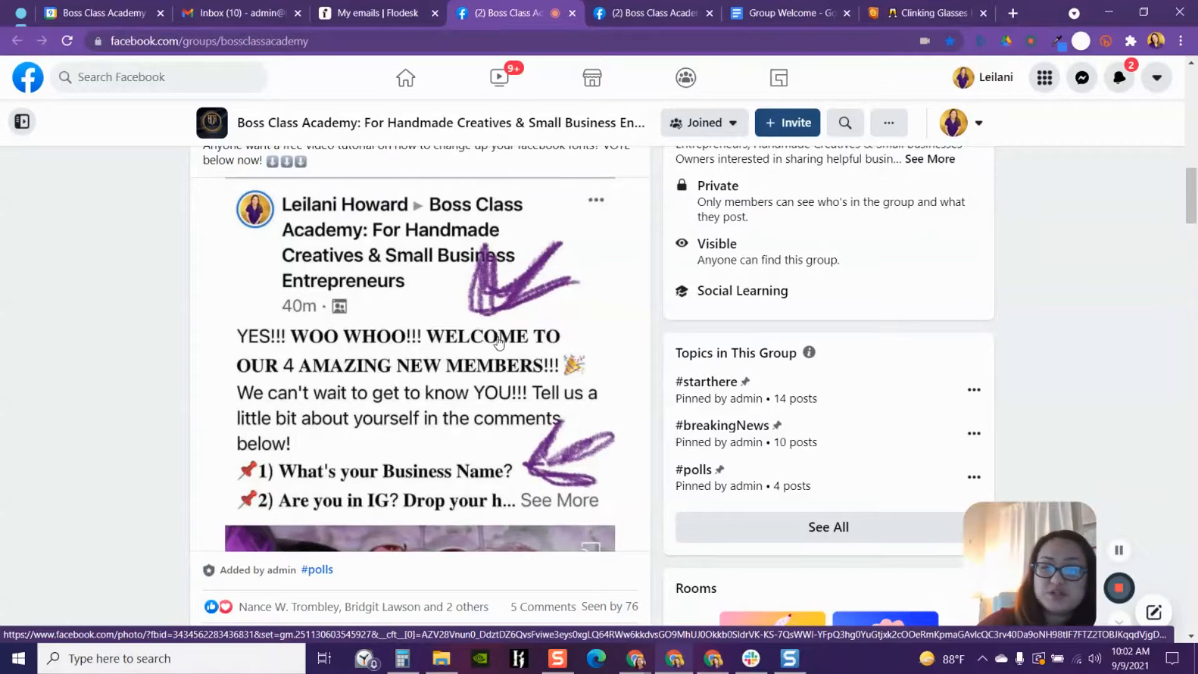
scroll(502, 352, "down", 7)
scroll(509, 367, "down", 2)
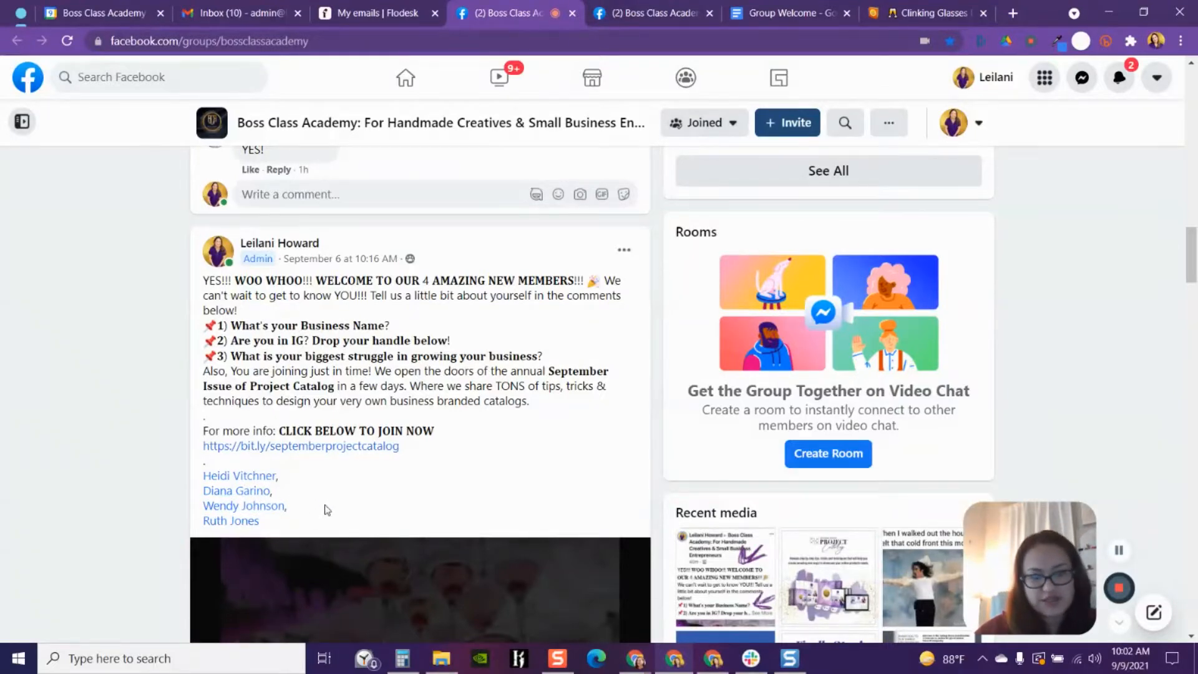
scroll(356, 359, "down", 3)
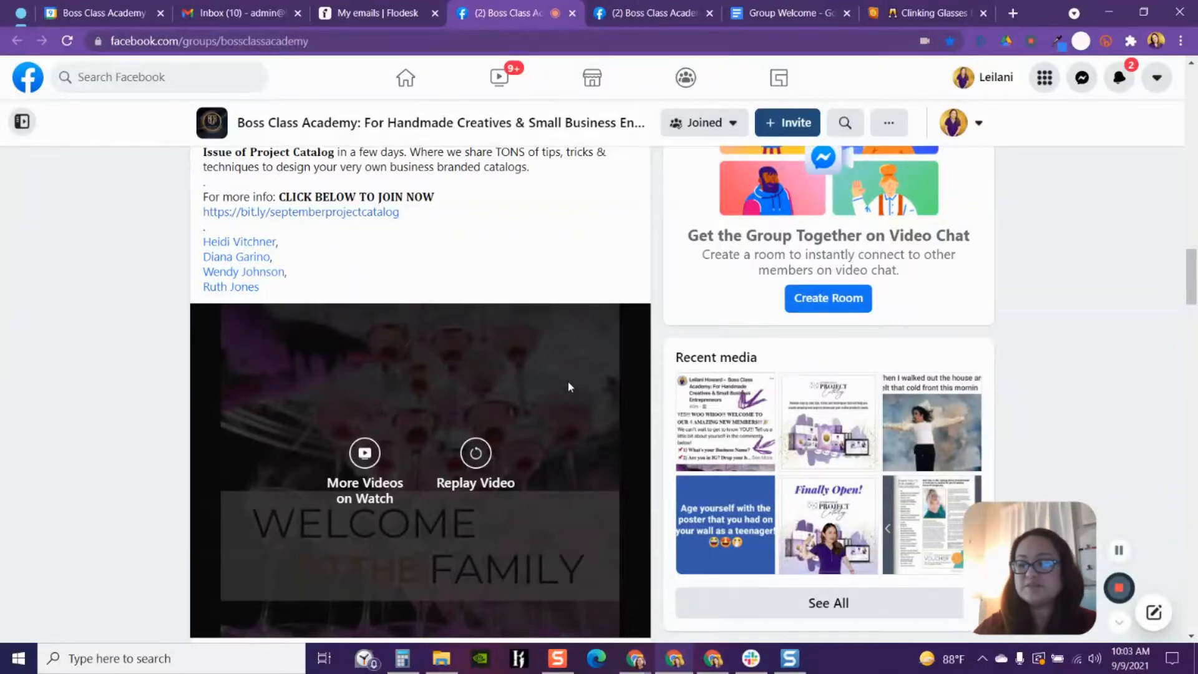
scroll(560, 328, "up", 2)
scroll(560, 326, "up", 2)
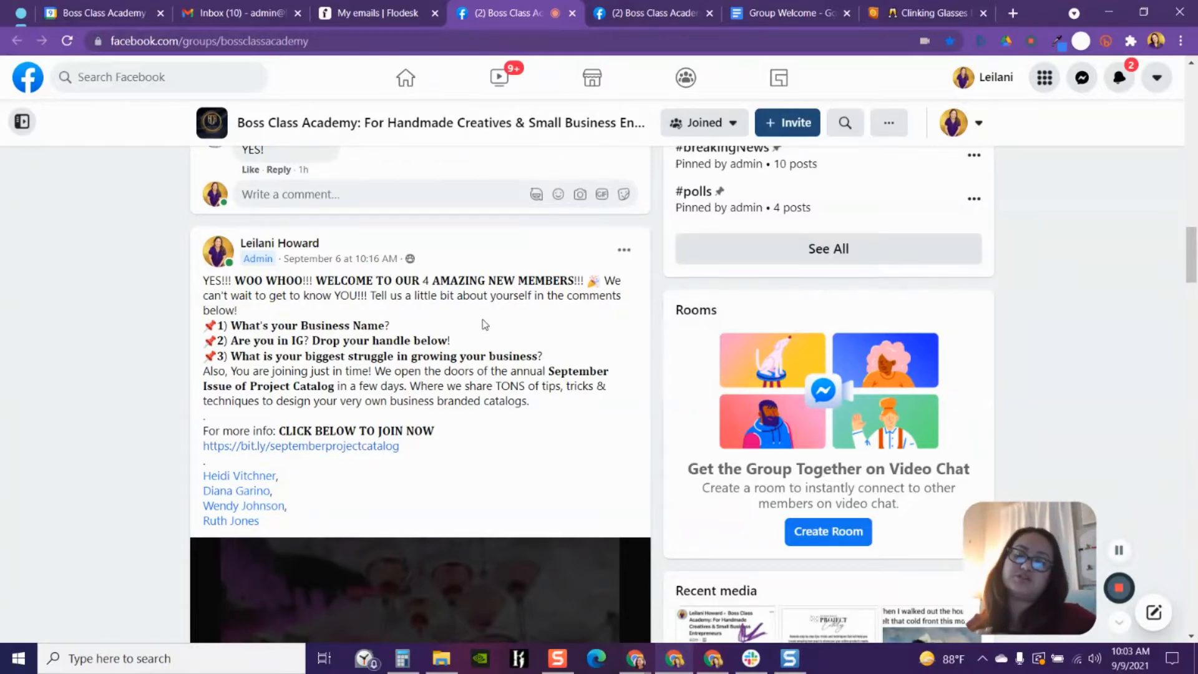
- Switch to the Group Welcome document and insert a [] placeholder before MEMBERS in the welcome template's first line
left_click(767, 17)
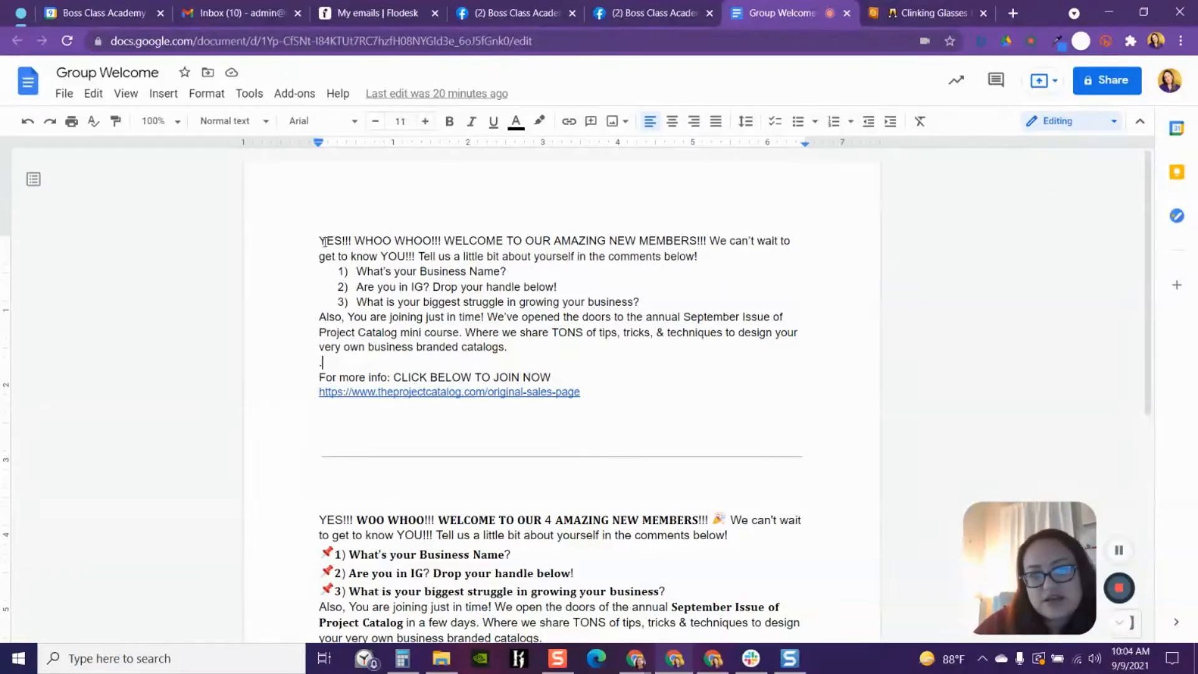
left_click_drag(319, 238, 625, 395)
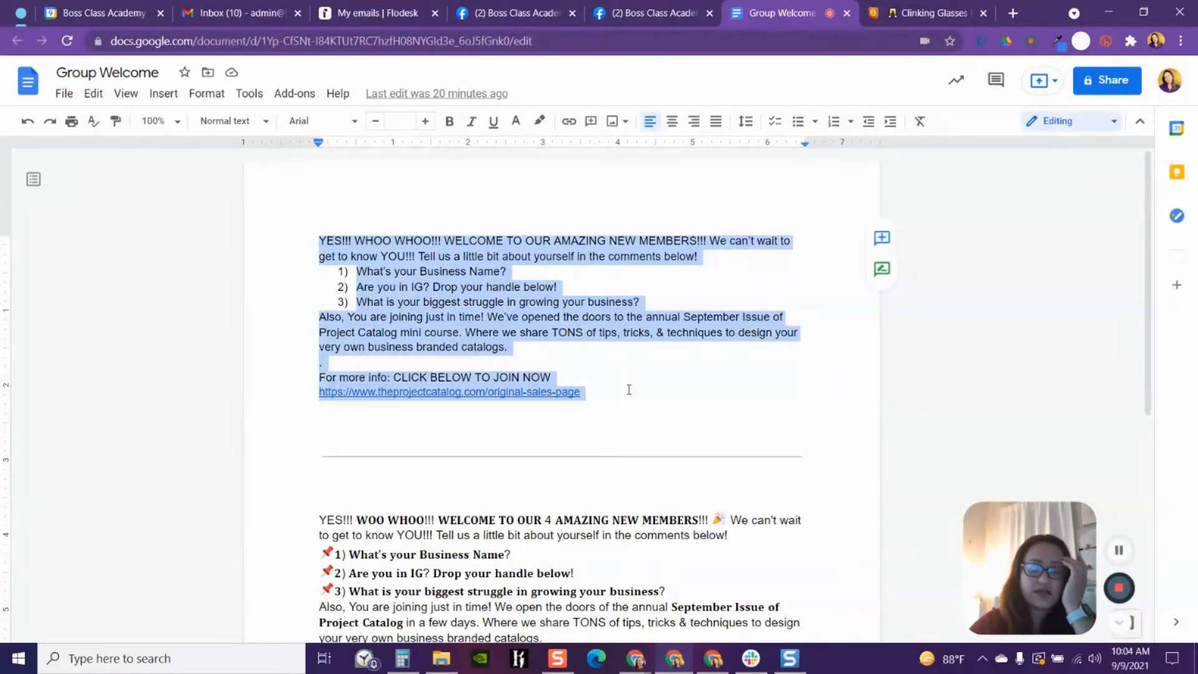
left_click(642, 368)
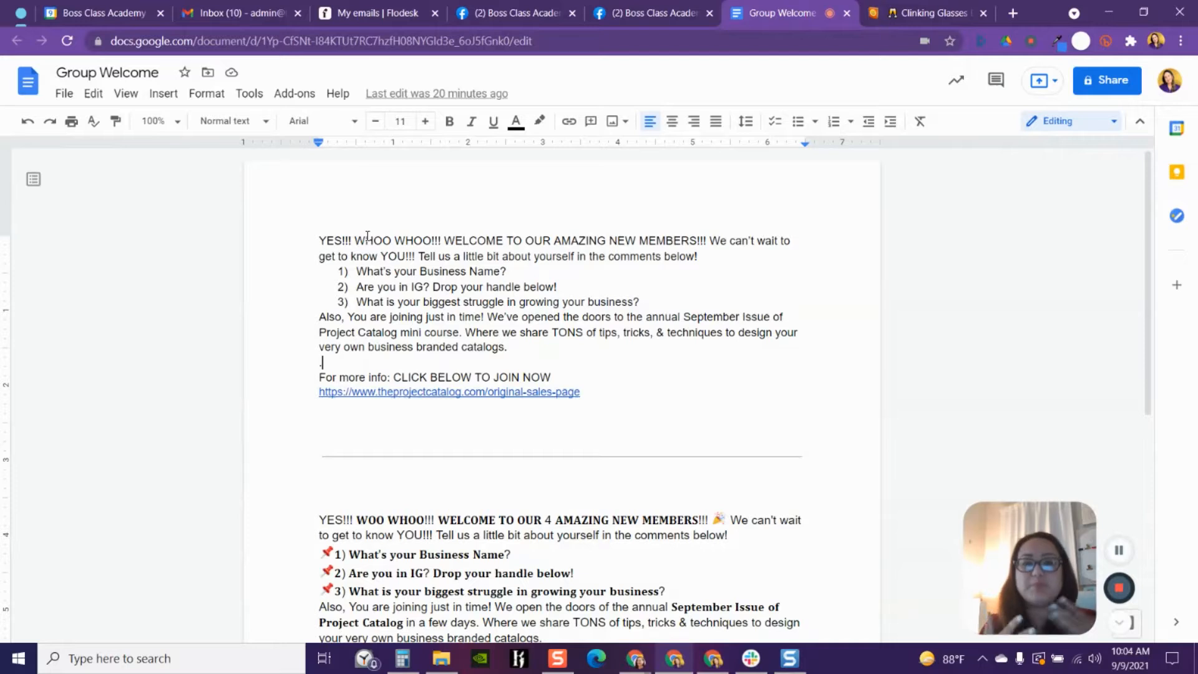
left_click(639, 240)
type("[]")
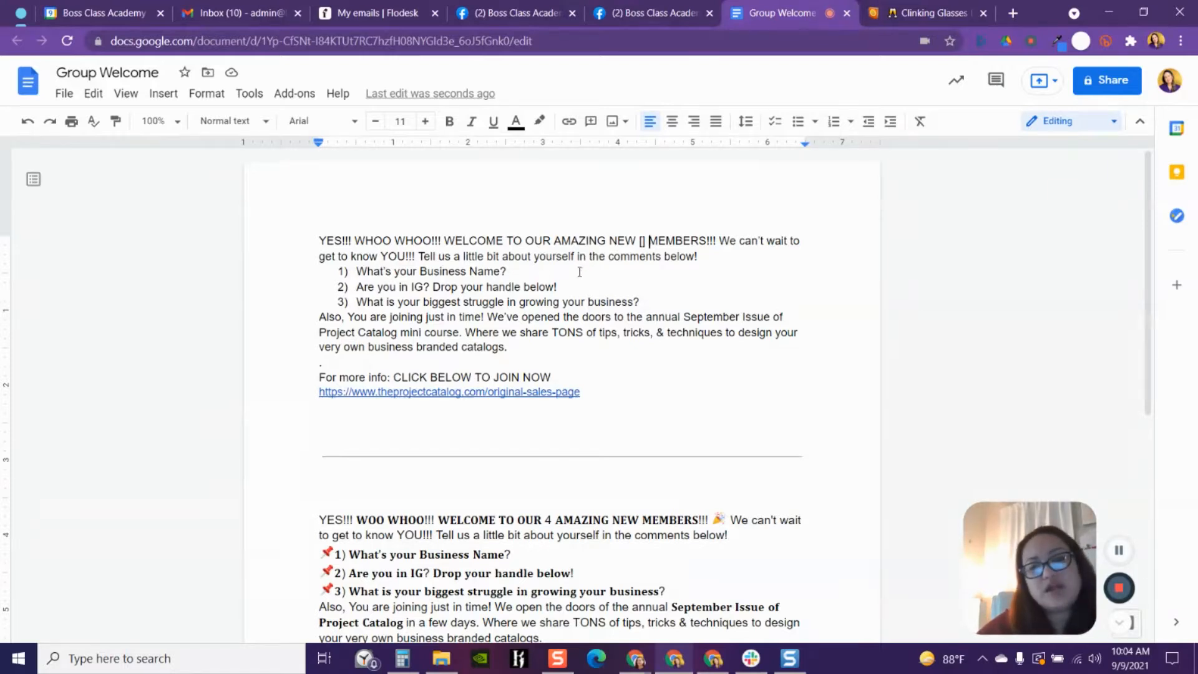
- Highlight each of the template's three numbered questions in turn
left_click_drag(359, 271, 544, 272)
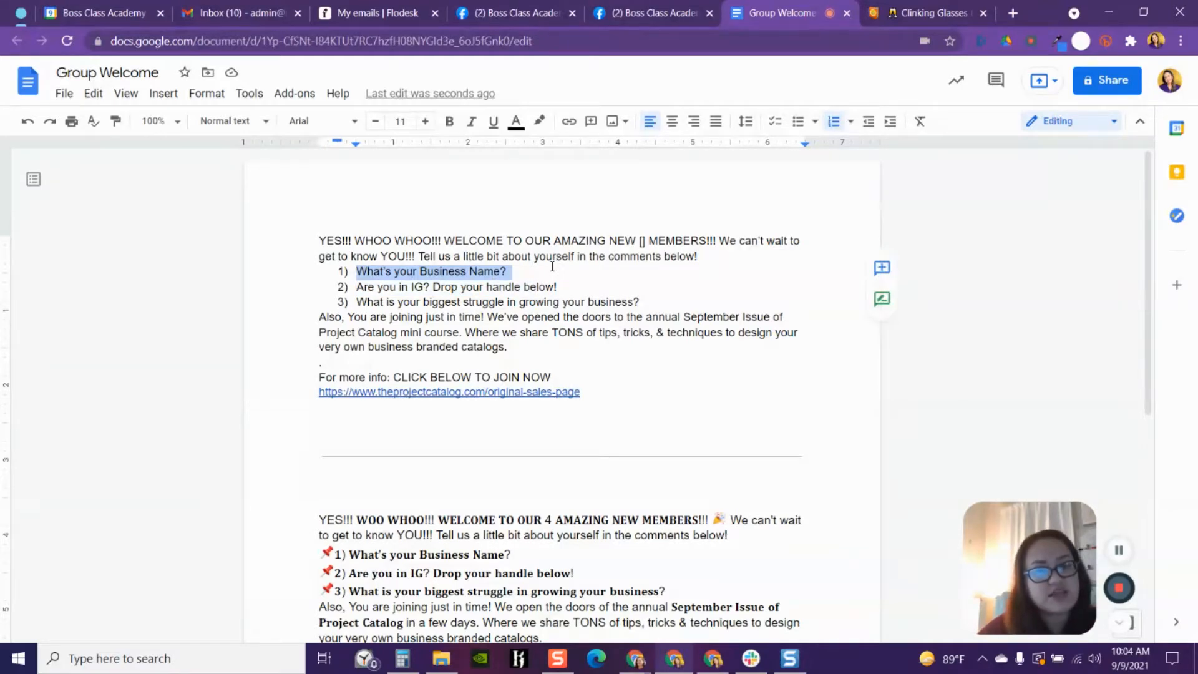
left_click(357, 286)
left_click_drag(357, 286, 592, 286)
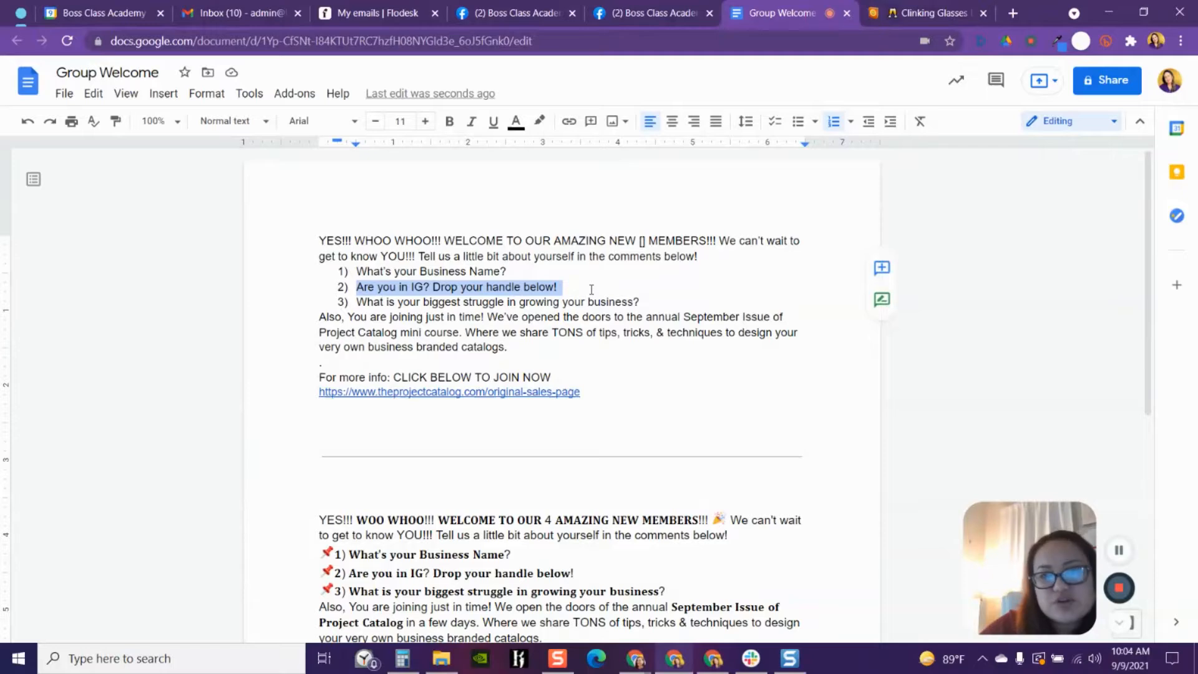
left_click(360, 302)
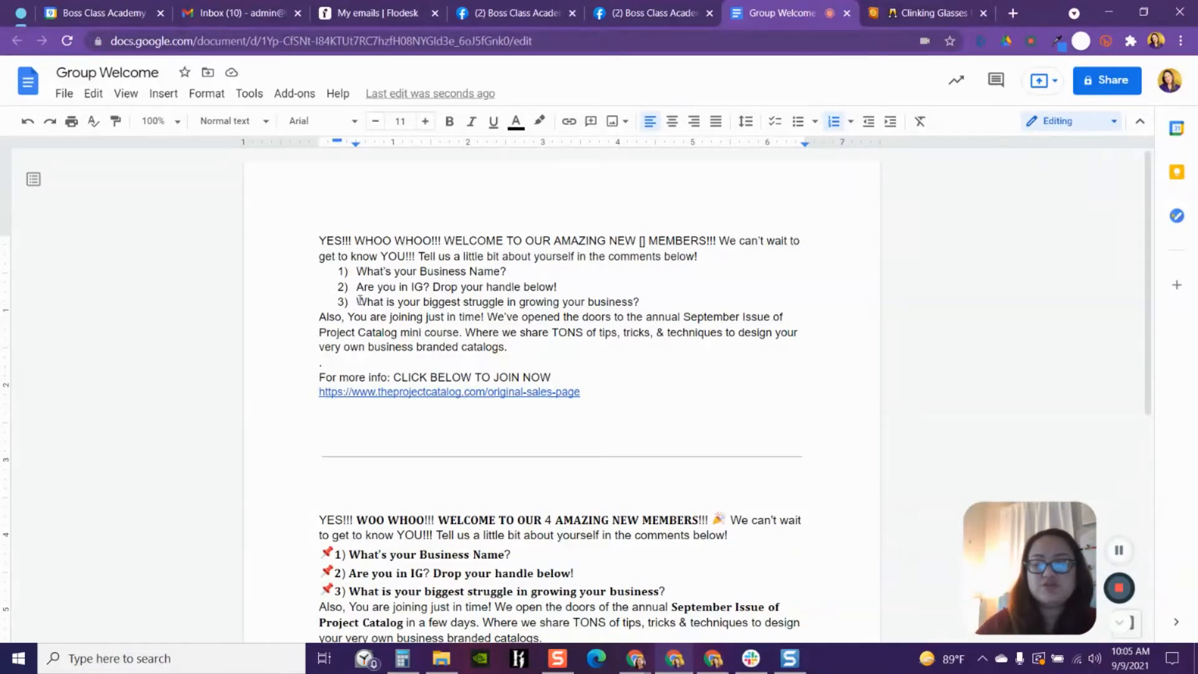
left_click_drag(356, 301, 641, 298)
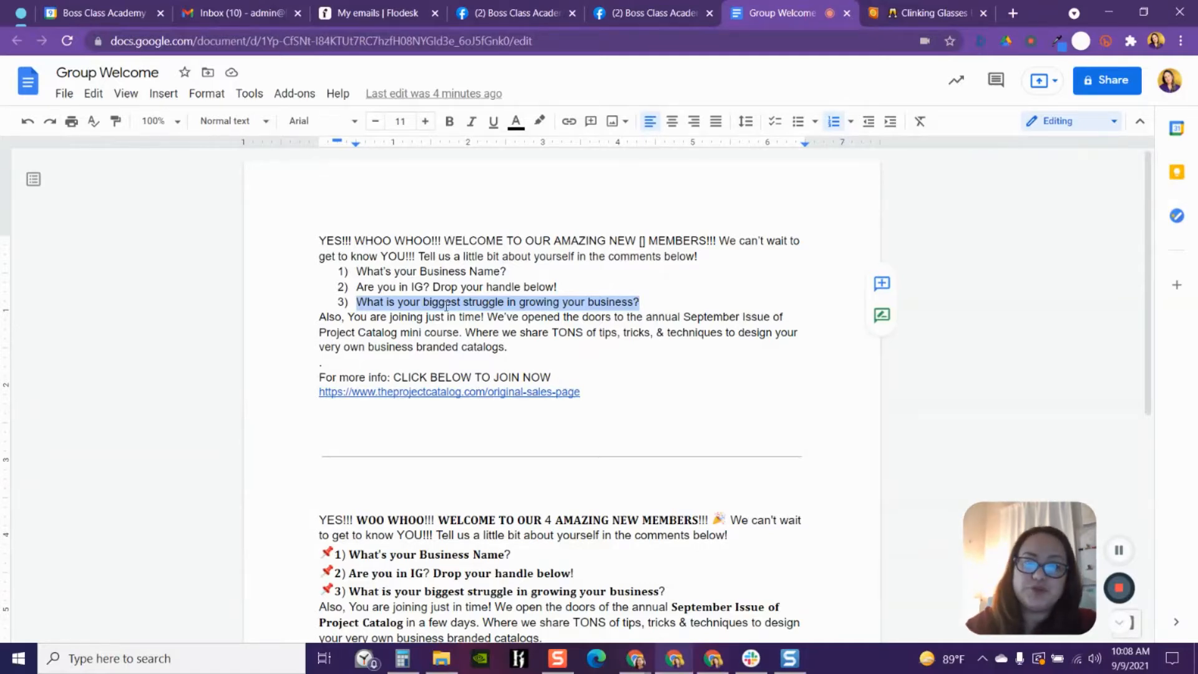
- Copy the whole welcome template, from the opening line through the sales-page link
left_click(640, 385)
double_click(639, 398)
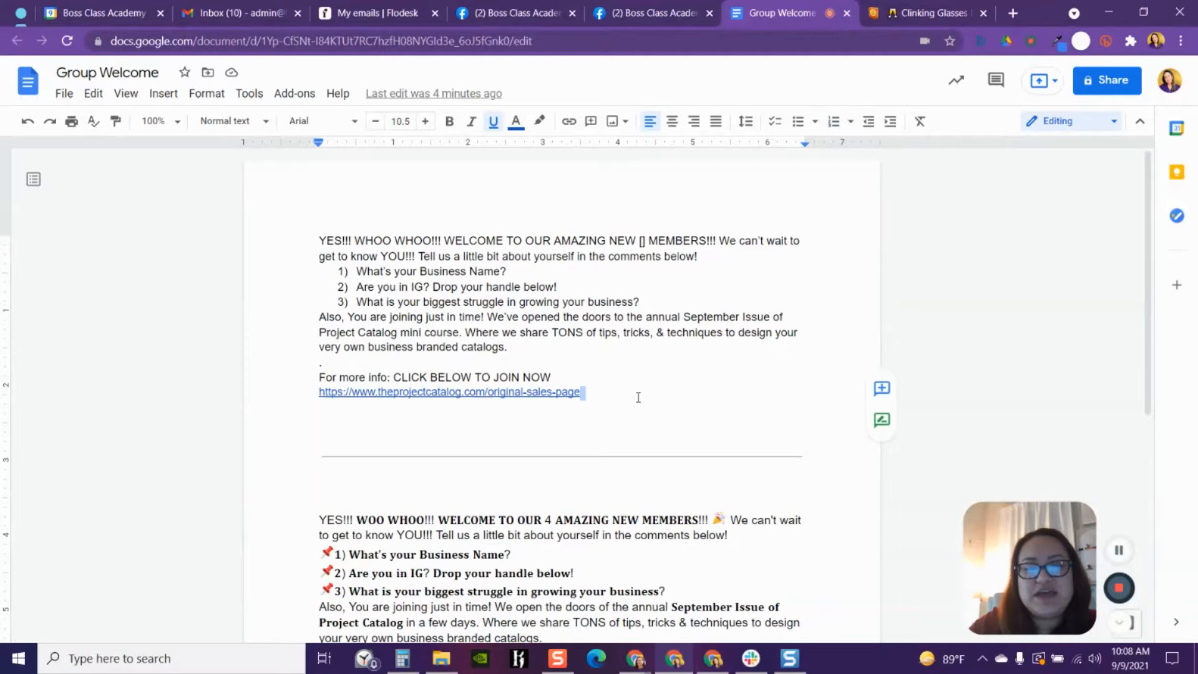
left_click_drag(639, 397, 316, 243)
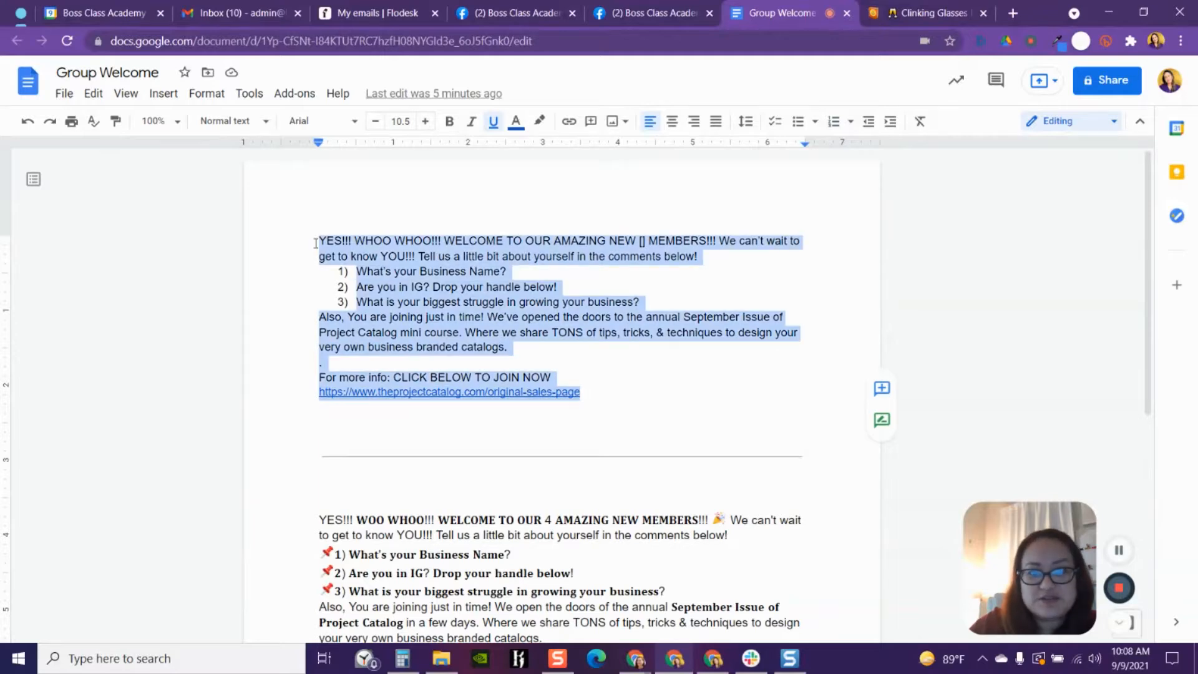
right_click(364, 242)
left_click(411, 250)
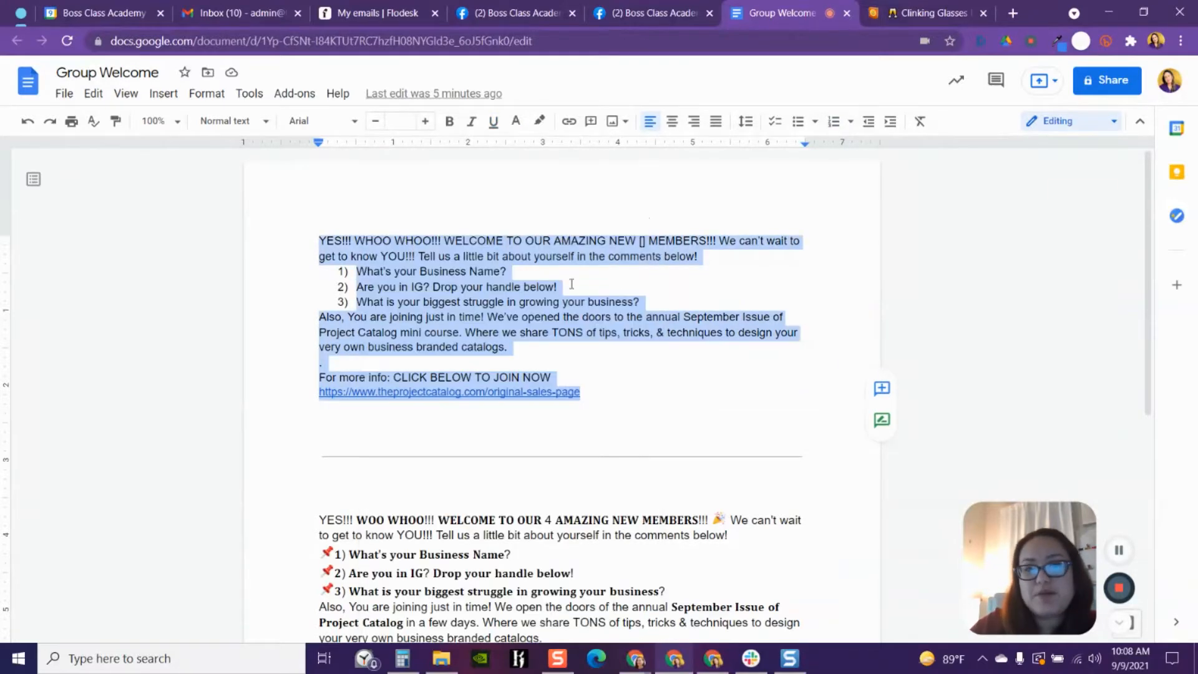
left_click(671, 374)
scroll(672, 375, "down", 3)
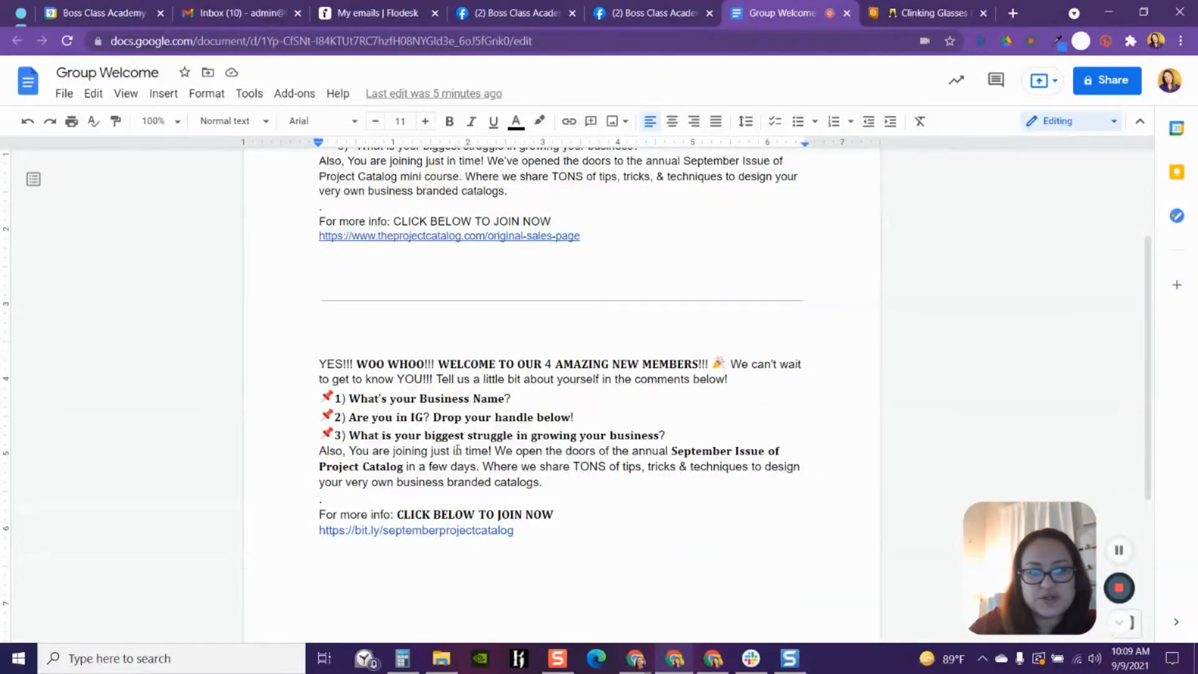
scroll(662, 415, "up", 3)
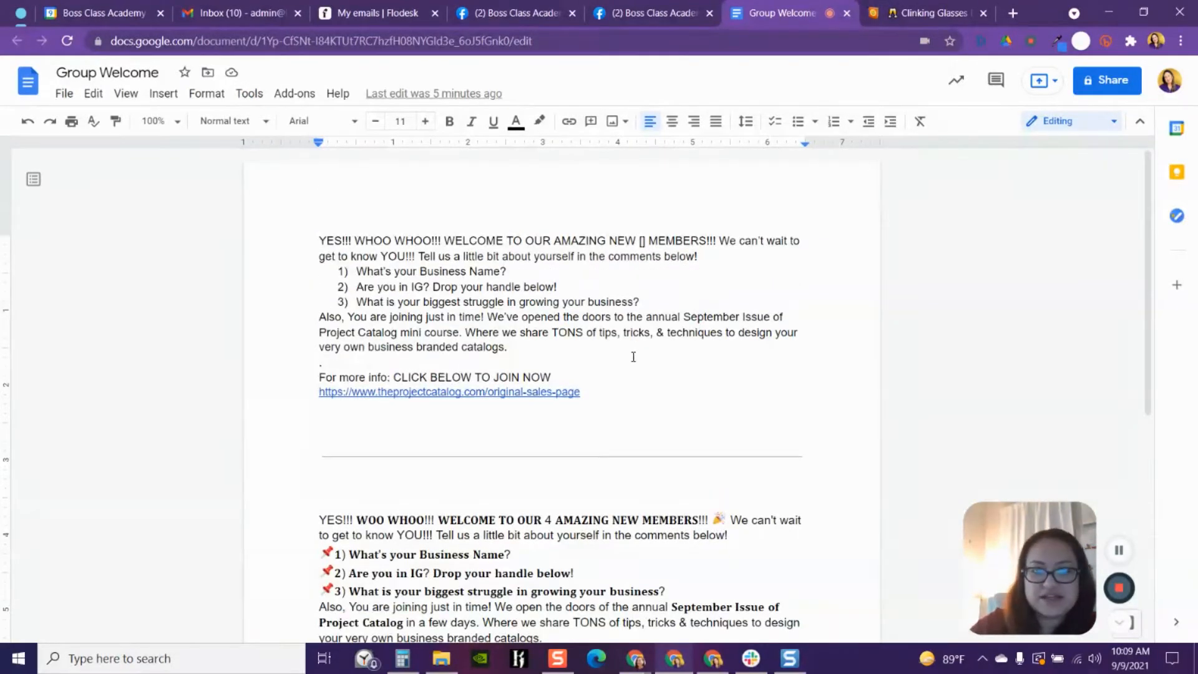
- Switch to the other group tab, open the Members page, and start a welcome post for this week's new members
left_click(628, 15)
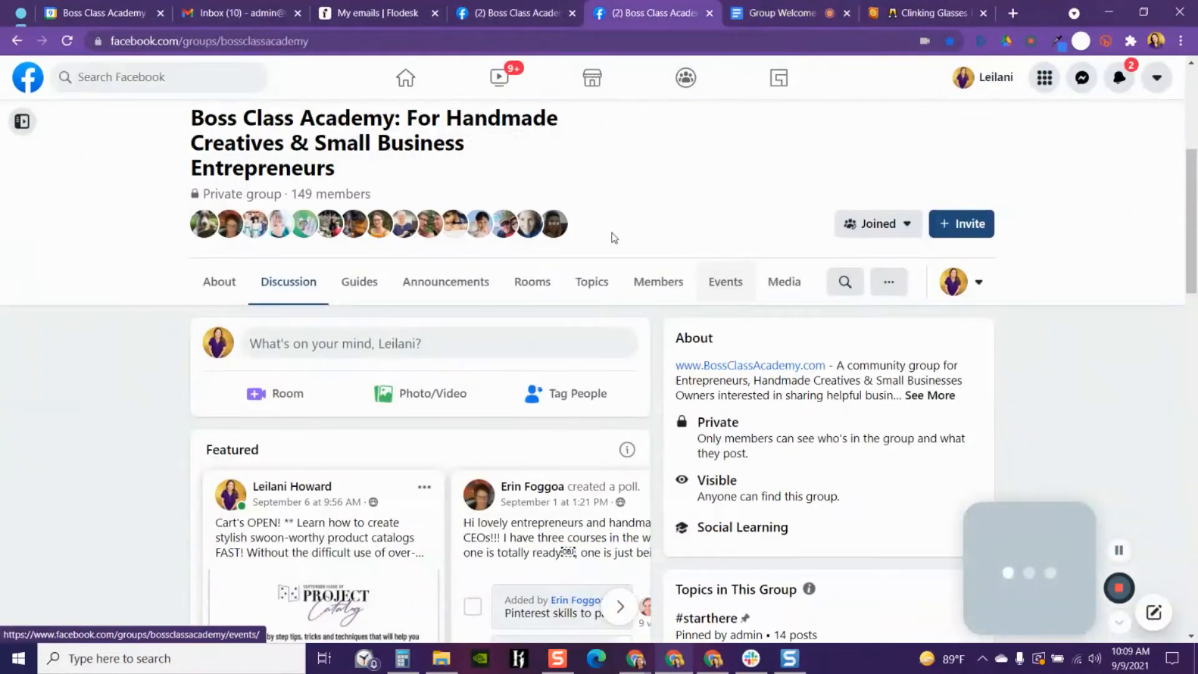
scroll(490, 405, "down", 10)
scroll(496, 434, "up", 5)
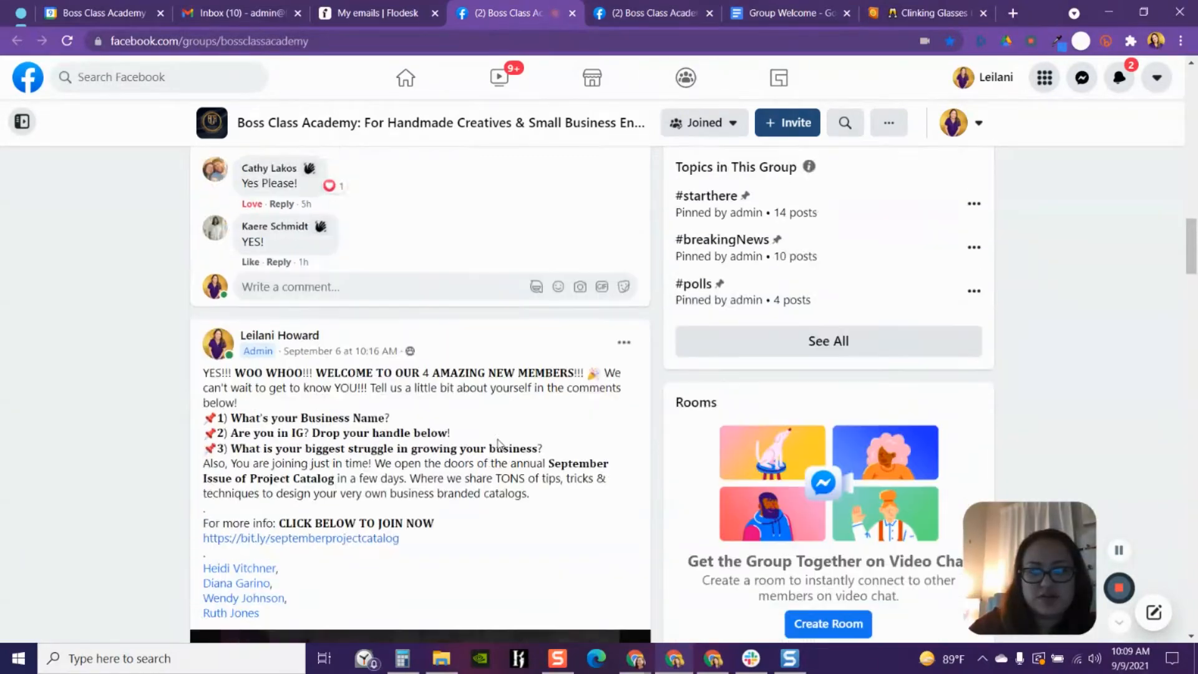
scroll(499, 445, "up", 10)
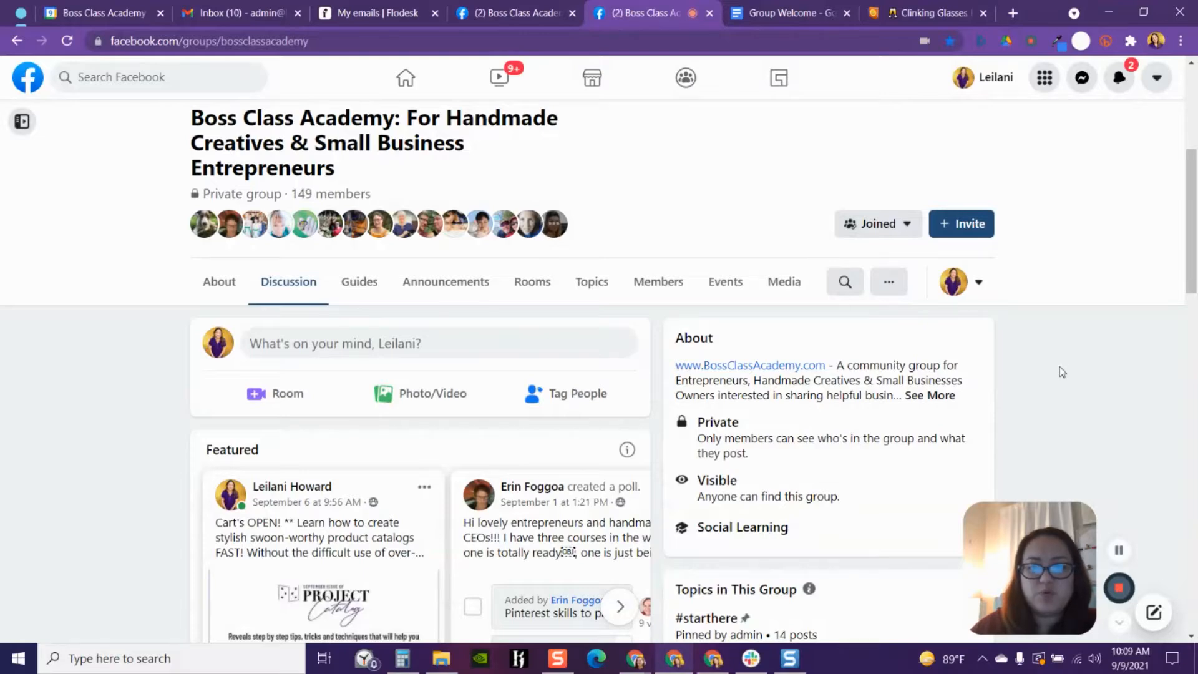
scroll(986, 270, "down", 1)
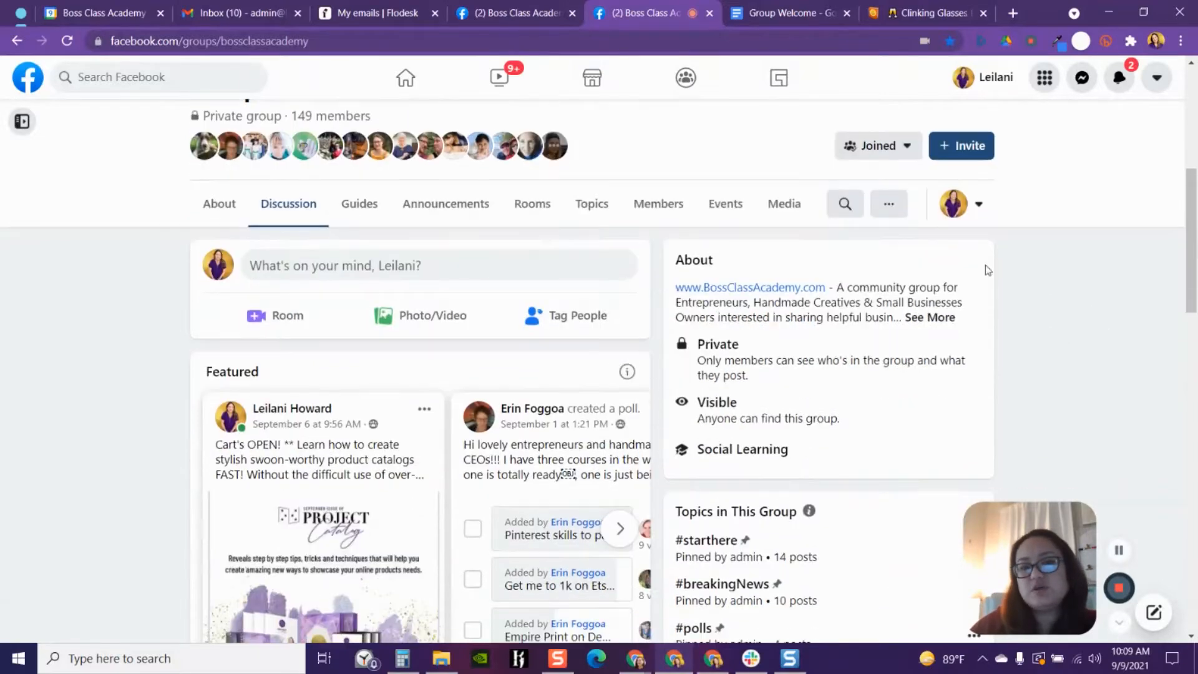
scroll(575, 339, "up", 5)
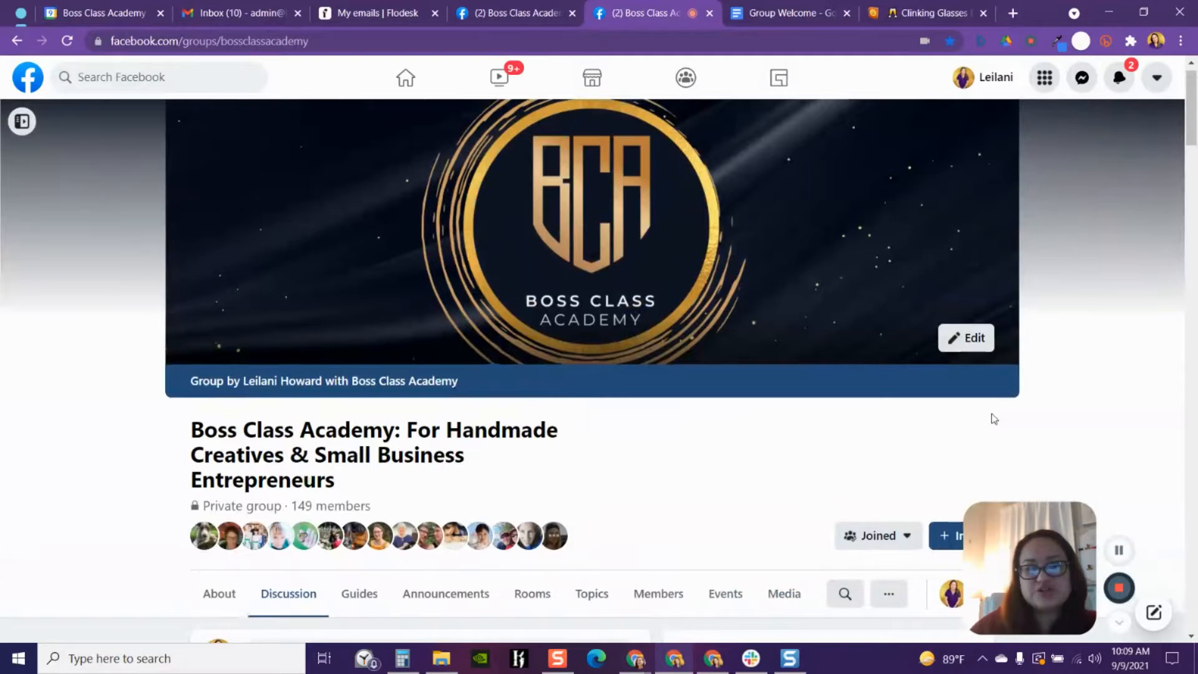
scroll(992, 418, "down", 3)
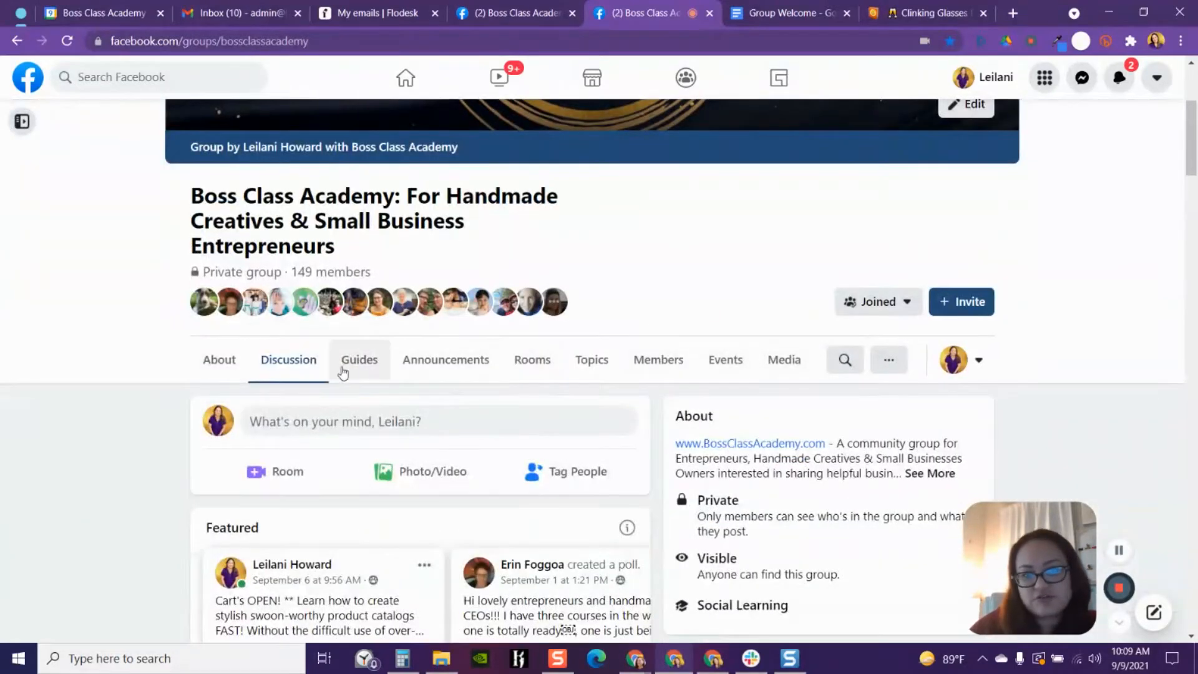
left_click(656, 366)
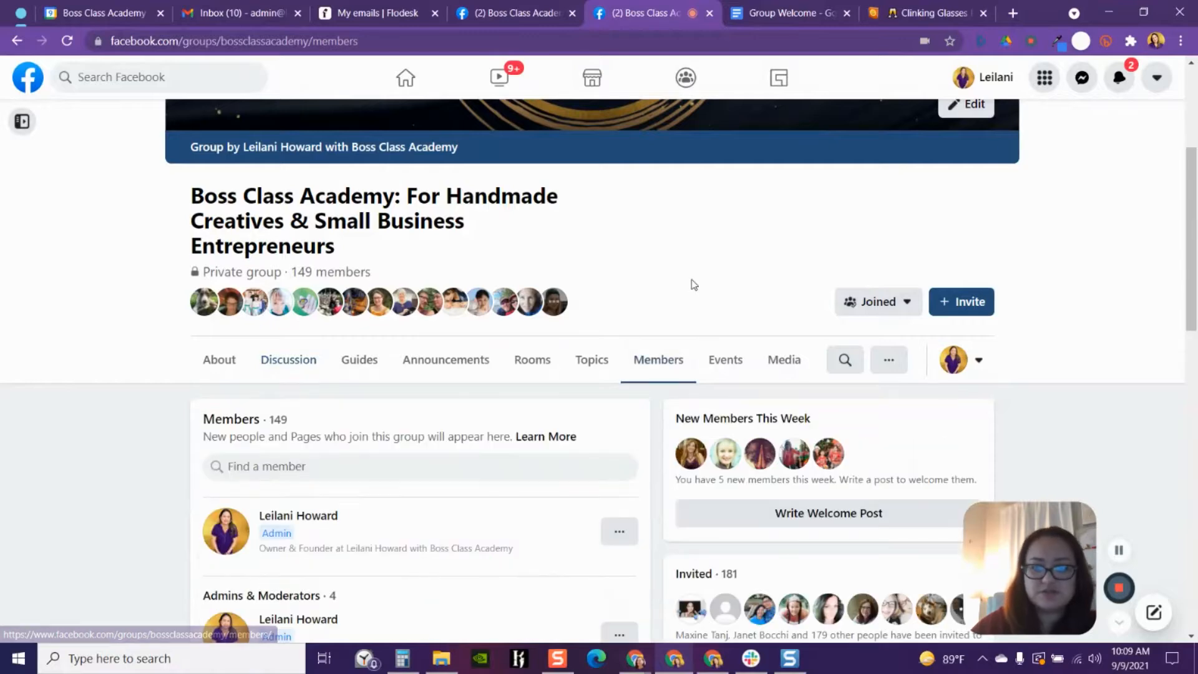
scroll(1107, 273, "down", 2)
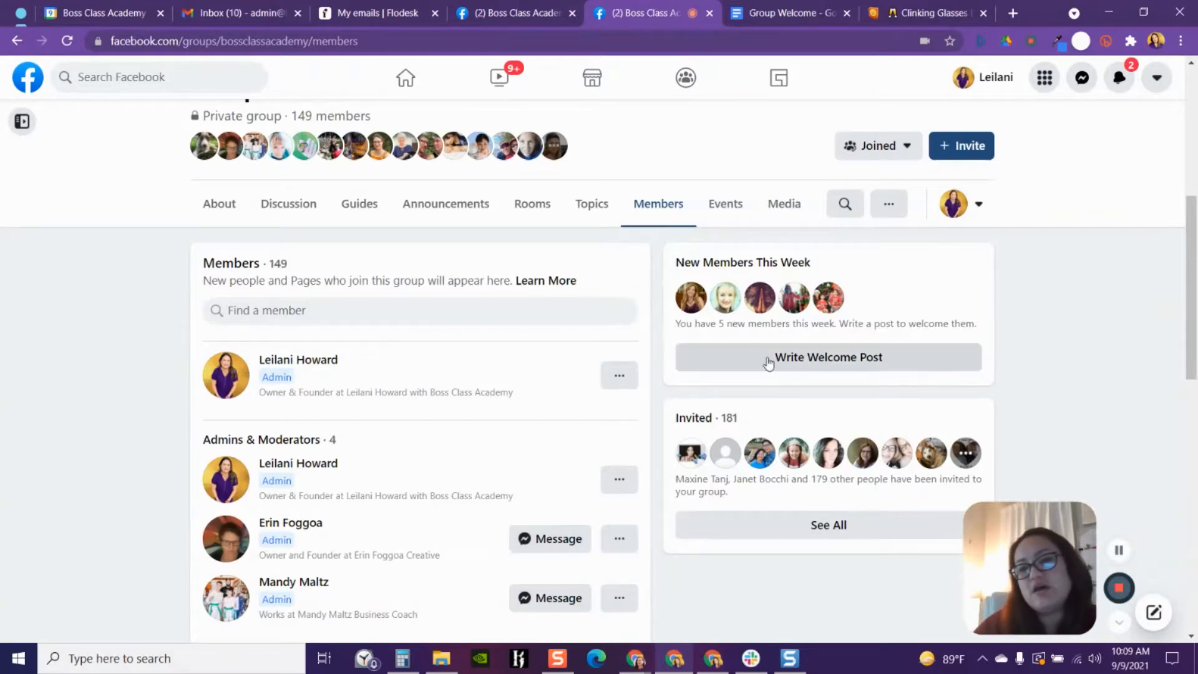
left_click(840, 366)
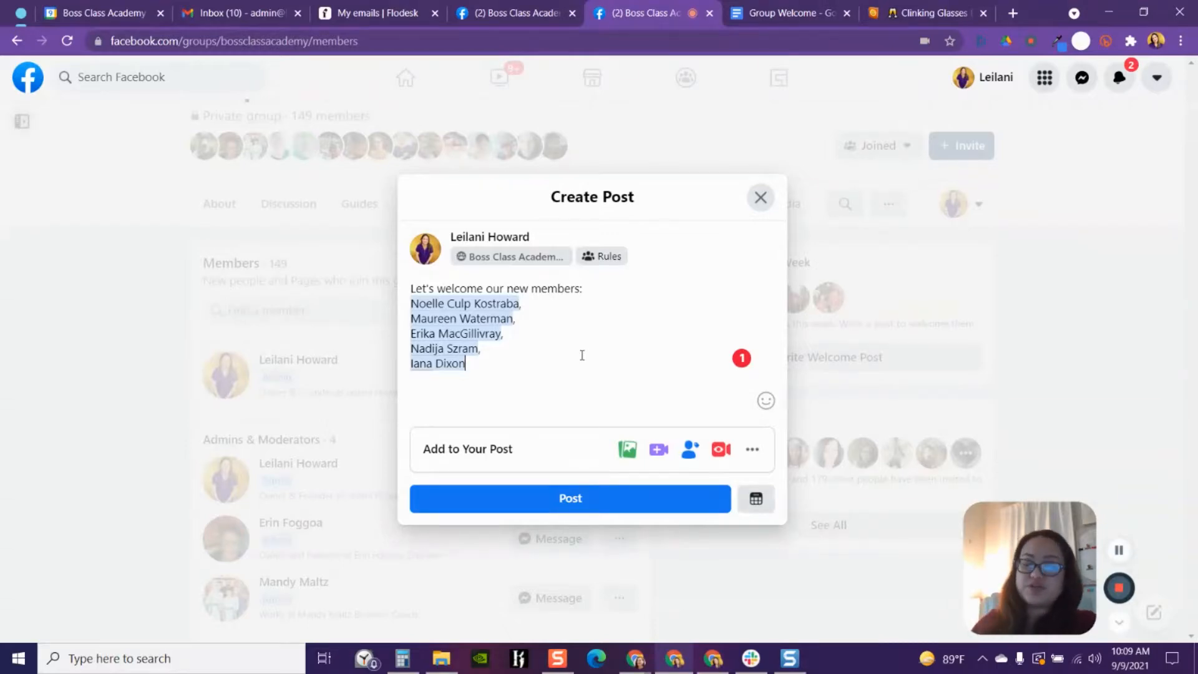
- Close and reopen the welcome post, then add several blank lines above the list of tagged new members
left_click(761, 197)
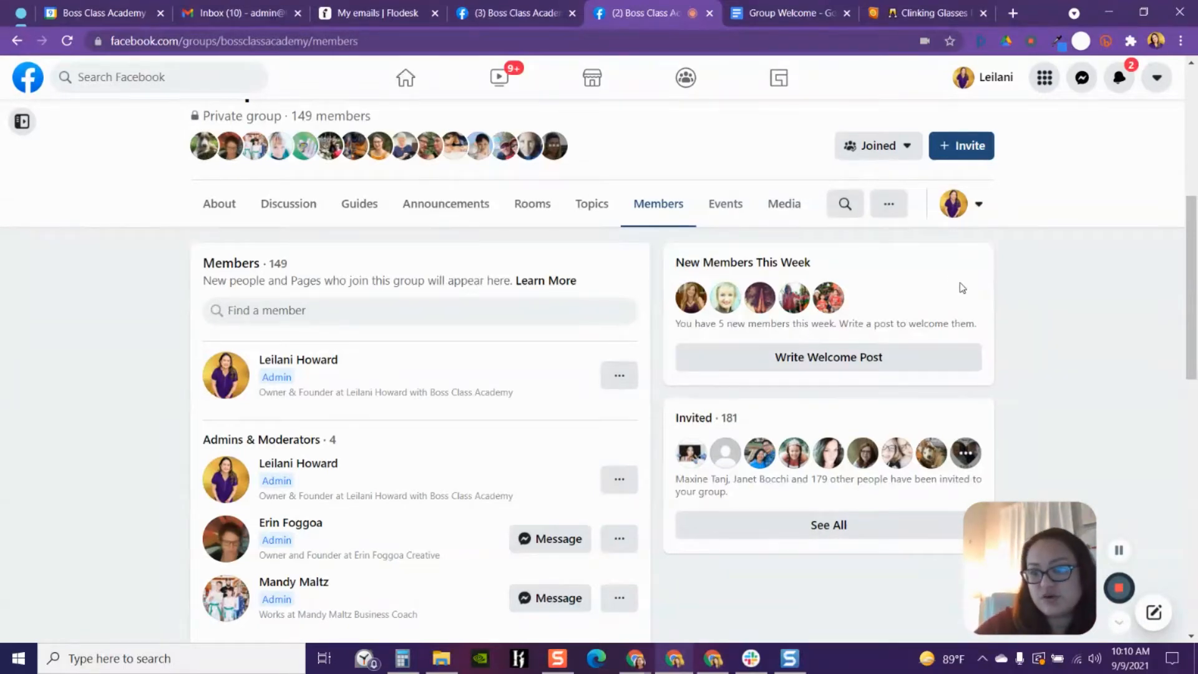
left_click(813, 358)
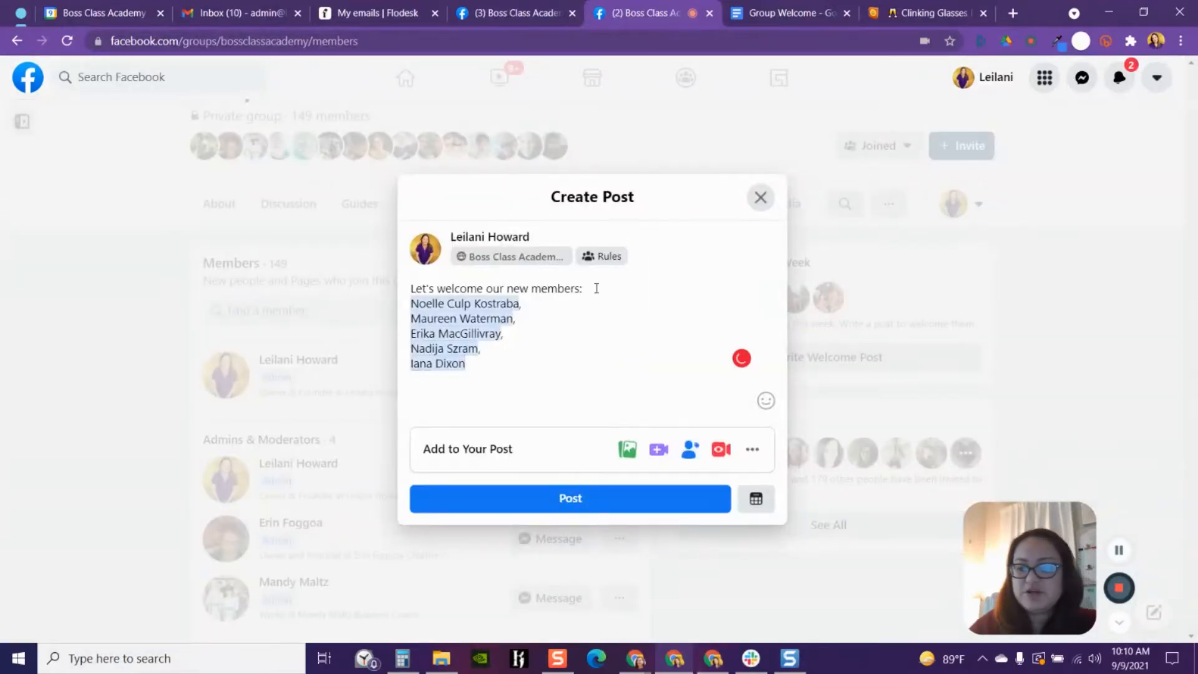
key("Return")
key("Return")
key("Return")
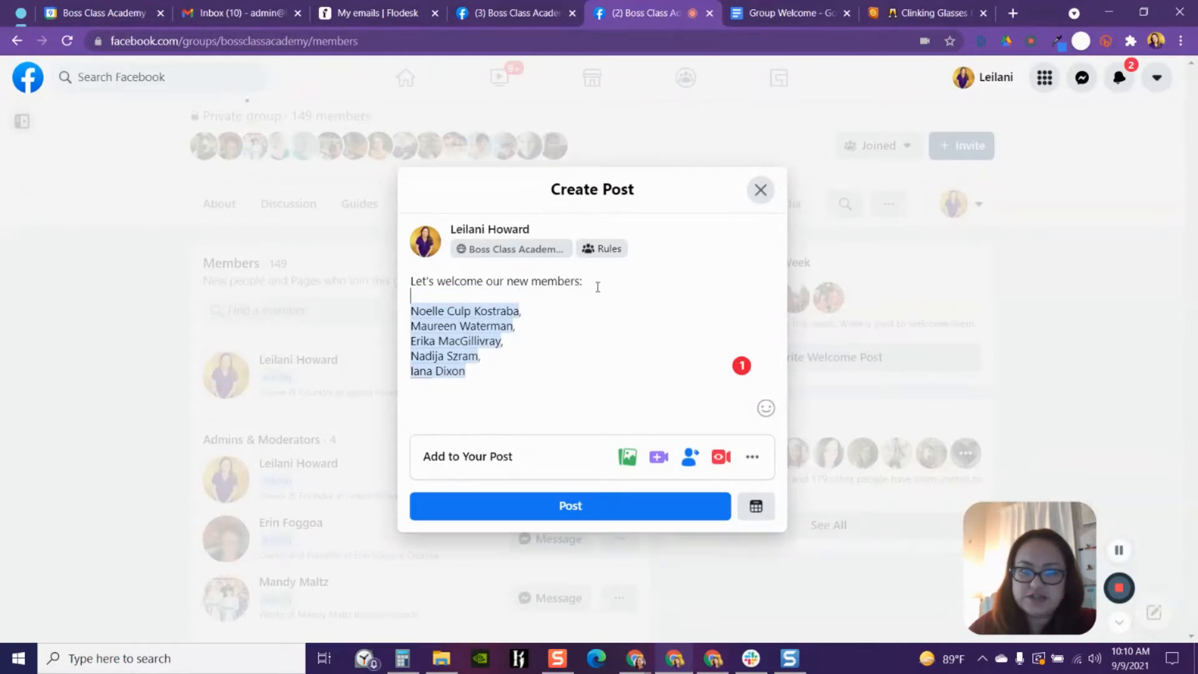
key("Return")
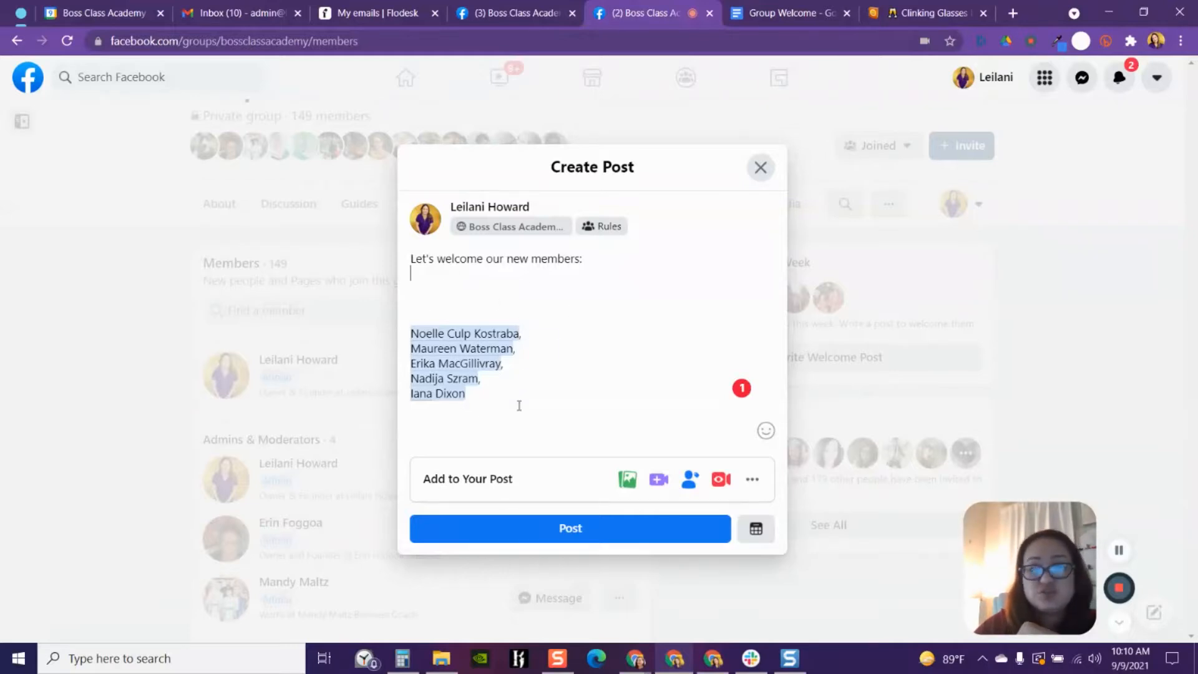
- Replace the default 'Let's welcome our new members:' line with the pasted welcome template text
triple_click(409, 261)
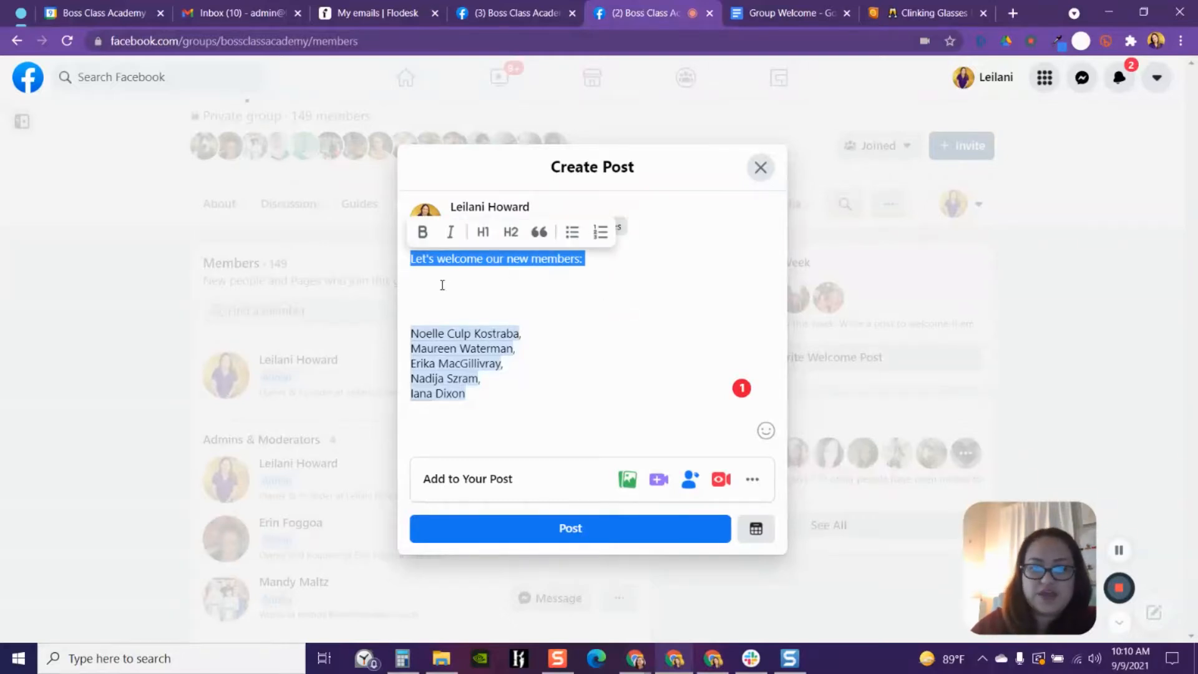
key("BackSpace")
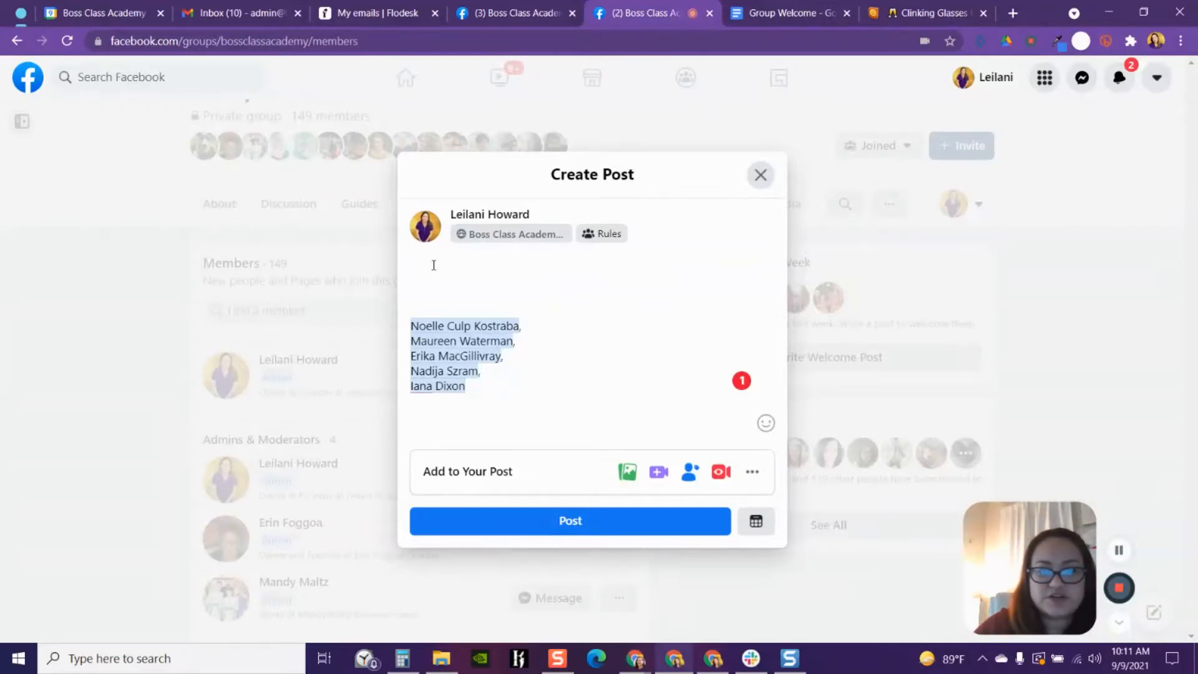
right_click(434, 265)
left_click(490, 391)
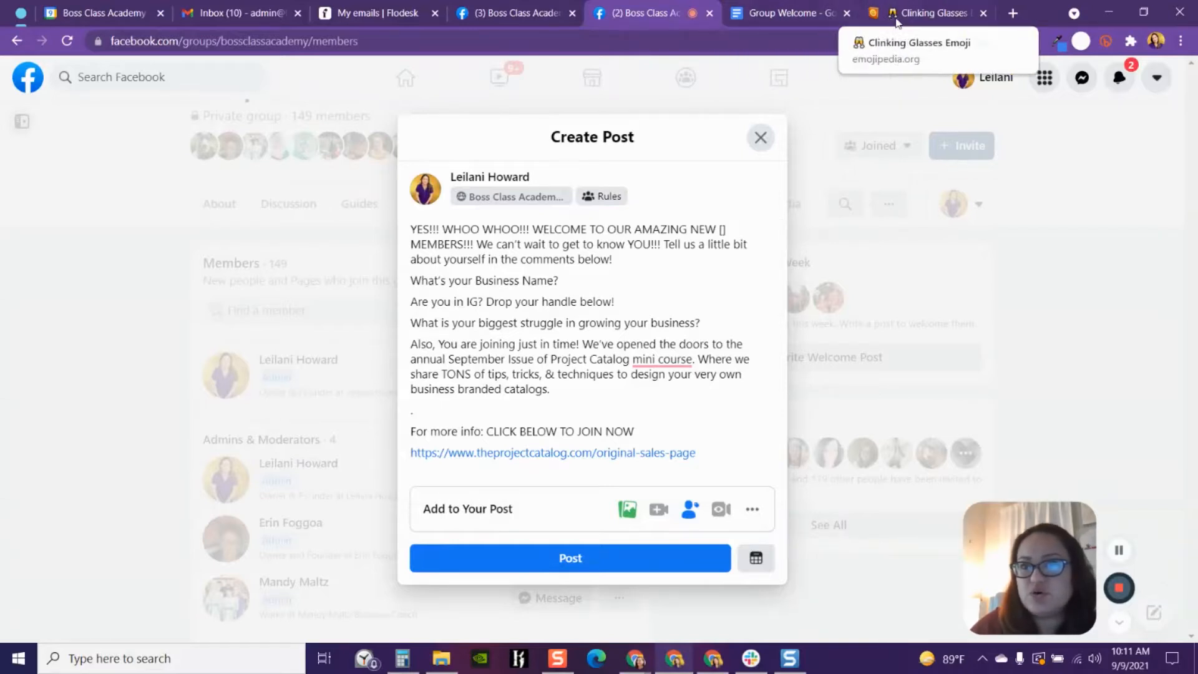
- Search the web for a Facebook font changer and open the LingoJam Facebook Fonts page
left_click(1012, 13)
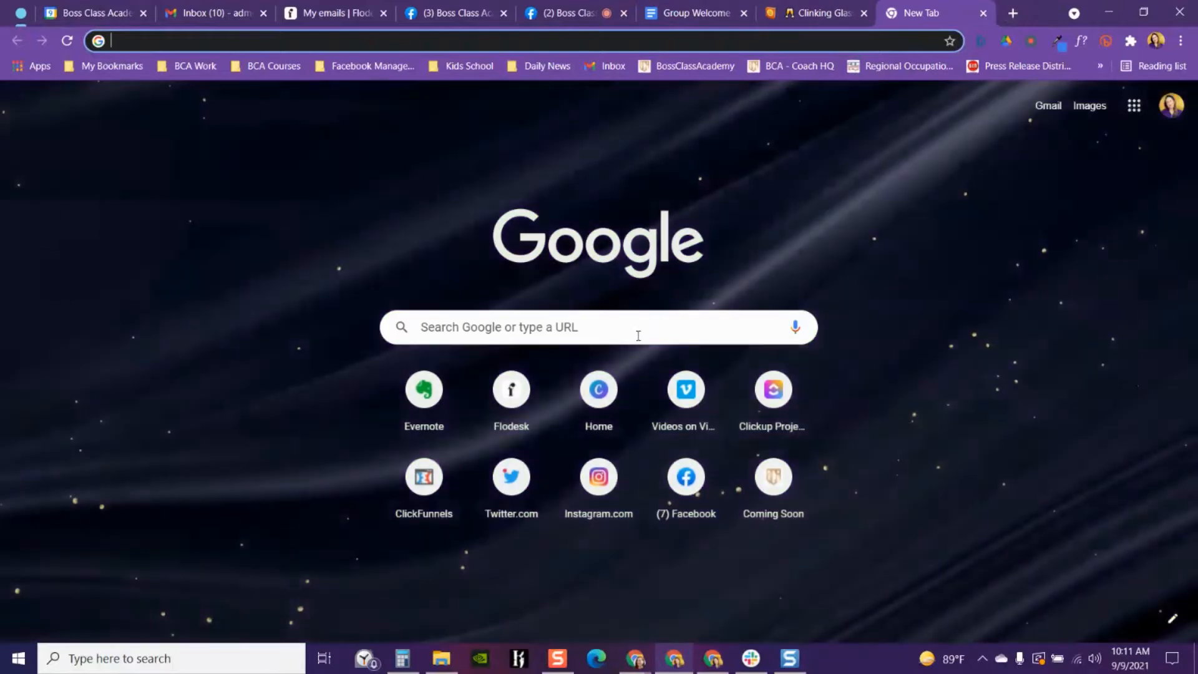
left_click(634, 327)
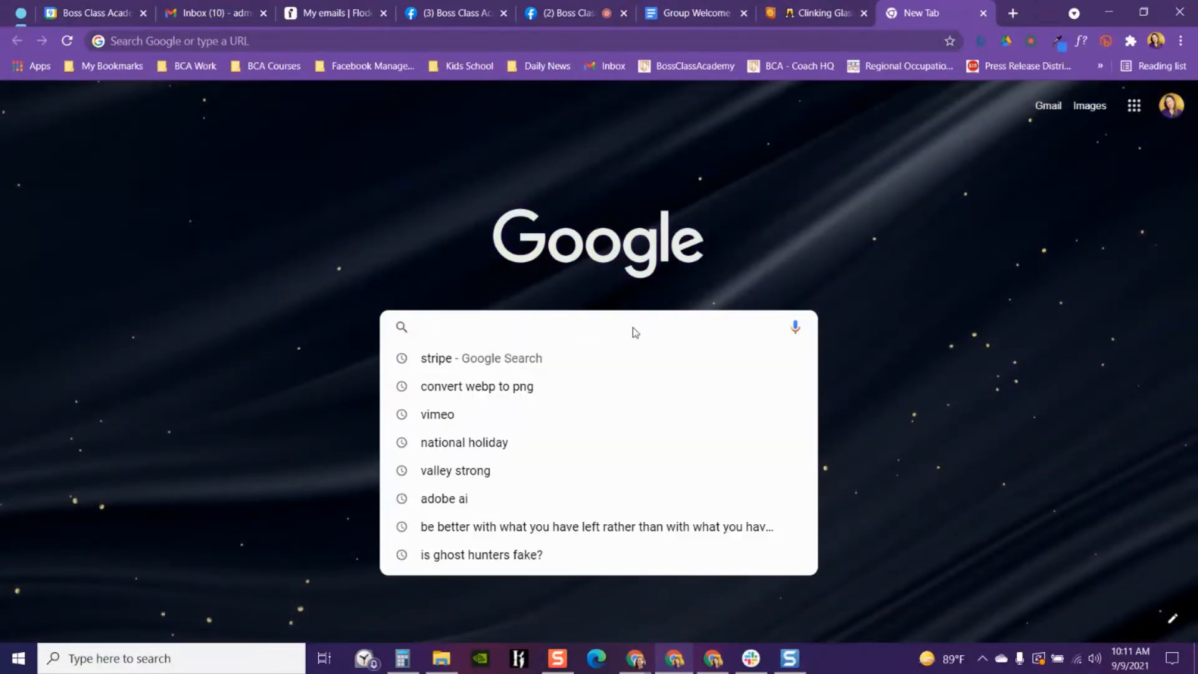
type("face")
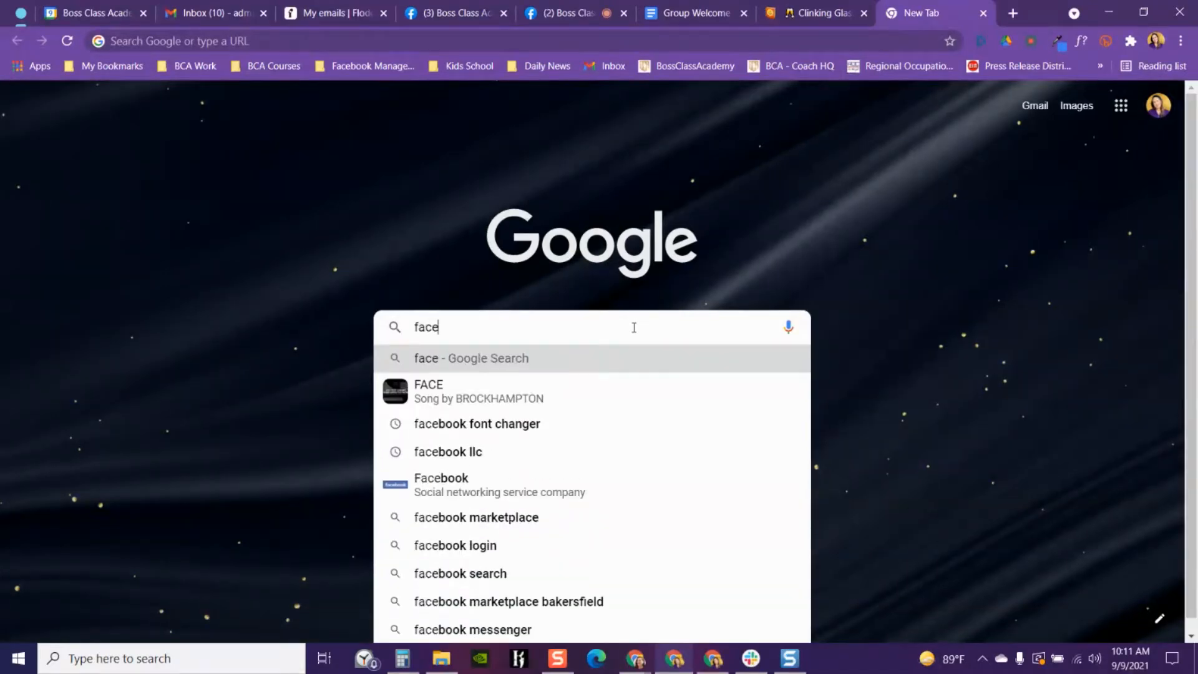
type("back font")
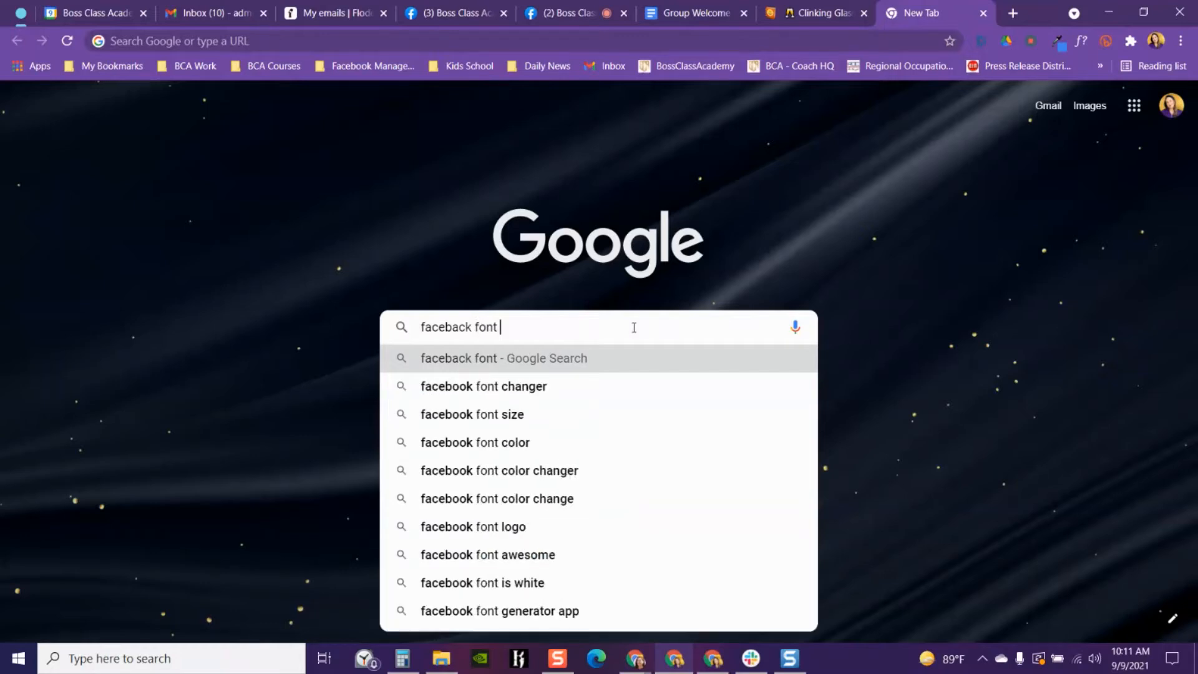
key("Down")
key("Return")
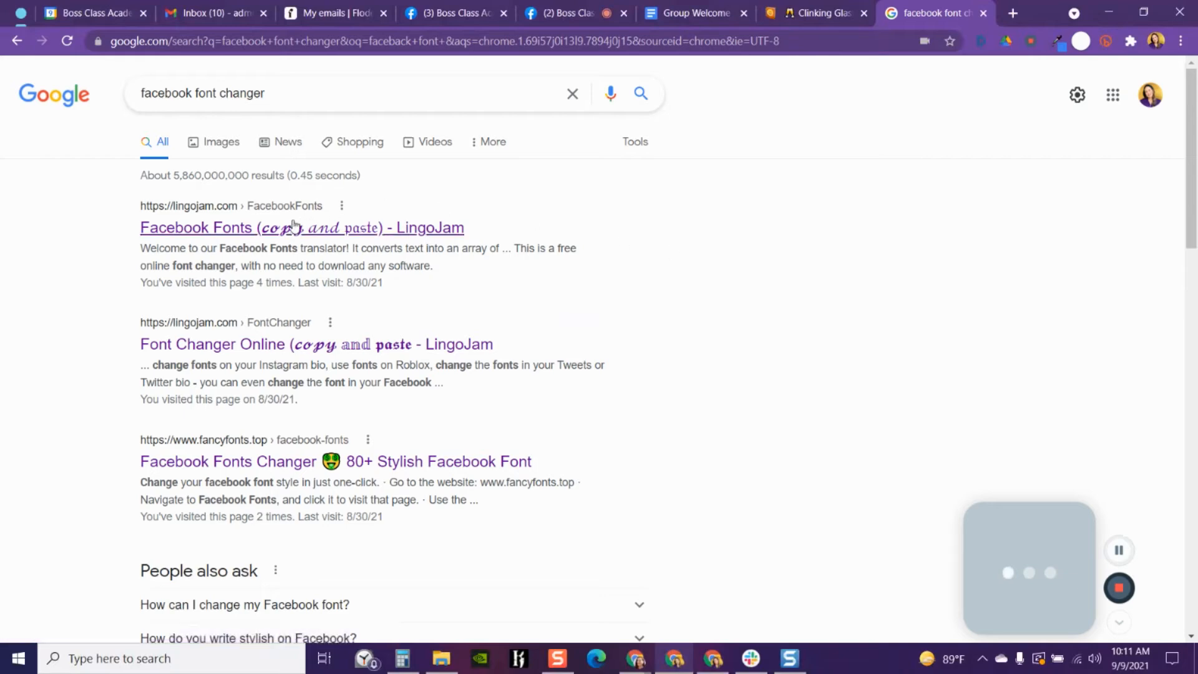
left_click(201, 233)
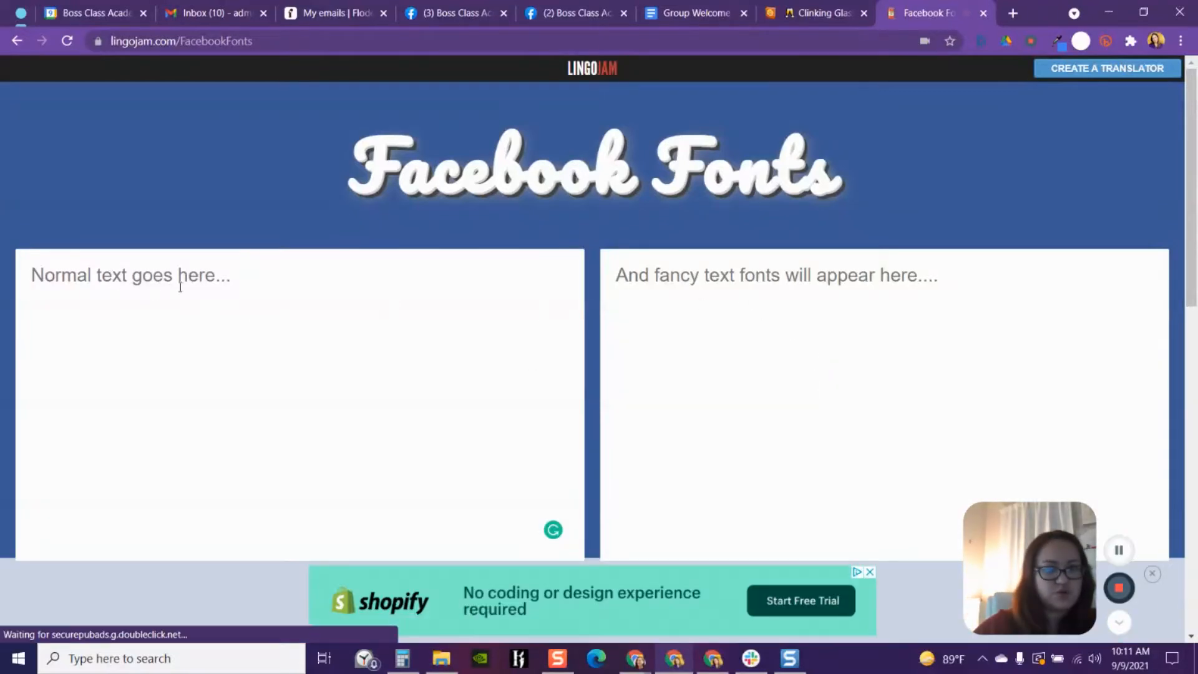
- Paste the whole welcome template into the font converter, look over the styled output, and clear the input again
left_click(214, 285)
right_click(198, 276)
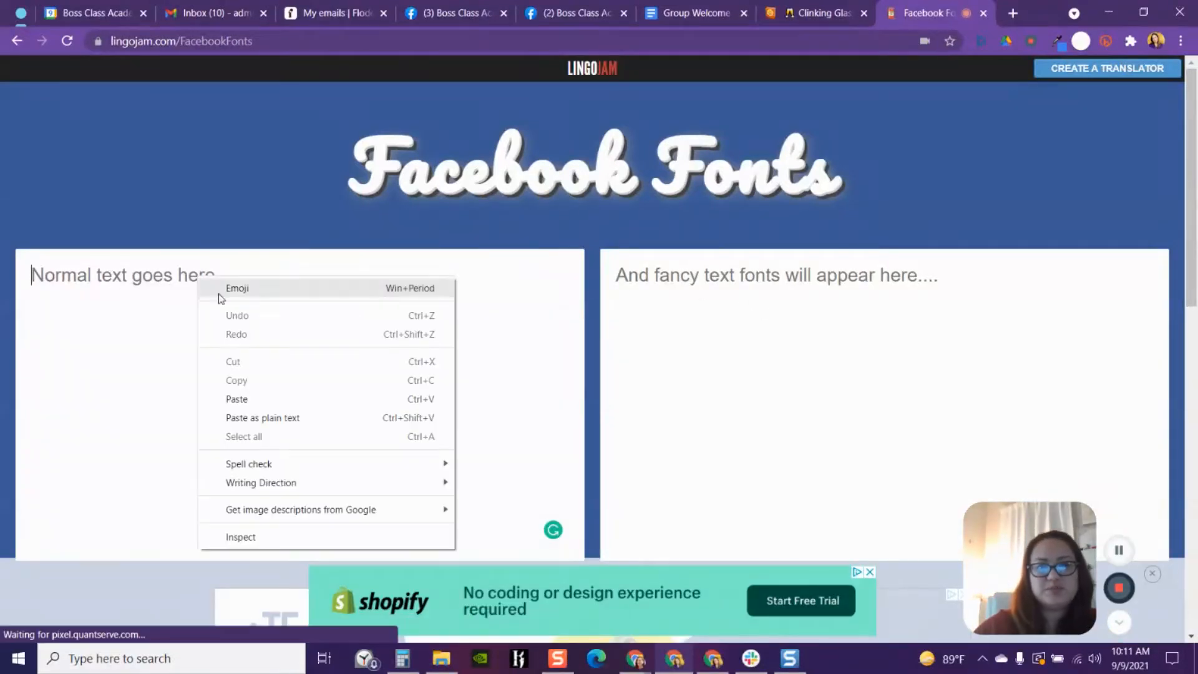
left_click(237, 399)
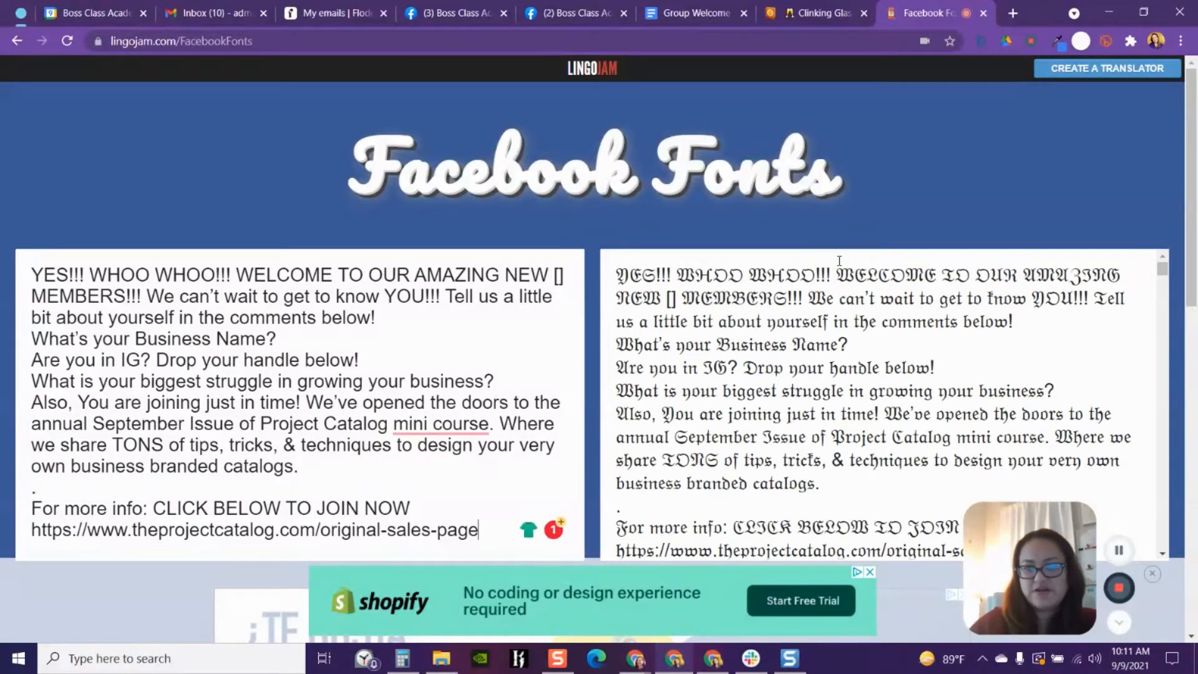
scroll(745, 425, "down", 6)
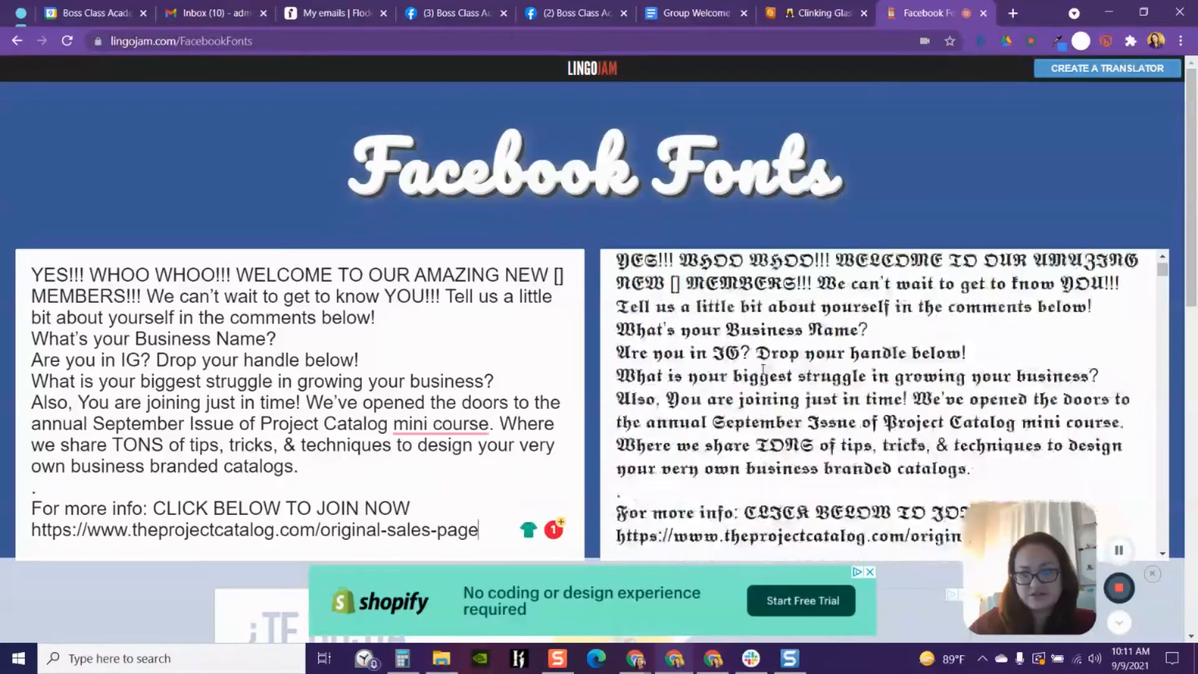
scroll(786, 390, "down", 14)
scroll(786, 386, "up", 15)
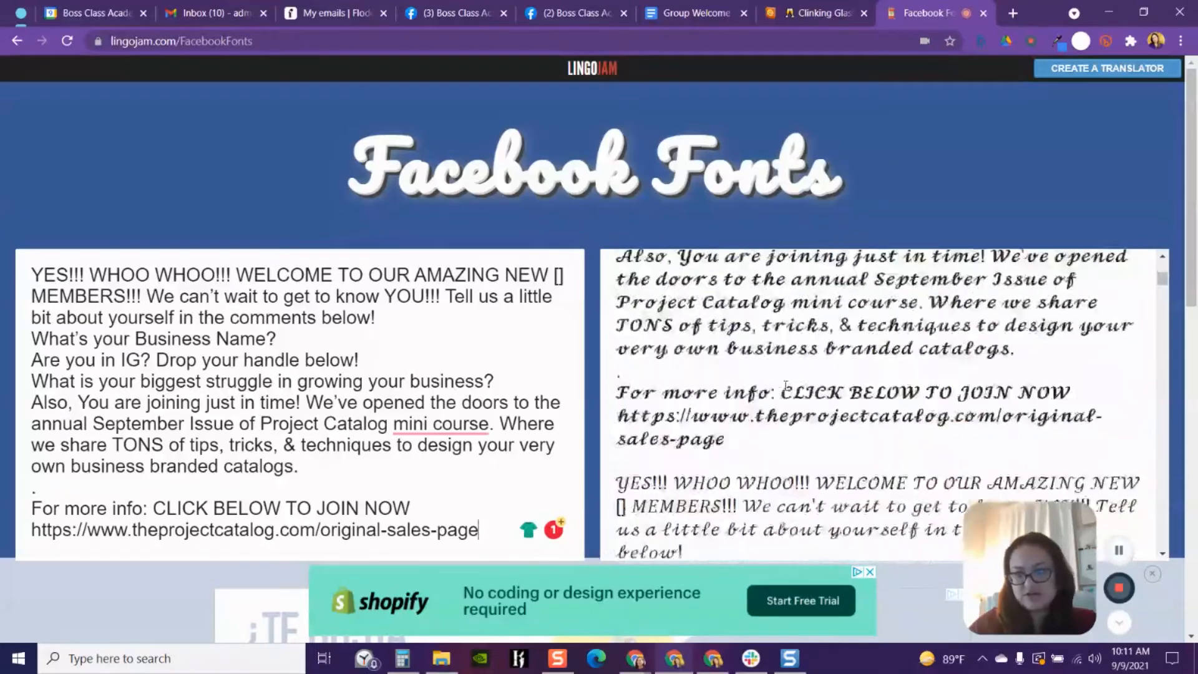
scroll(785, 384, "up", 5)
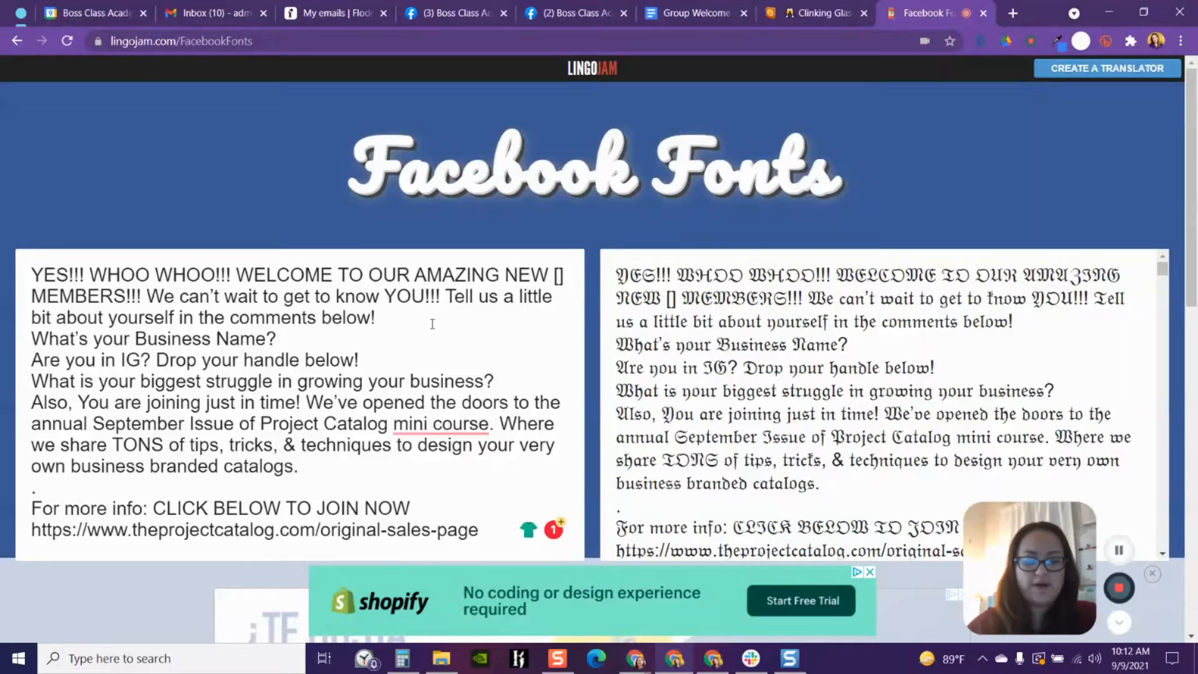
key("ctrl+a")
key("BackSpace")
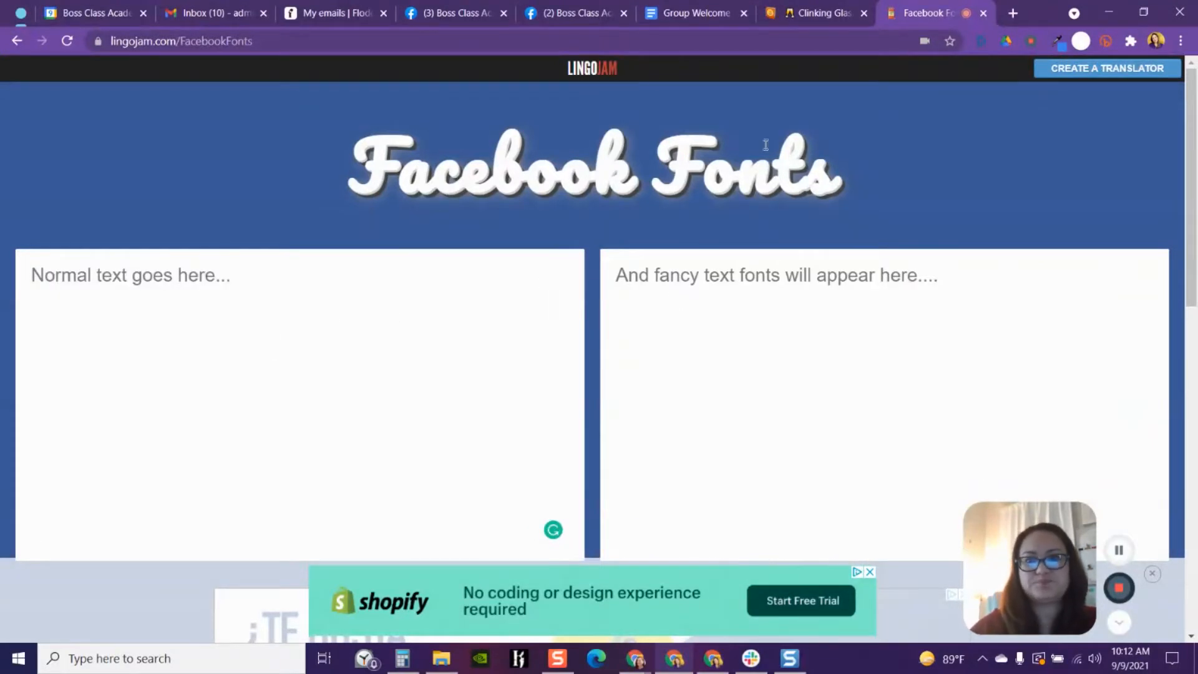
- Copy the 'WHOO WHOO!!! WELCOME TO OUR AMAZING NEW [] MEMBERS!!!' headline from the post draft
left_click(573, 12)
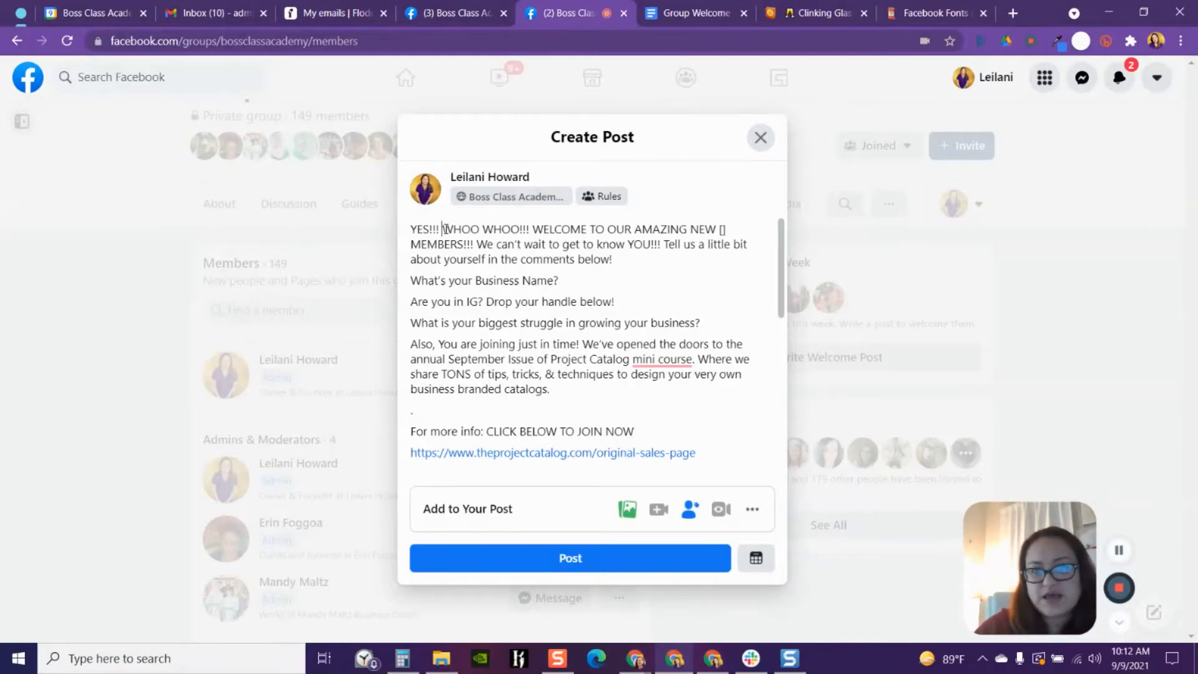
left_click_drag(442, 229, 477, 245)
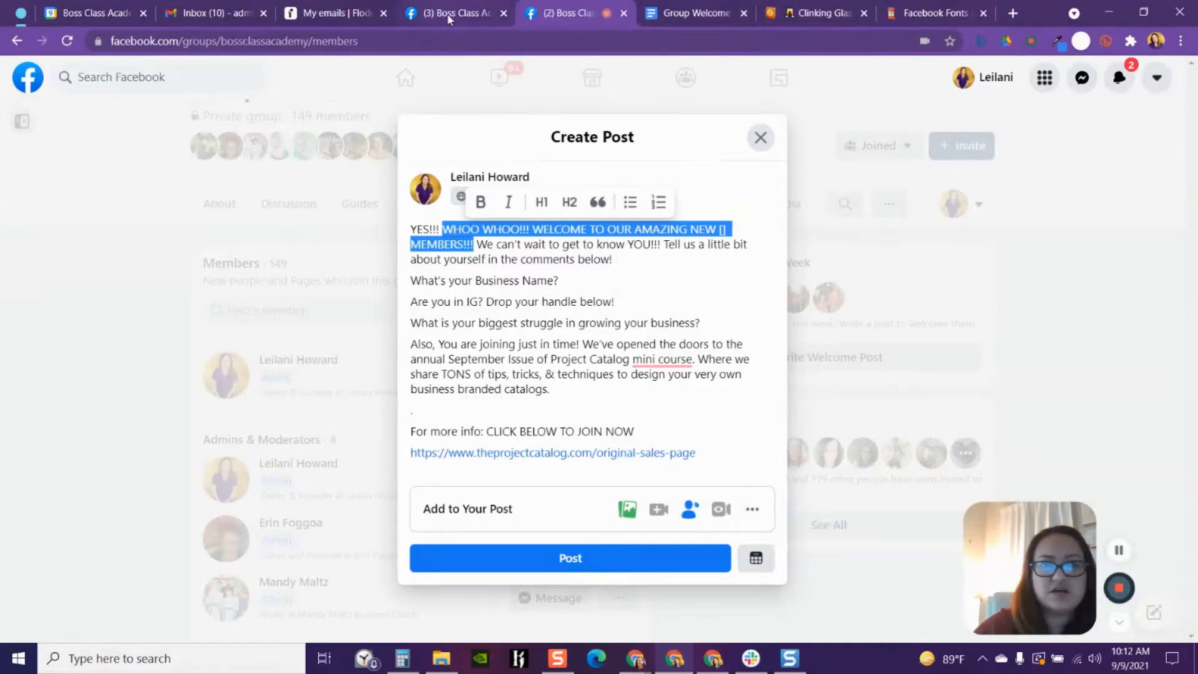
left_click(668, 13)
scroll(710, 308, "down", 4)
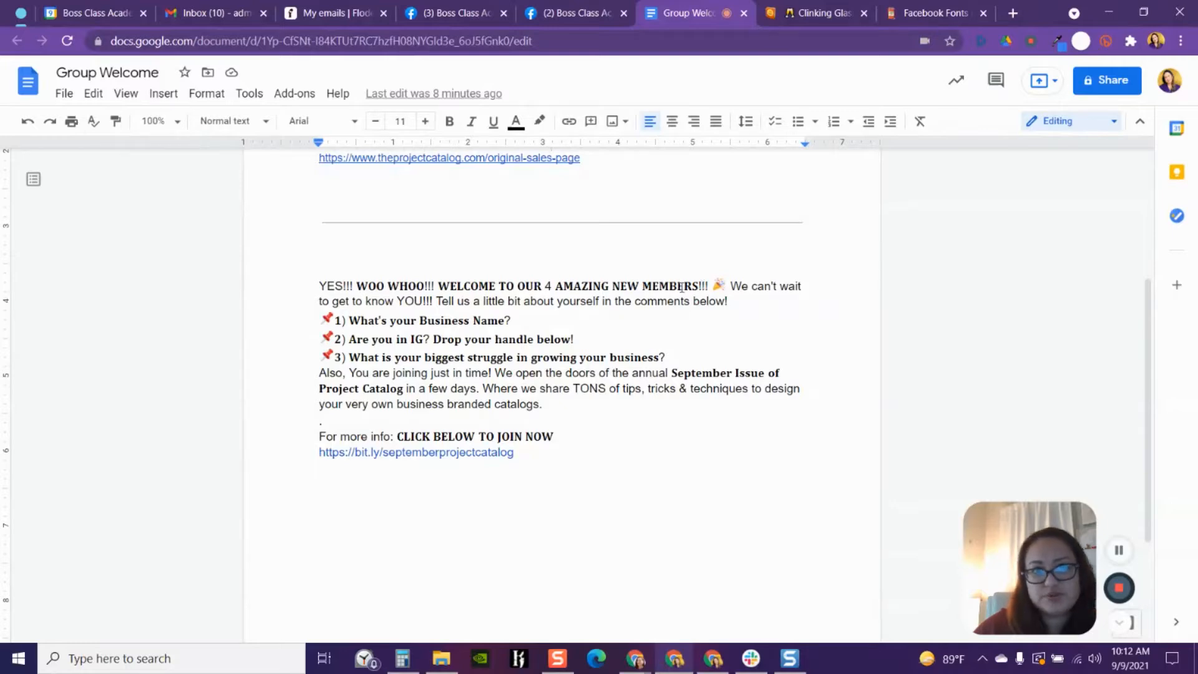
left_click(599, 15)
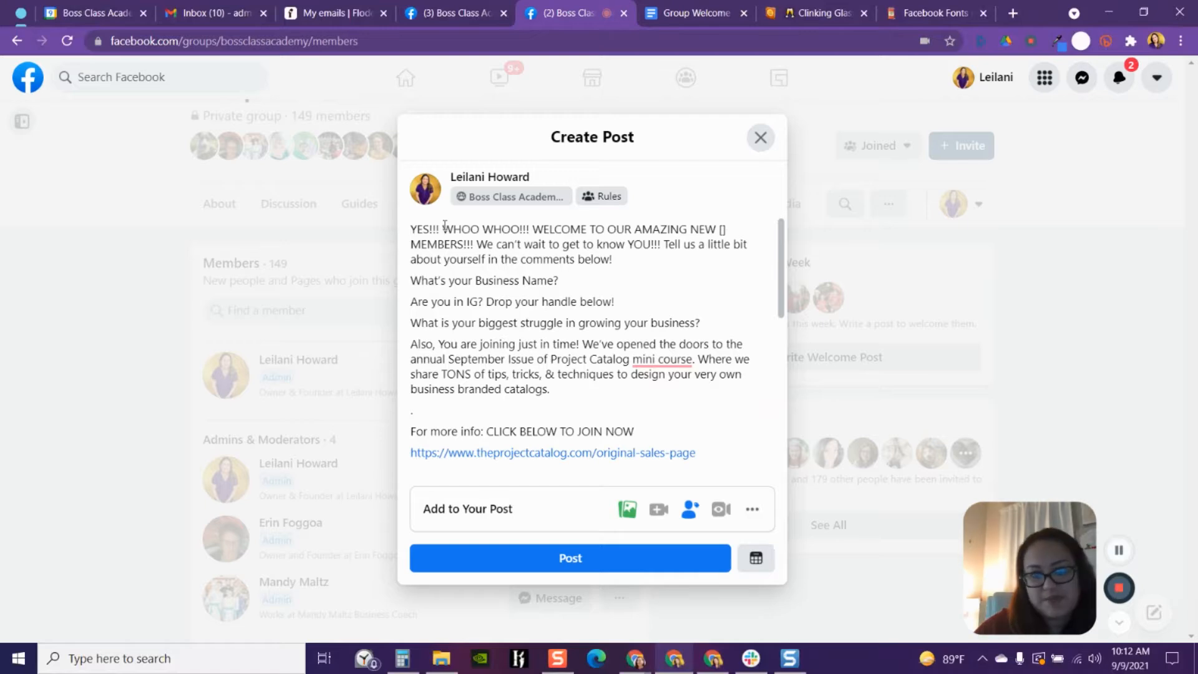
left_click_drag(444, 226, 473, 244)
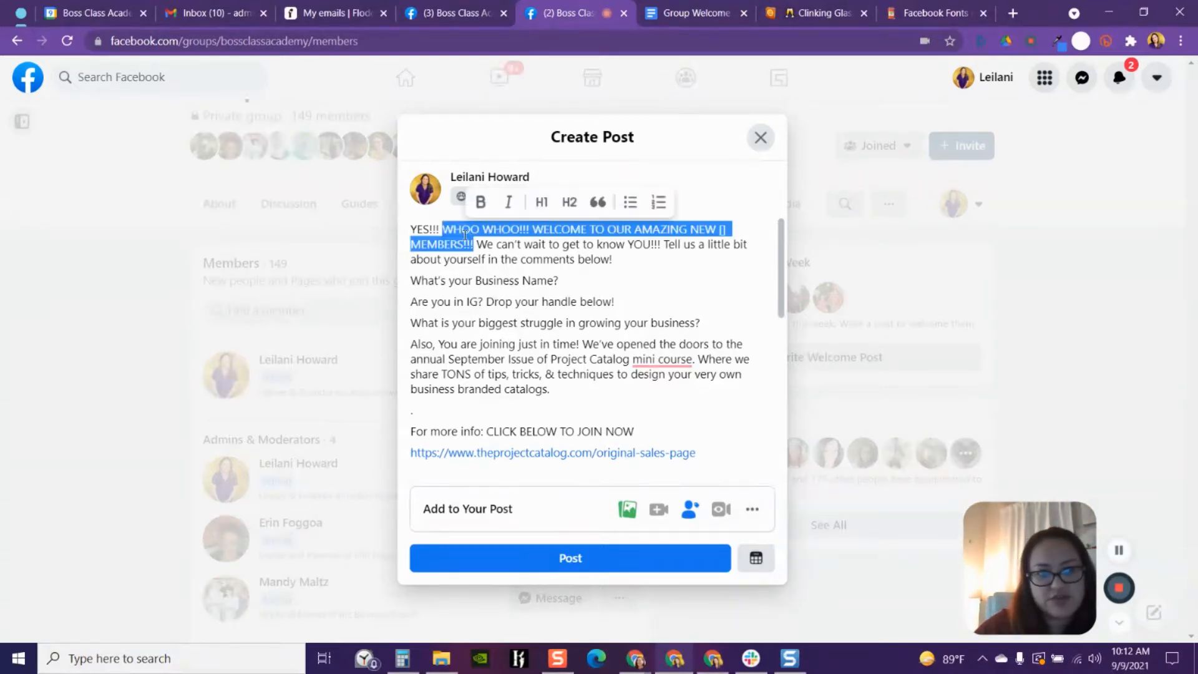
right_click(456, 227)
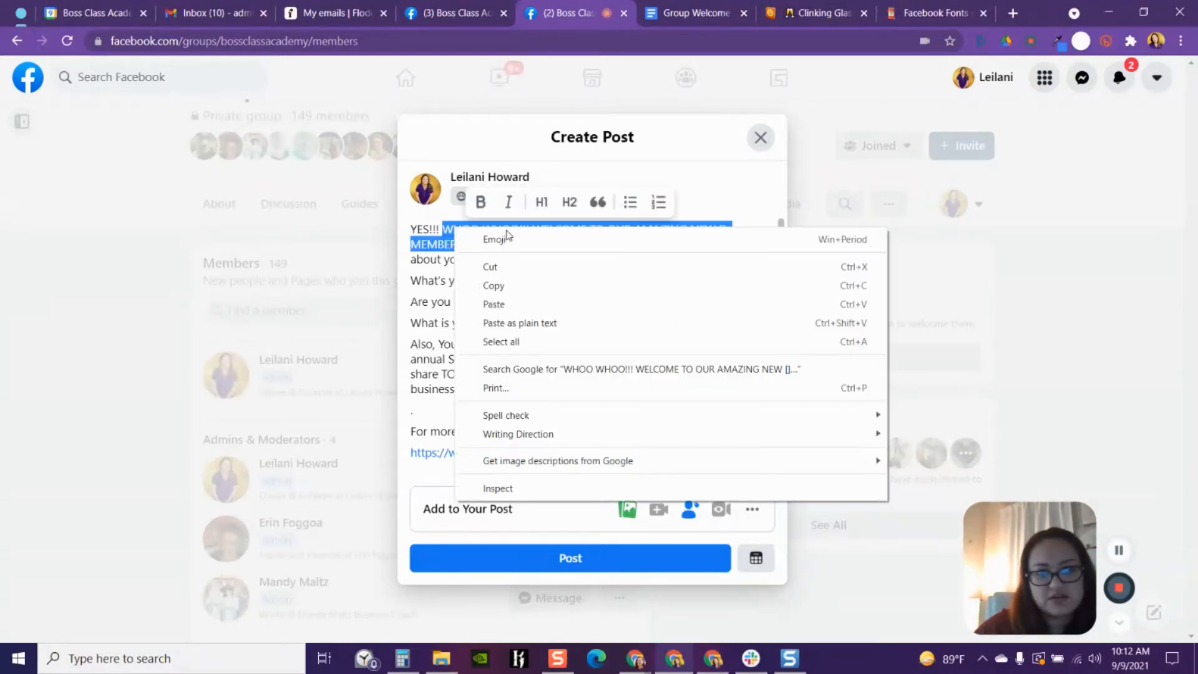
left_click(513, 285)
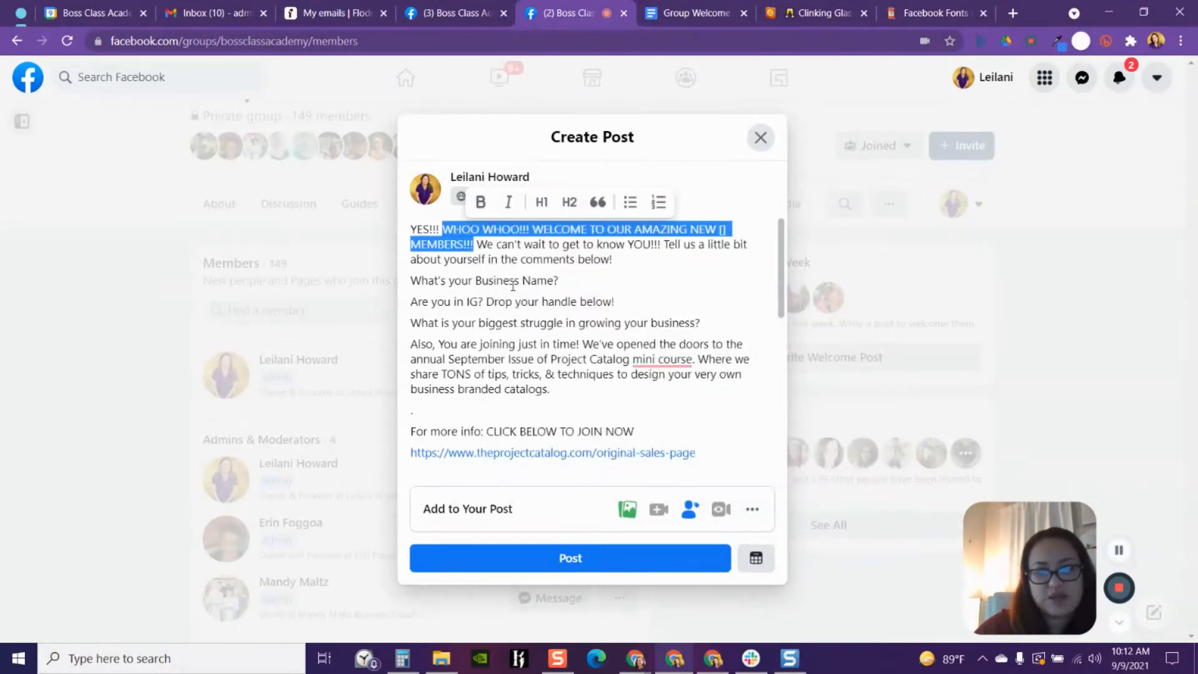
- Paste the copied headline into the font converter's normal text box
left_click(924, 14)
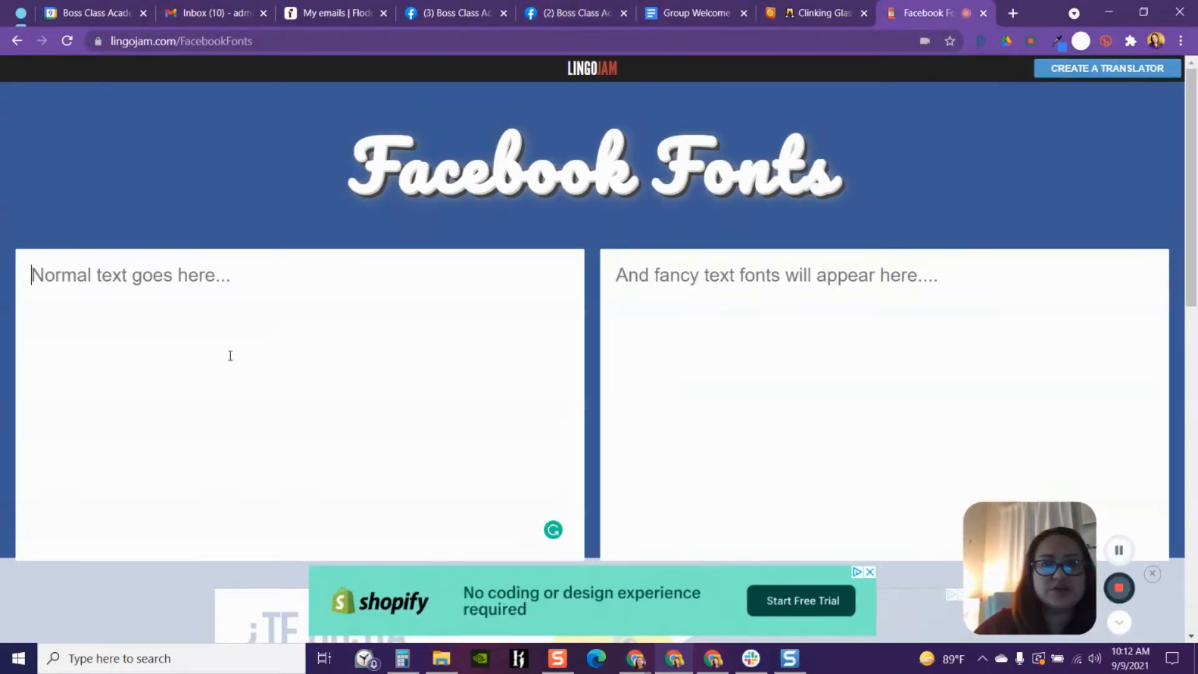
right_click(59, 277)
left_click(110, 402)
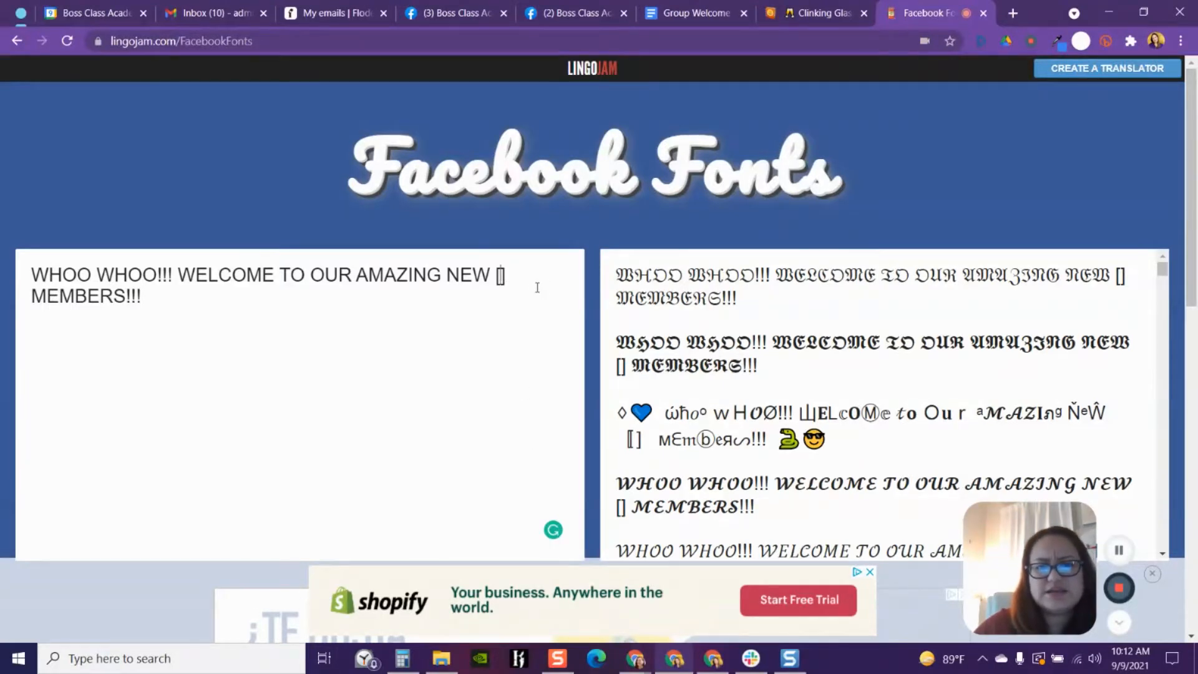
left_click(563, 10)
key("ctrl+v")
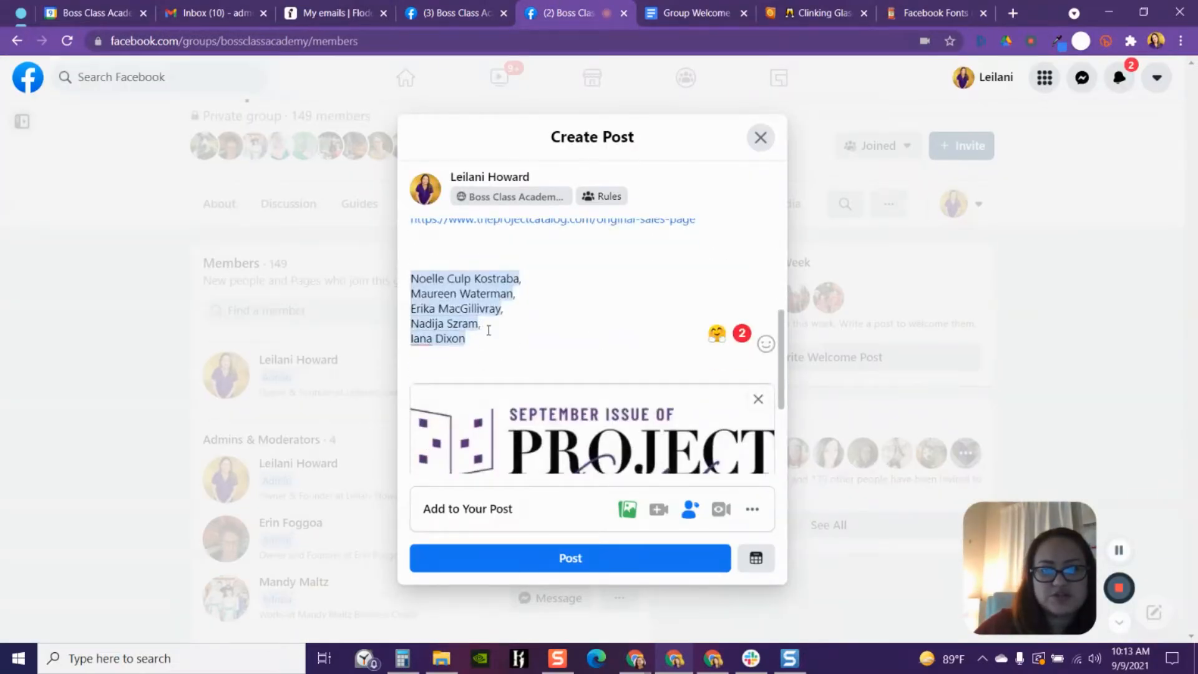
scroll(592, 281, "up", 5)
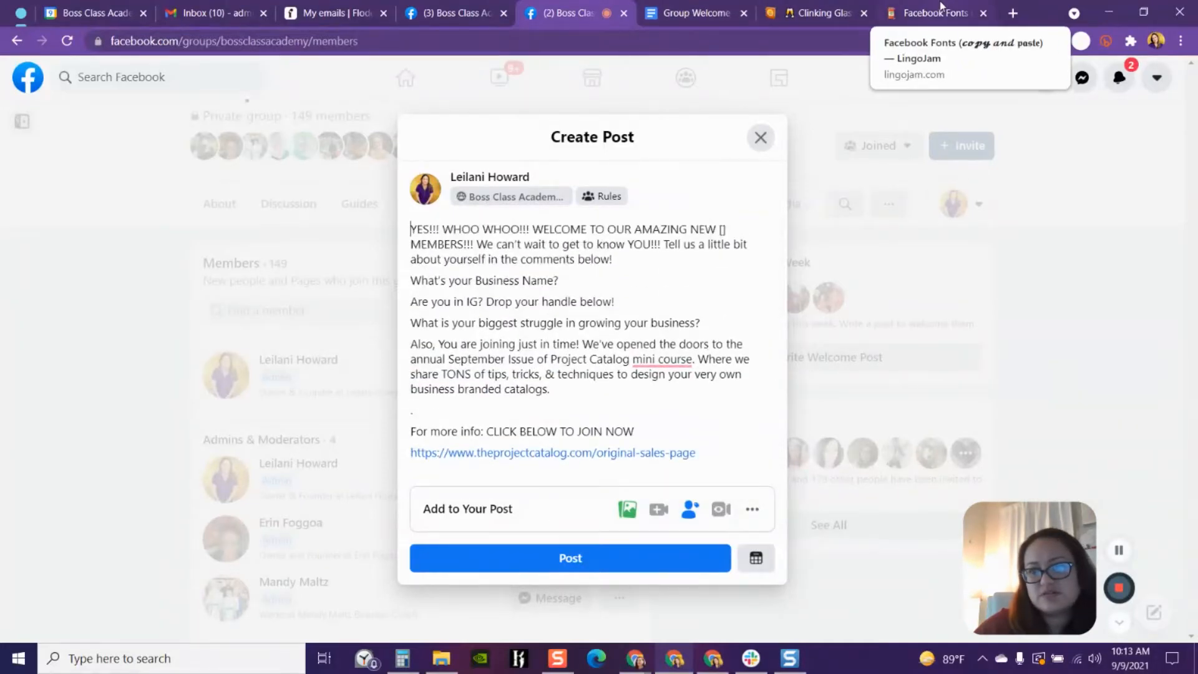
- Replace the '[]' placeholder in the converter's headline with 5
left_click(927, 13)
left_click_drag(501, 275, 506, 276)
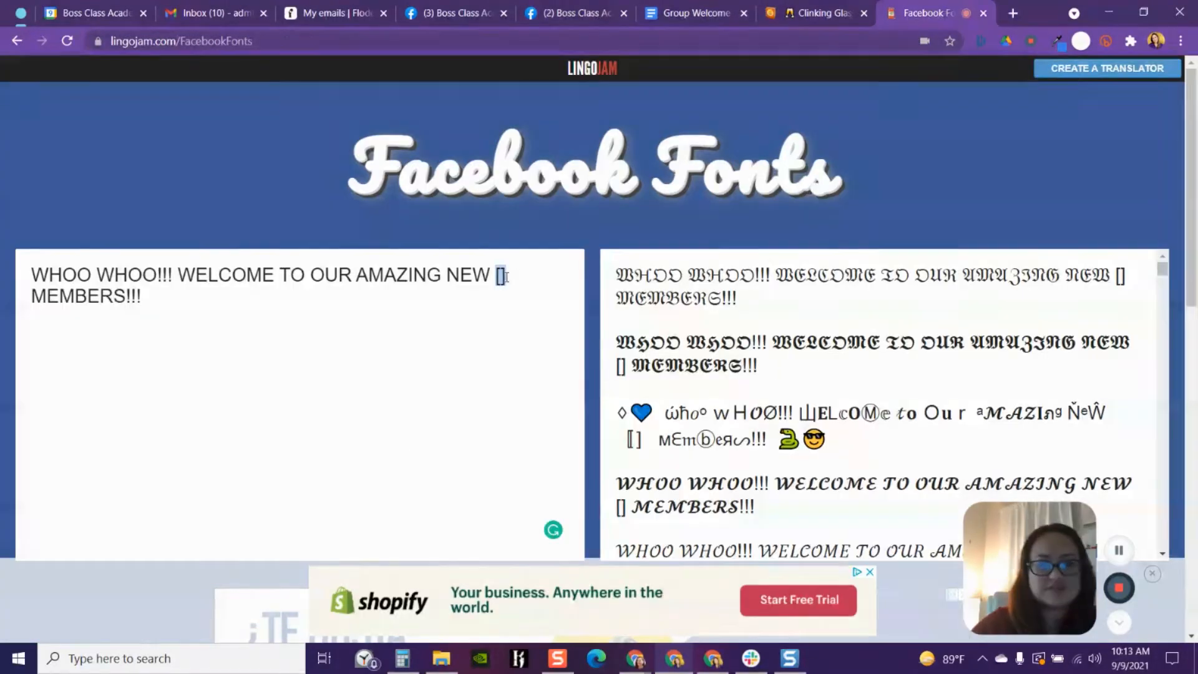
type("5")
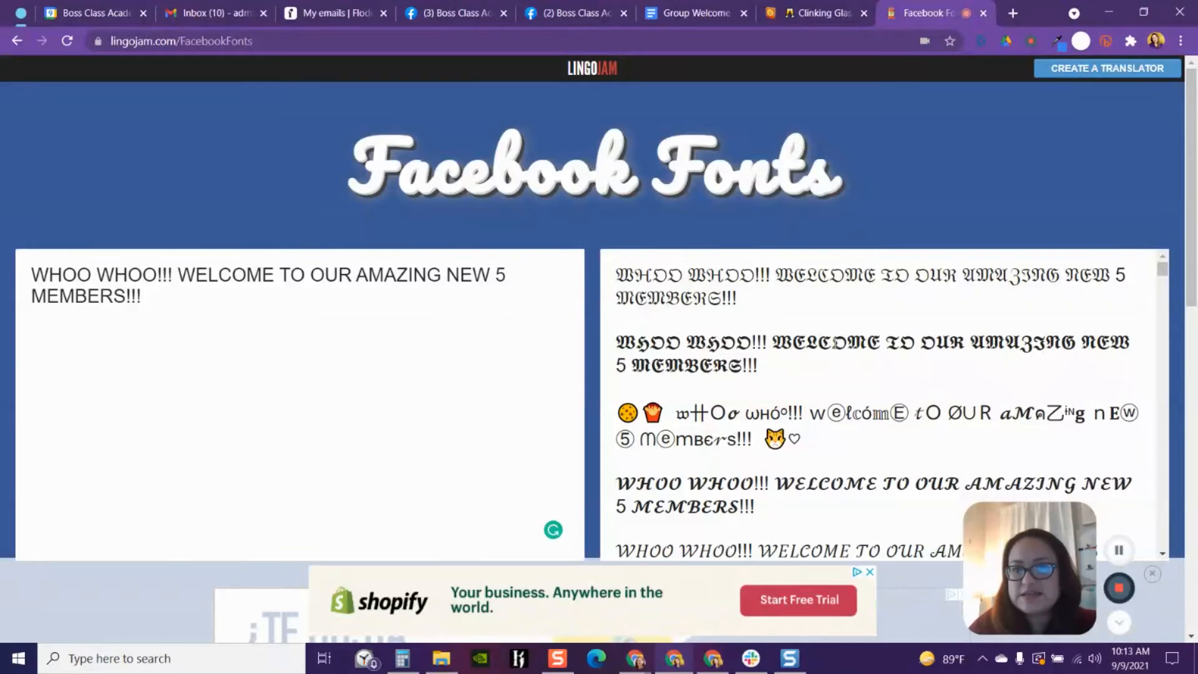
- Browse the styled font options and copy the bold serif version of the headline
scroll(854, 351, "down", 1)
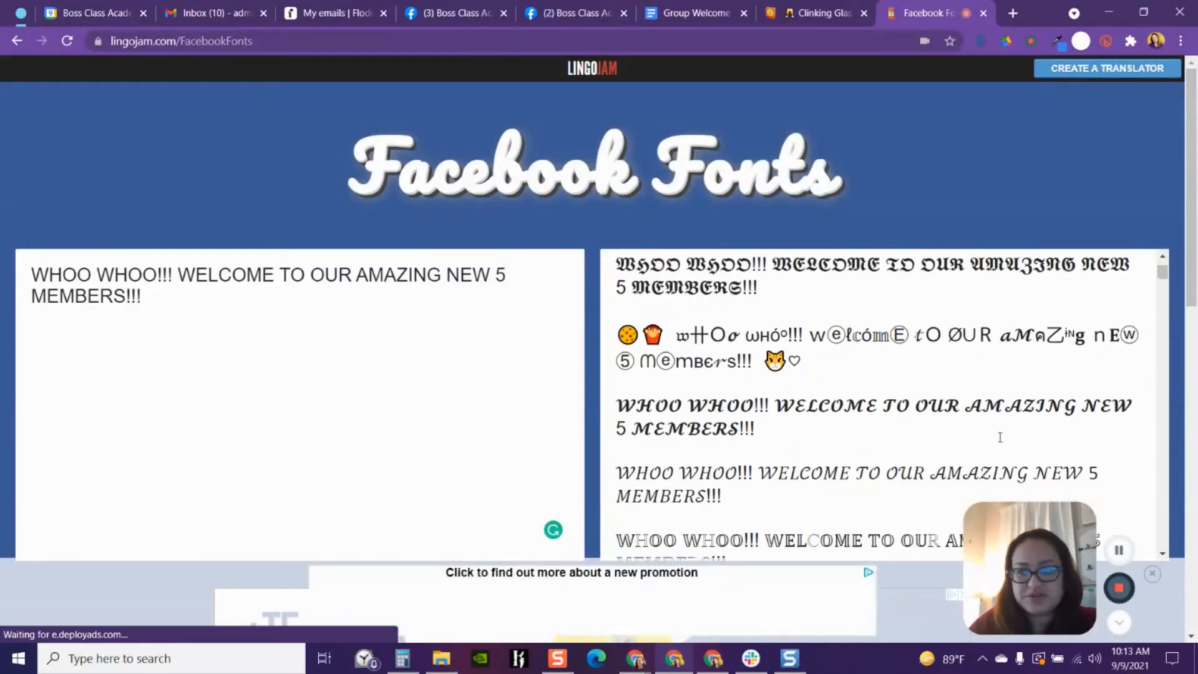
scroll(909, 421, "down", 4)
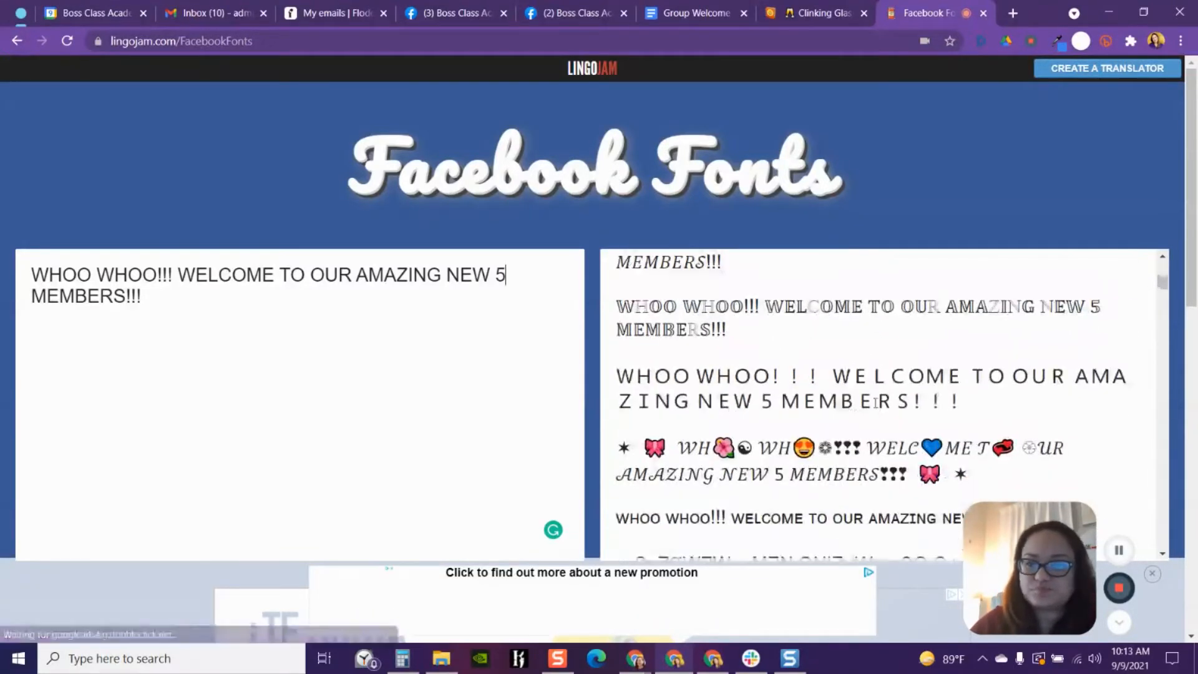
scroll(844, 380, "down", 10)
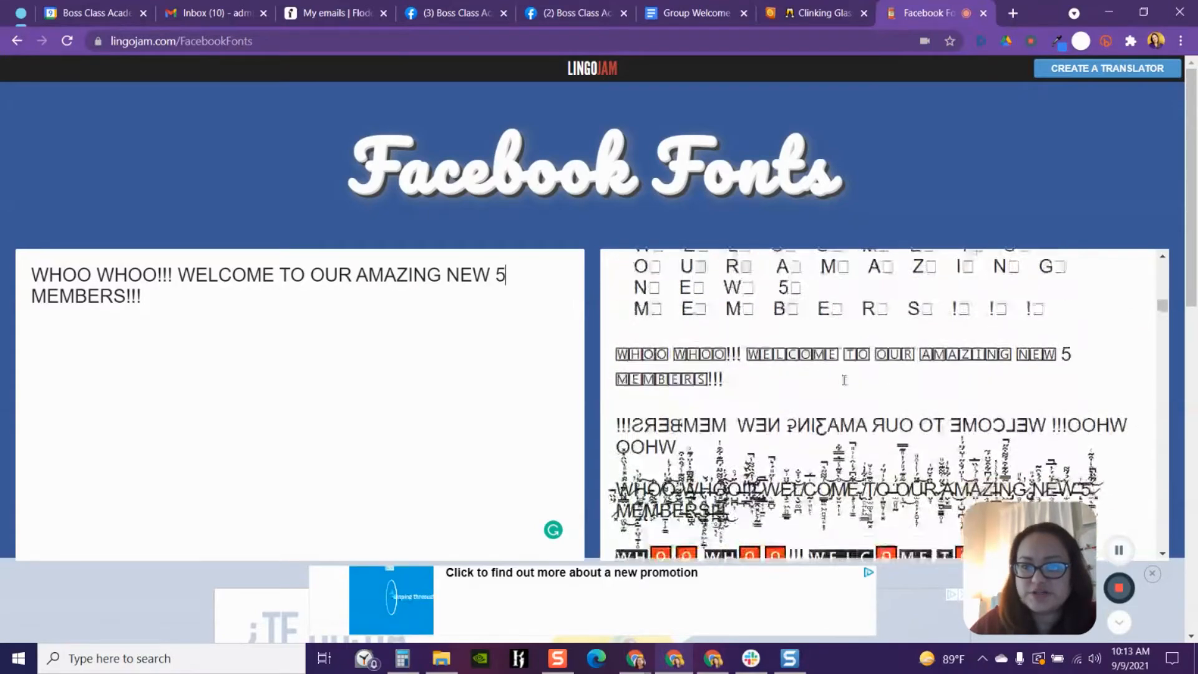
scroll(843, 380, "down", 10)
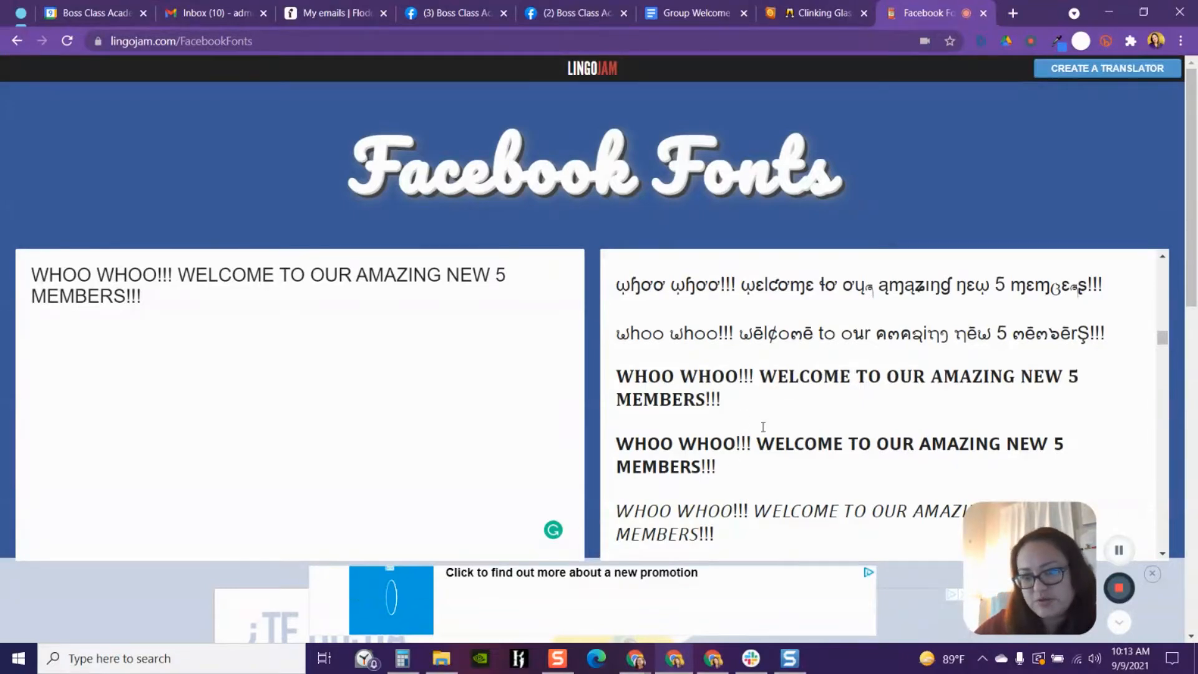
left_click_drag(730, 405, 623, 387)
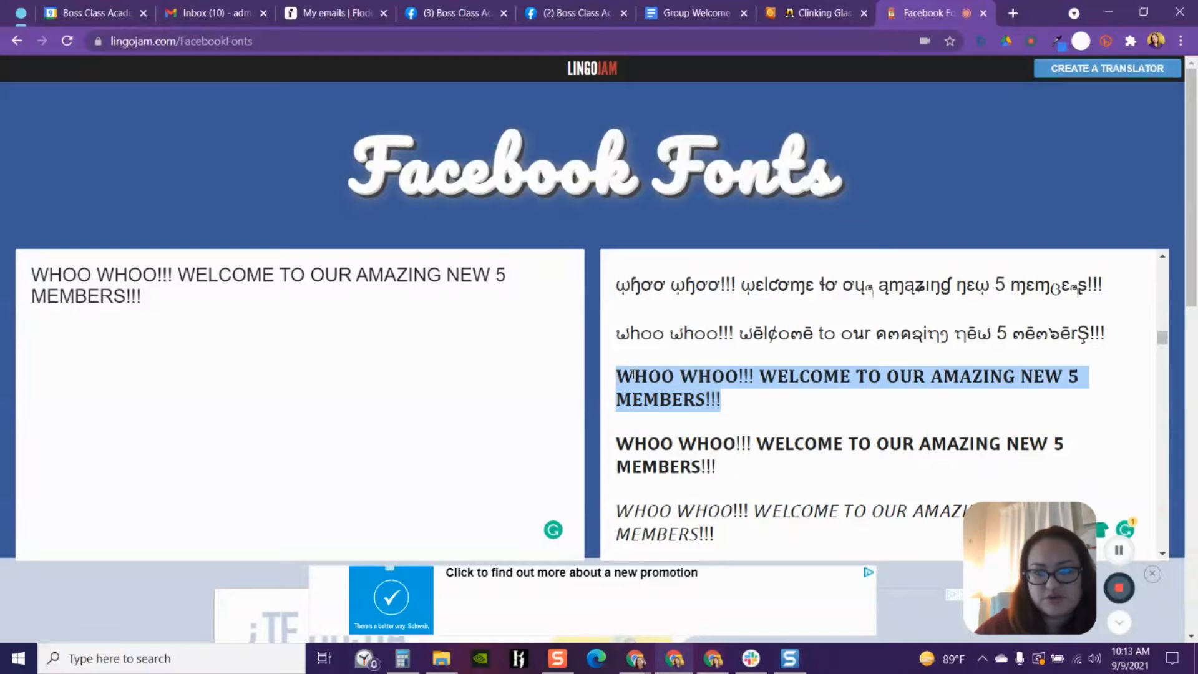
right_click(634, 377)
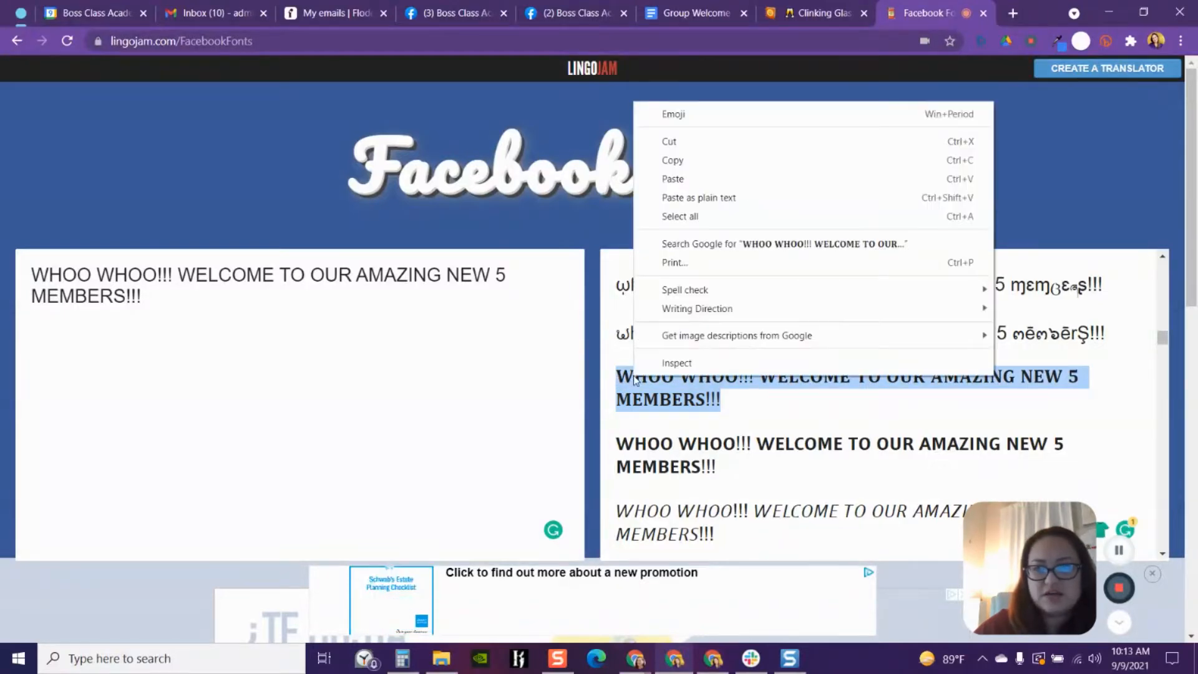
left_click(672, 161)
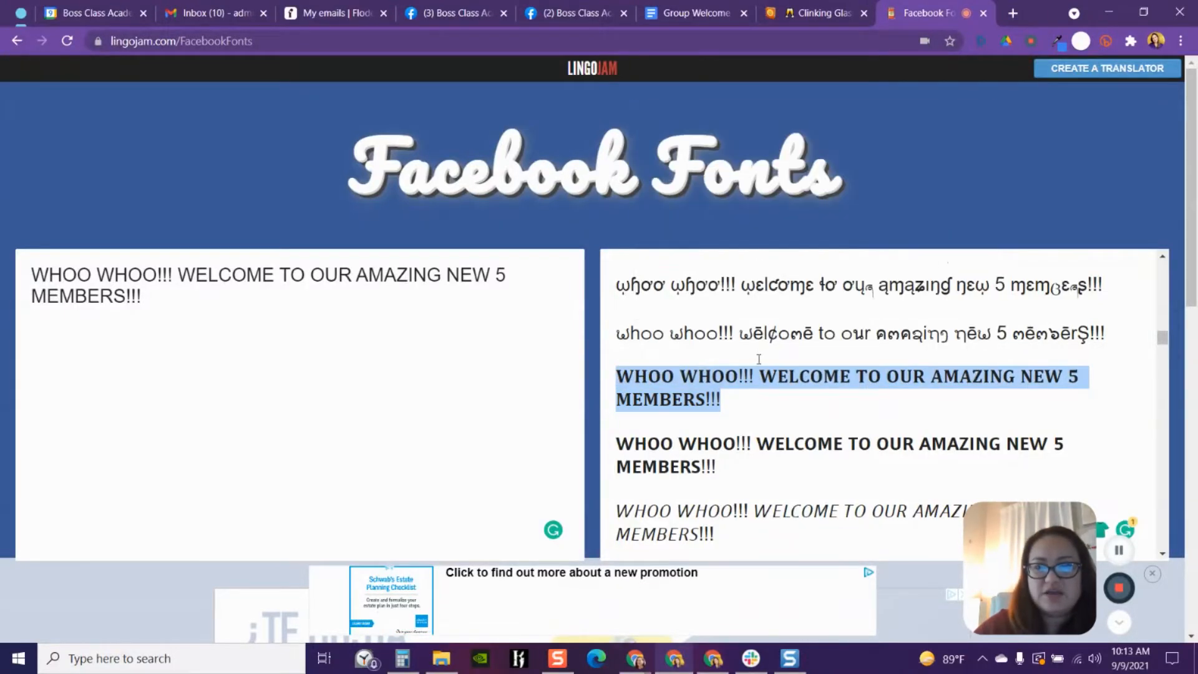
- Paste the bold styled headline over the plain 'WHOO WHOO!!!' headline in the post draft
left_click(578, 13)
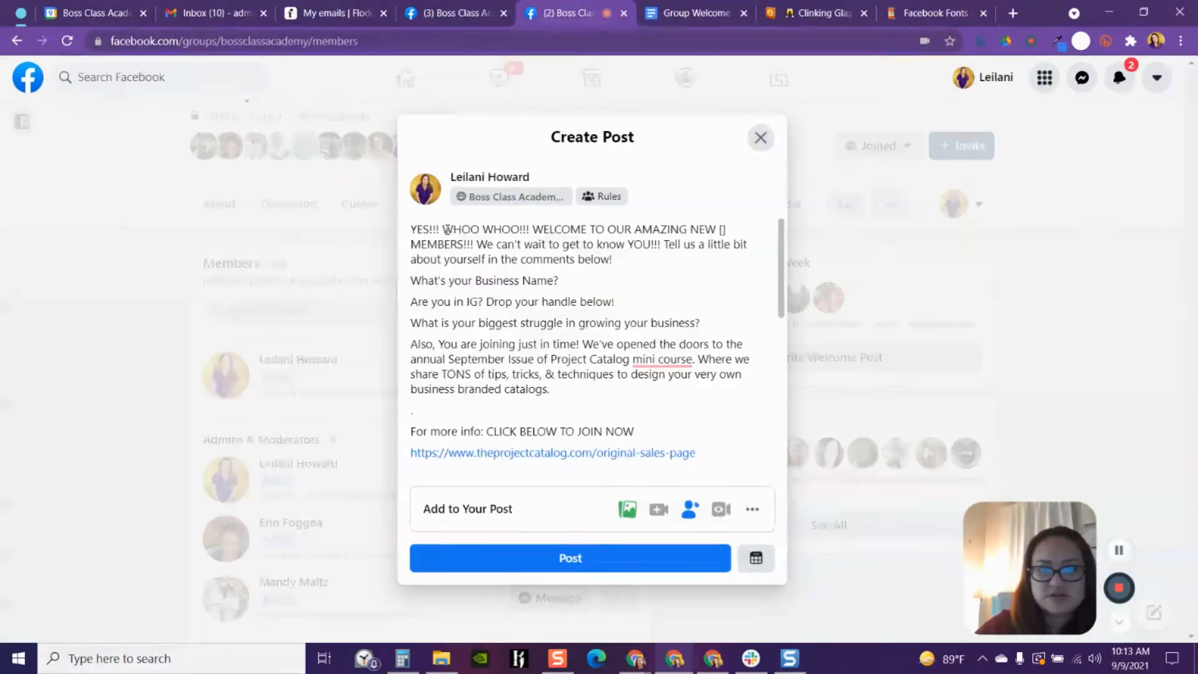
left_click_drag(442, 229, 475, 244)
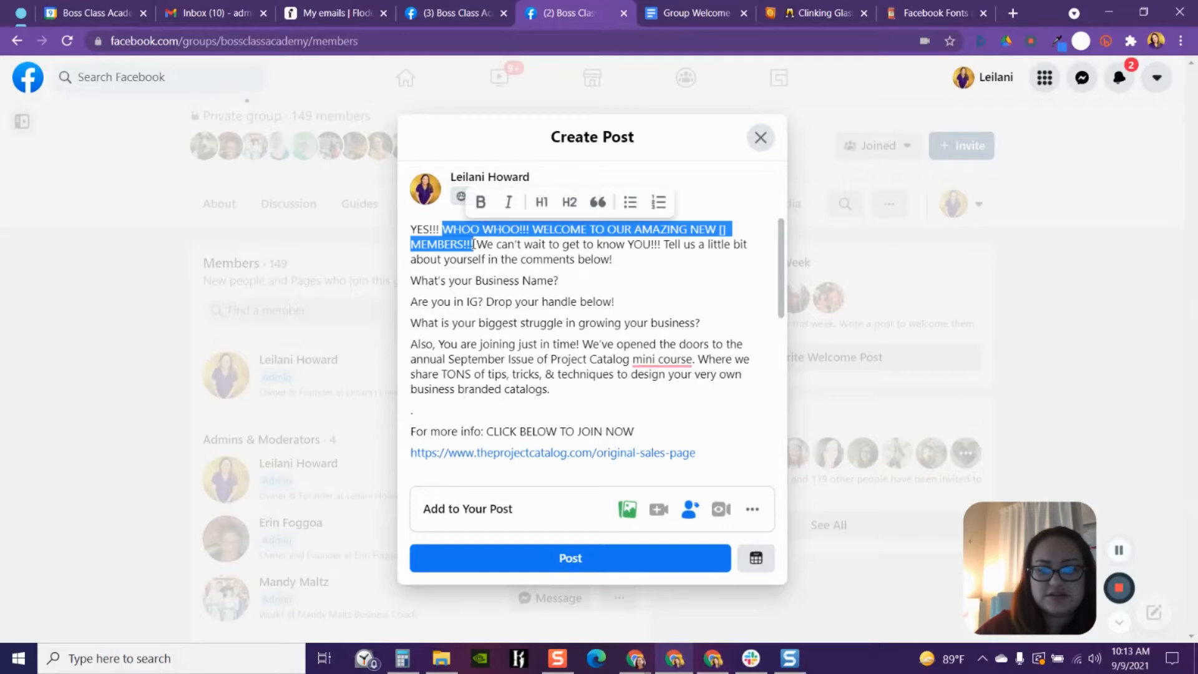
right_click(453, 232)
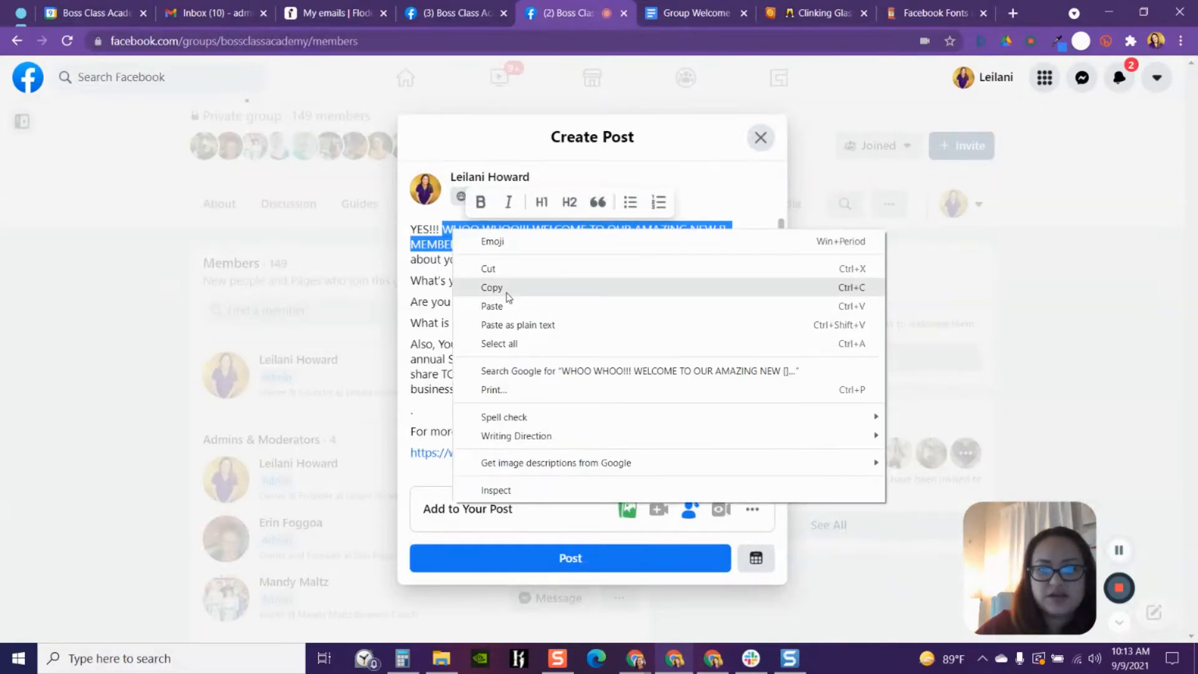
left_click(502, 307)
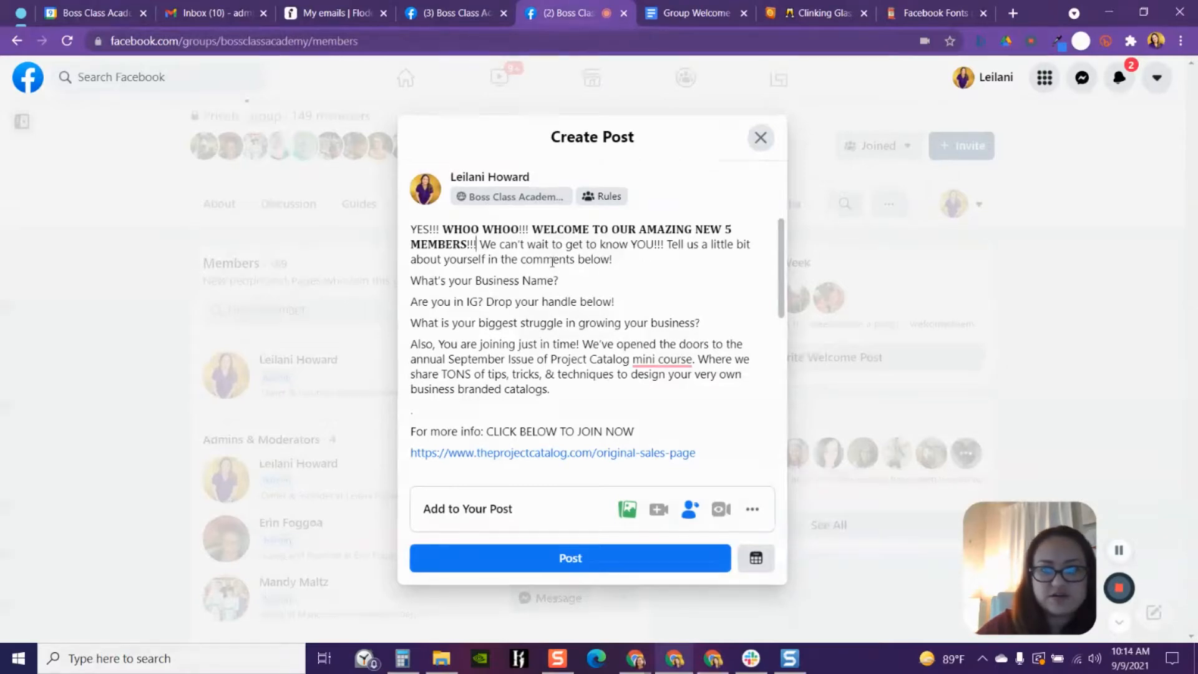
- Try numbering the first two questions in the post draft with list-style numbers
left_click(693, 12)
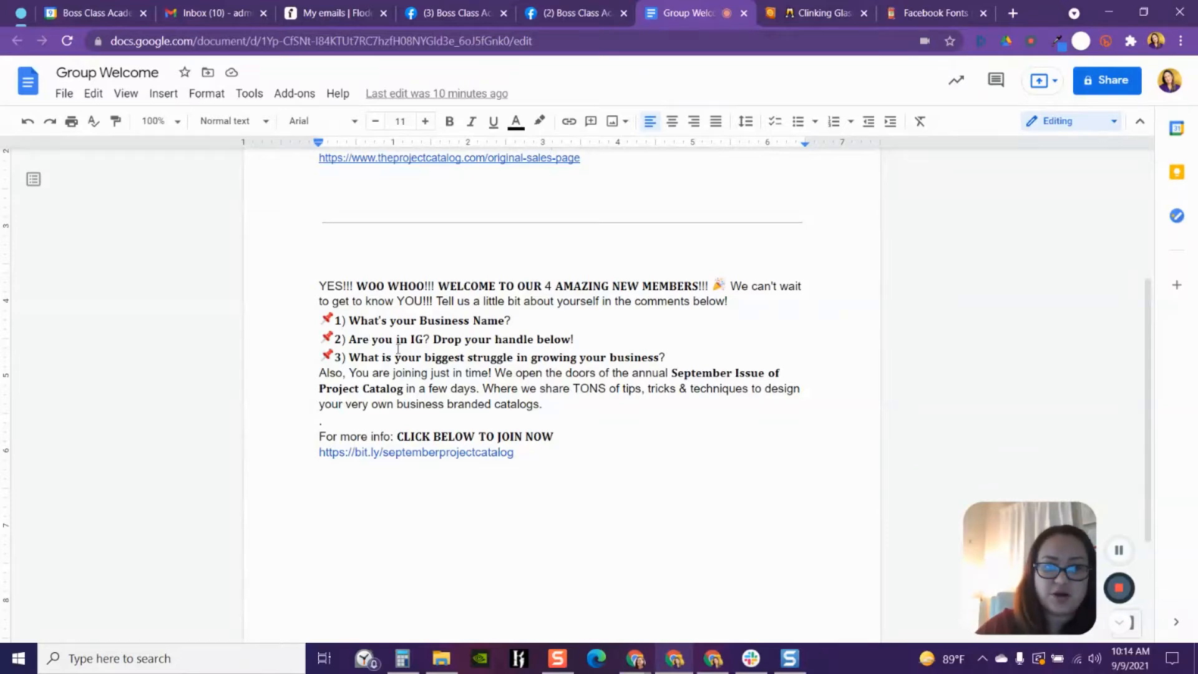
left_click(552, 14)
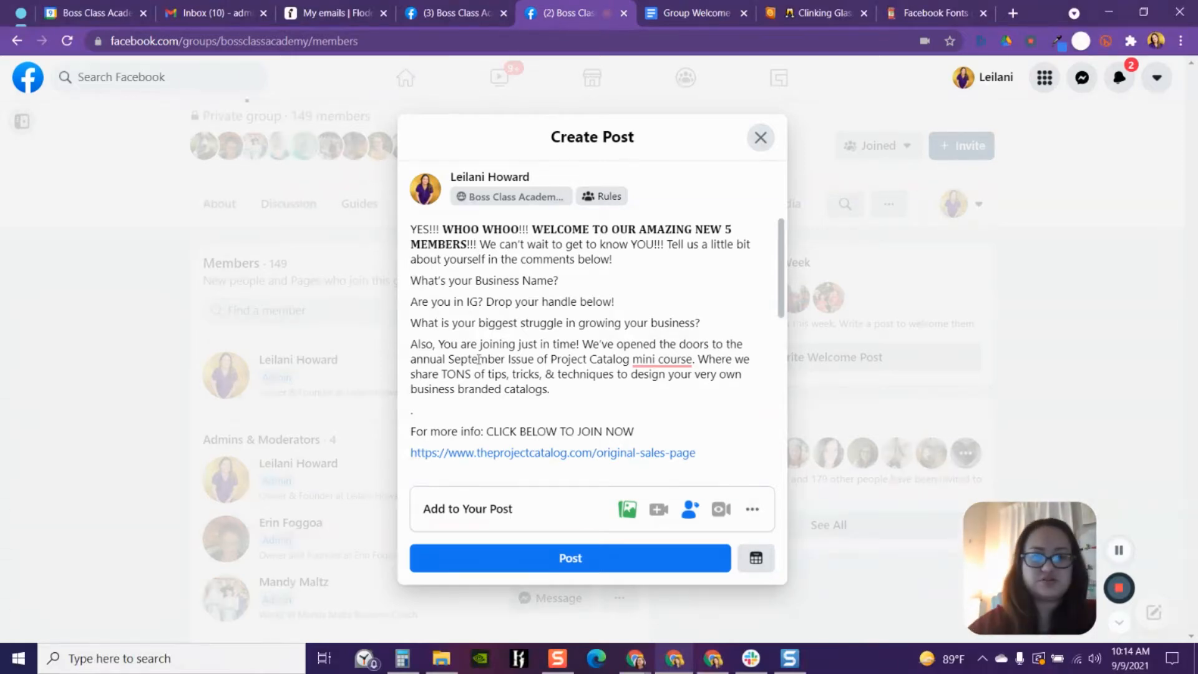
type("1. ")
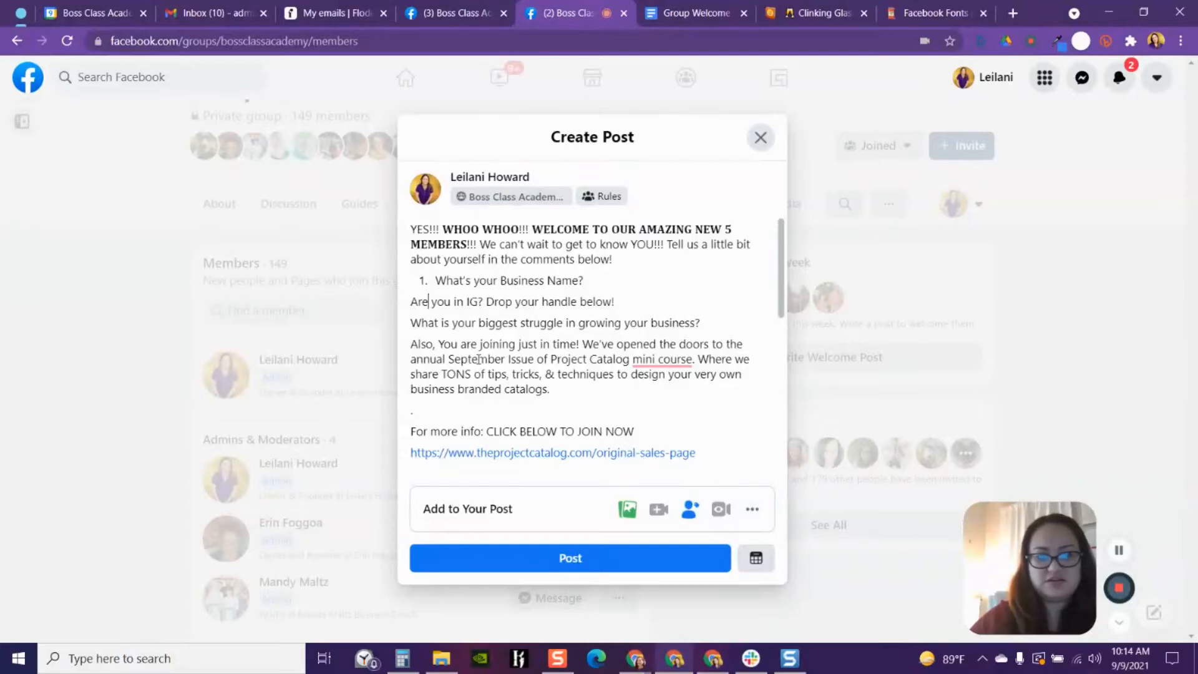
type("2.)")
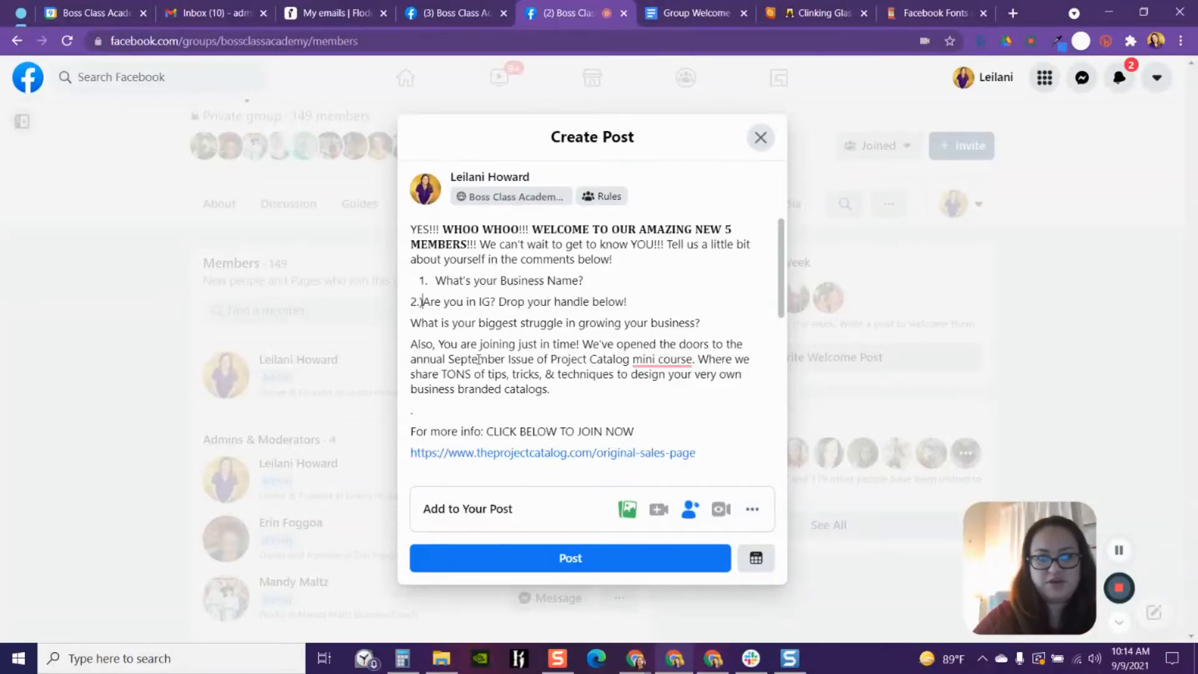
key("BackSpace")
key("BackSpace")
key("BackSpace")
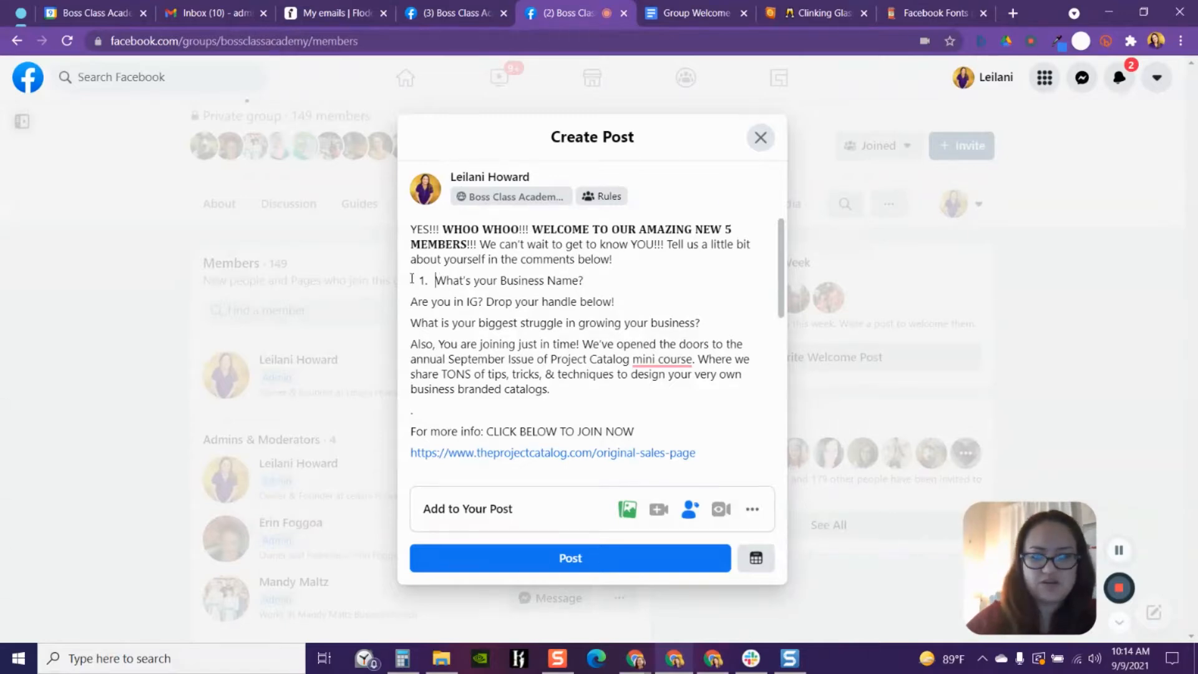
left_click(411, 279)
key("BackSpace")
type("1.)")
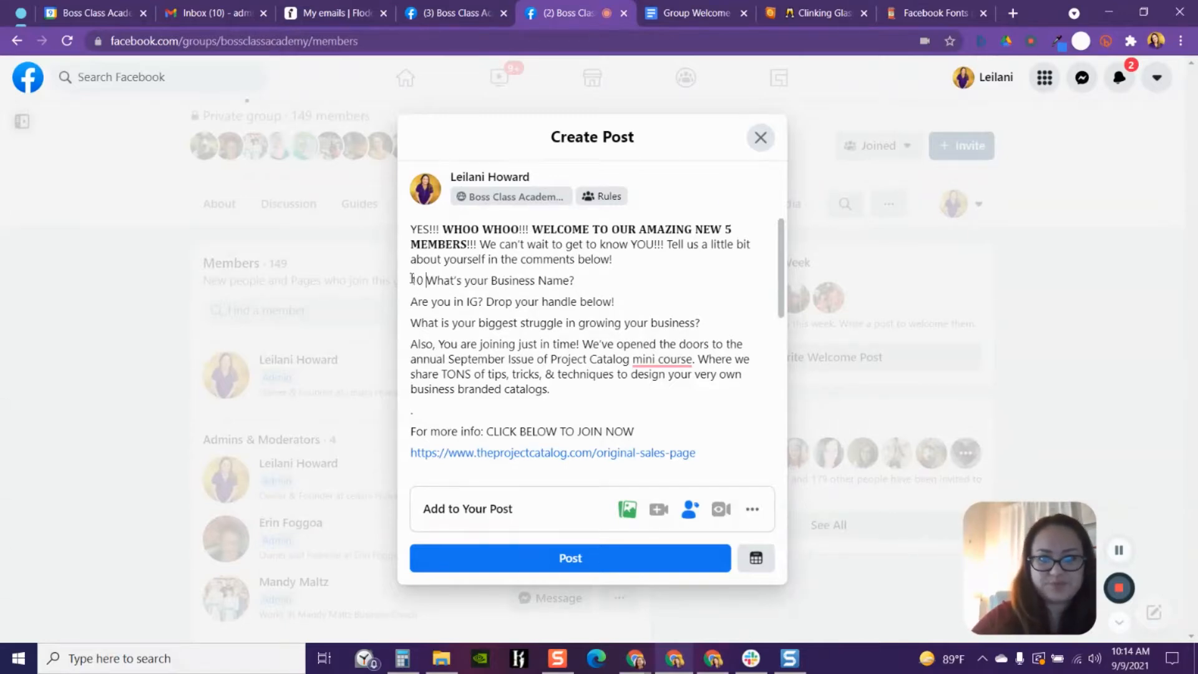
key("BackSpace")
key("BackSpace")
key("BackSpace")
key("BackSpace")
type("1. ")
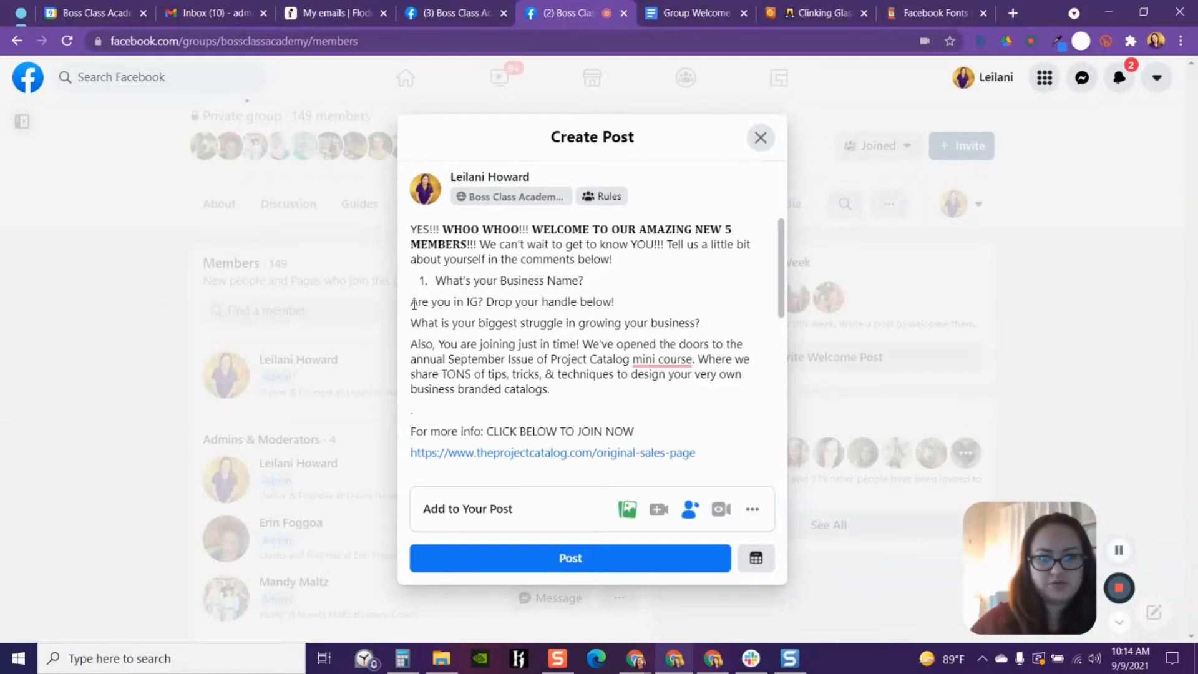
type("2)")
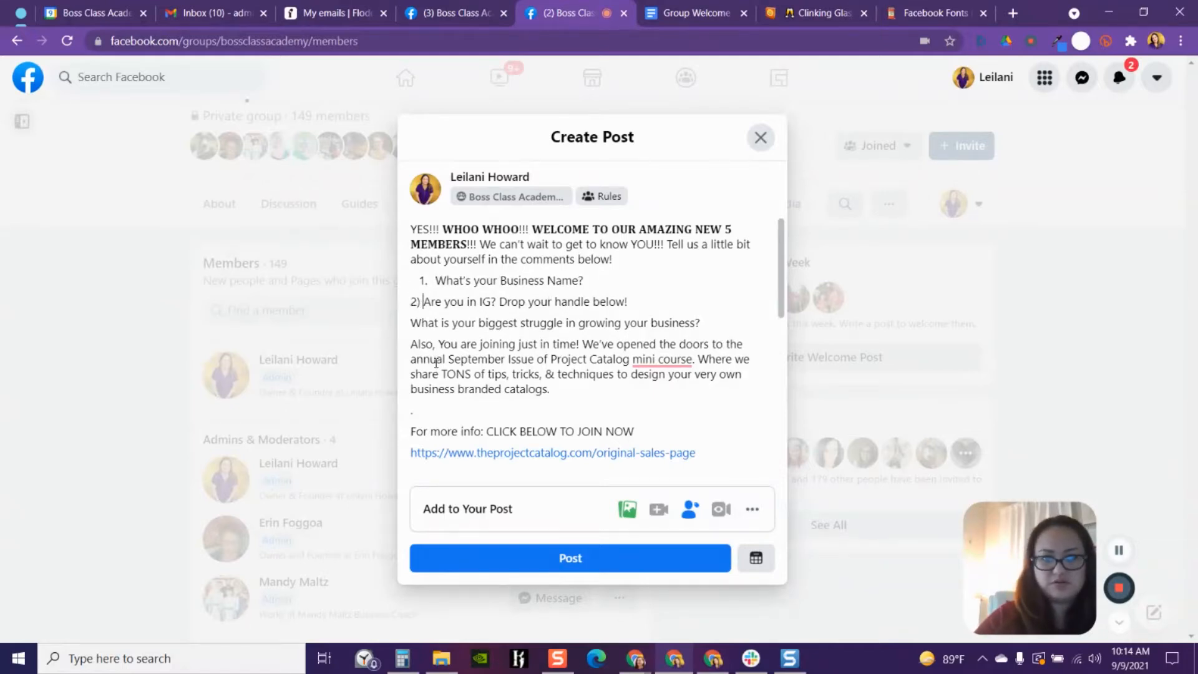
key("BackSpace")
key("BackSpace")
type(".")
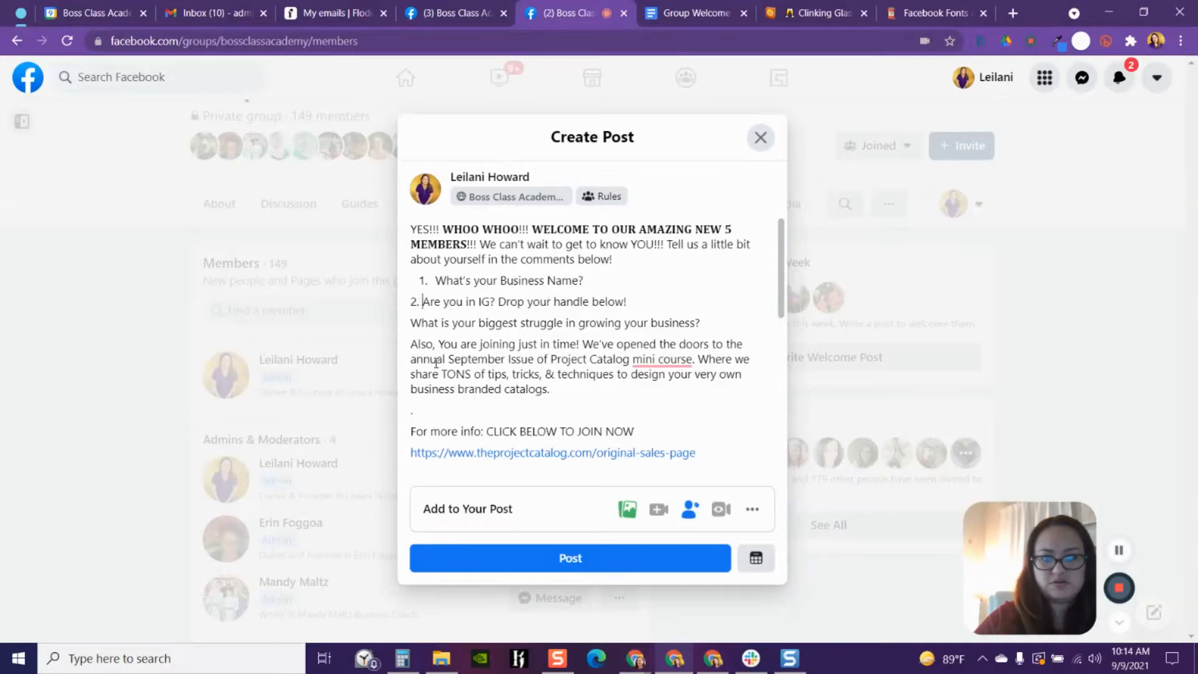
key("BackSpace")
key("BackSpace")
key("BackSpace")
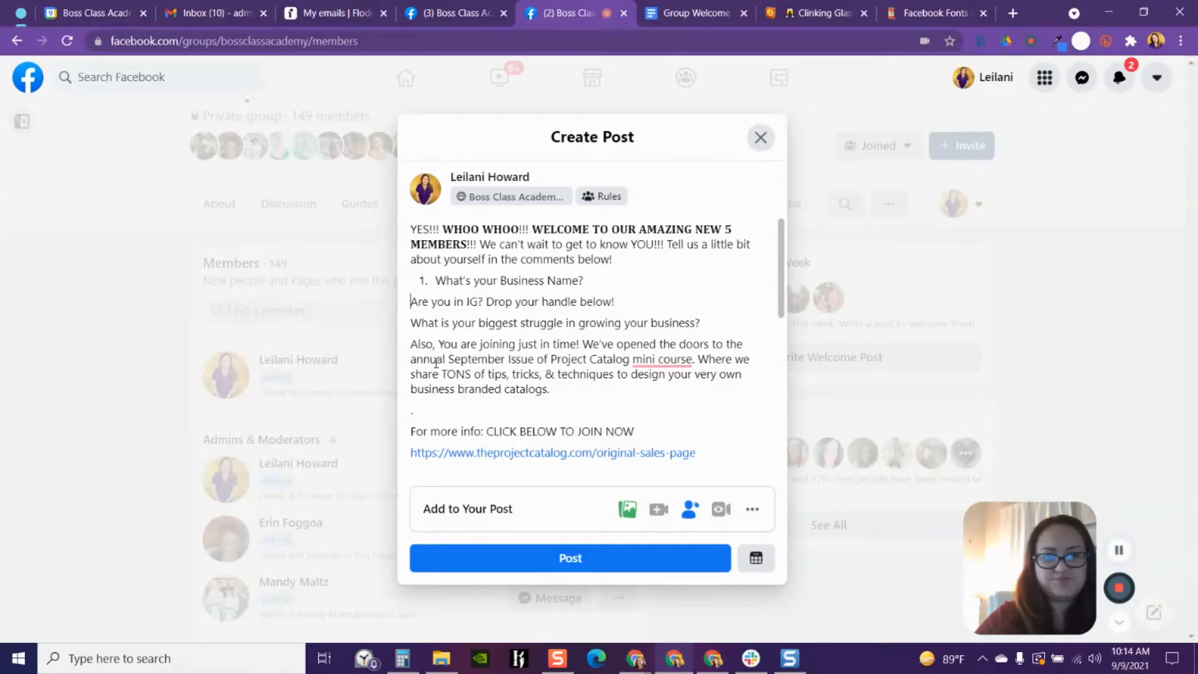
- Number the three questions in the post draft as 1), 2) and 3)
type("2)")
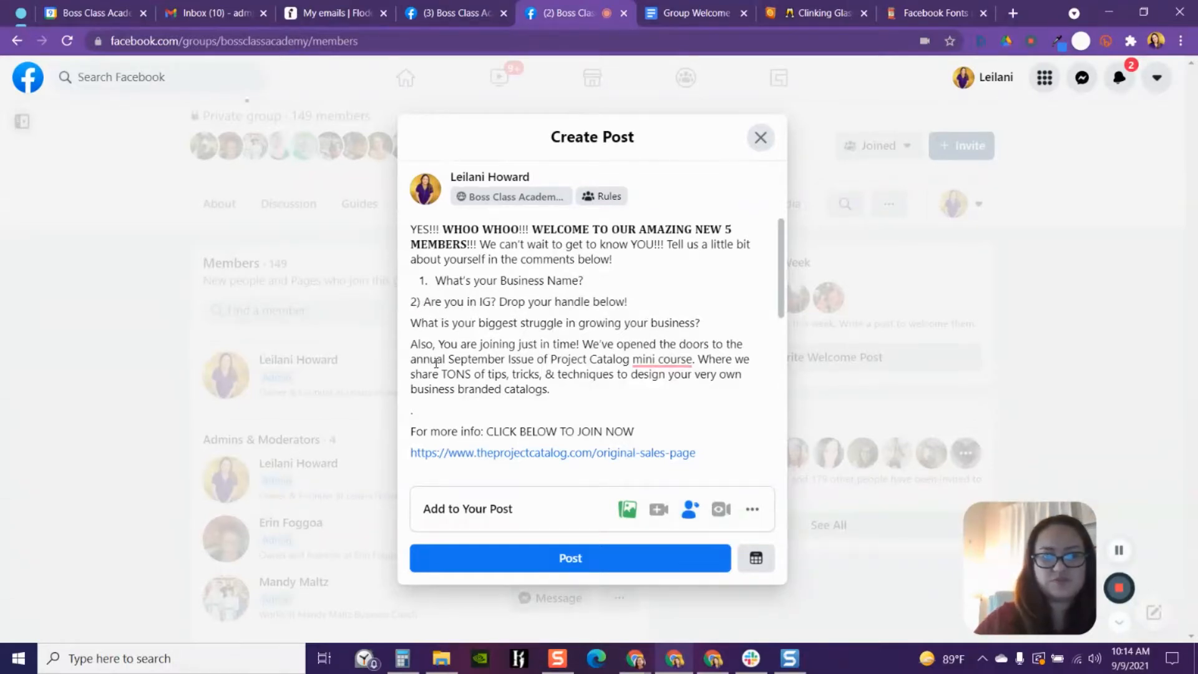
left_click(424, 280)
key("BackSpace")
key("BackSpace")
key("BackSpace")
type("1.")
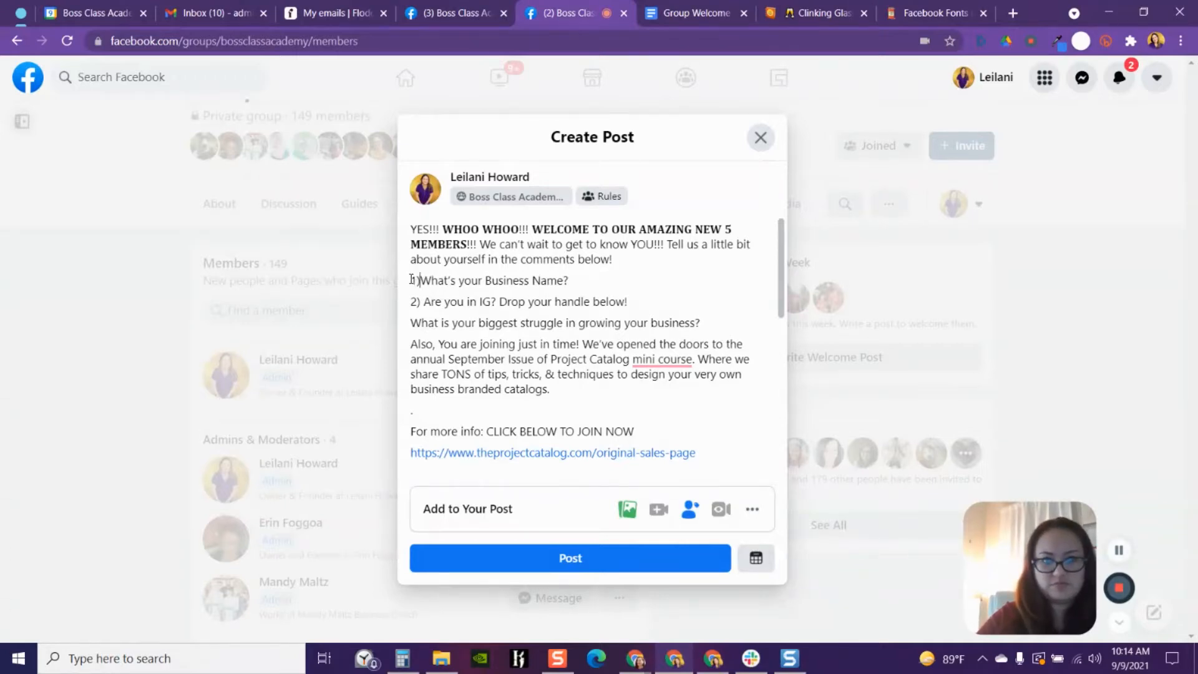
key("BackSpace")
type("1)")
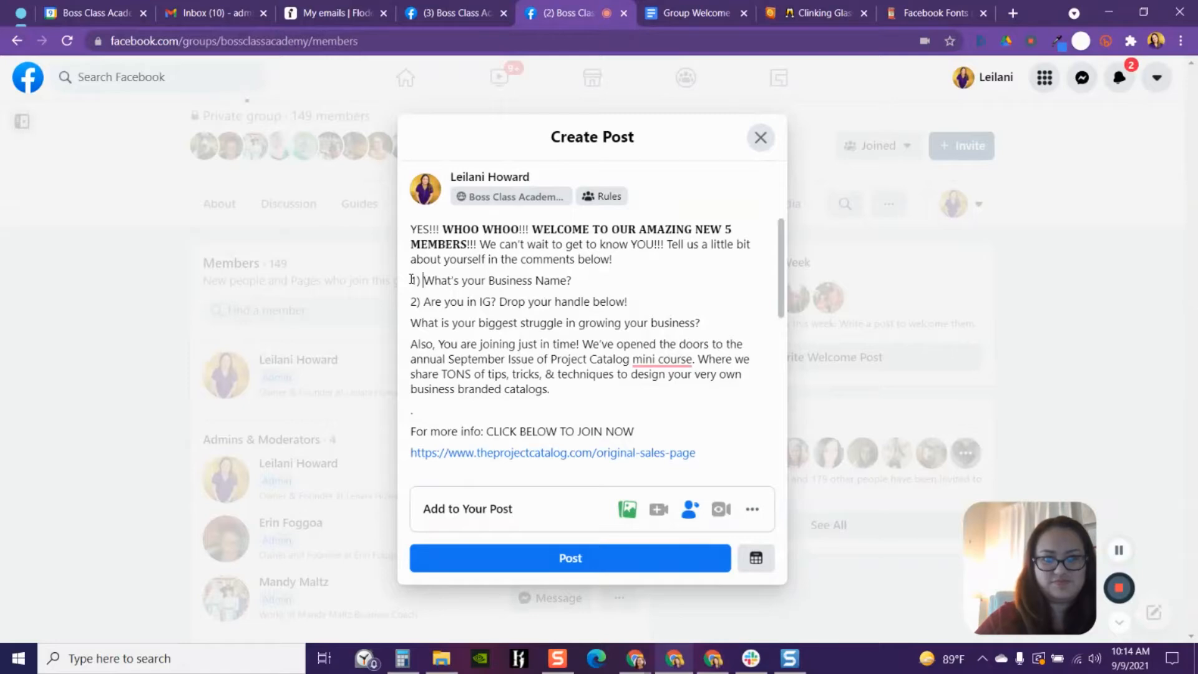
key("ctrl+z")
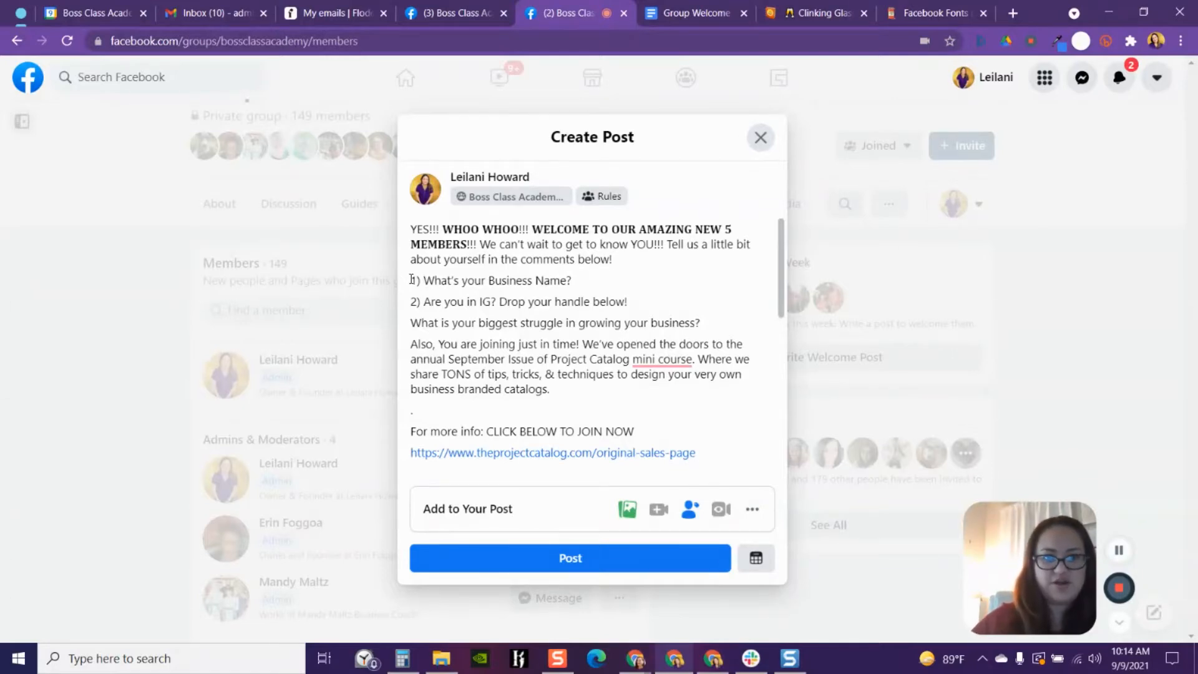
left_click(412, 322)
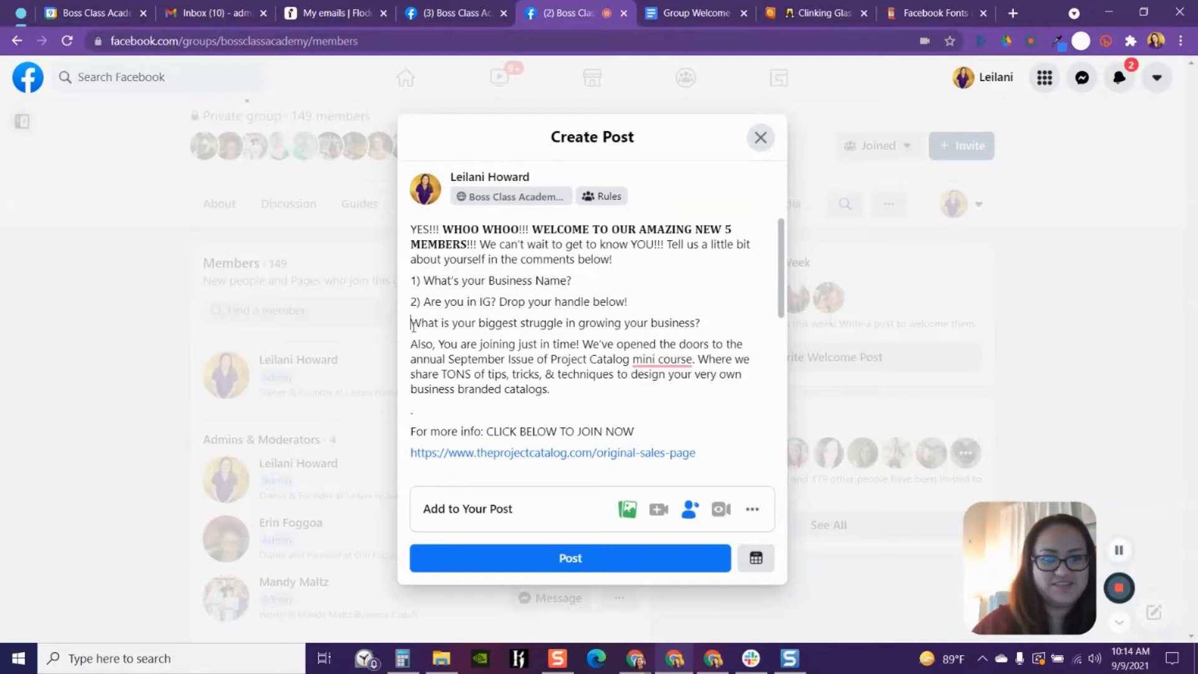
type("3)")
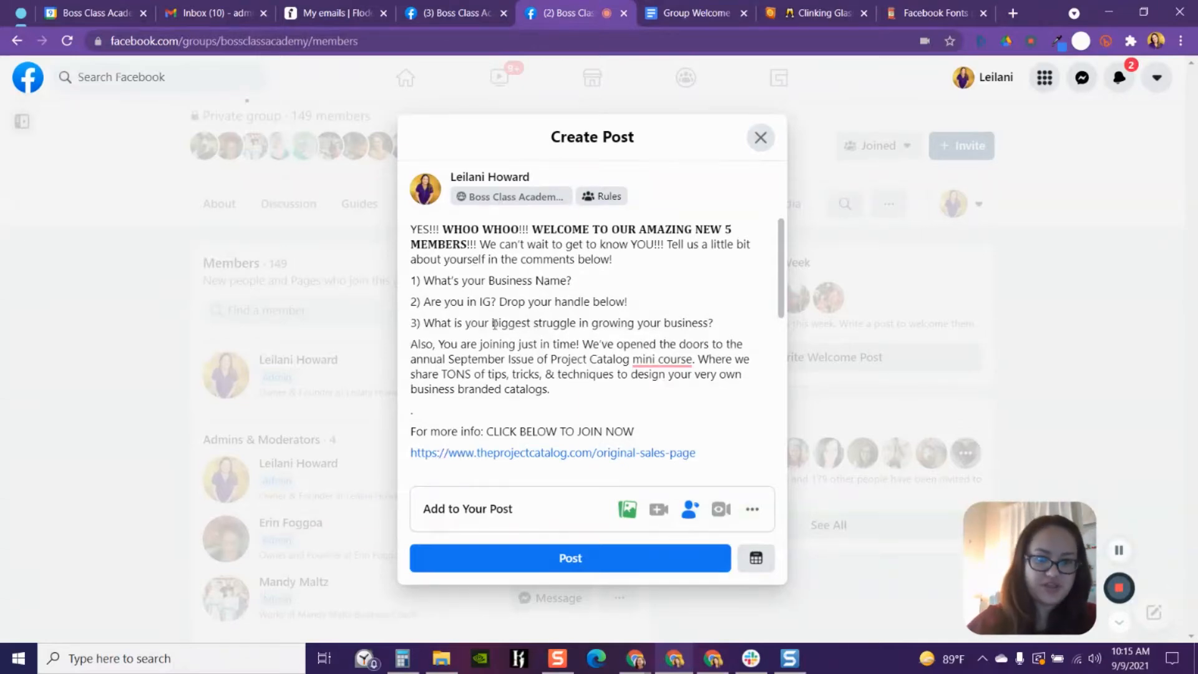
- Copy the three numbered questions from the post draft
left_click(689, 15)
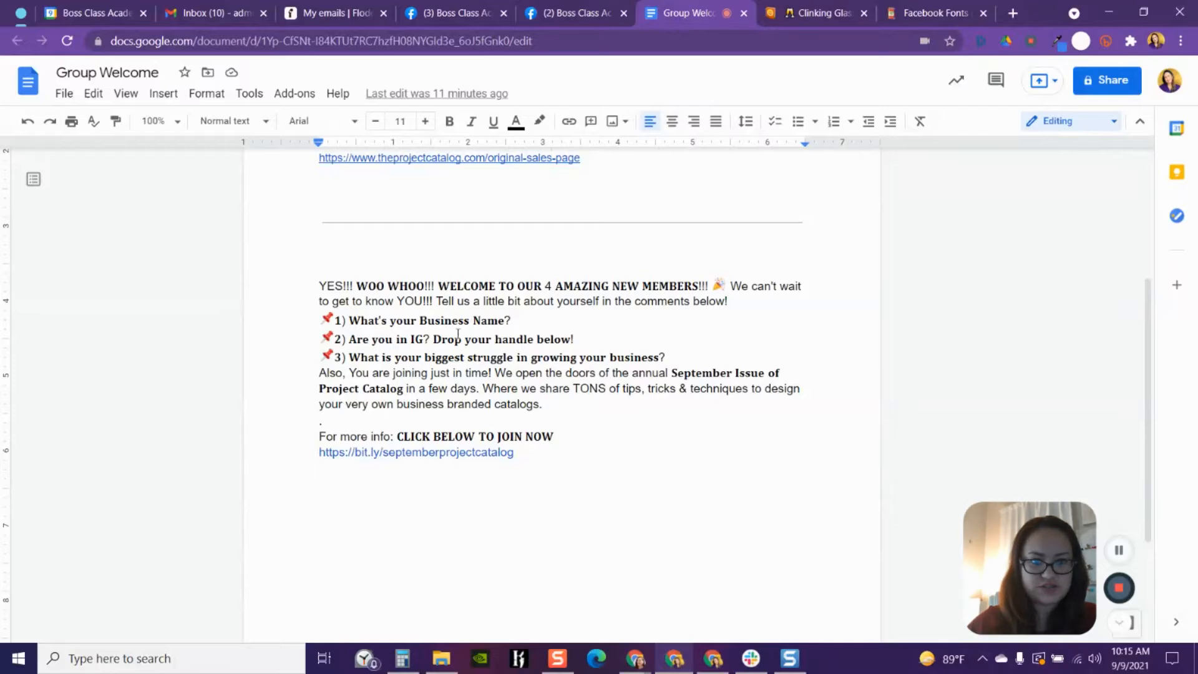
left_click(544, 13)
left_click_drag(716, 323, 409, 278)
left_click(430, 284)
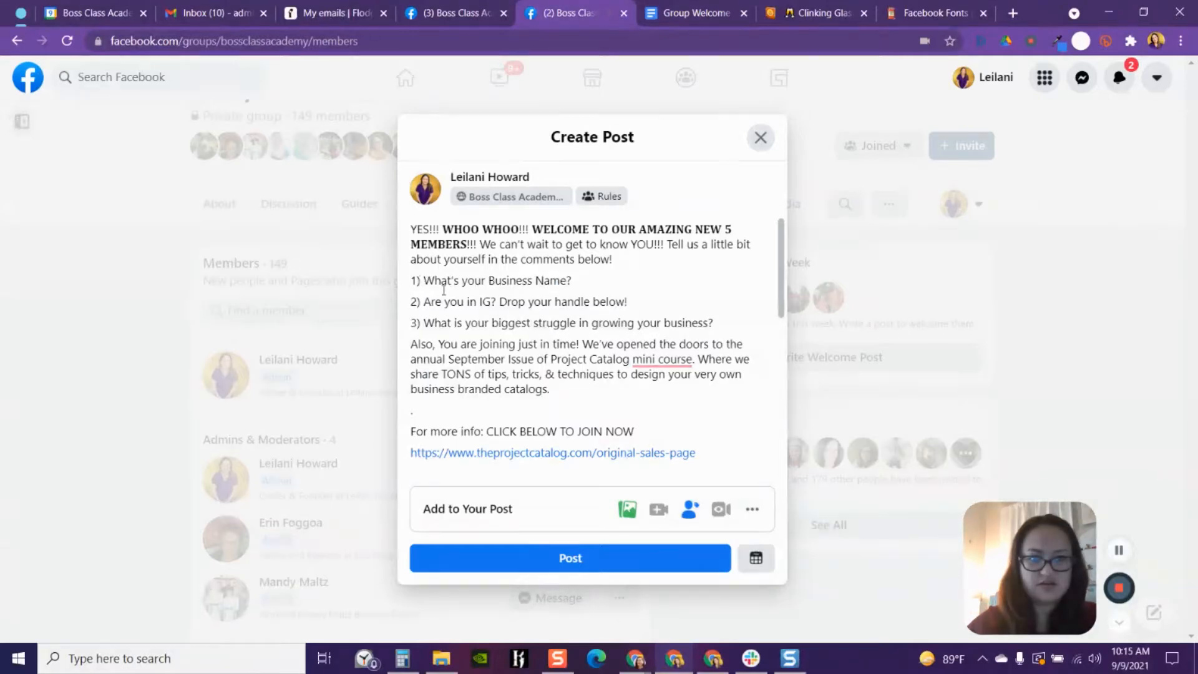
left_click_drag(716, 323, 414, 281)
right_click(415, 282)
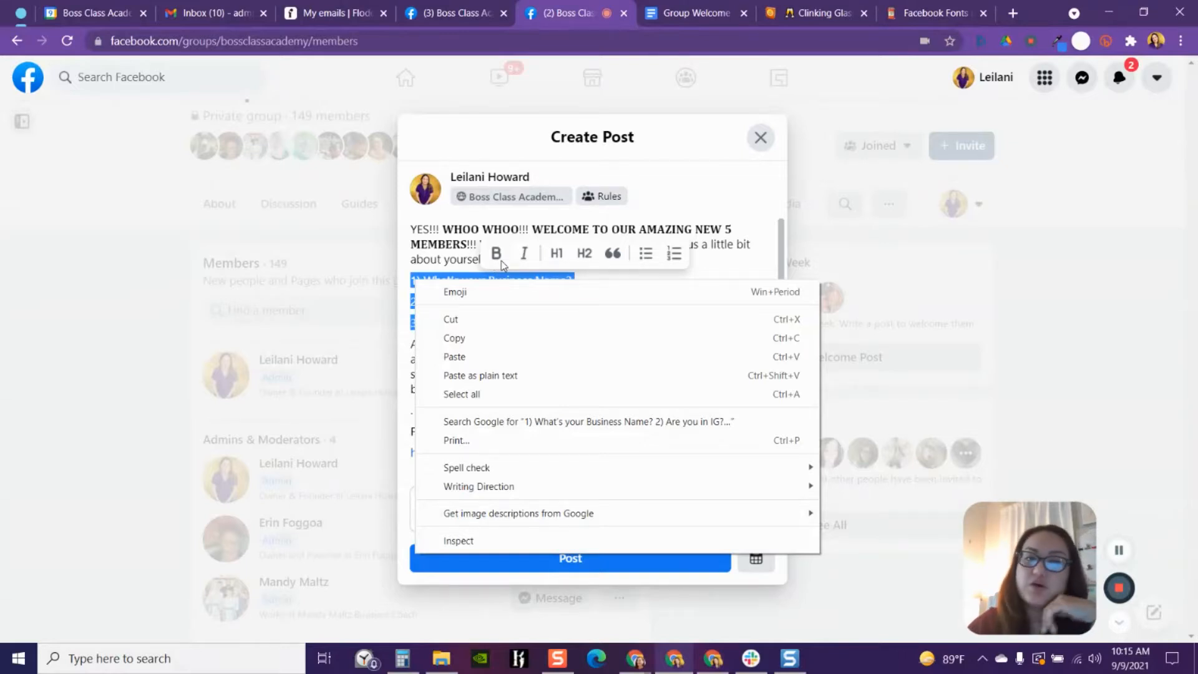
left_click(477, 339)
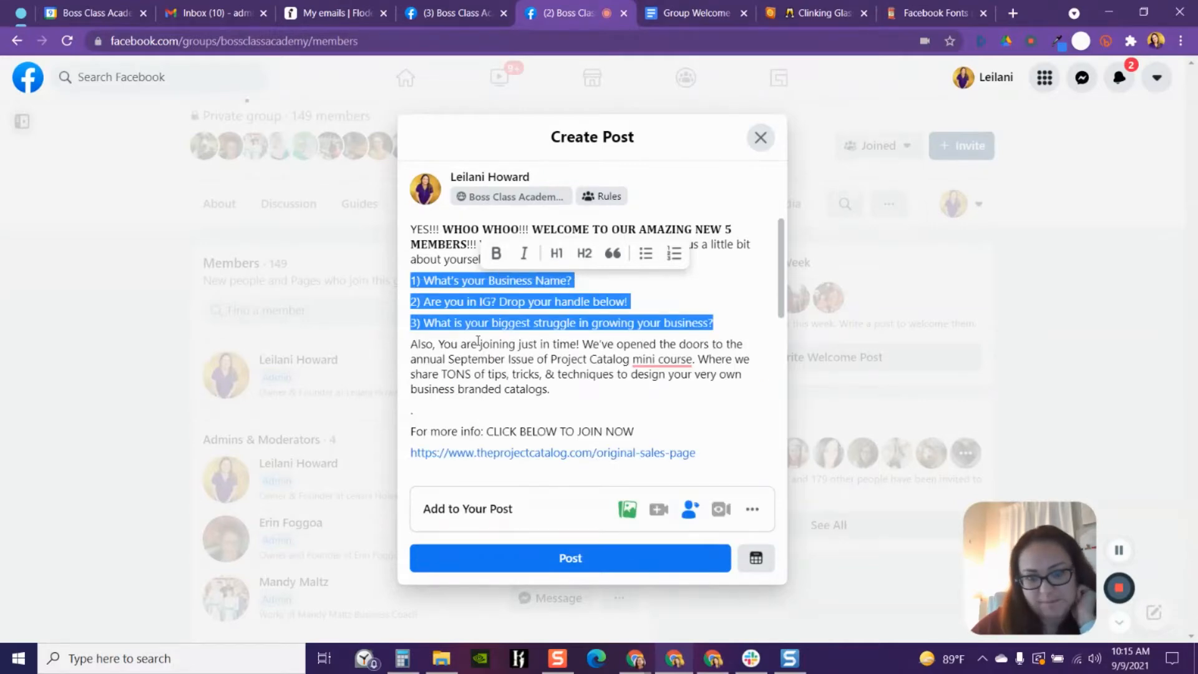
- Paste the copied questions into the font converter's normal text box, replacing the headline
left_click(885, 8)
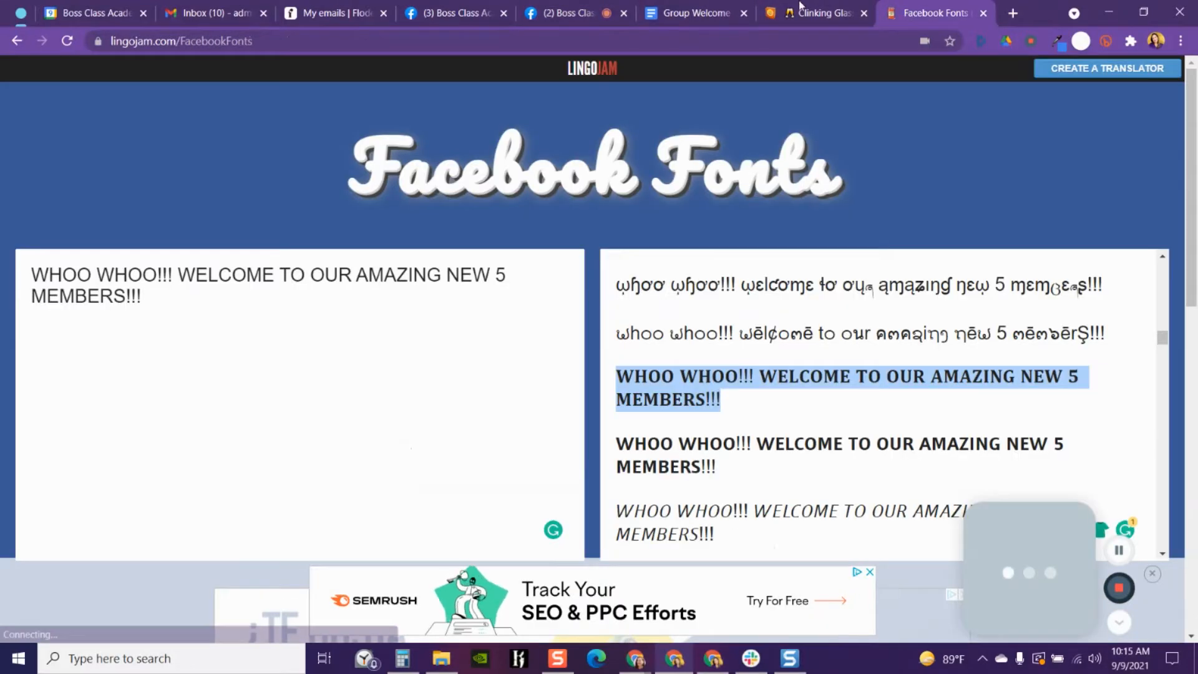
left_click_drag(143, 297, 31, 270)
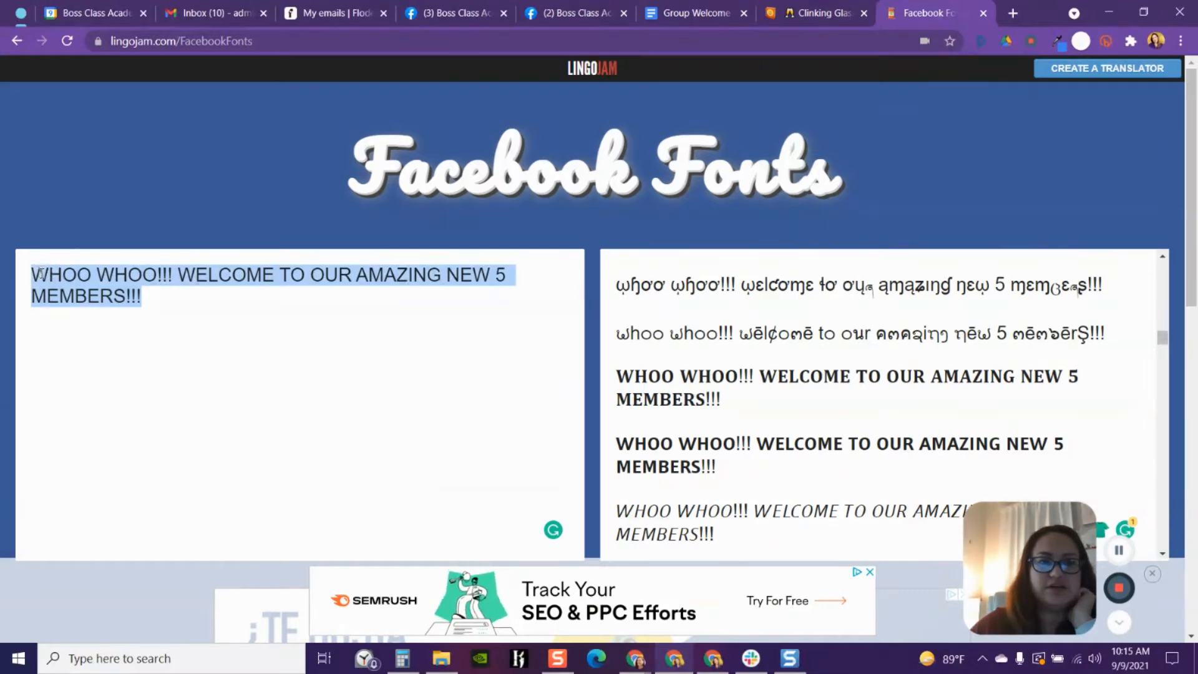
right_click(35, 272)
left_click(80, 351)
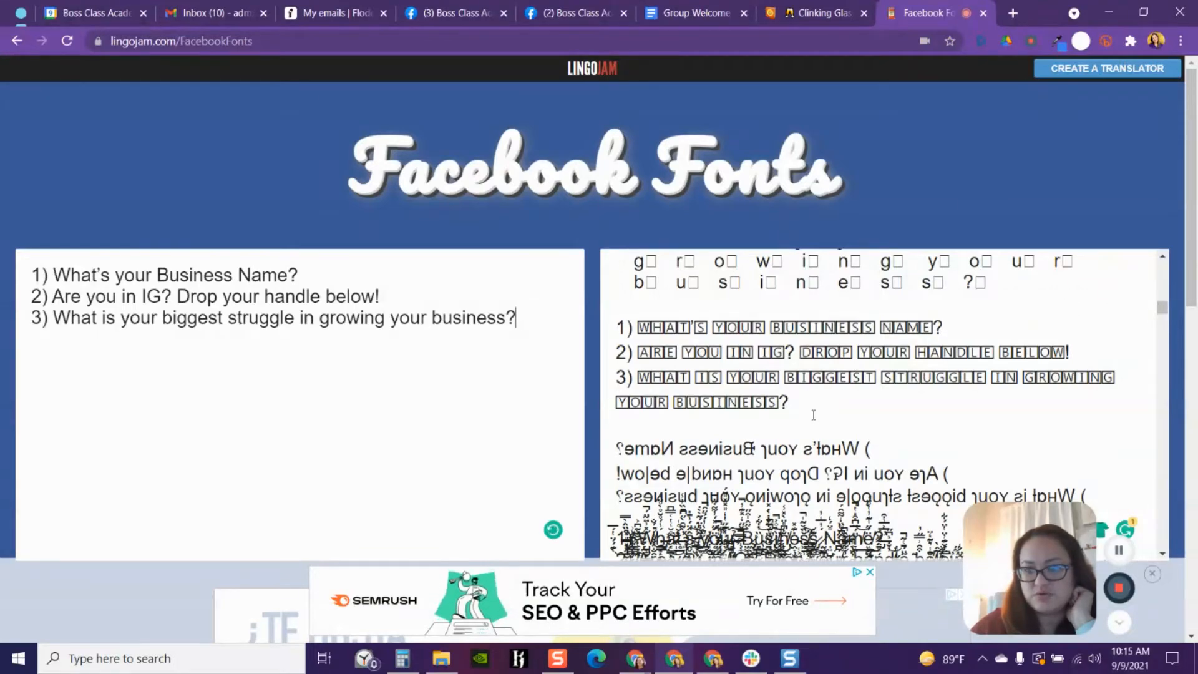
- Copy the bold serif version of the three questions from the converter's styled results
scroll(777, 436, "down", 3)
scroll(777, 437, "down", 5)
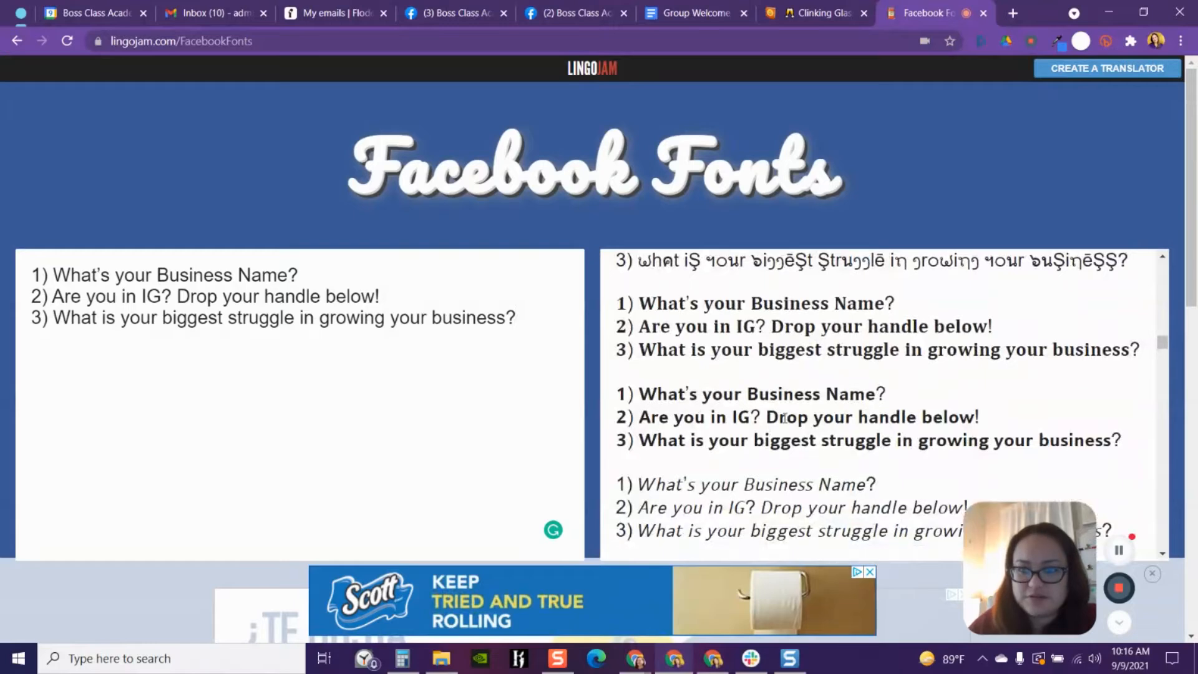
left_click_drag(1147, 356, 622, 304)
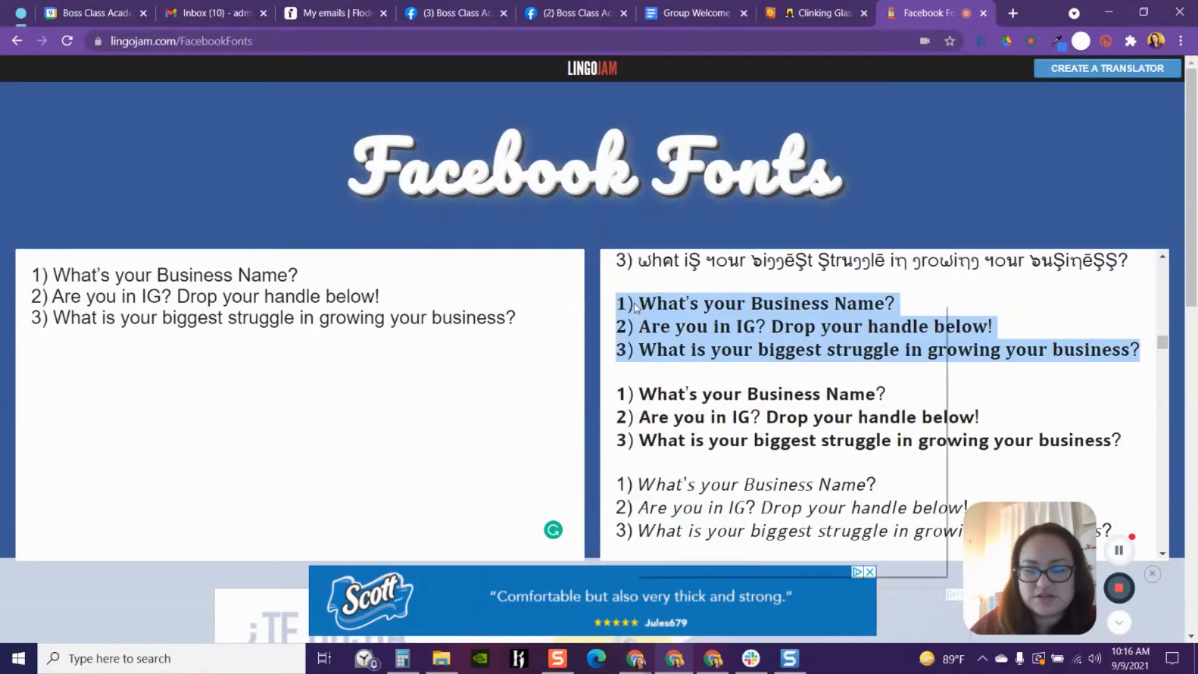
right_click(634, 305)
left_click(680, 364)
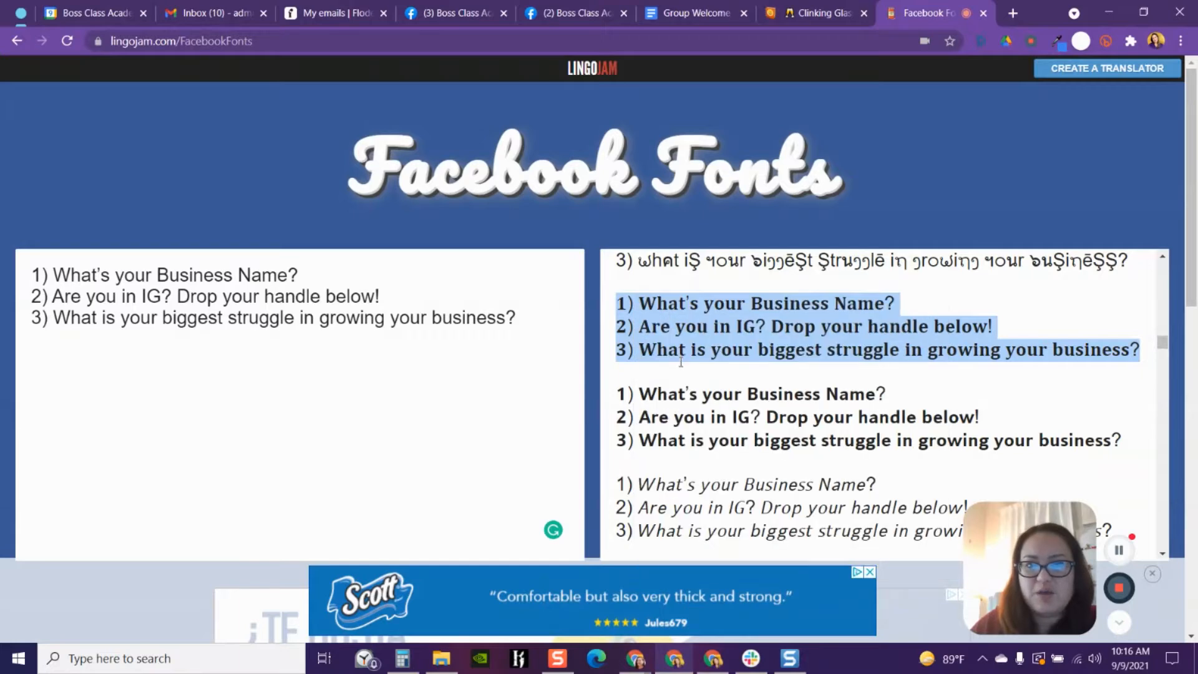
- Paste the bold questions over the plain numbered questions in the post draft
left_click(571, 12)
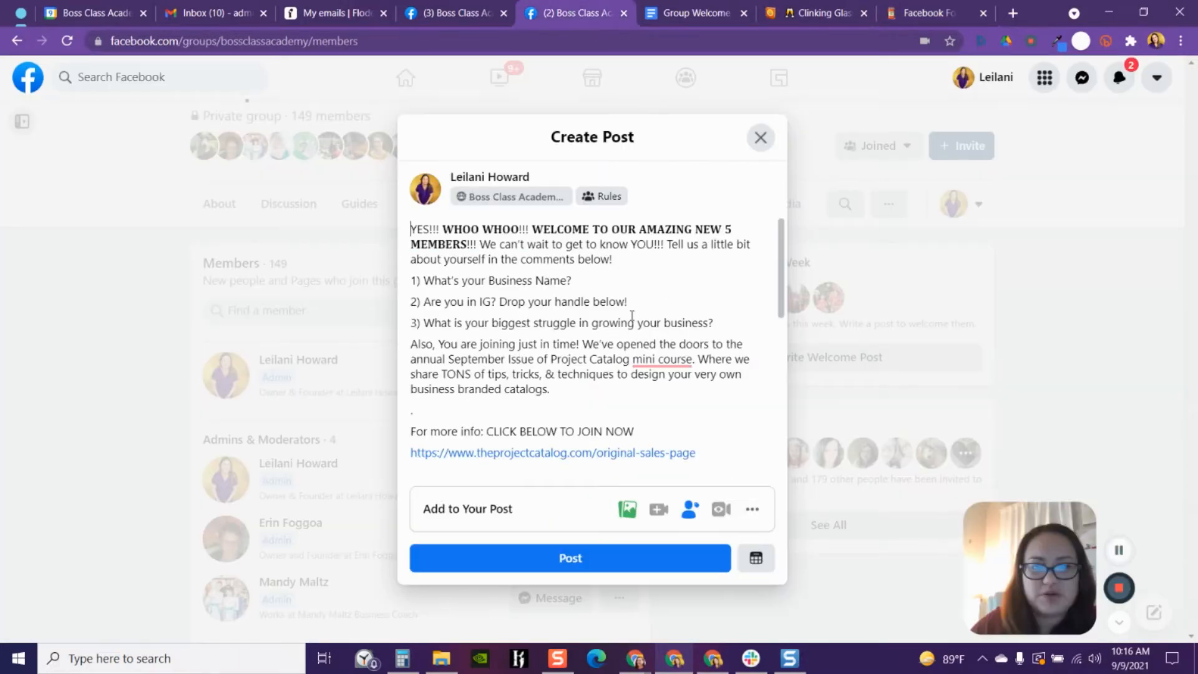
mouse_move(713, 323)
left_mouse_down()
mouse_move(484, 323)
mouse_move(411, 283)
mouse_move(594, 323)
mouse_move(714, 327)
left_mouse_up()
left_click(412, 282)
right_click(509, 301)
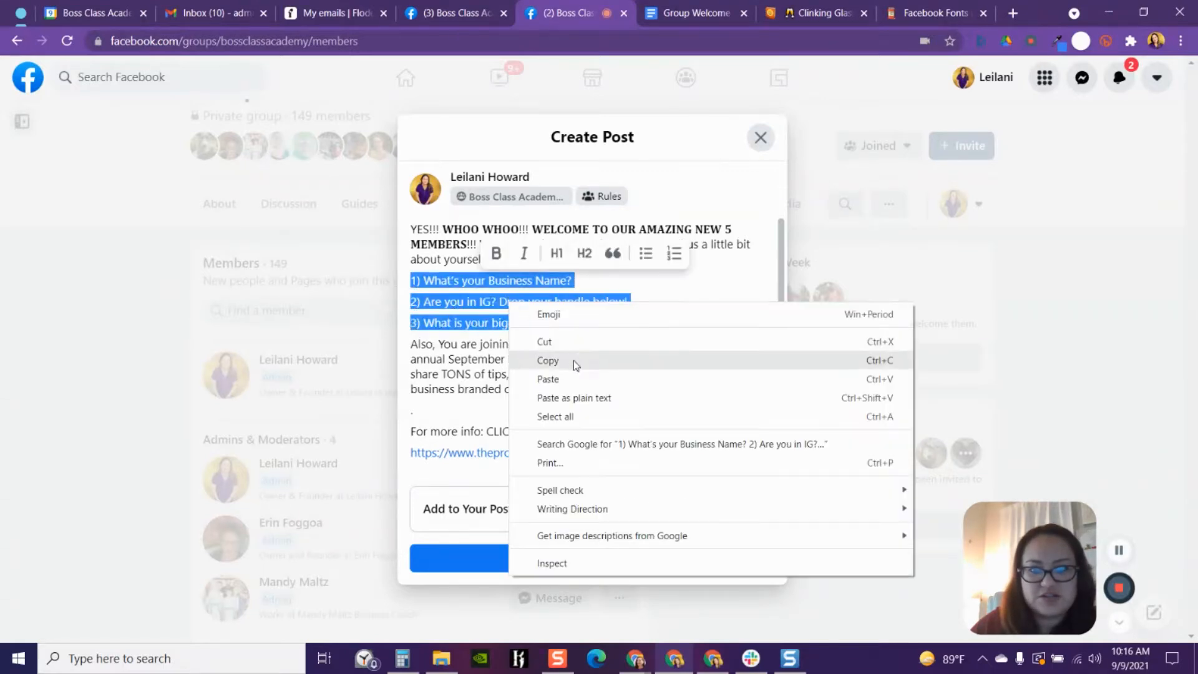
left_click(589, 379)
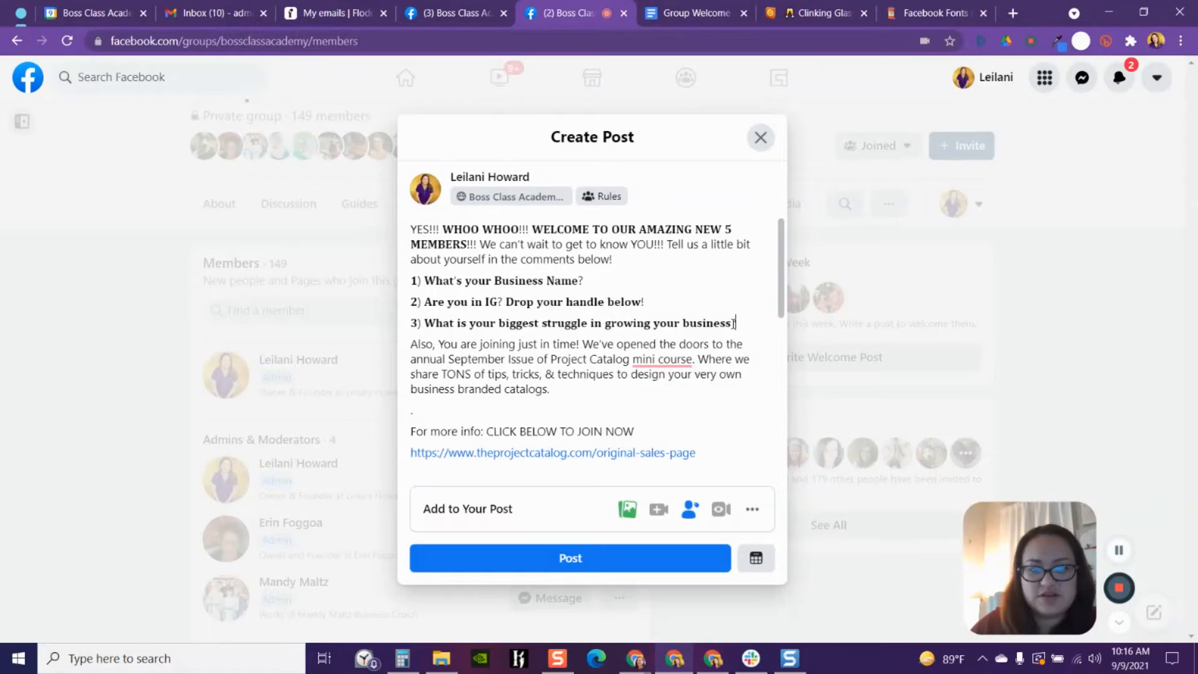
left_click(706, 12)
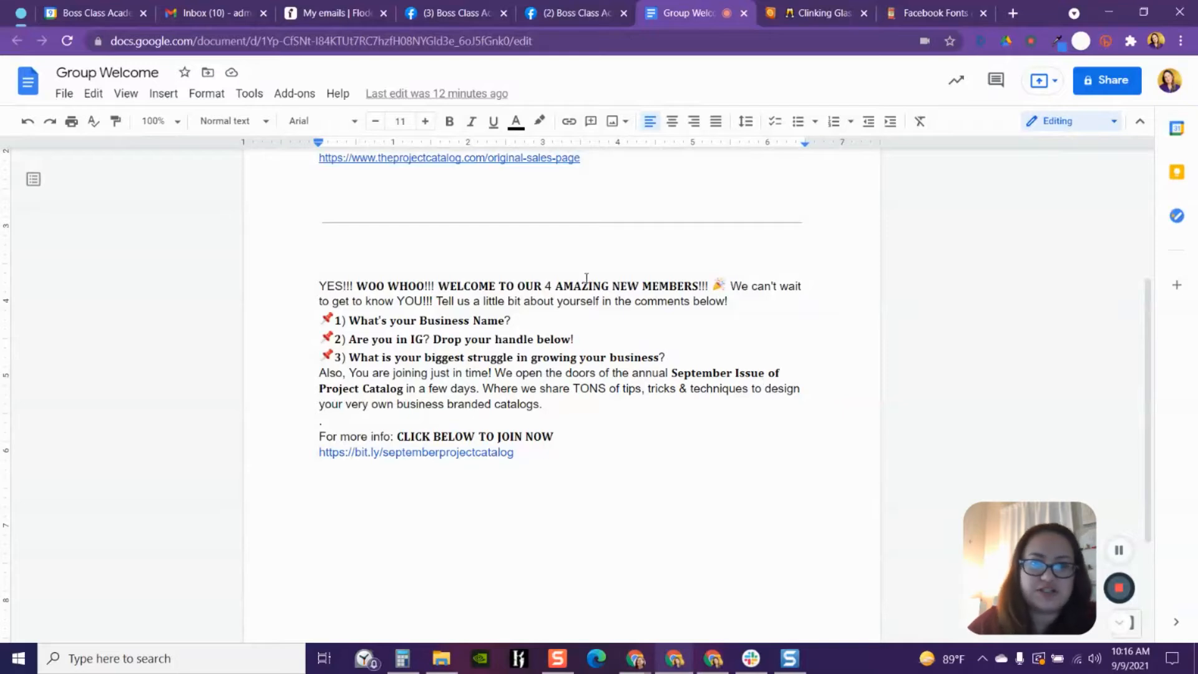
left_click(553, 15)
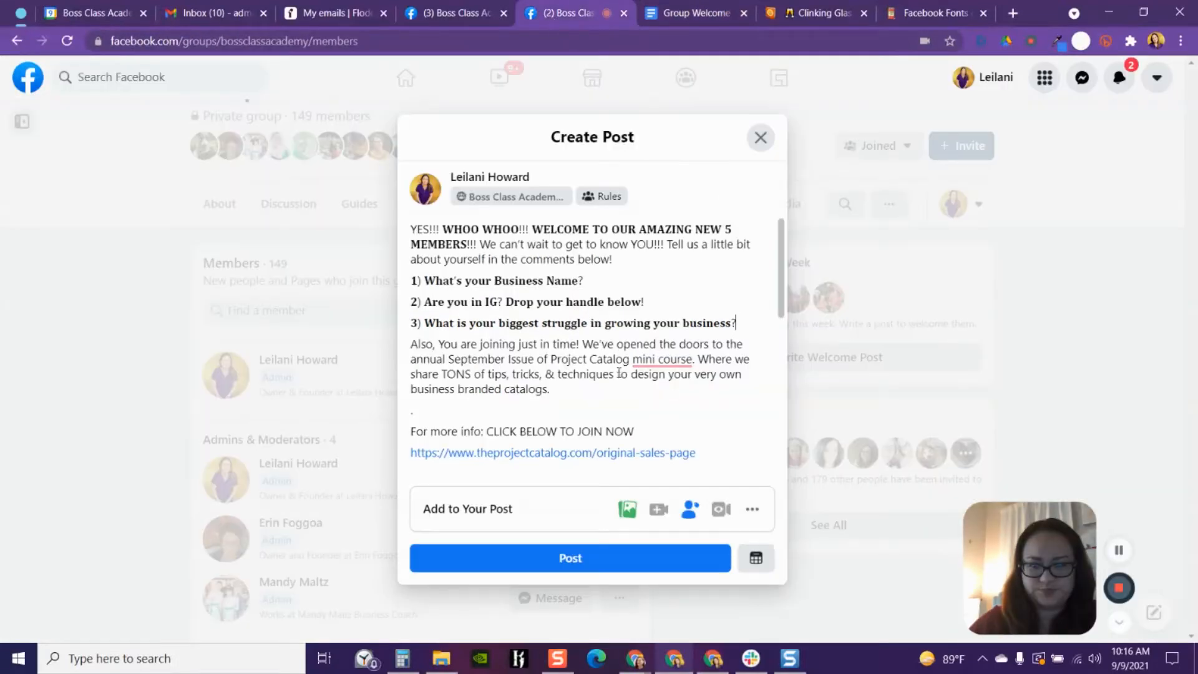
- Copy the phrase "September Issue of Project Catalog" from the post draft
left_click_drag(448, 360, 630, 360)
right_click(612, 361)
left_click(657, 418)
- Paste the phrase into the font converter's normal text box, replacing the questions
left_click(927, 14)
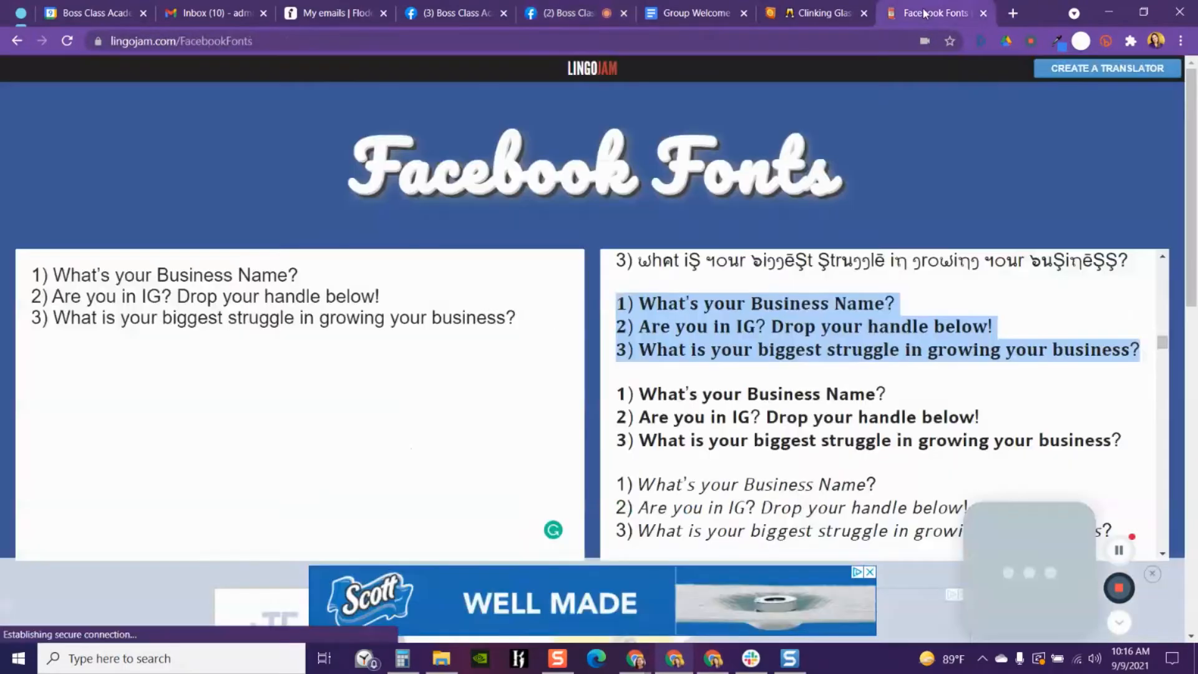
left_click_drag(538, 316, 27, 273)
key("BackSpace")
right_click(46, 282)
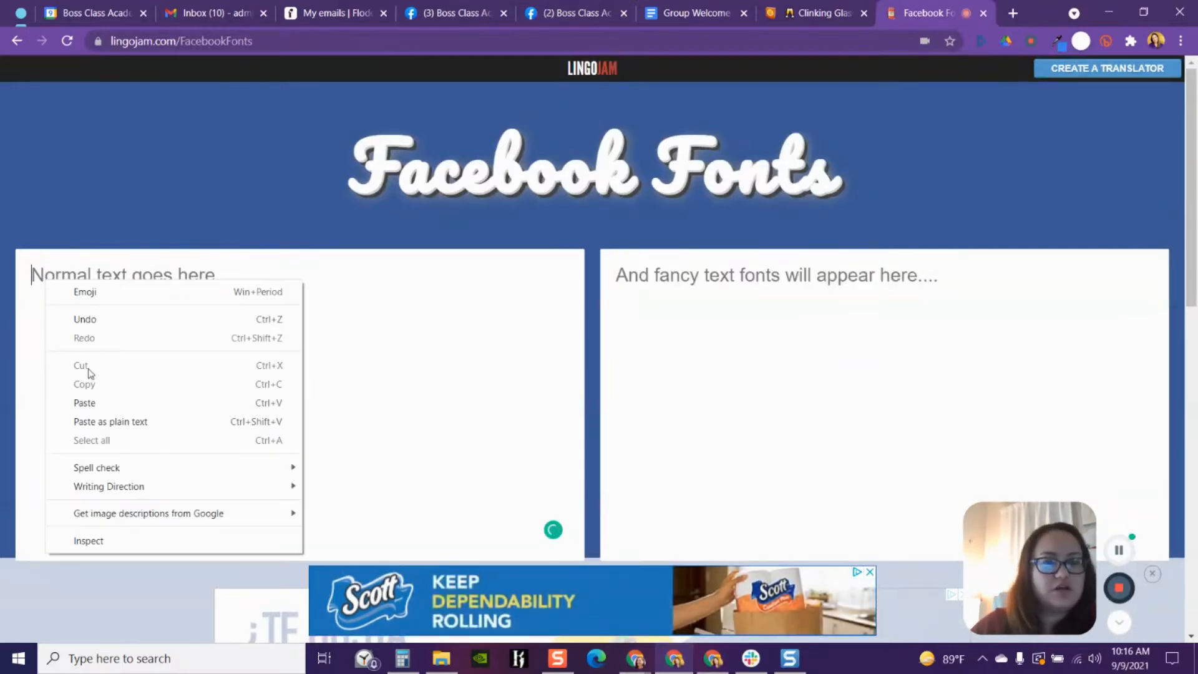
left_click(87, 403)
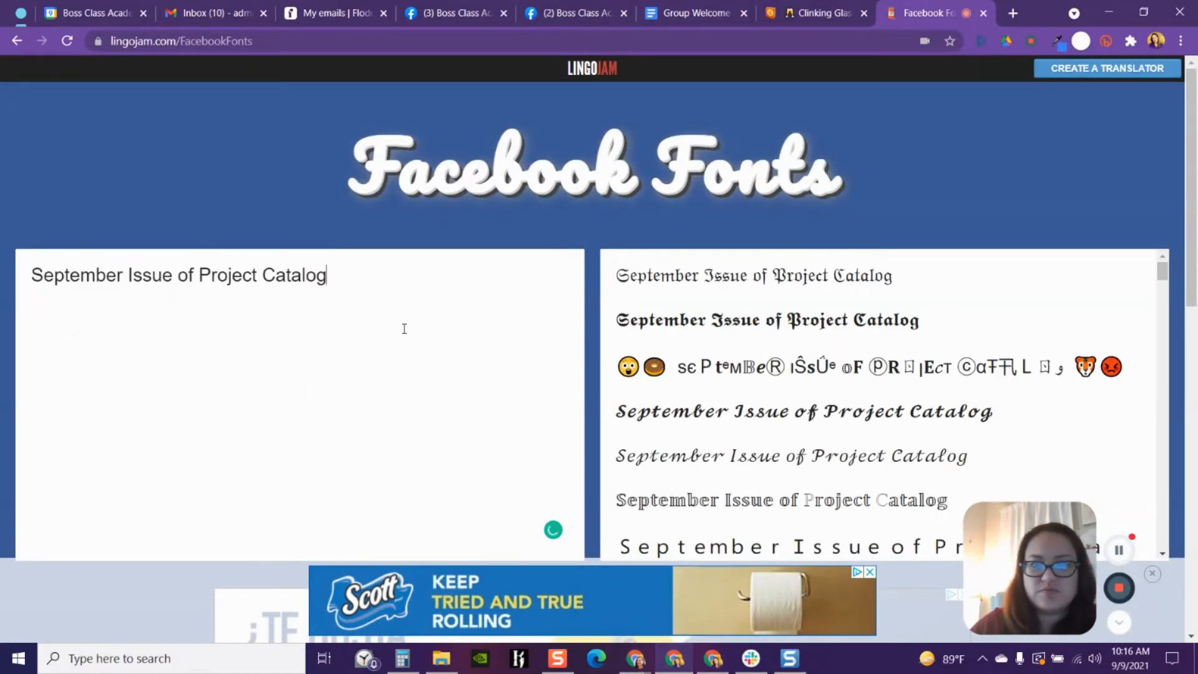
- Copy the bold serif version of "September Issue of Project Catalog" from the converter's styled results
scroll(820, 400, "down", 10)
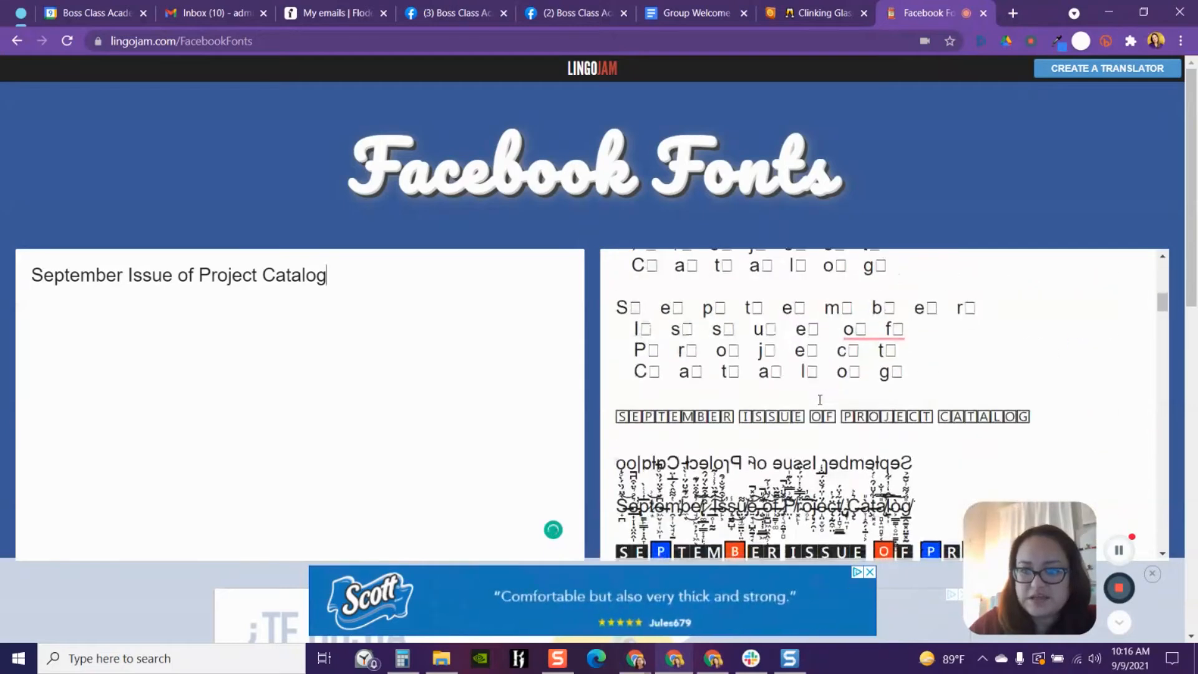
scroll(820, 400, "down", 6)
scroll(820, 399, "up", 3)
left_click_drag(927, 342, 615, 341)
right_click(630, 341)
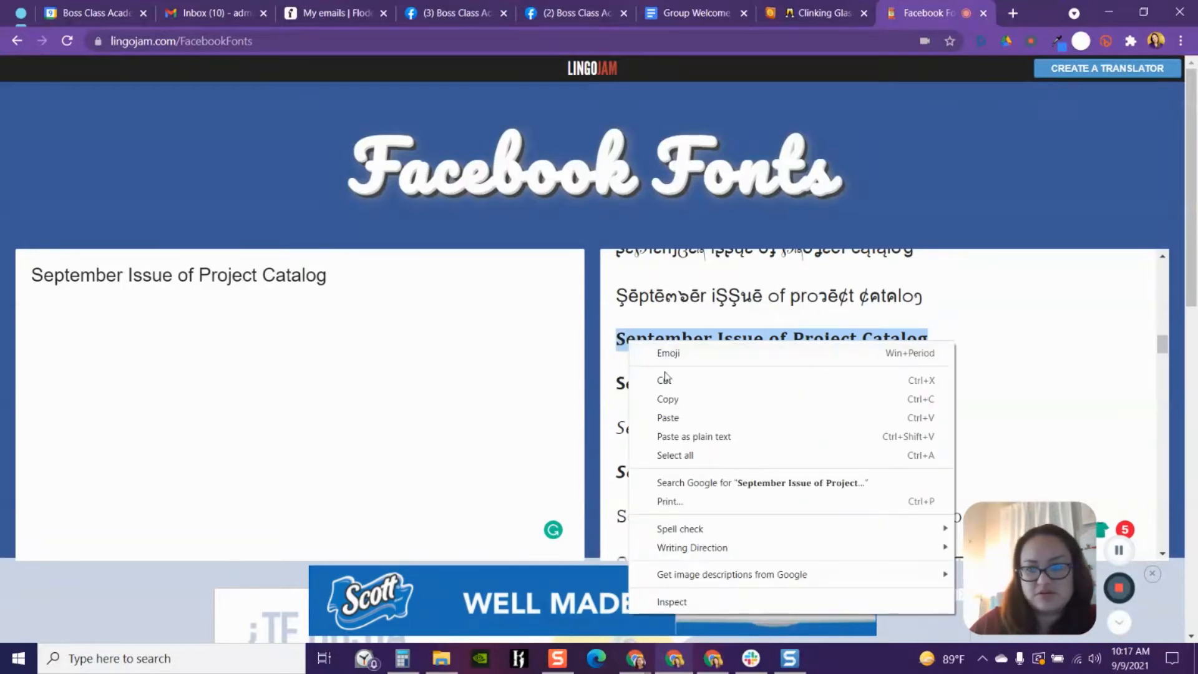
left_click(676, 399)
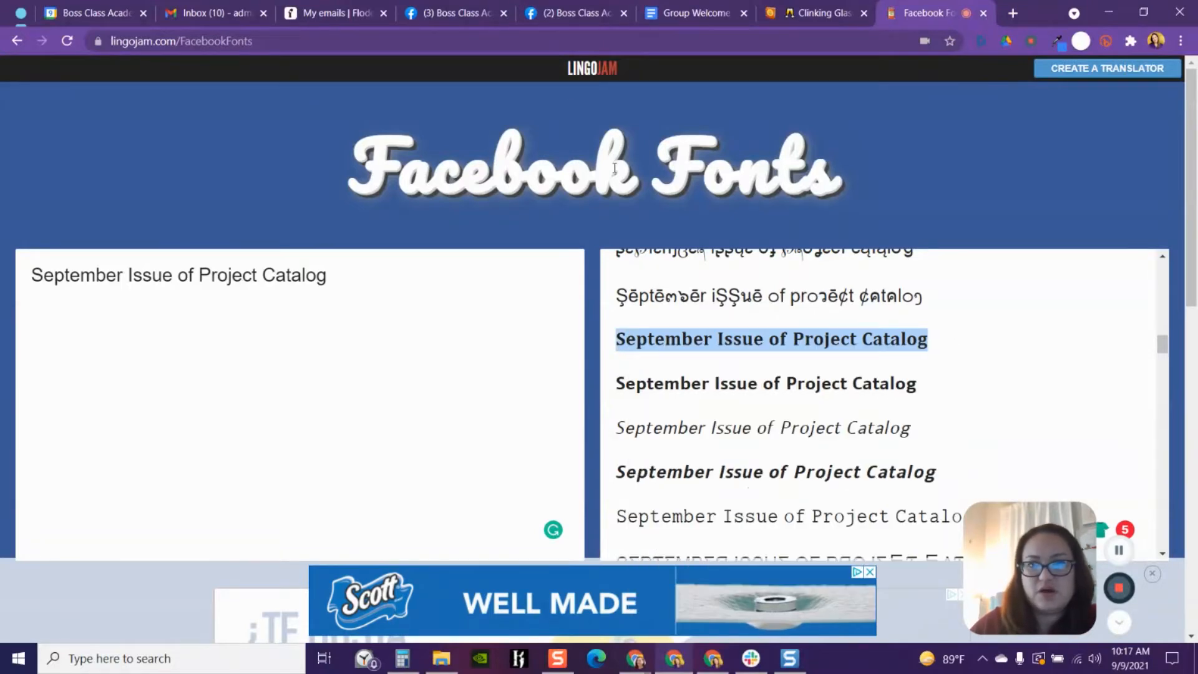
- Paste the bold phrase over the plain one in the post draft and hyphenate "mini-course"
left_click(569, 13)
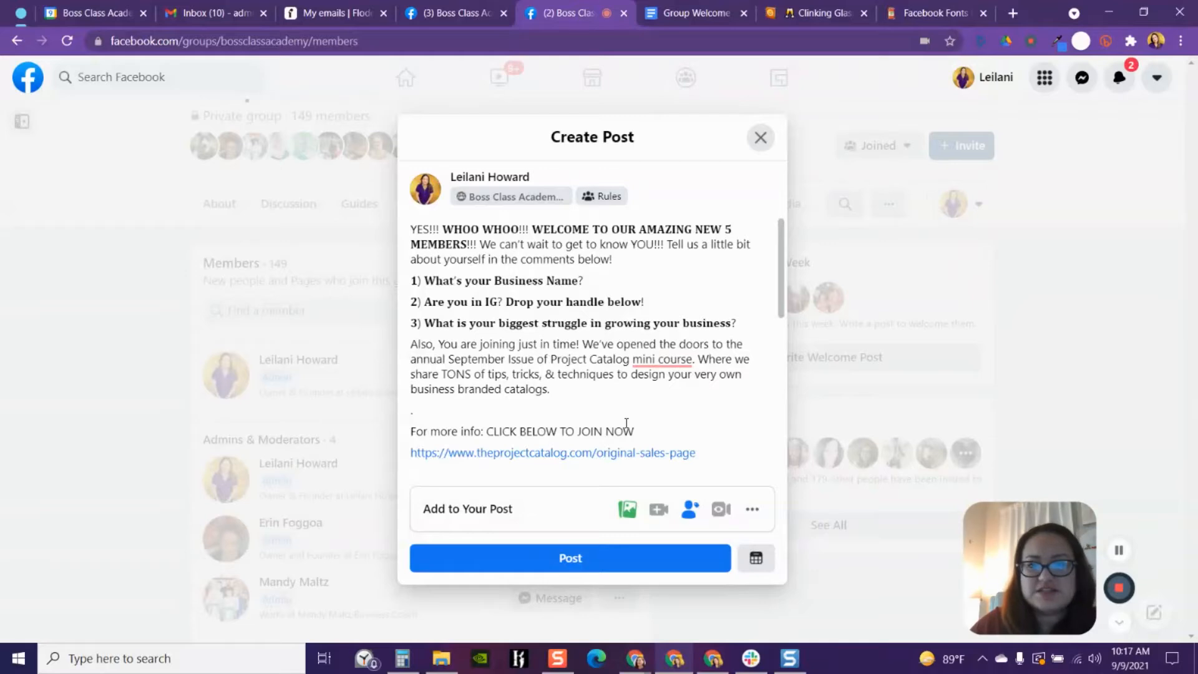
left_click_drag(449, 361, 629, 361)
right_click(604, 362)
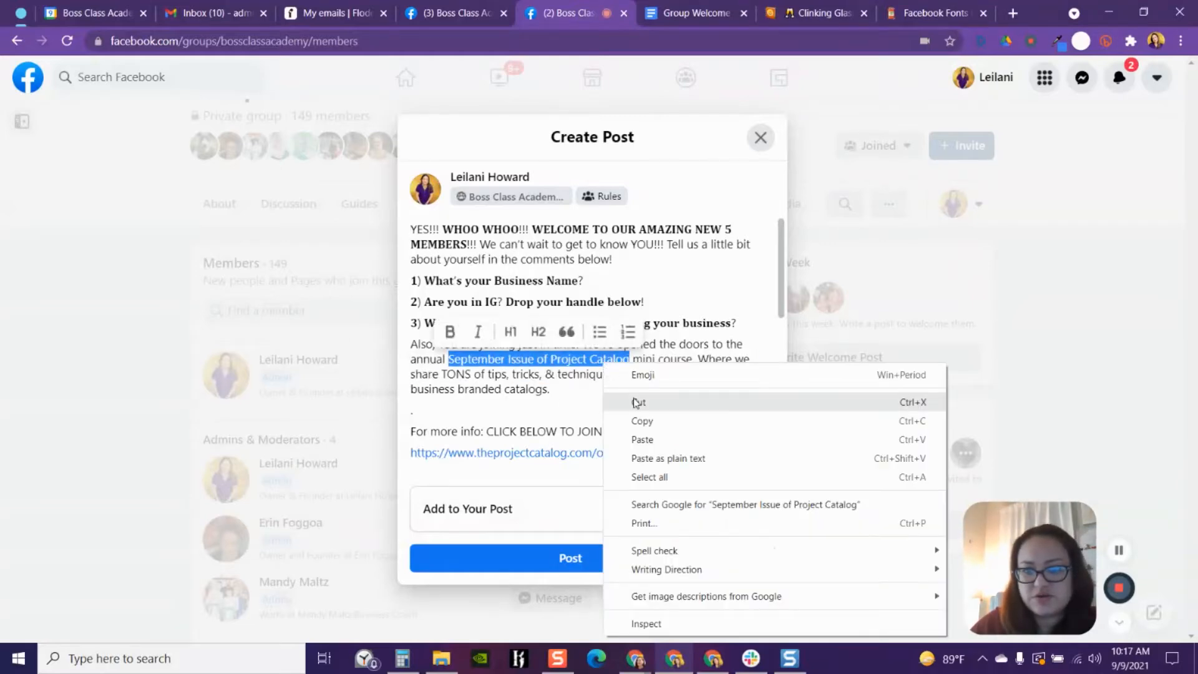
left_click(637, 441)
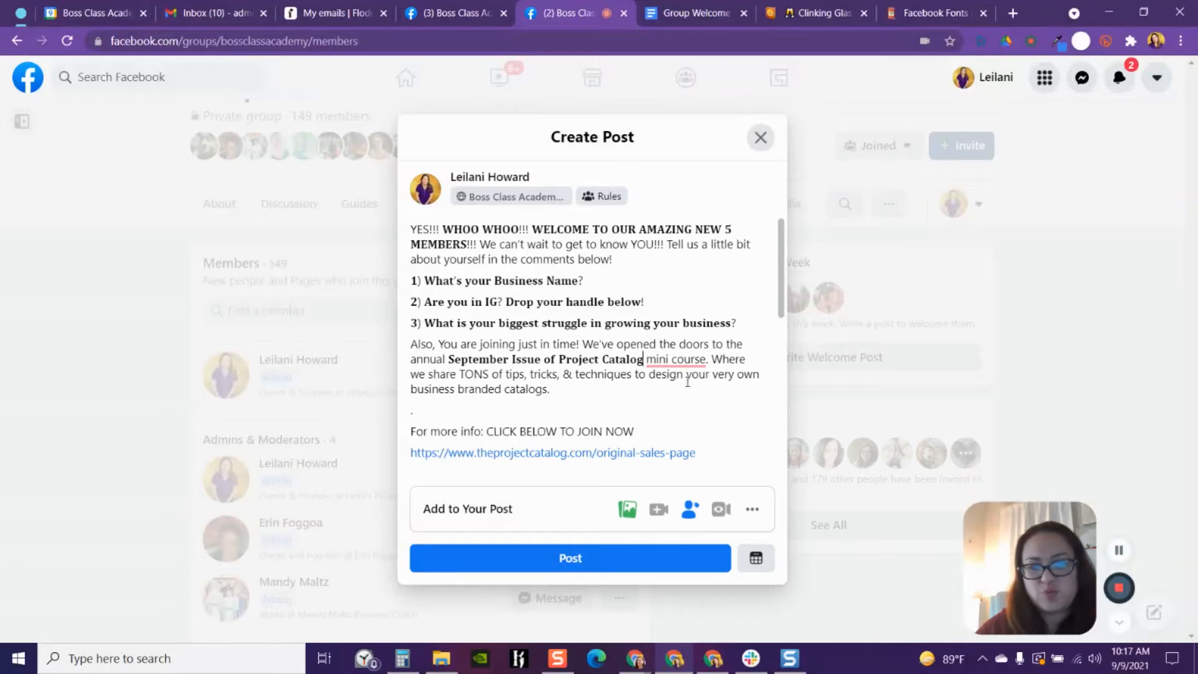
left_click(677, 360)
left_click(685, 405)
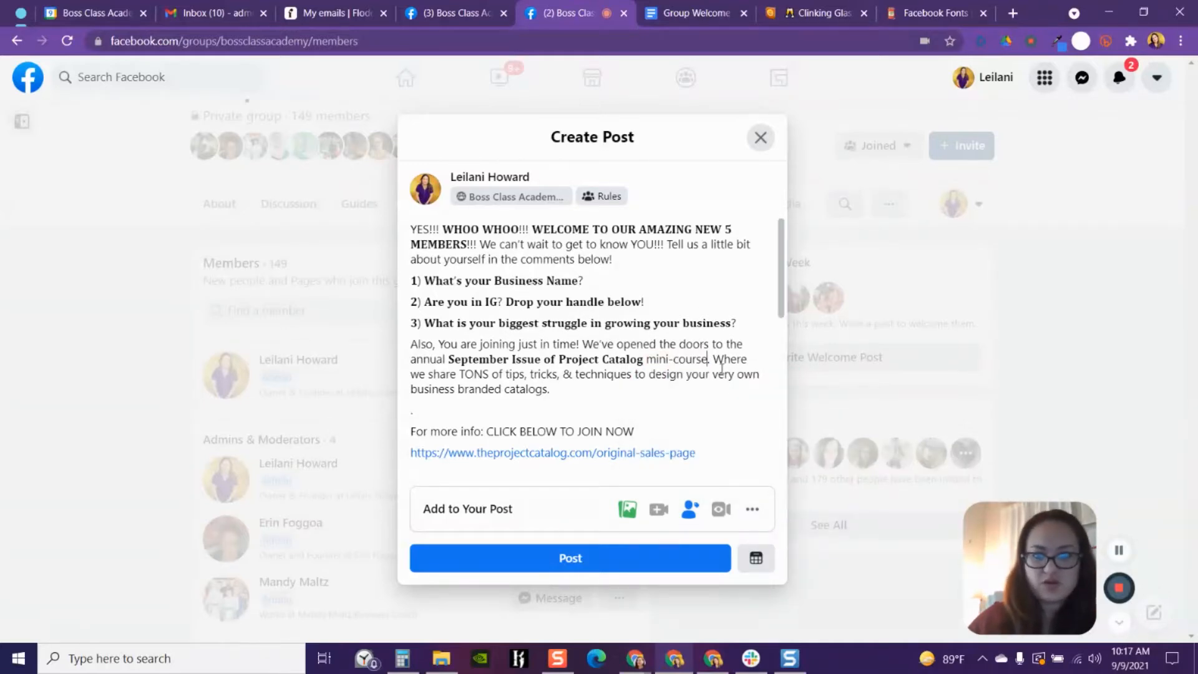
- Compare with the Google Doc template, then copy "CLICK BELOW TO JOIN NOW" from the post draft
left_click(681, 20)
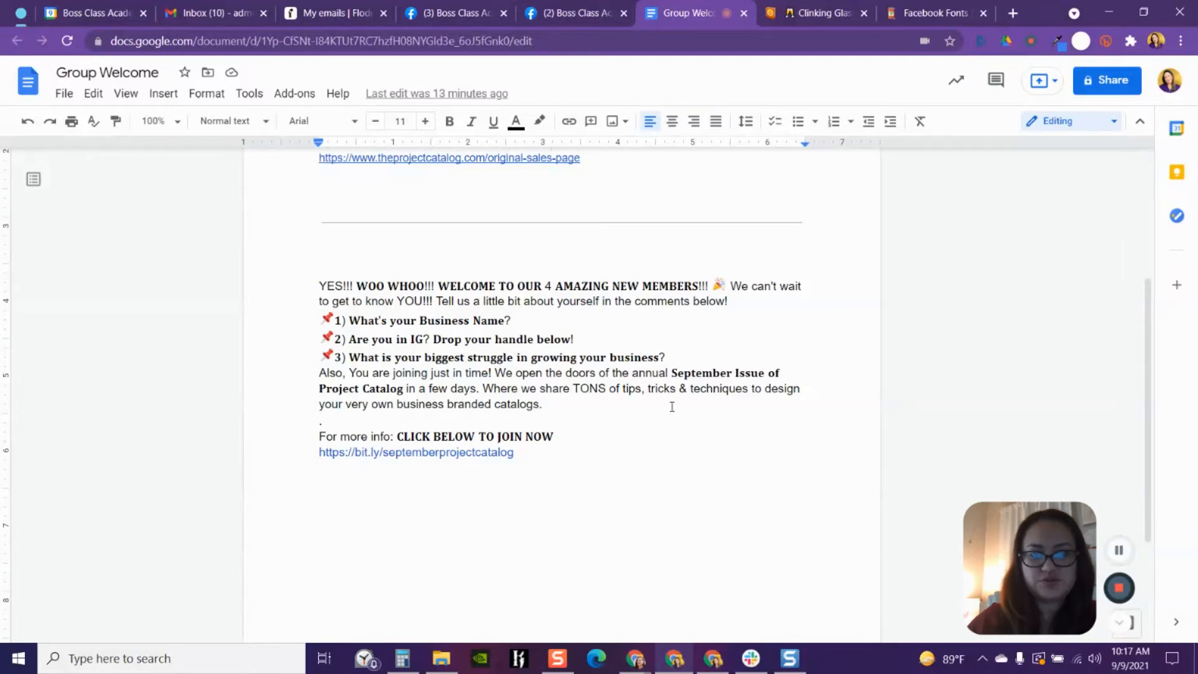
left_click(583, 20)
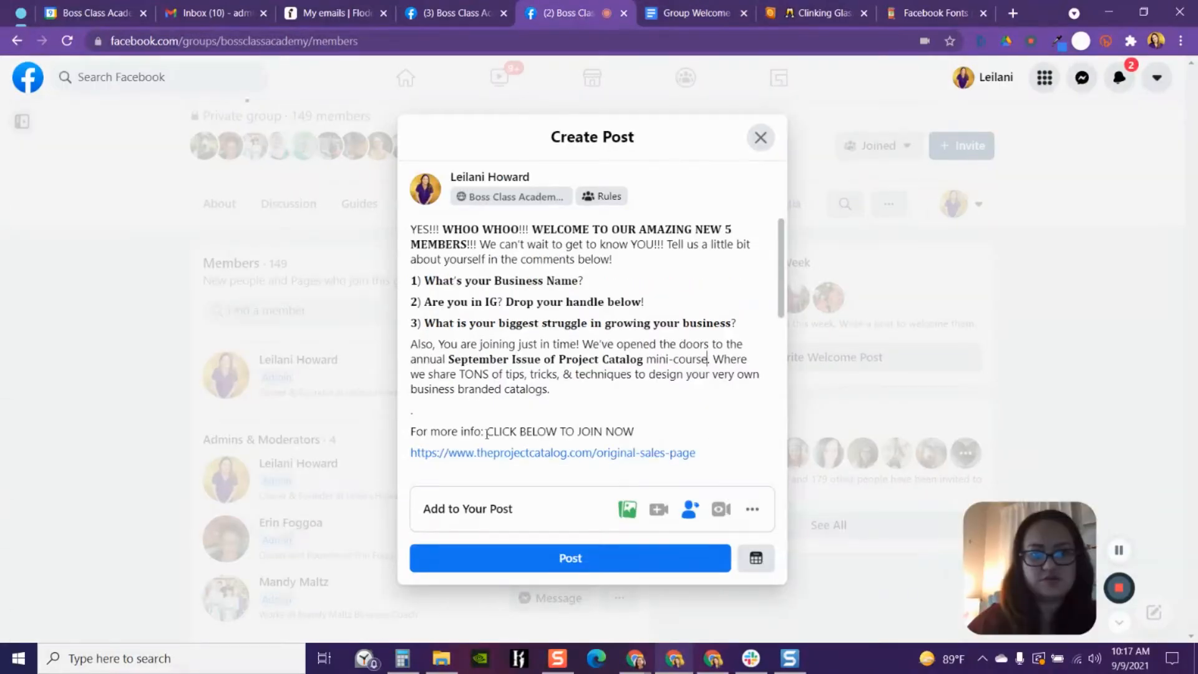
left_click_drag(487, 432, 633, 433)
right_click(626, 430)
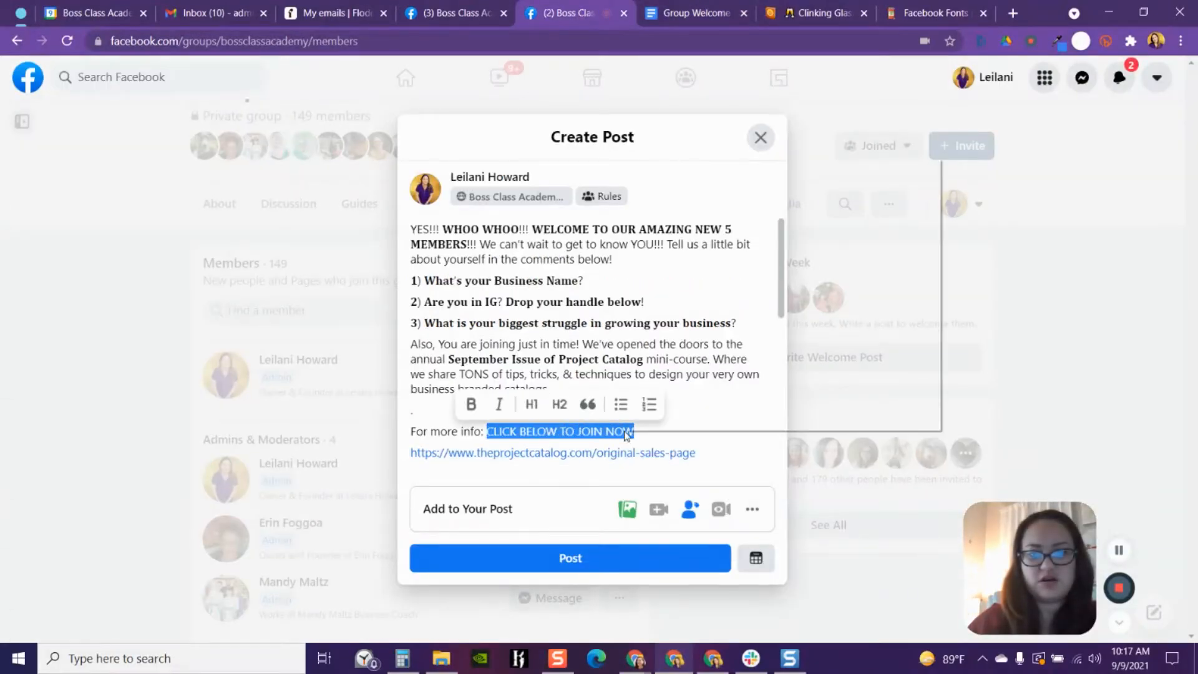
left_click(683, 218)
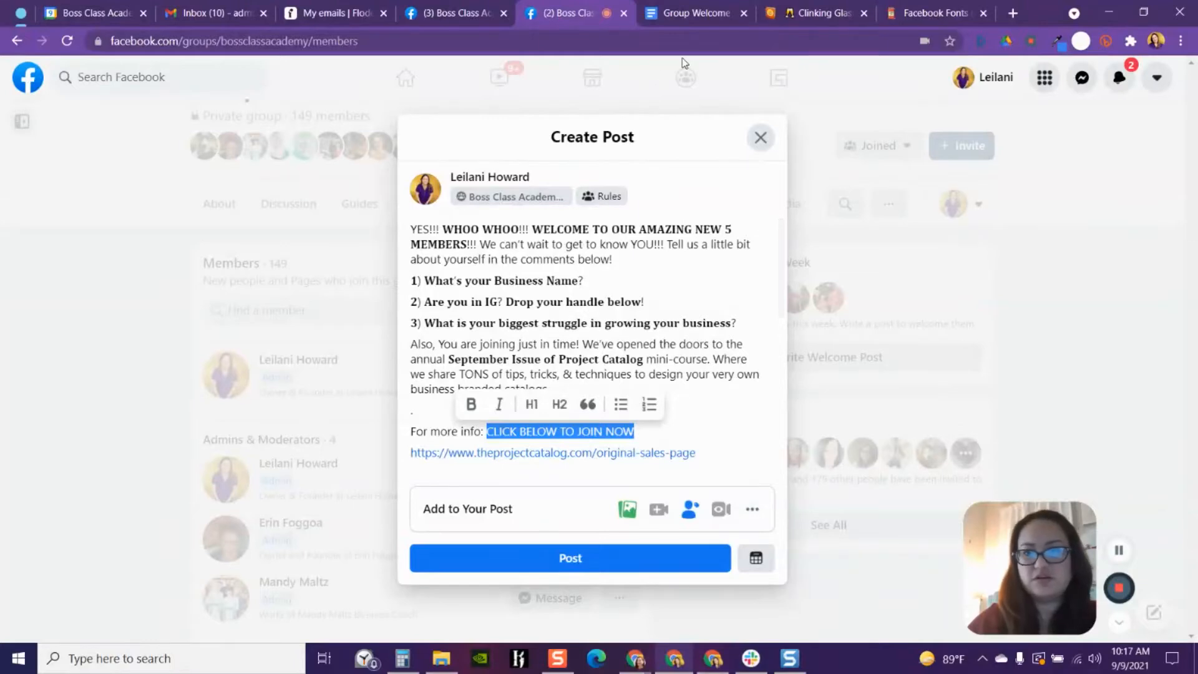
- Paste "CLICK BELOW TO JOIN NOW" into the converter's normal text box, replacing the previous phrase
left_click(933, 12)
left_click_drag(309, 284, 65, 291)
key("ctrl+v")
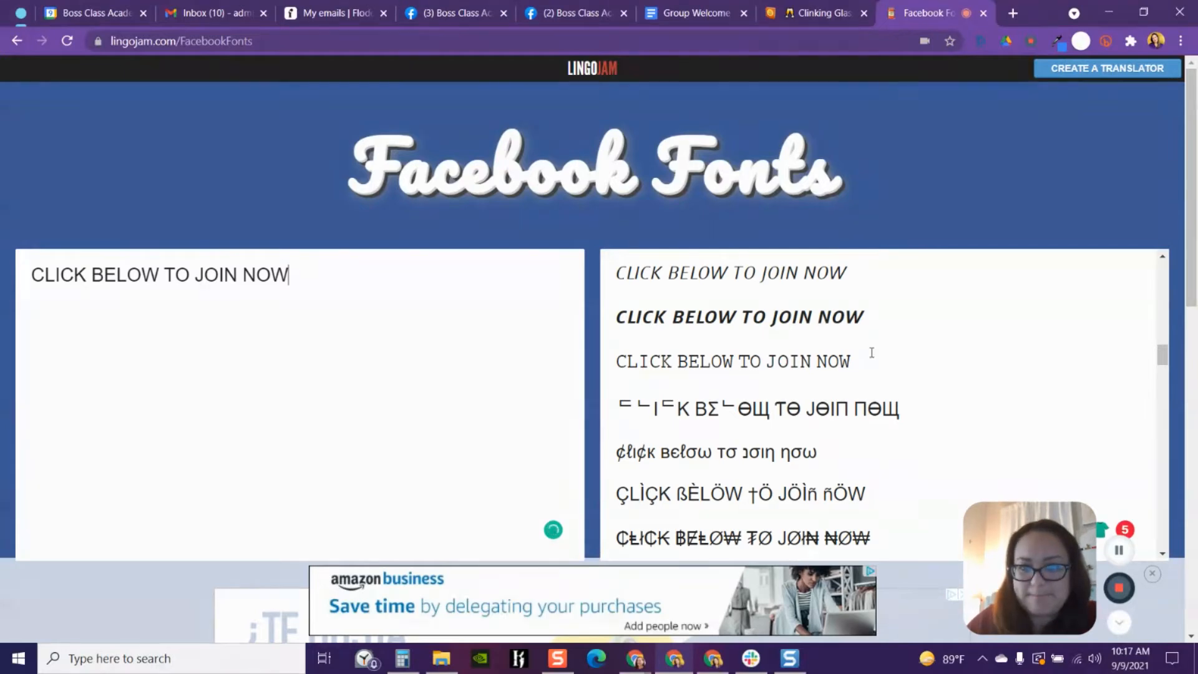
- Copy the bold serif version of "CLICK BELOW TO JOIN NOW" from the converter's styled results
scroll(983, 390, "down", 10)
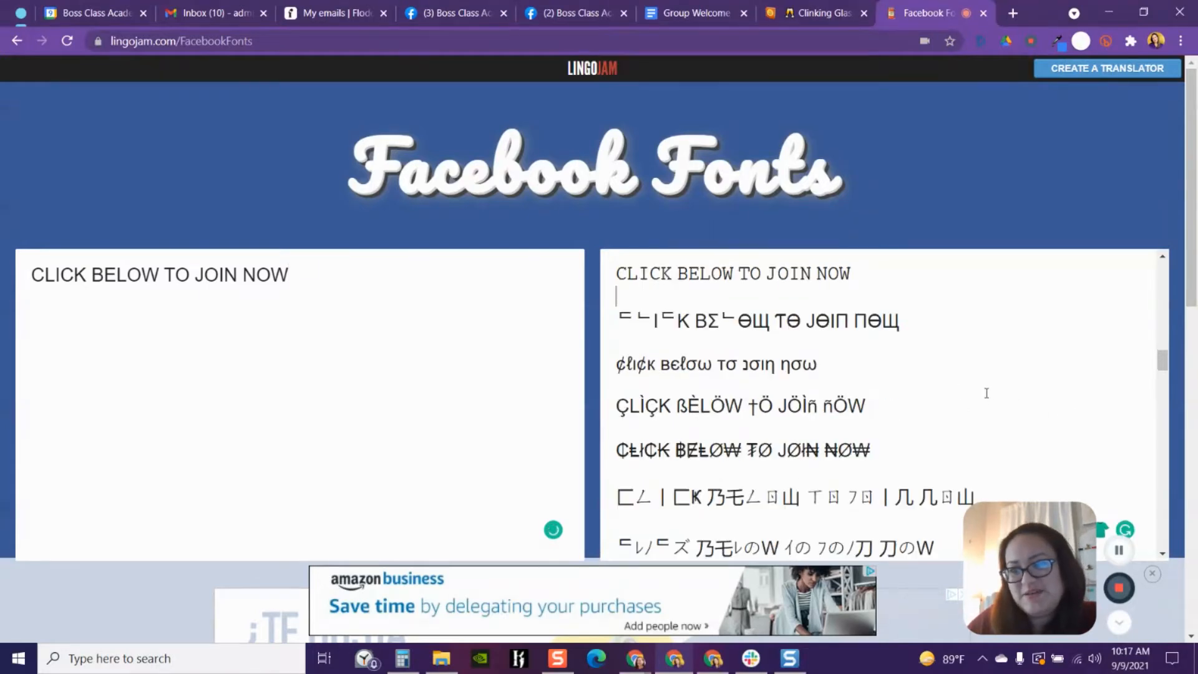
scroll(884, 403, "down", 10)
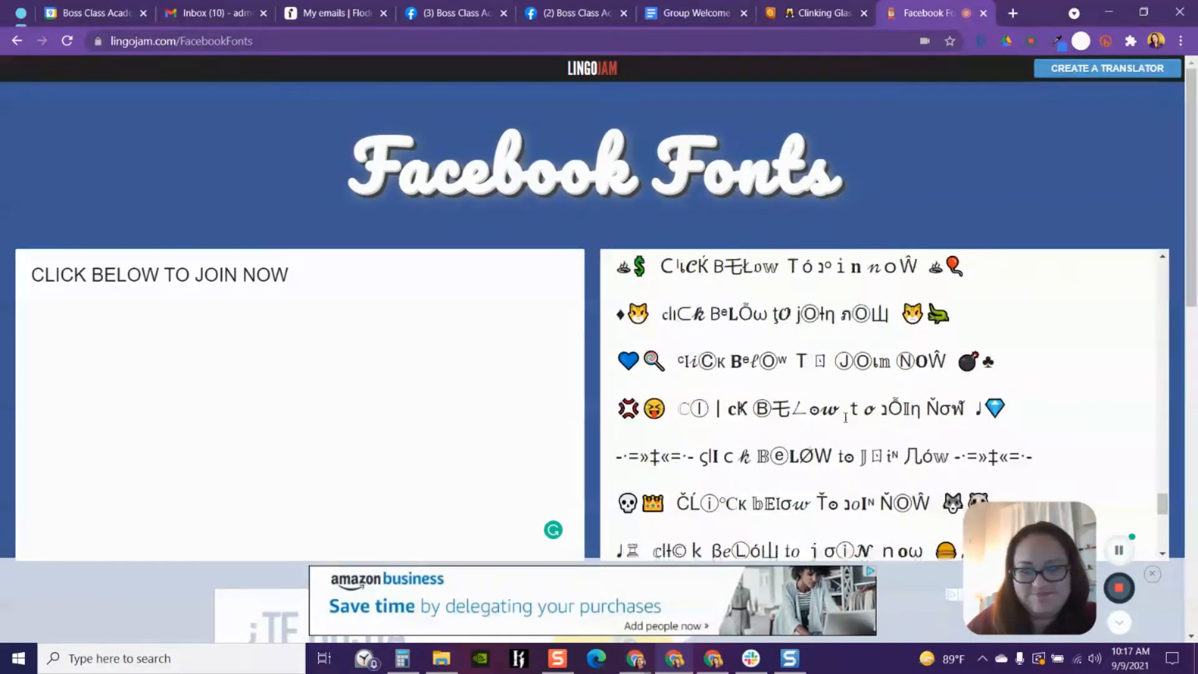
scroll(844, 425, "down", 3)
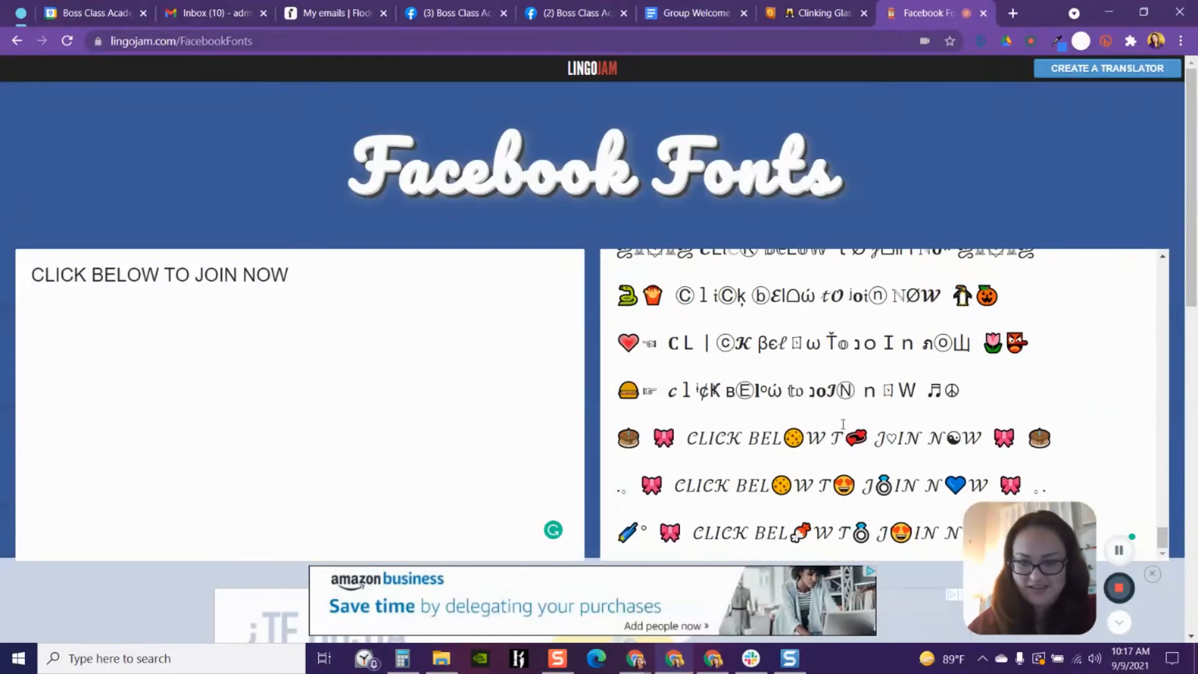
scroll(897, 439, "up", 15)
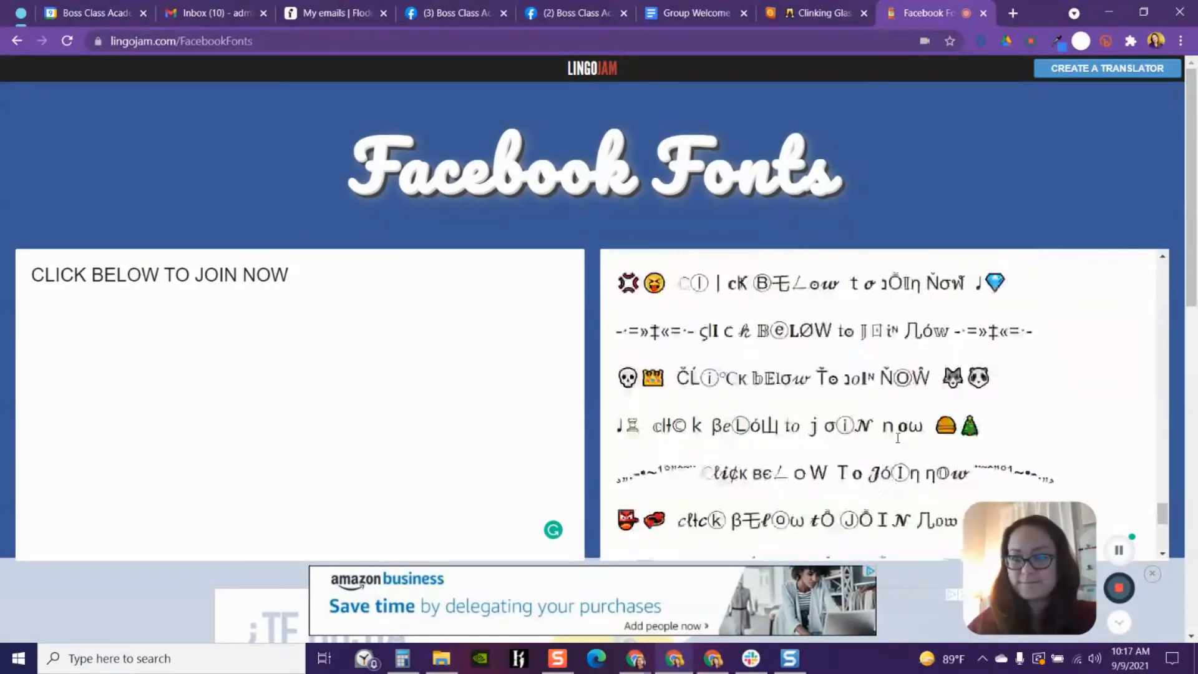
scroll(898, 438, "up", 10)
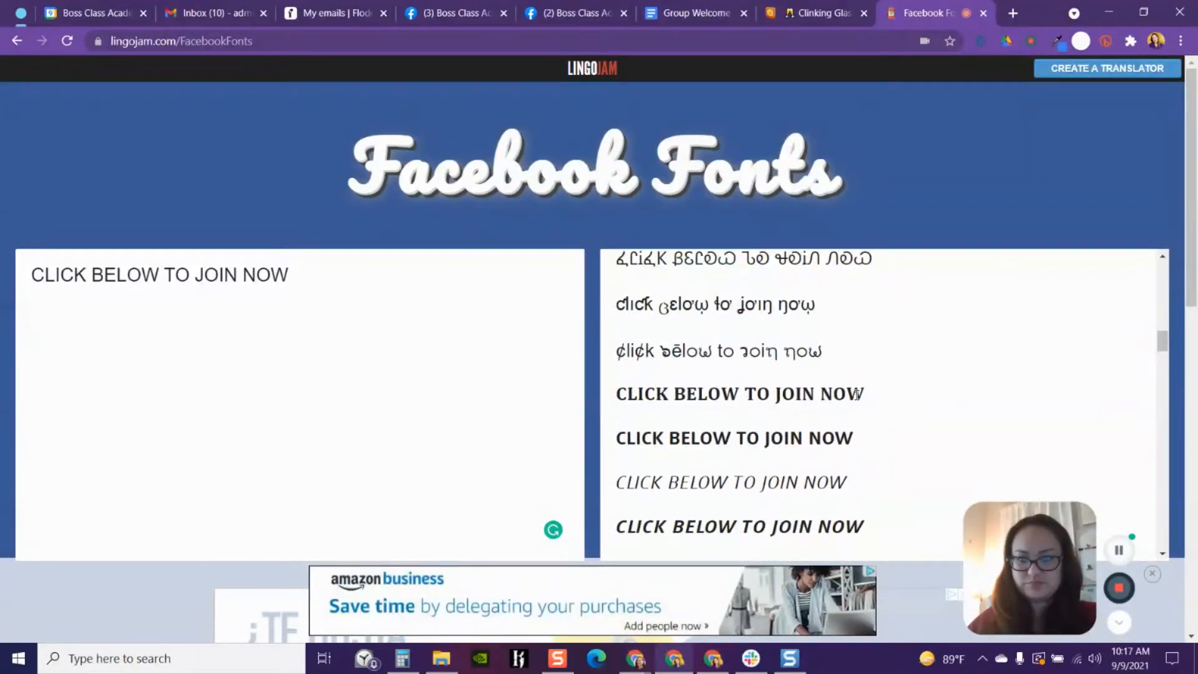
left_click_drag(870, 393, 617, 395)
right_click(620, 397)
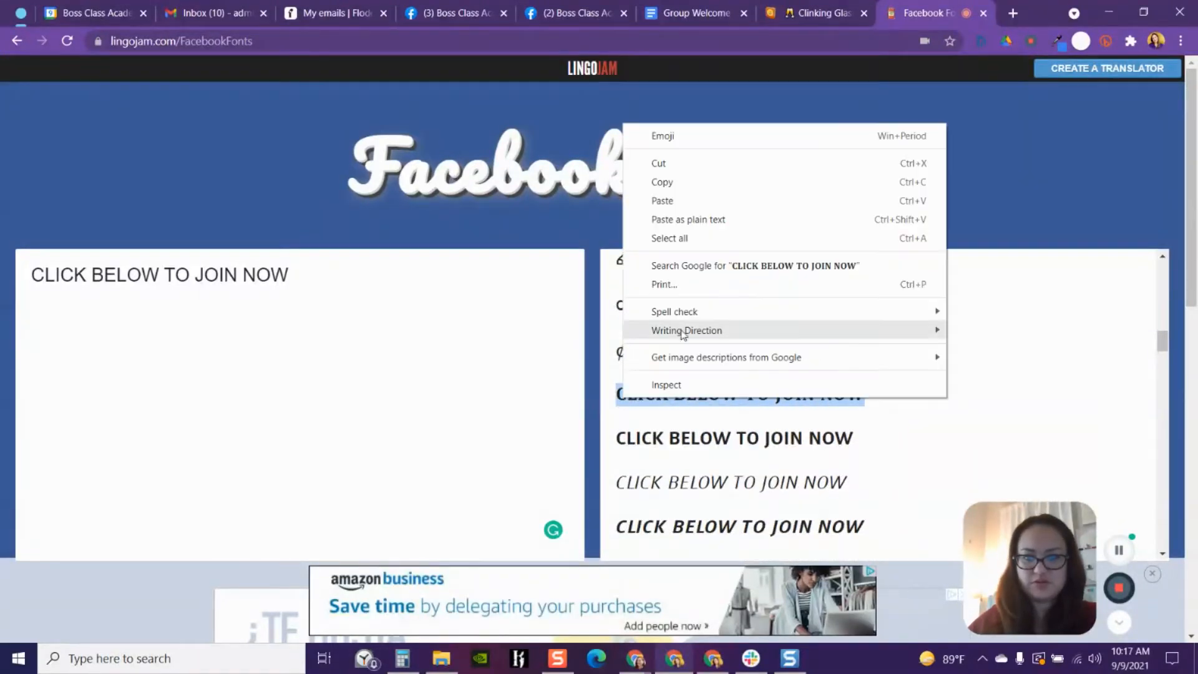
left_click(657, 183)
- Paste the bold call to action over the plain "CLICK BELOW TO JOIN NOW" in the post draft
left_click(565, 13)
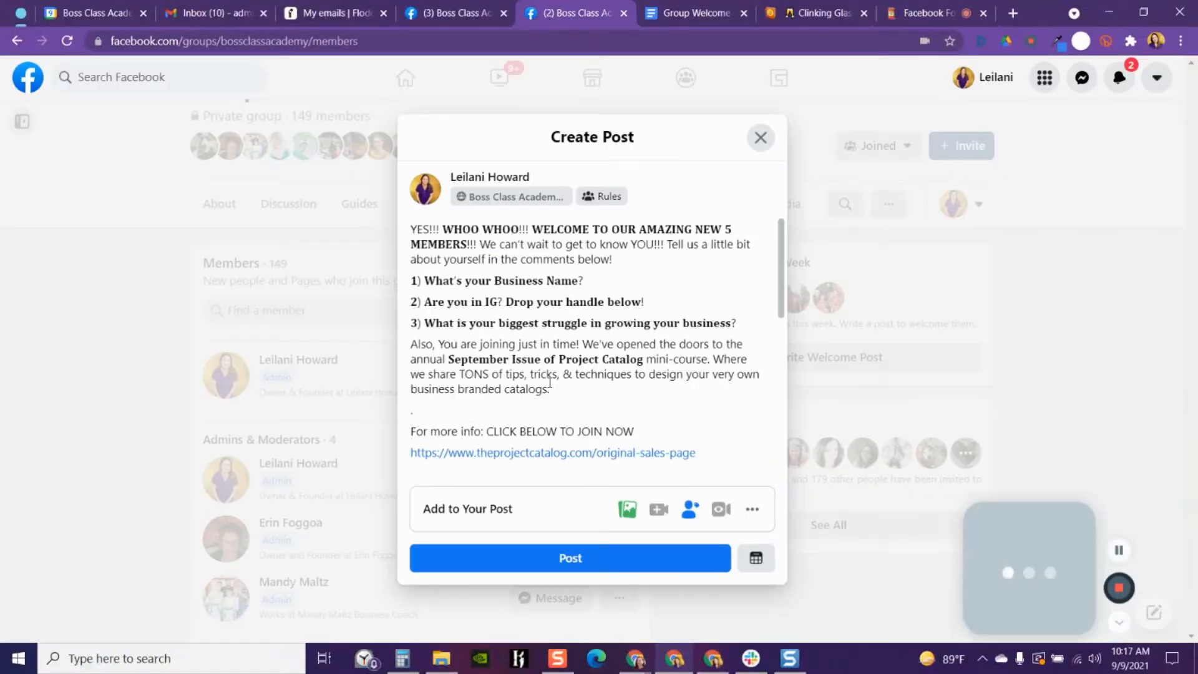
left_click_drag(637, 432, 489, 434)
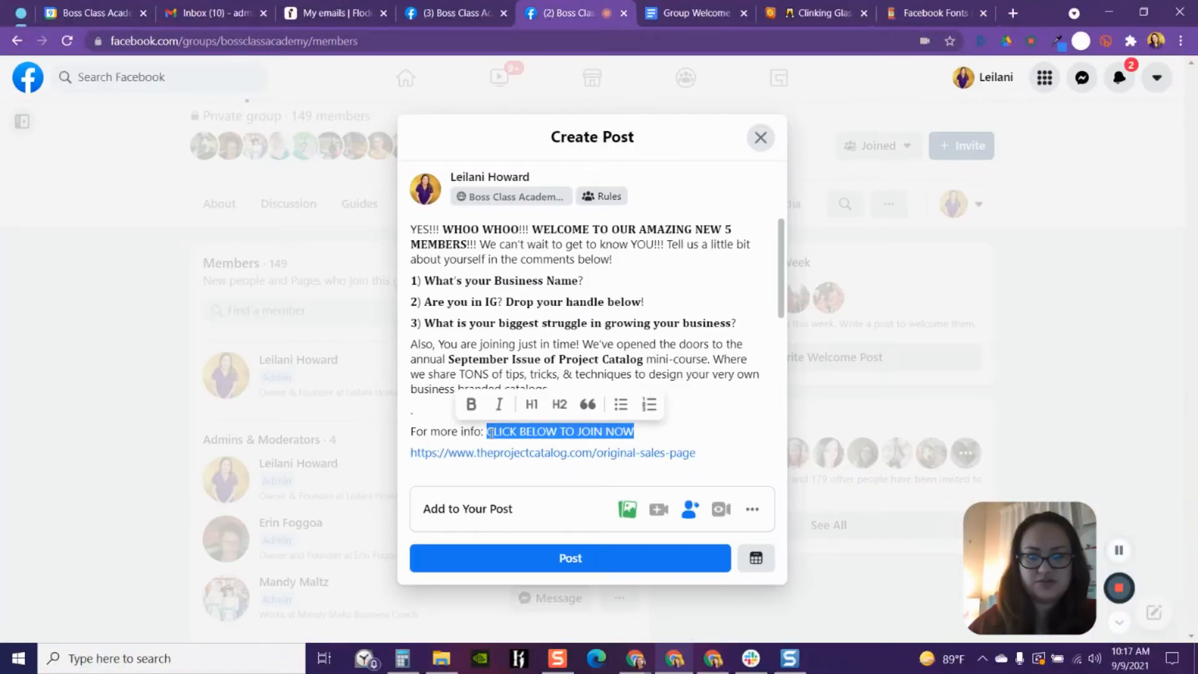
right_click(490, 434)
left_click(523, 233)
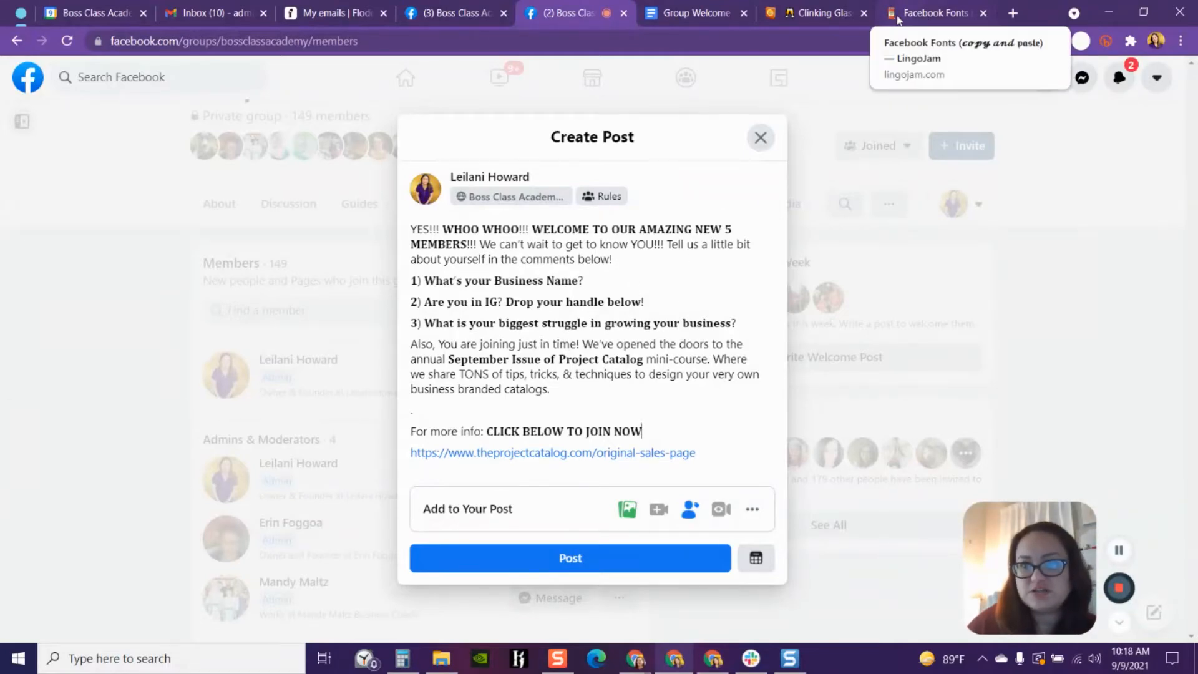
- Return to the Emojipedia home page and search it for "cheers"
left_click(899, 17)
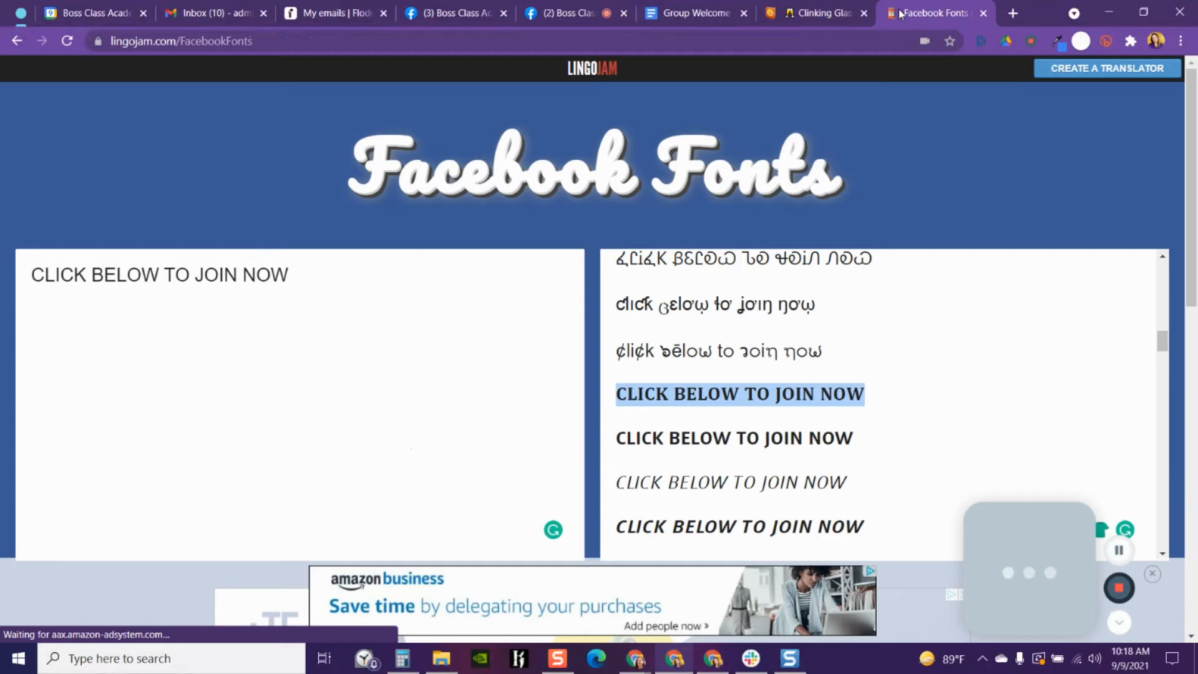
left_click(793, 17)
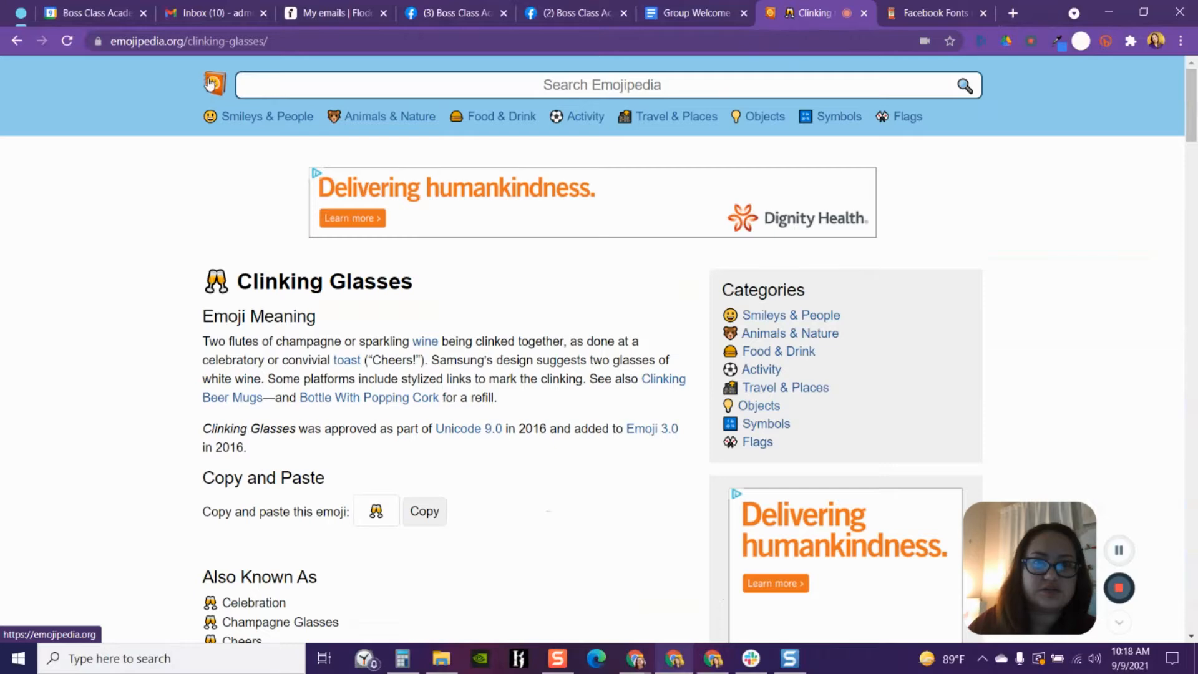
left_click(18, 42)
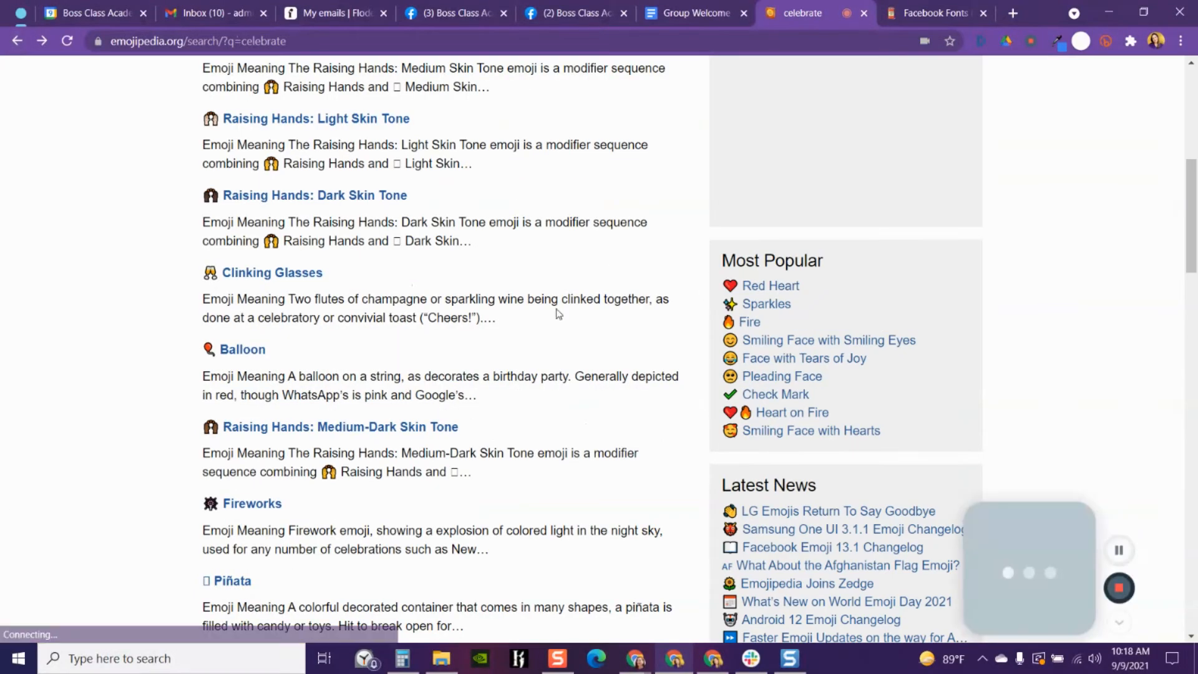
left_click(17, 42)
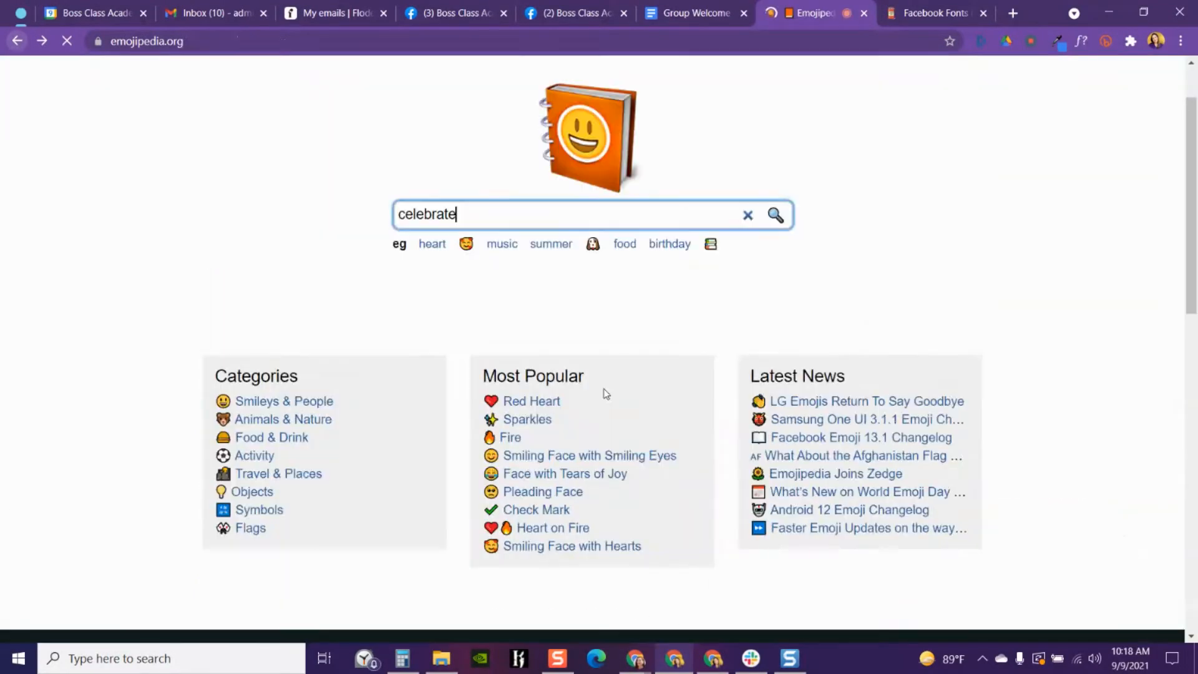
left_click(203, 42)
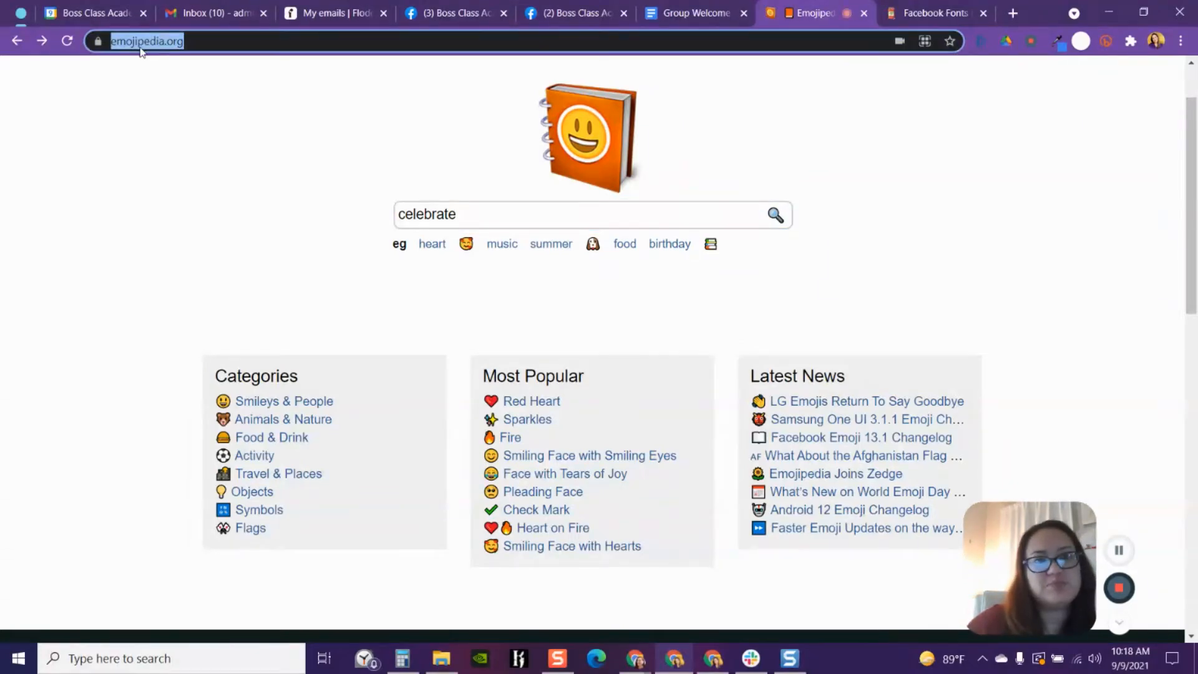
left_click(465, 215)
left_click_drag(465, 215, 393, 221)
key("BackSpace")
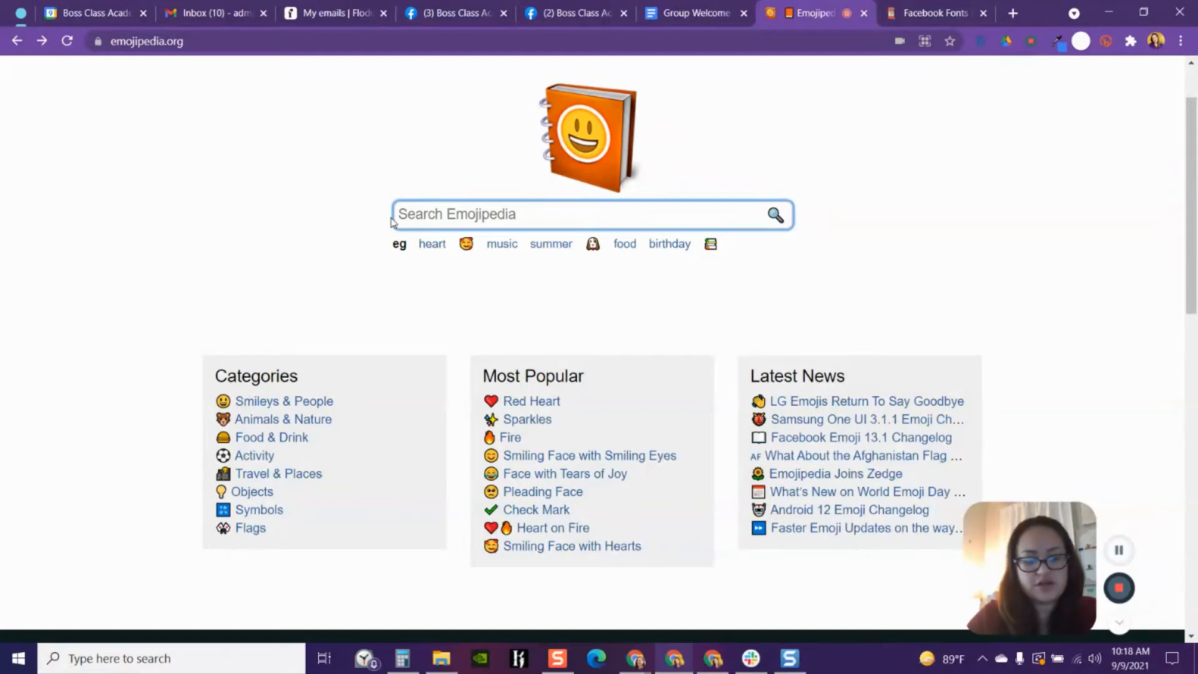
type("ch")
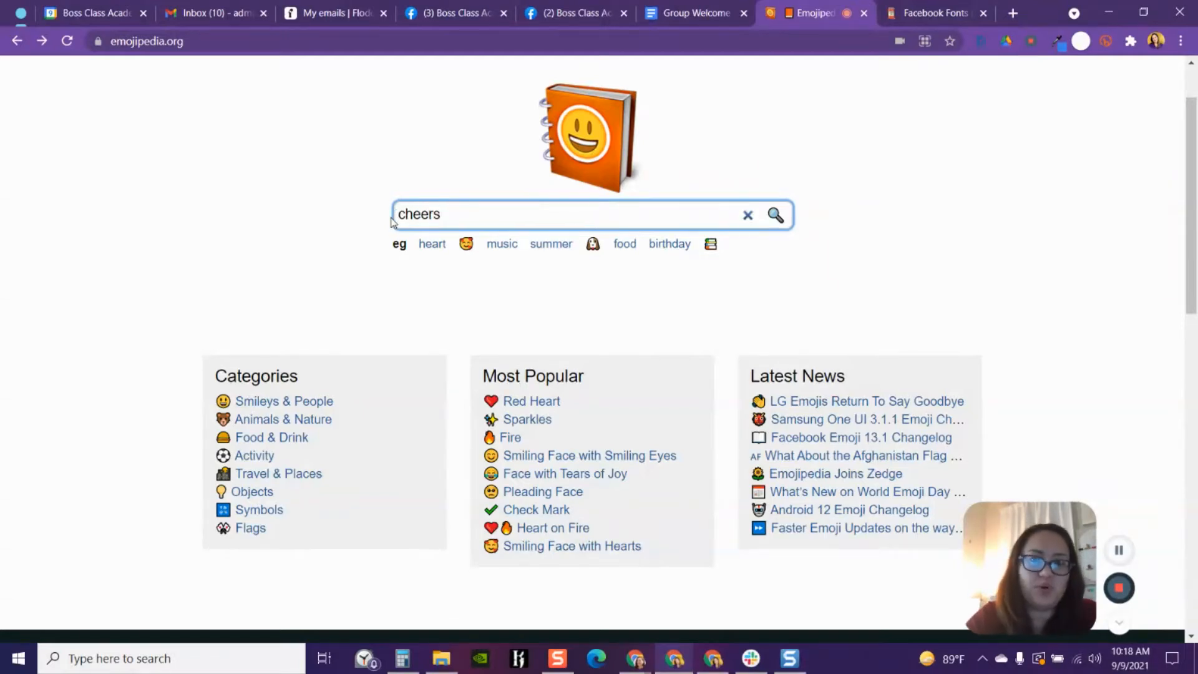
type("eers")
key("Return")
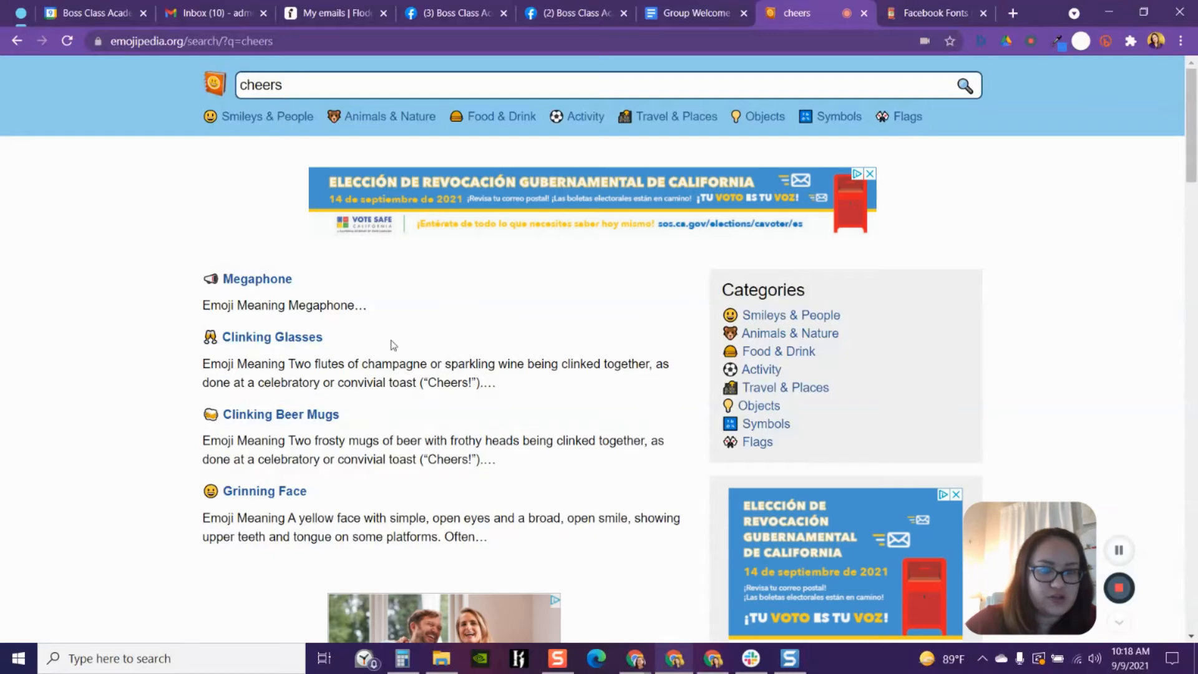
- Browse the "cheers" search results and the Fall / Autumn emoji list for a suitable celebration emoji
scroll(462, 424, "down", 3)
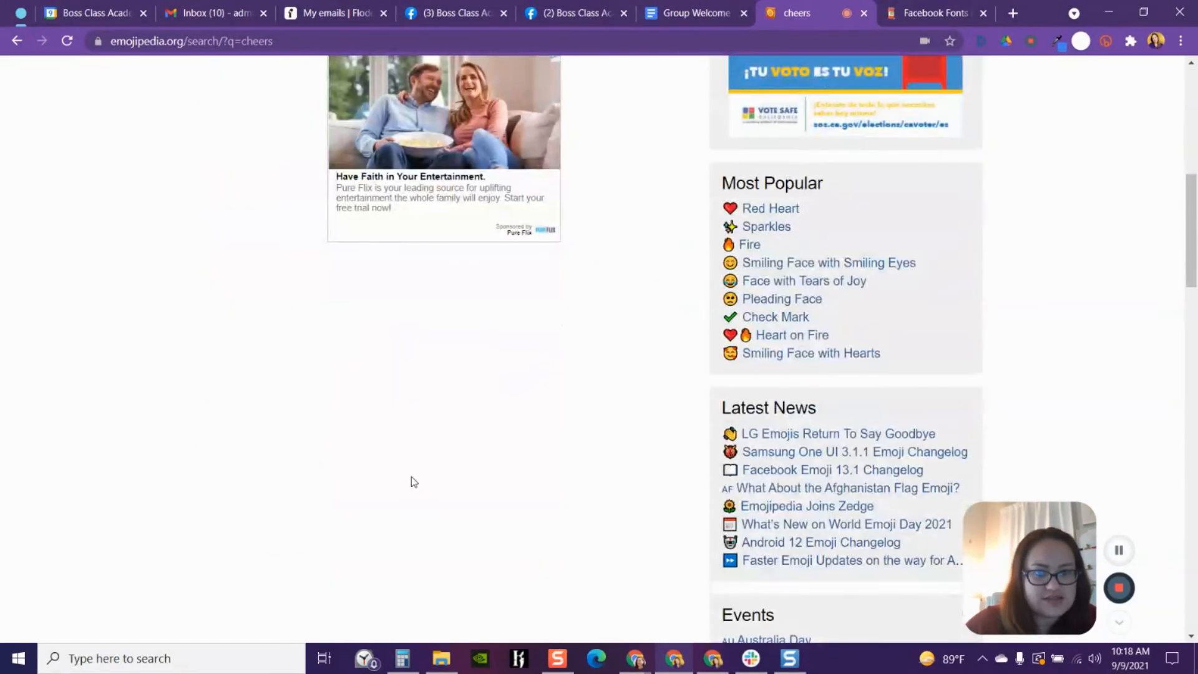
scroll(362, 449, "up", 8)
scroll(674, 432, "down", 2)
scroll(675, 432, "down", 5)
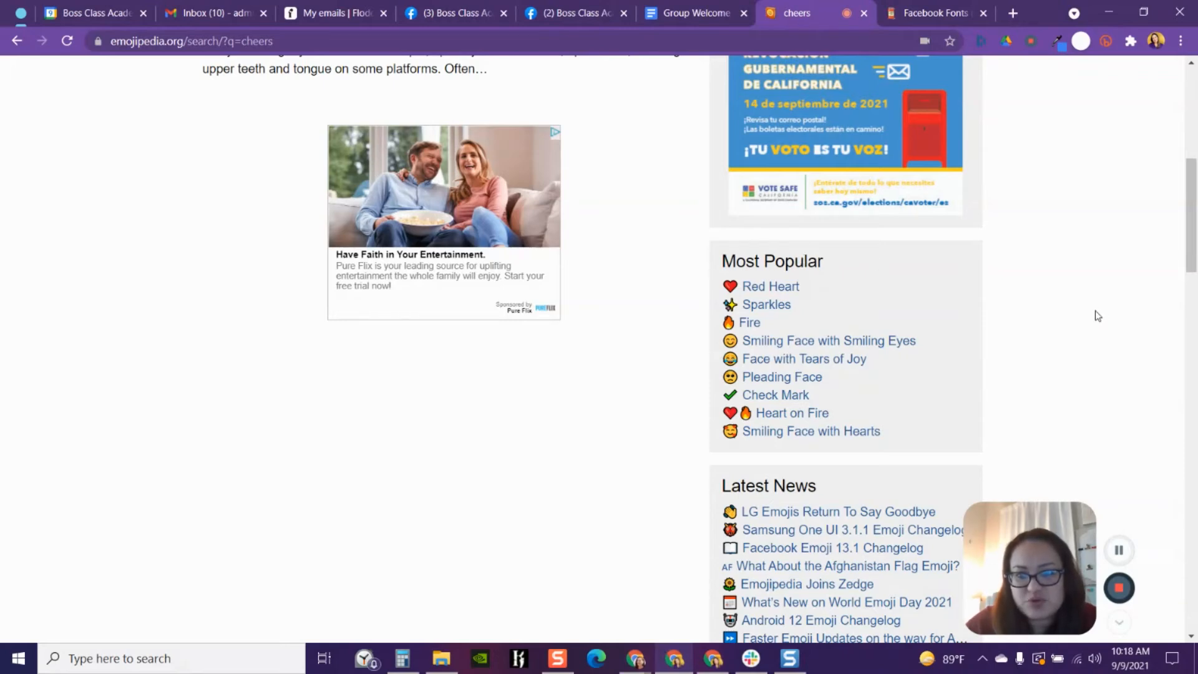
scroll(1099, 315, "down", 5)
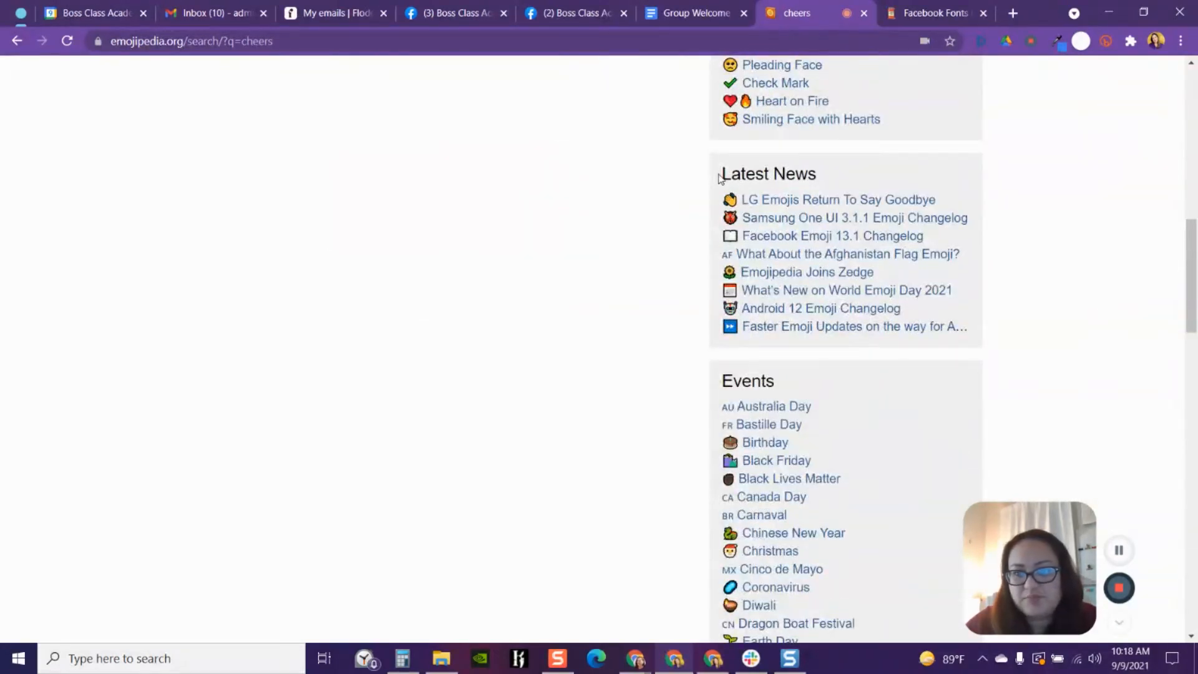
scroll(1042, 281, "down", 1)
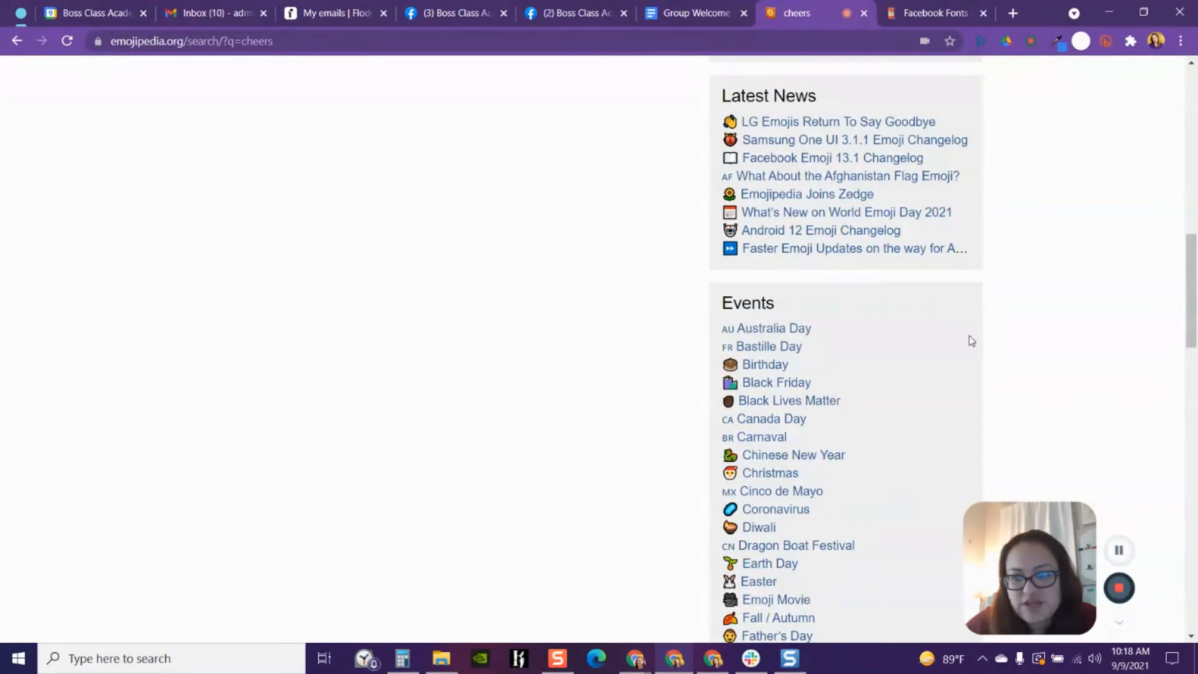
scroll(948, 328, "down", 2)
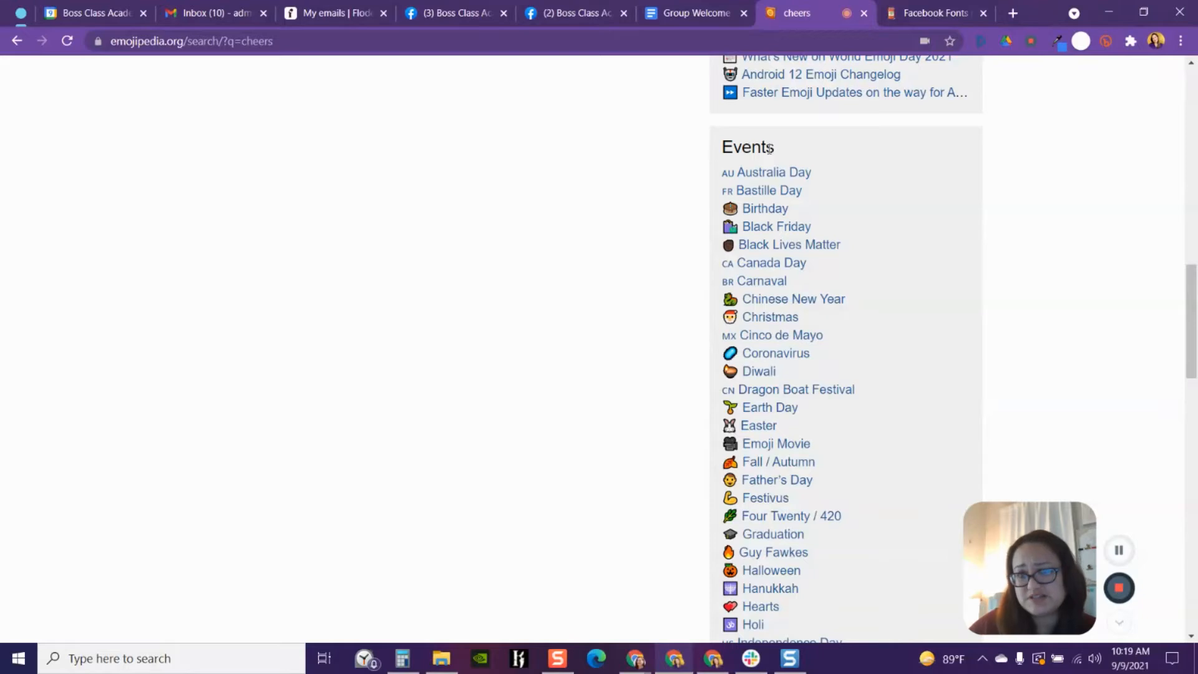
scroll(901, 340, "down", 1)
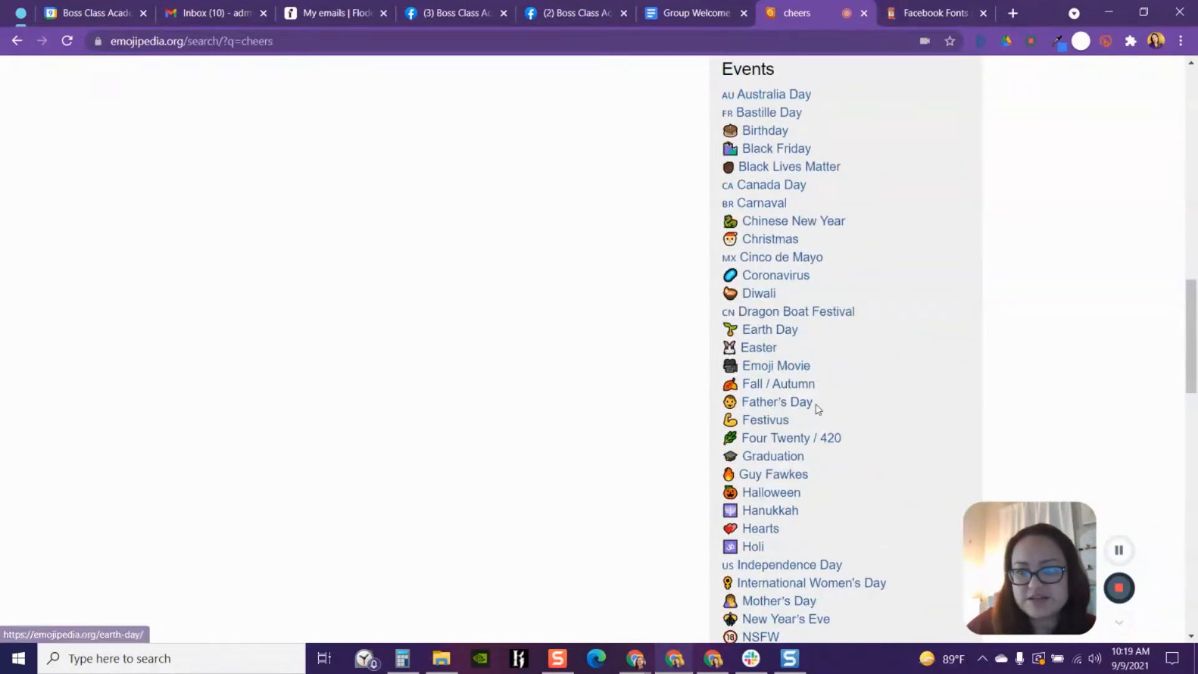
left_click(794, 387)
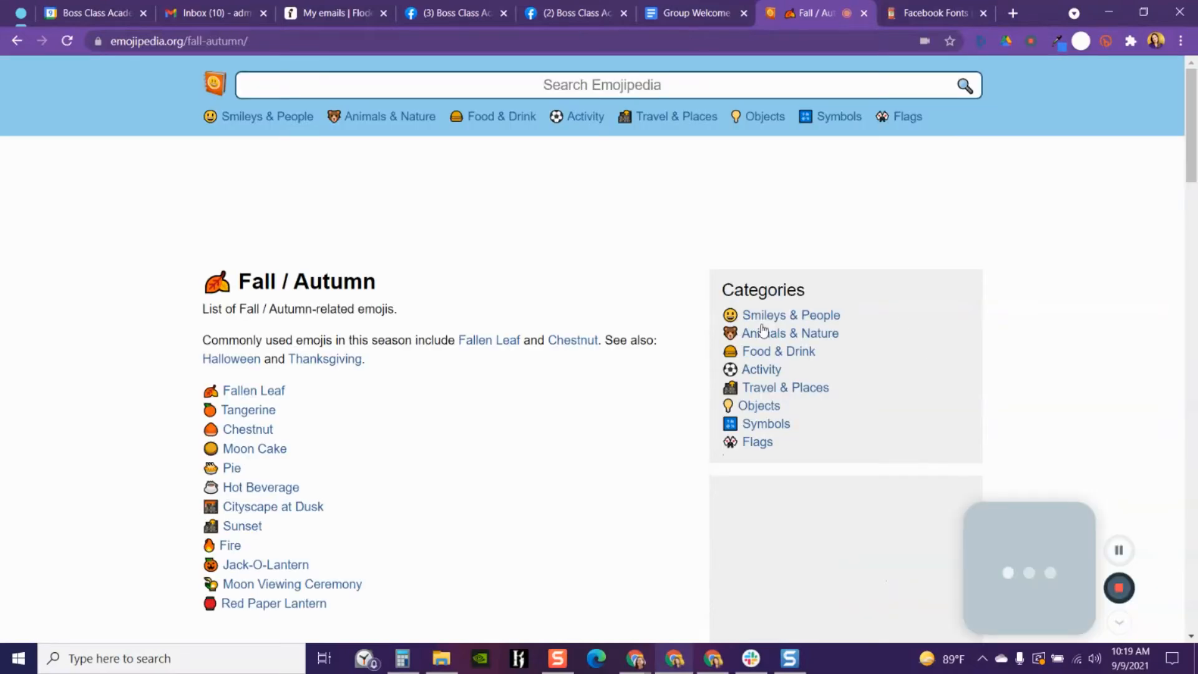
scroll(542, 456, "down", 1)
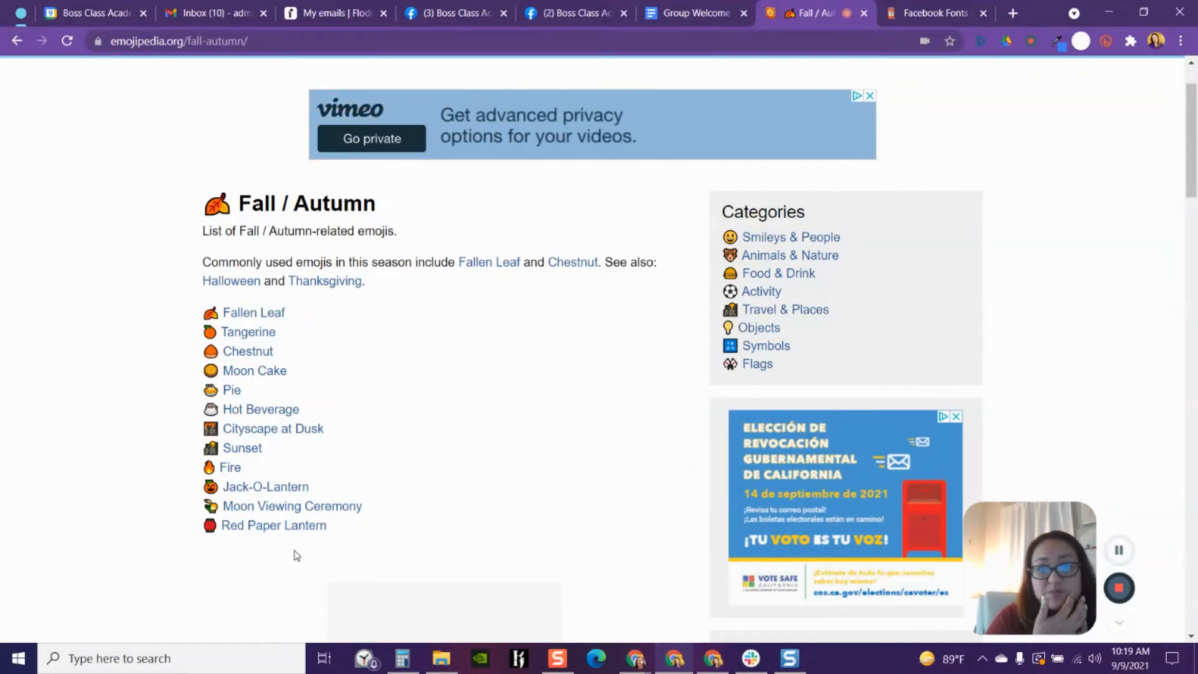
scroll(687, 433, "up", 1)
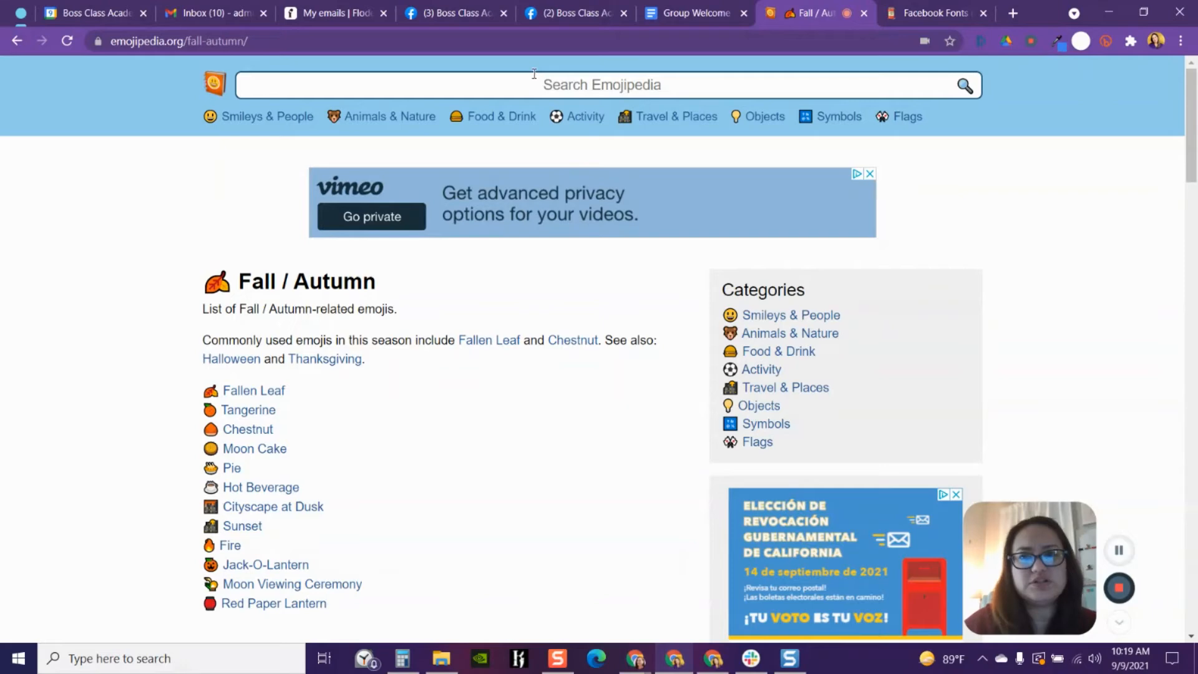
- Search Emojipedia for "party popper"
left_click(514, 83)
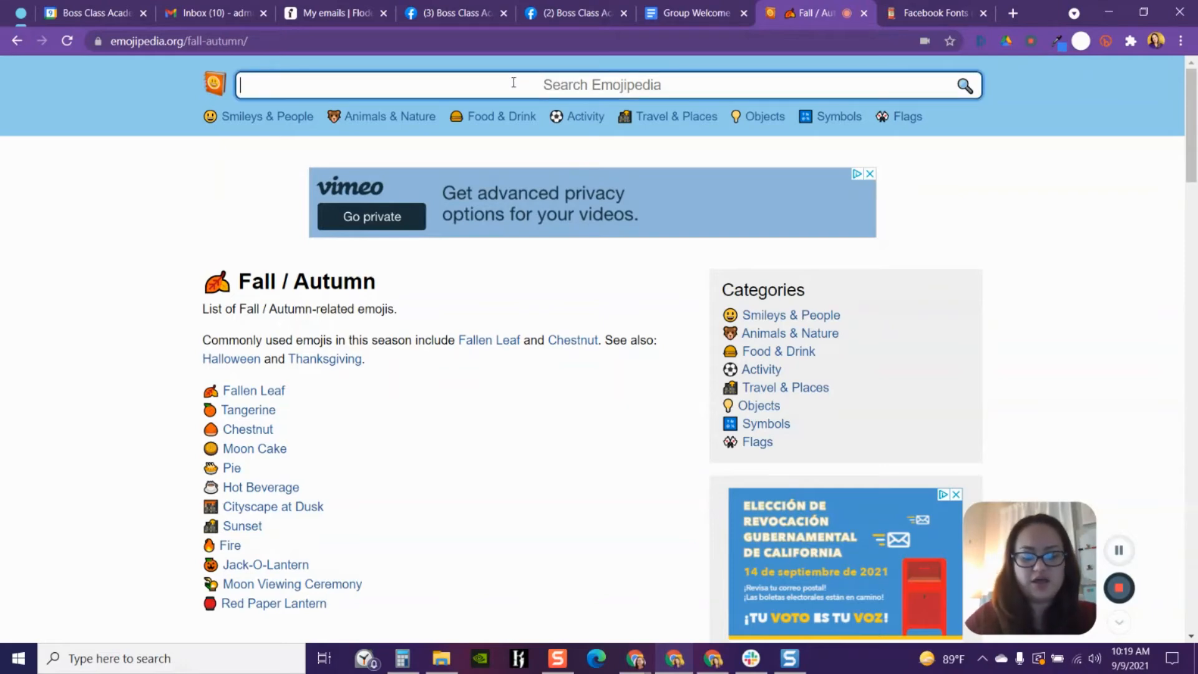
type("cele")
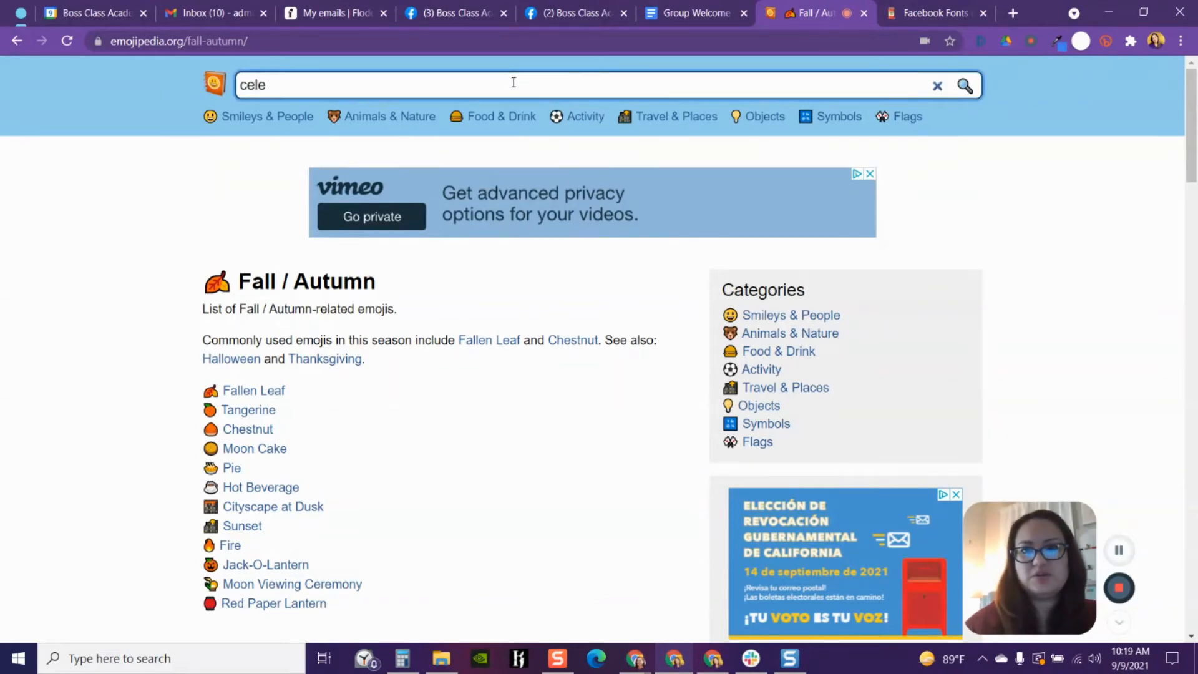
left_click(717, 12)
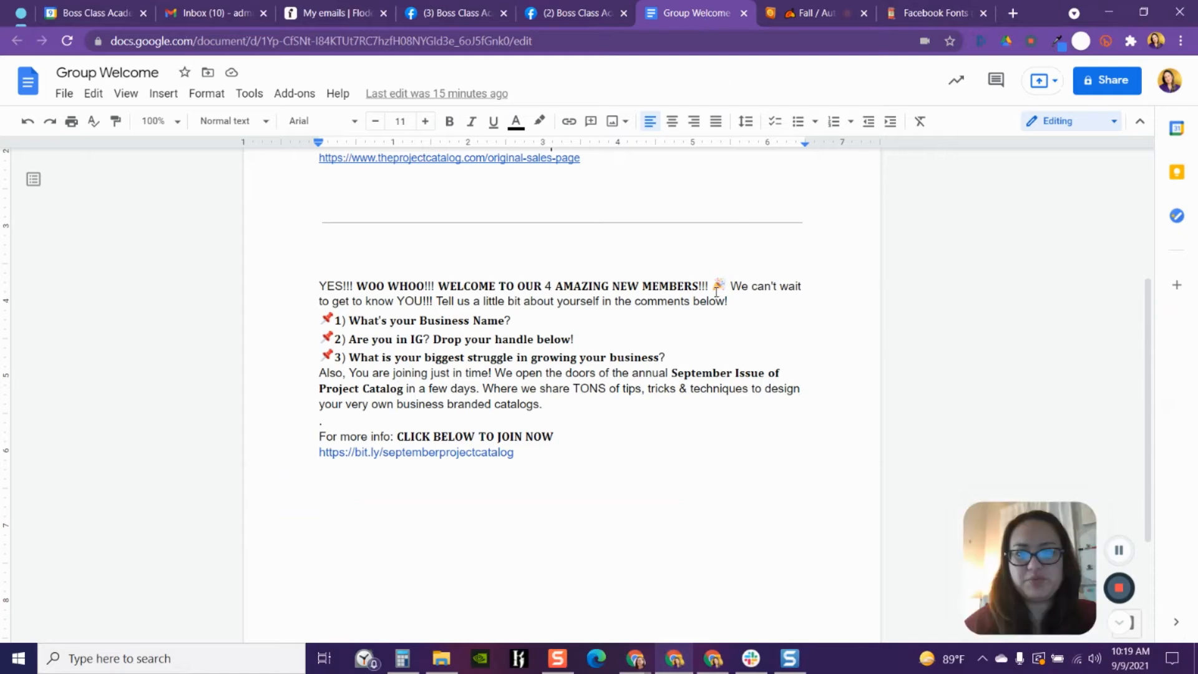
left_click(788, 11)
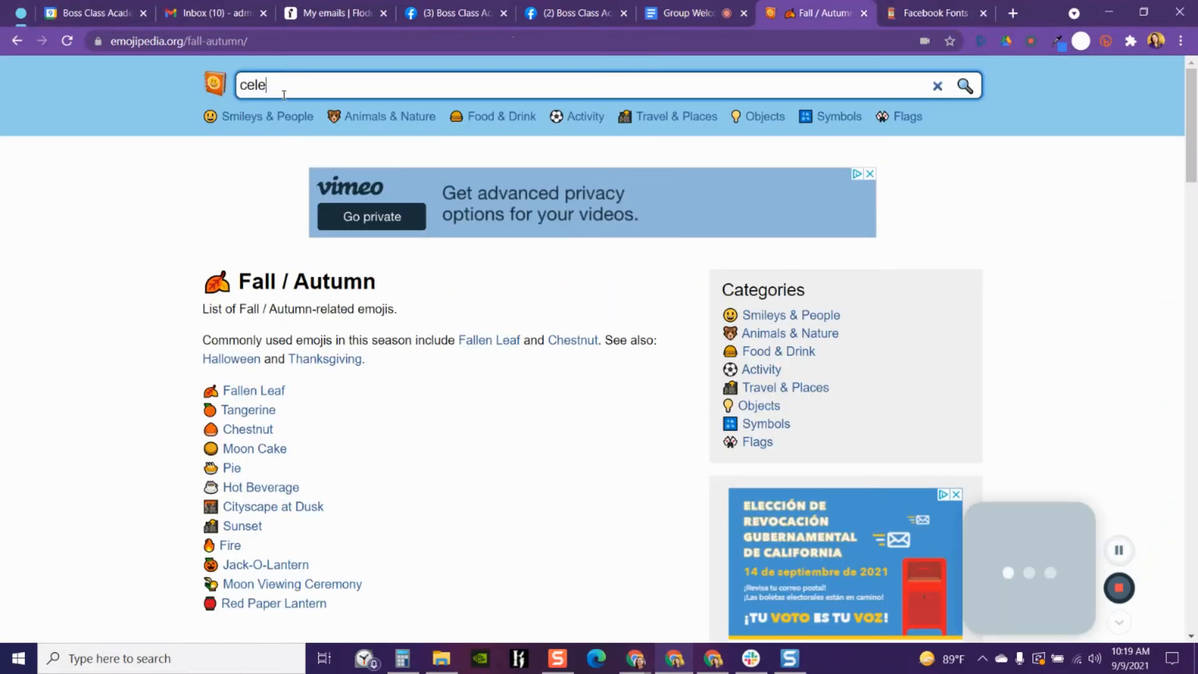
double_click(284, 95)
type("party ")
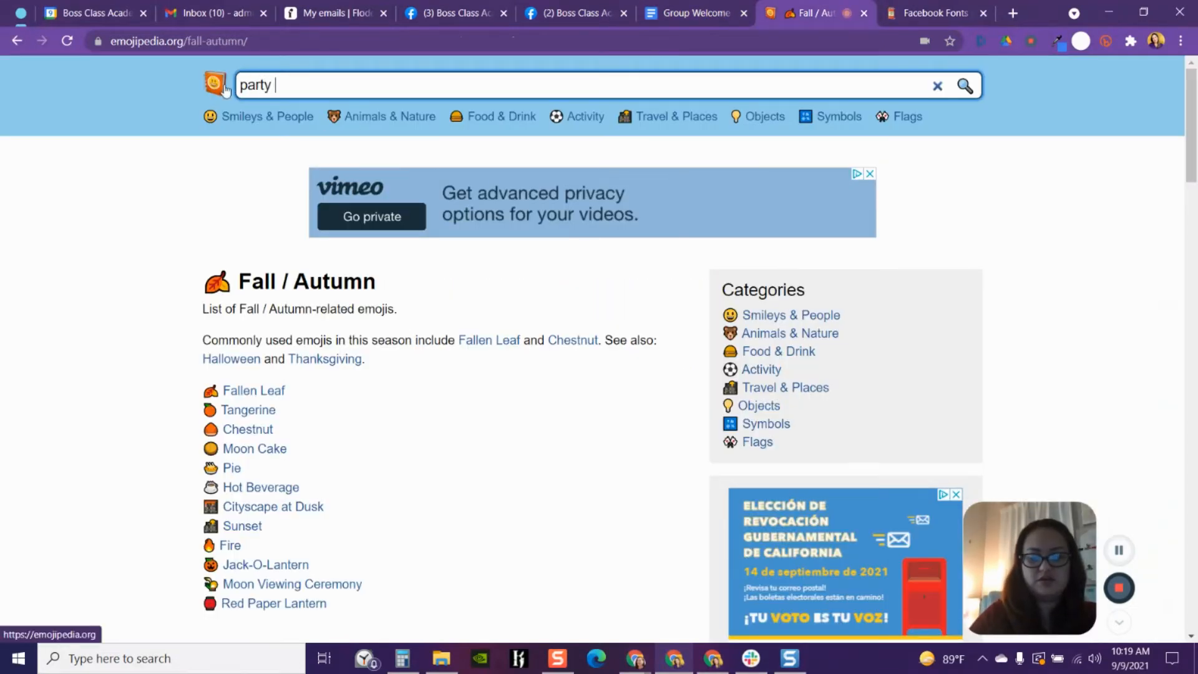
type("popper")
key("Return")
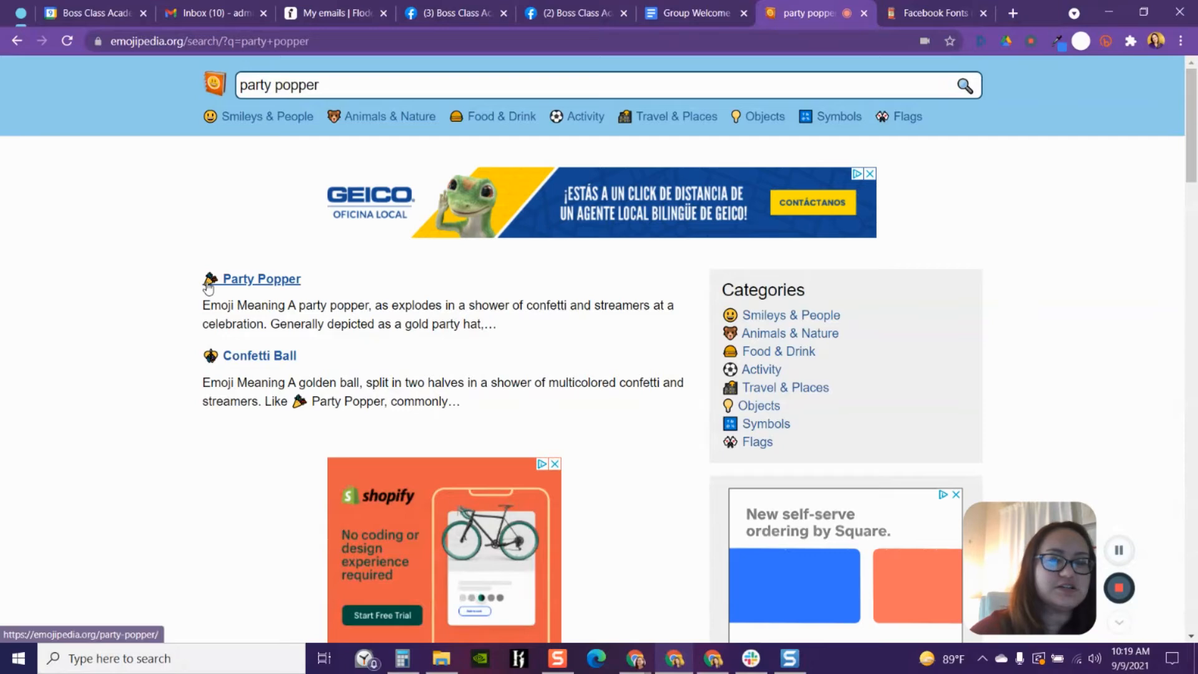
- Open the Party Popper emoji page and copy the emoji
left_click(566, 15)
left_click(664, 17)
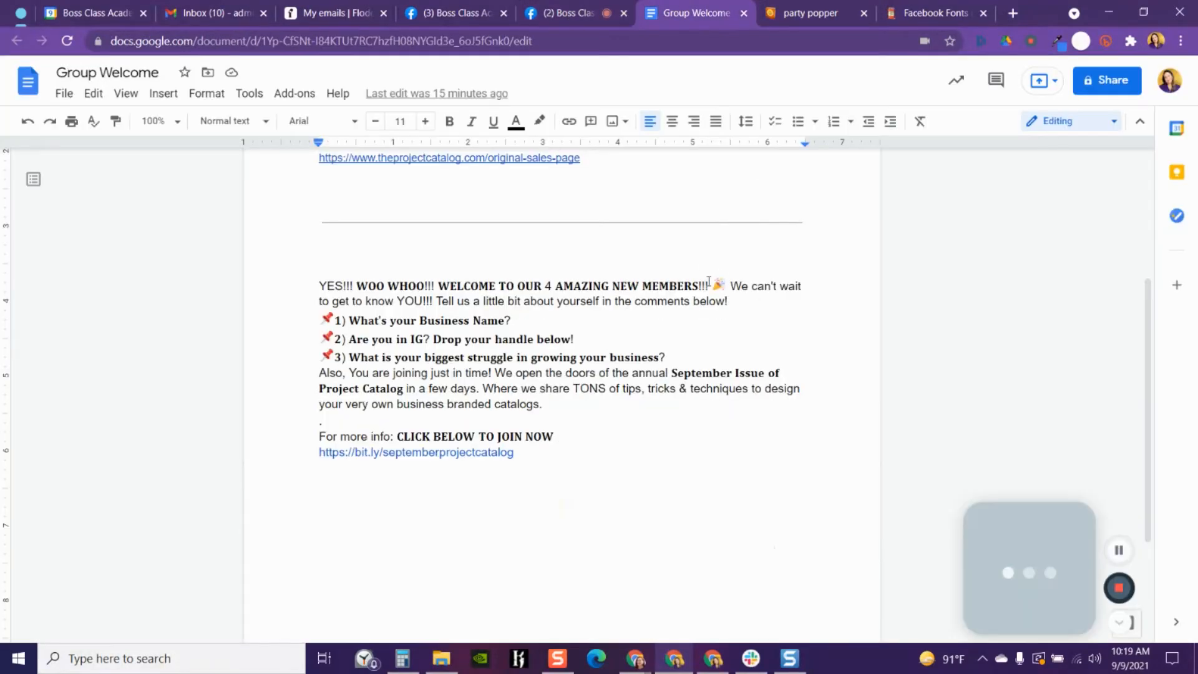
left_click(776, 18)
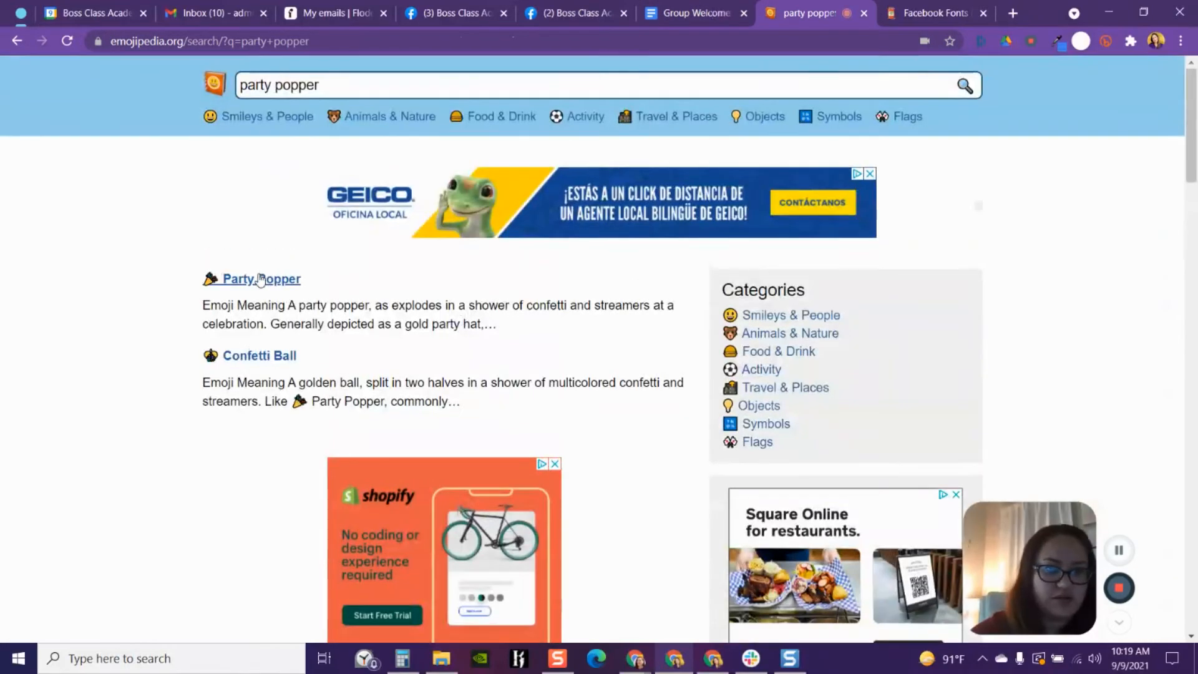
left_click(261, 279)
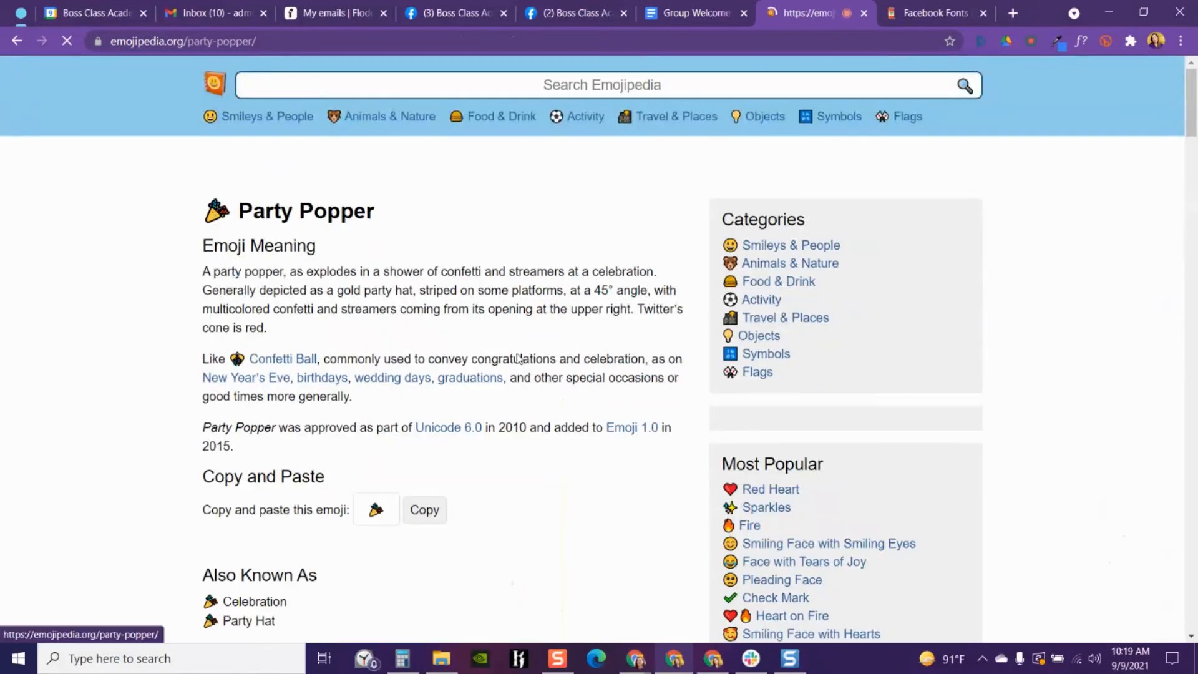
scroll(507, 246, "down", 3)
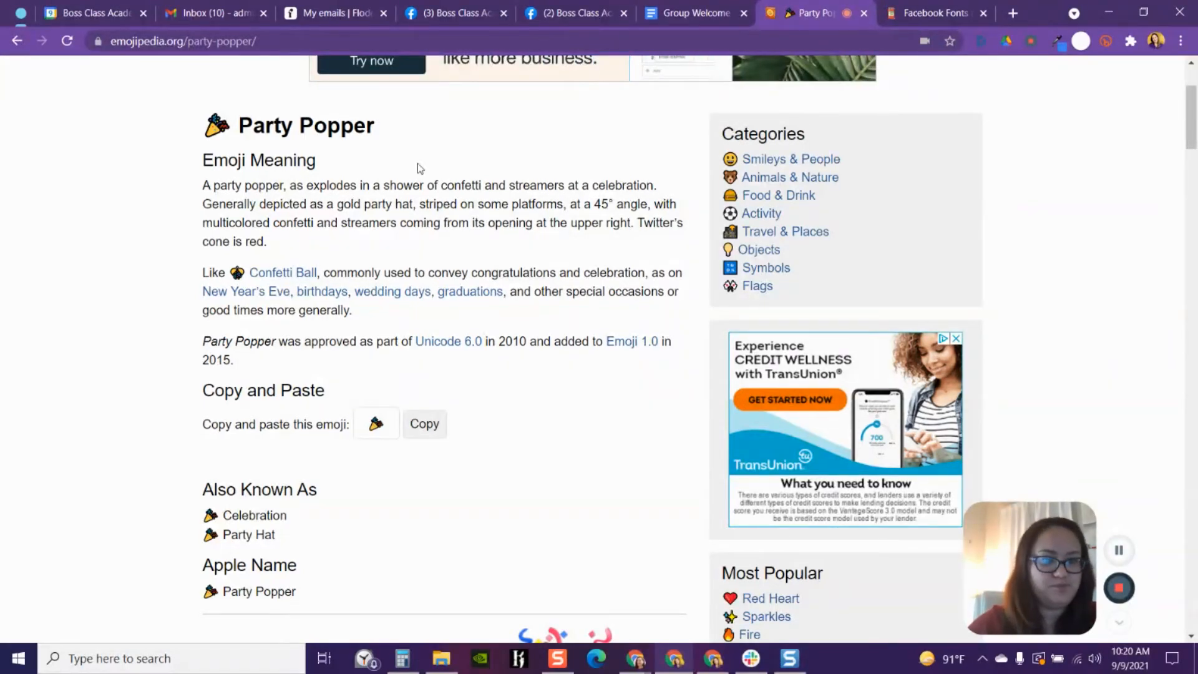
scroll(530, 375, "down", 1)
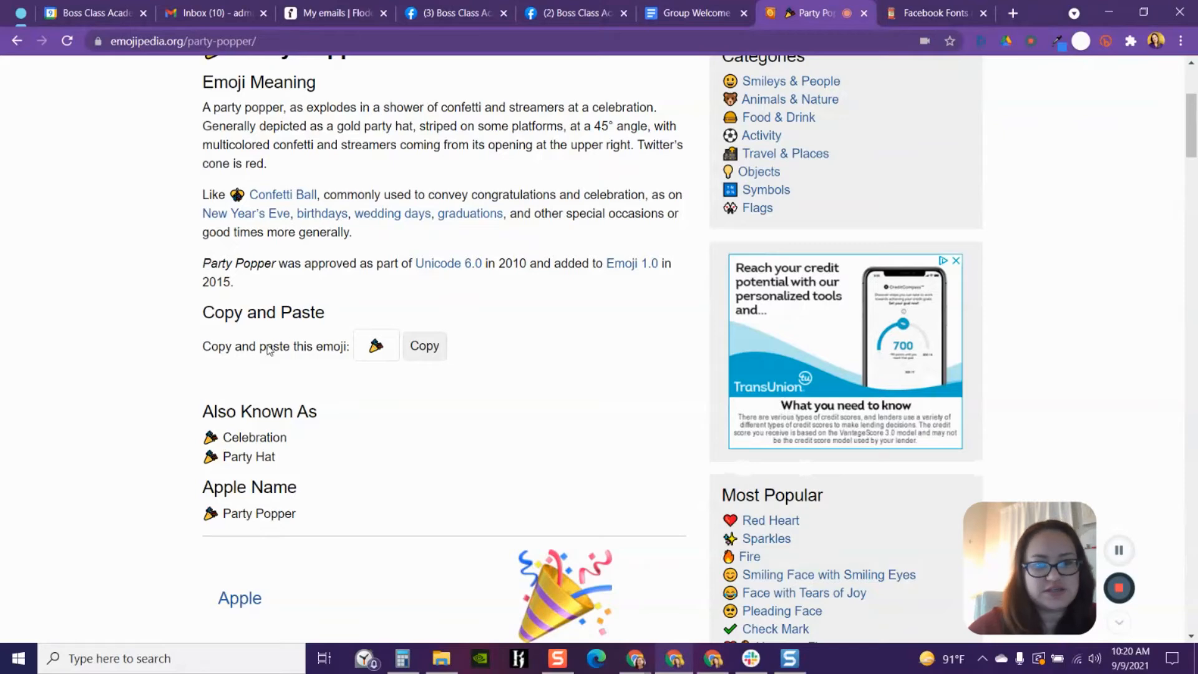
left_click(424, 347)
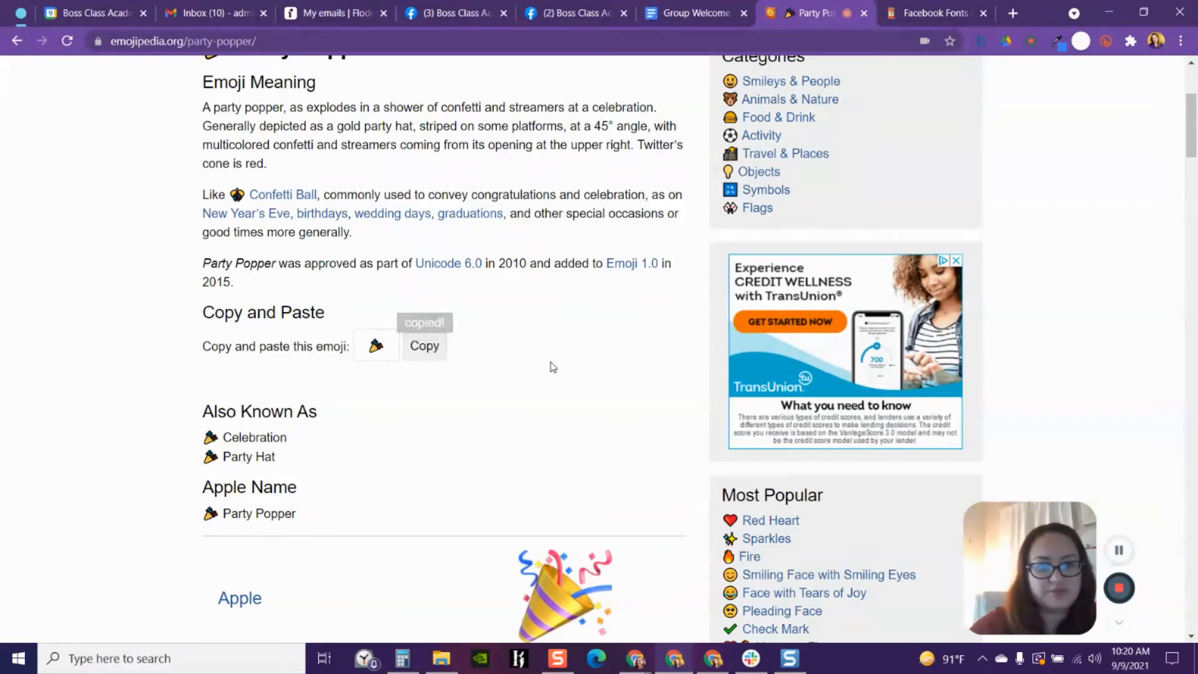
- Scroll through the Party Popper page to compare its designs across platforms
scroll(555, 324, "down", 1)
scroll(563, 276, "down", 1)
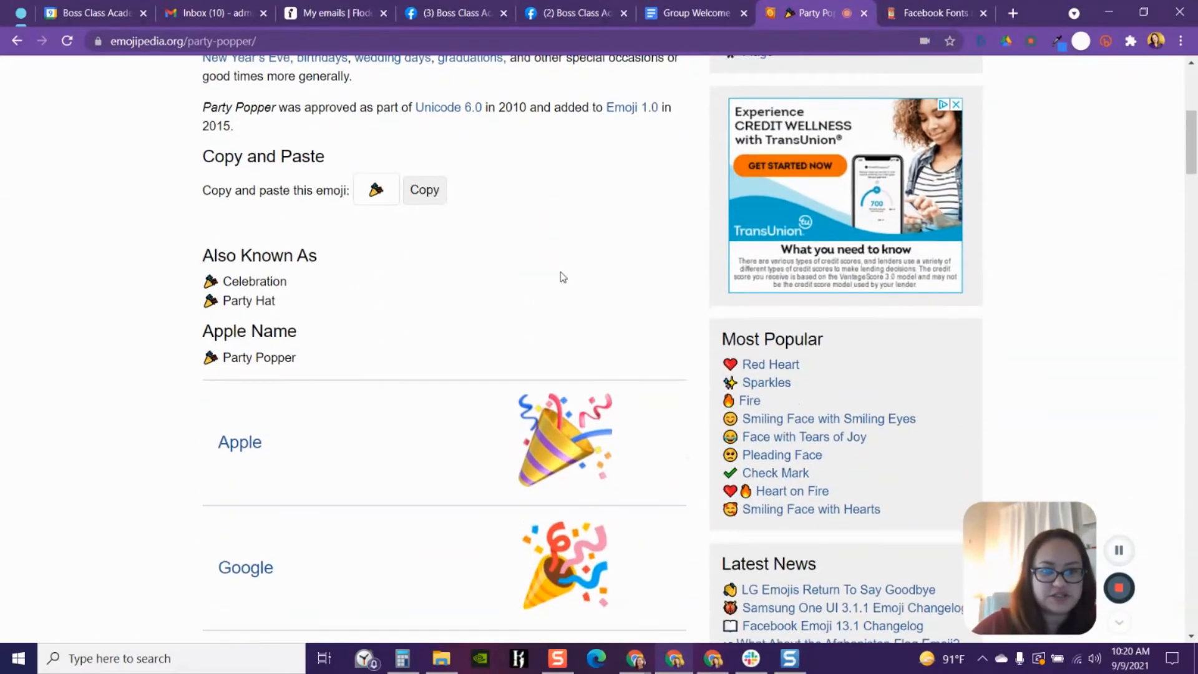
scroll(546, 206, "down", 2)
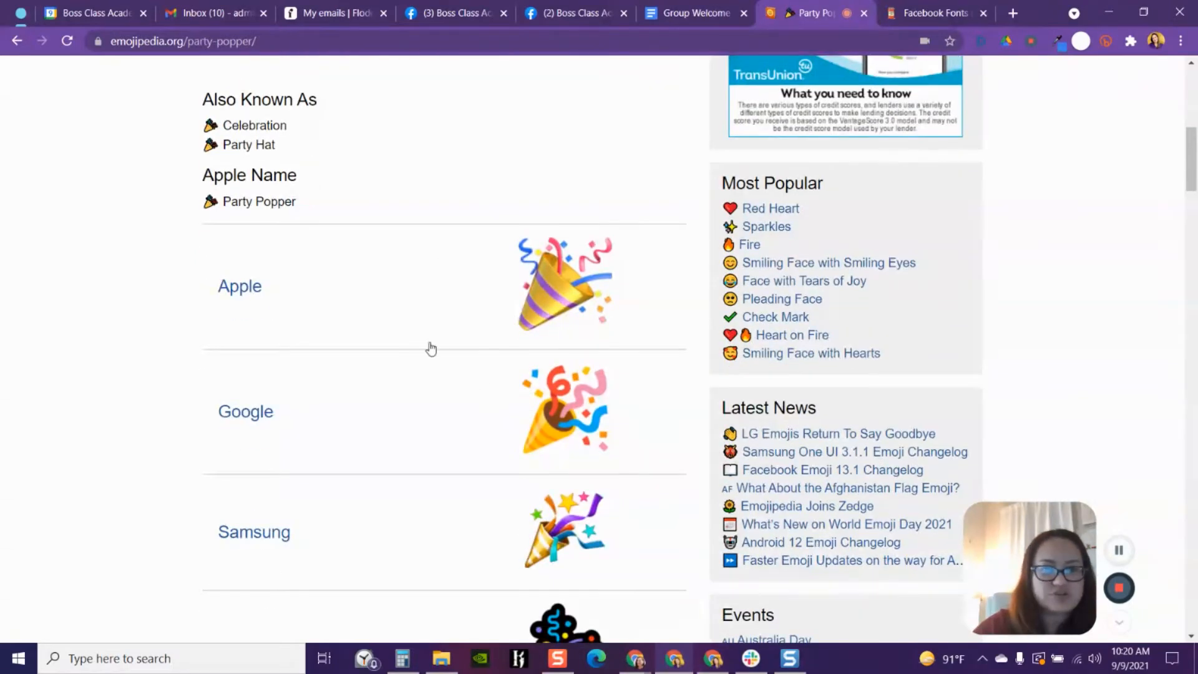
scroll(458, 437, "down", 1)
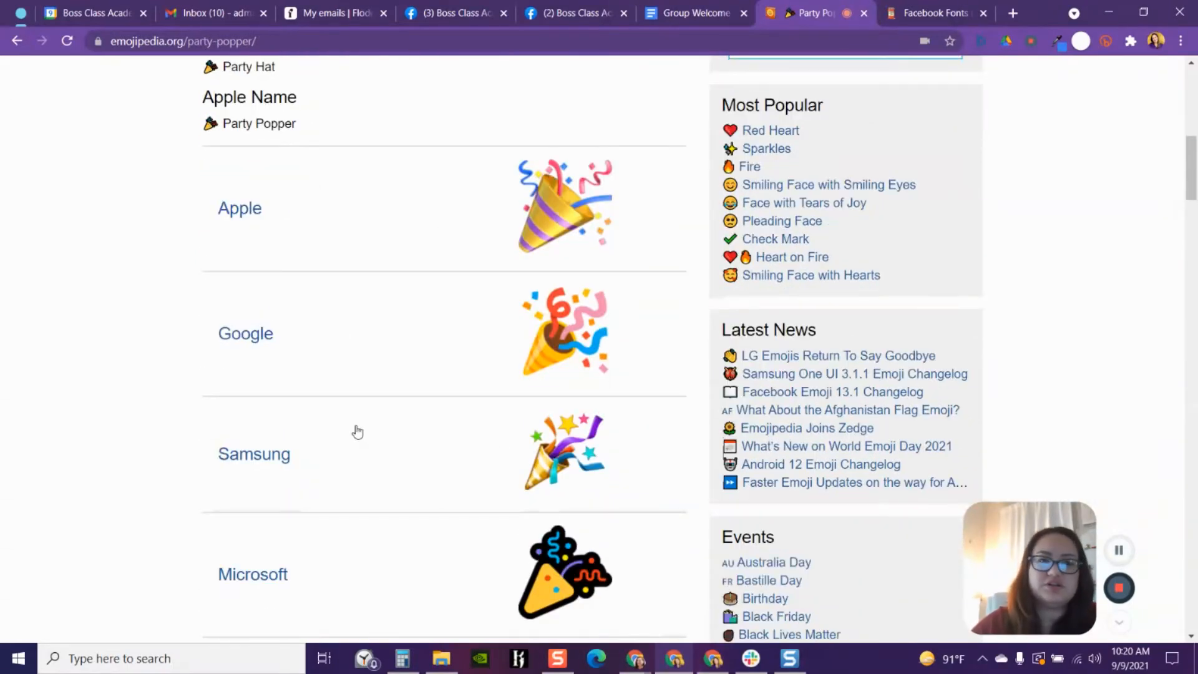
scroll(371, 499, "down", 5)
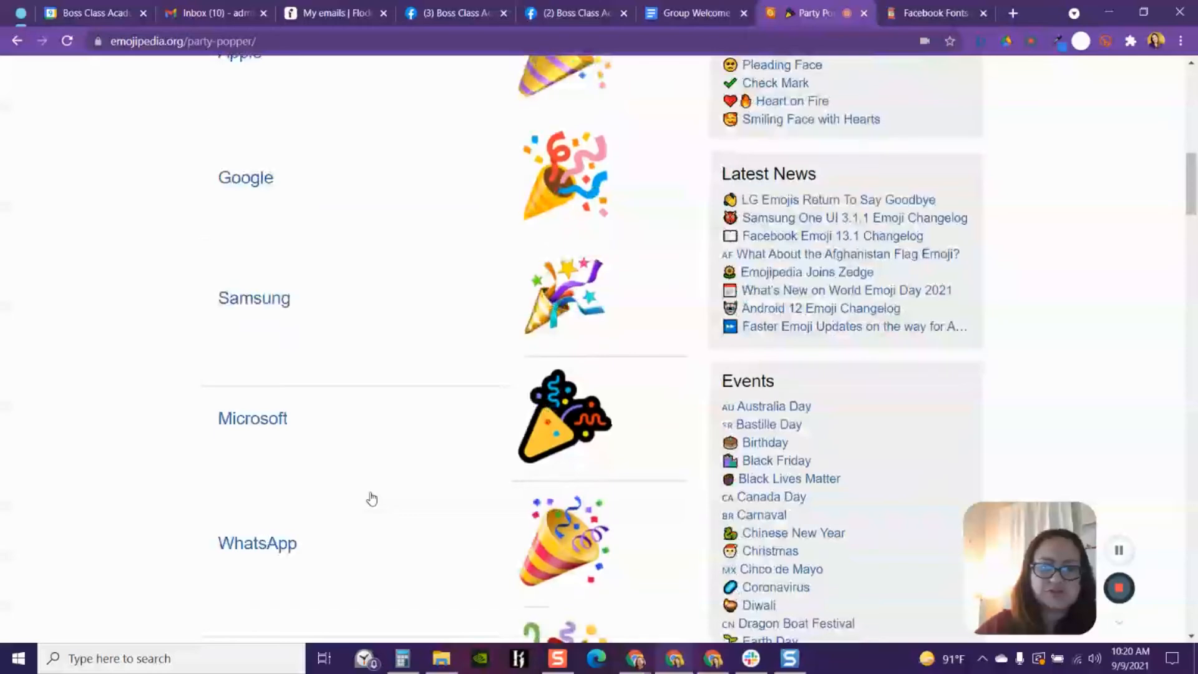
scroll(372, 499, "down", 2)
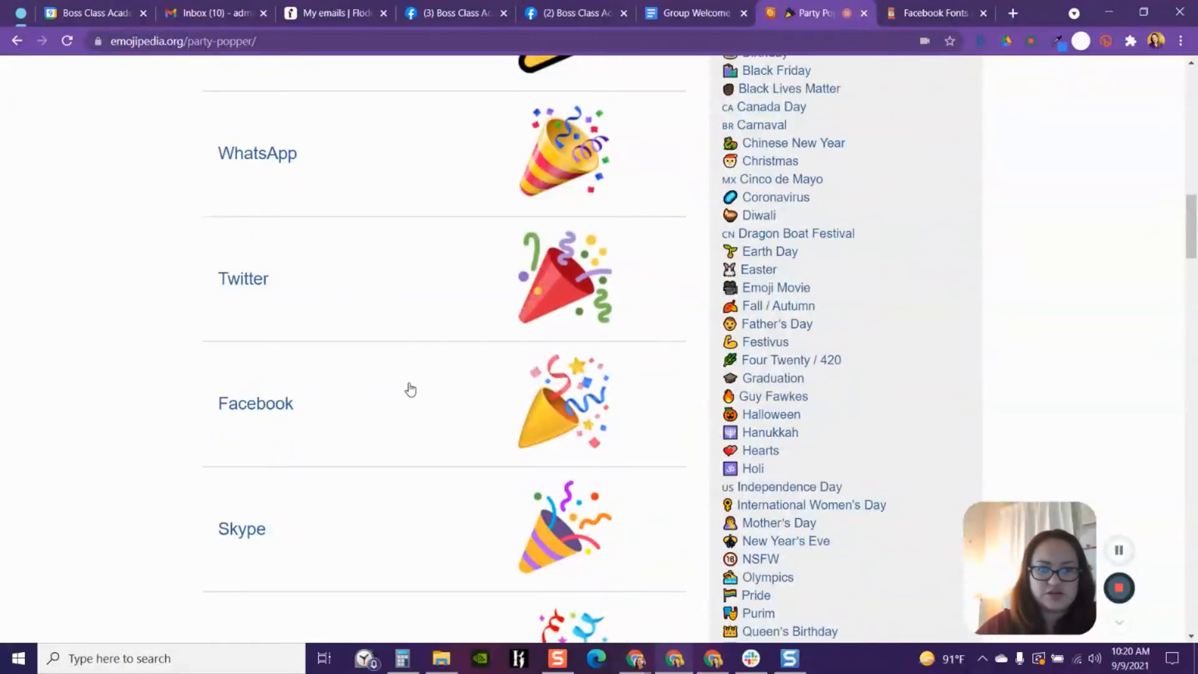
scroll(411, 389, "down", 2)
scroll(411, 389, "down", 2)
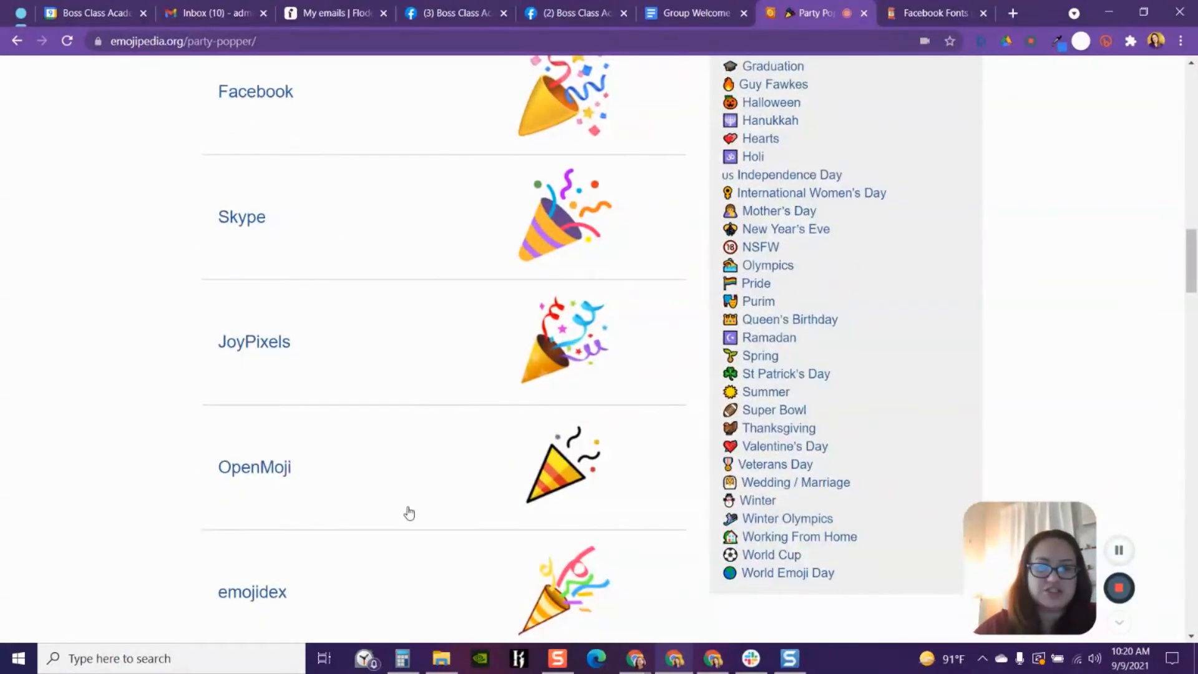
scroll(374, 474, "down", 4)
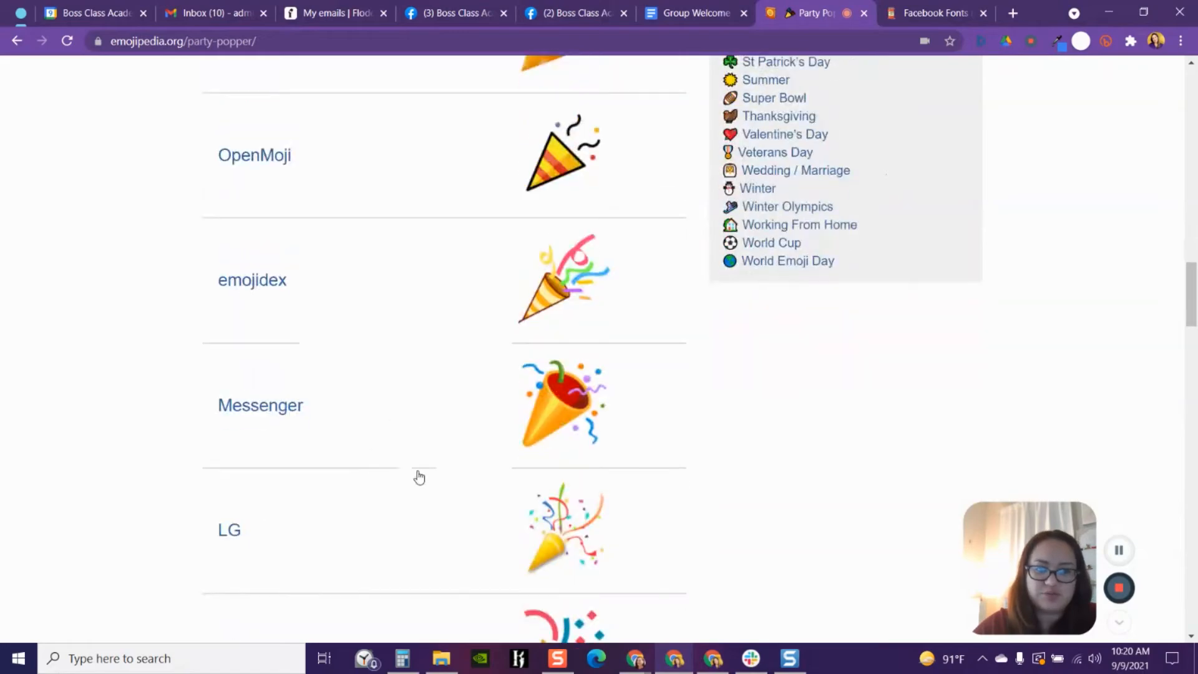
scroll(416, 480, "down", 3)
scroll(415, 484, "down", 6)
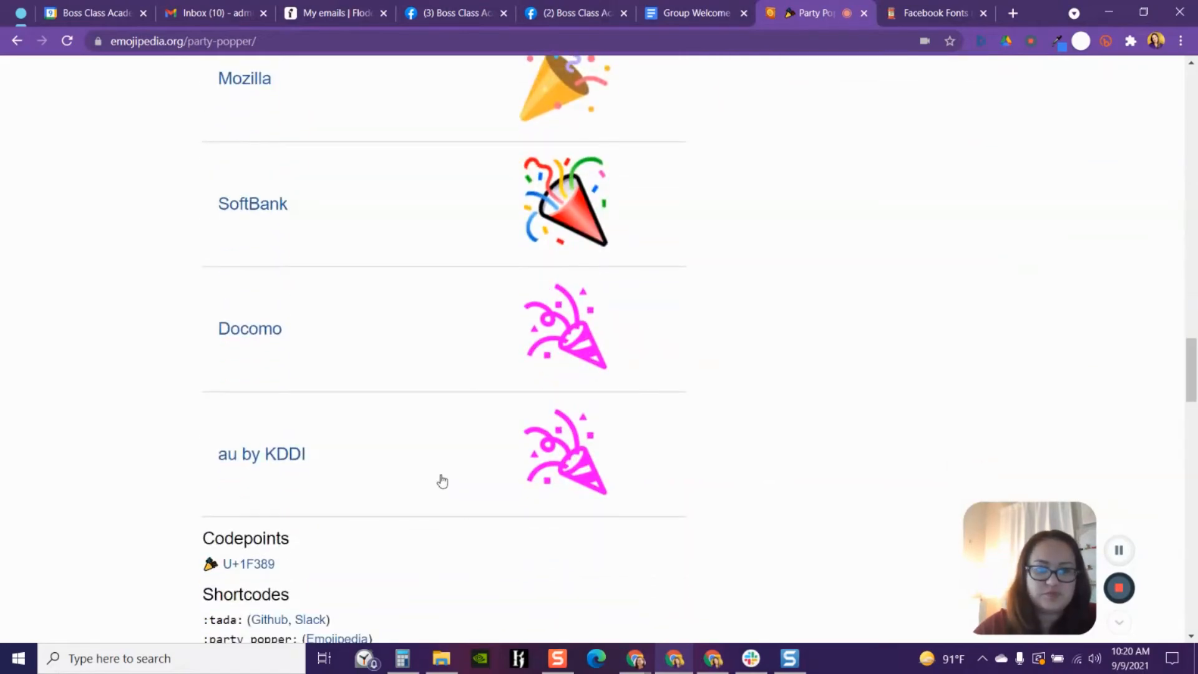
scroll(441, 480, "up", 20)
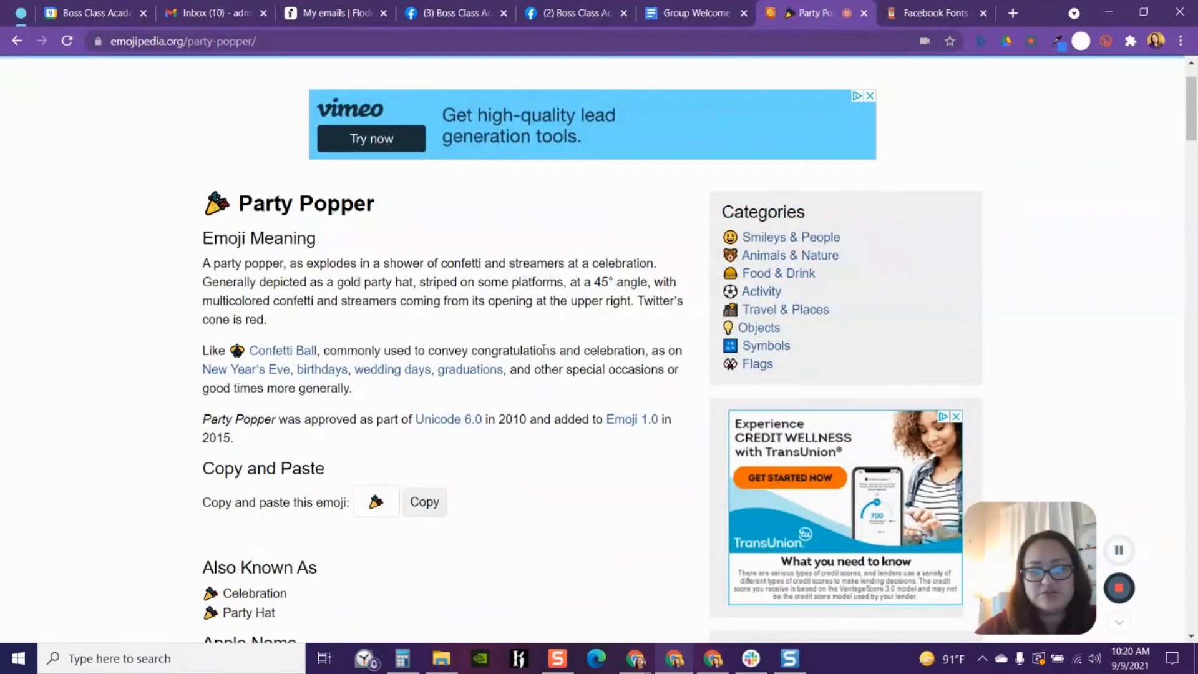
scroll(580, 285, "up", 1)
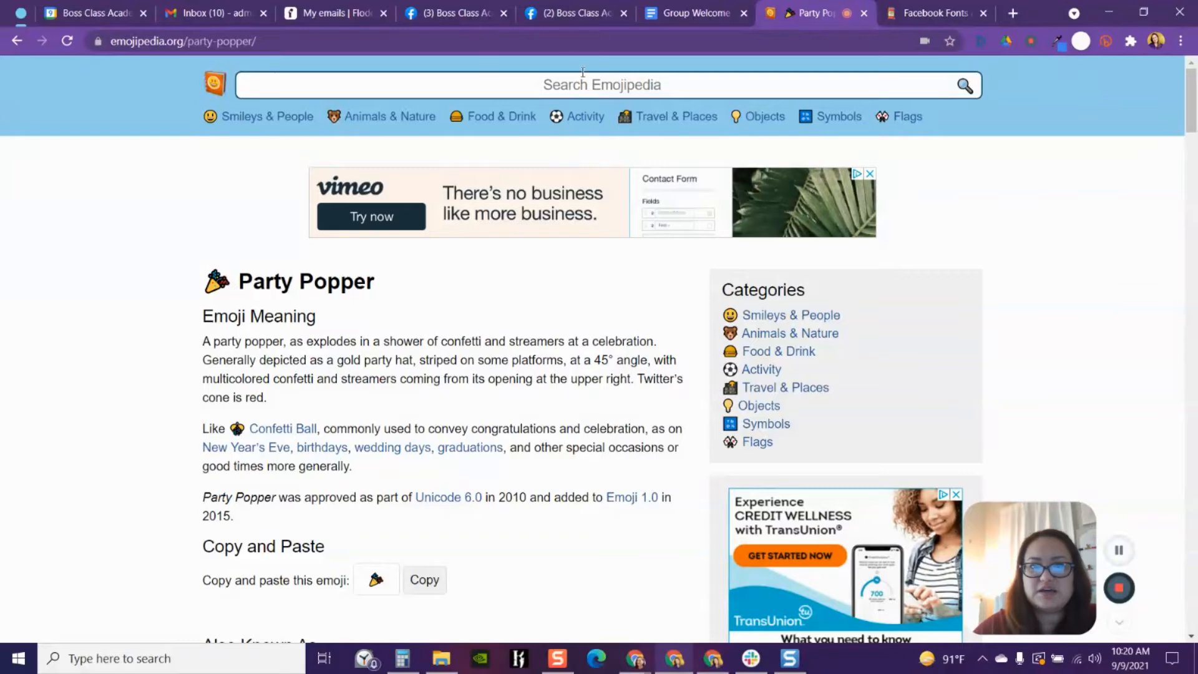
- Paste the party popper emoji after "MEMBERS!!!" in the Facebook post draft
left_click(560, 15)
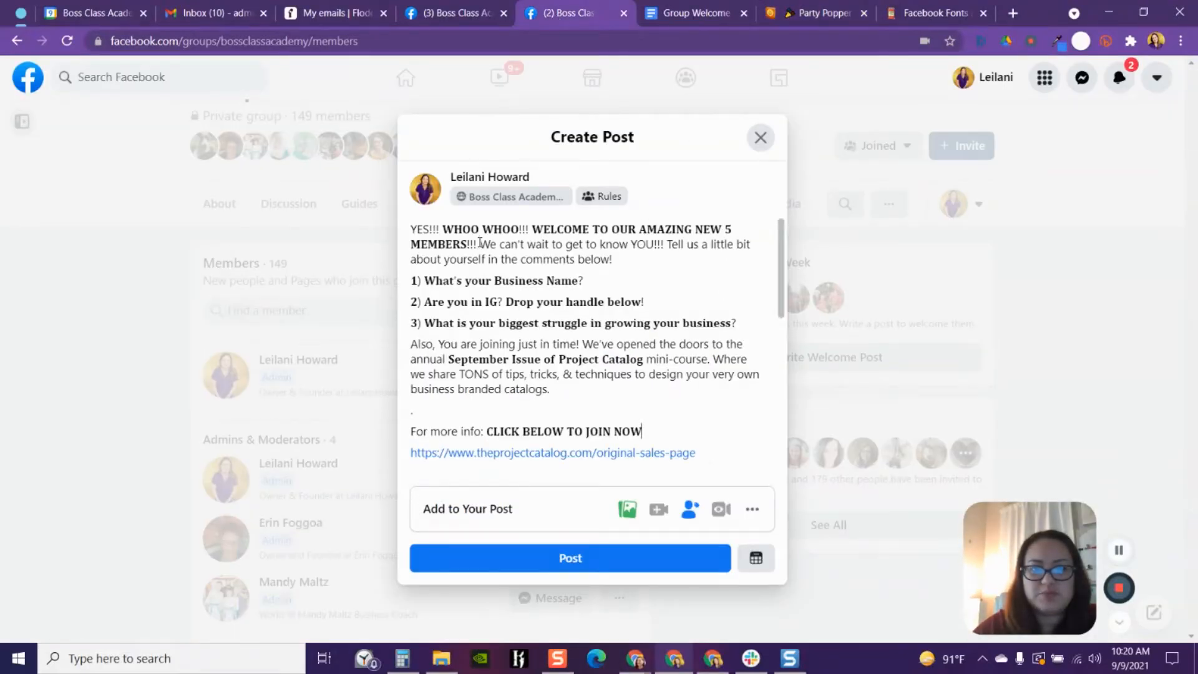
right_click(479, 243)
left_click(569, 361)
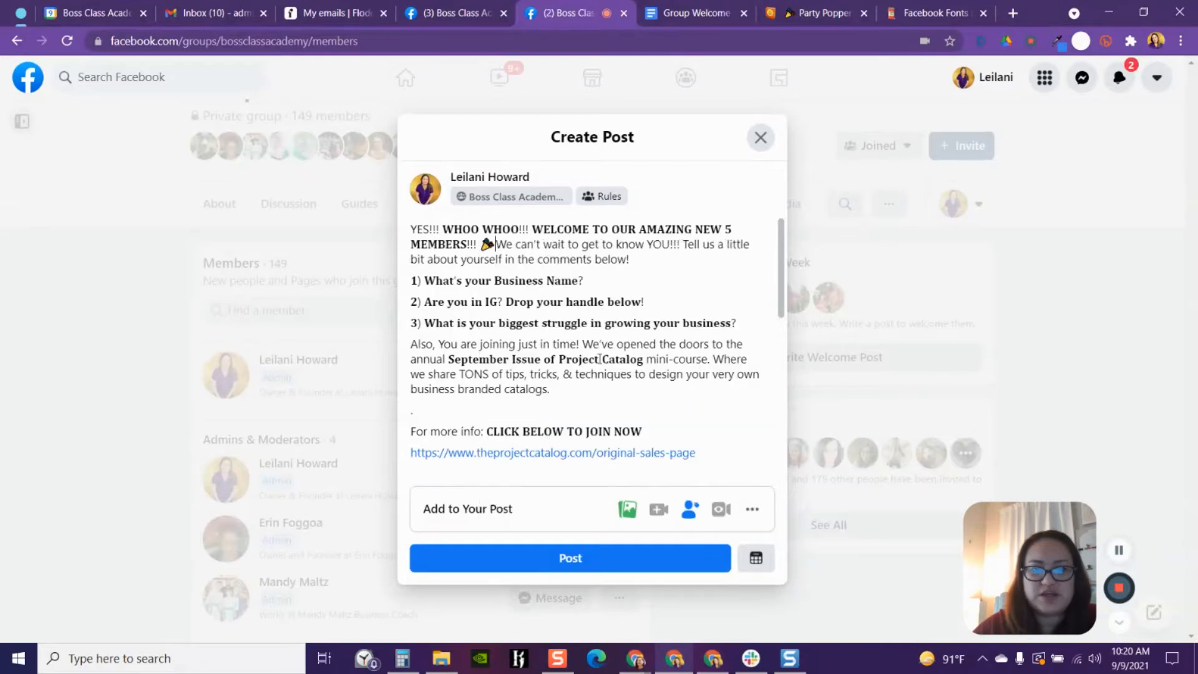
left_click(689, 15)
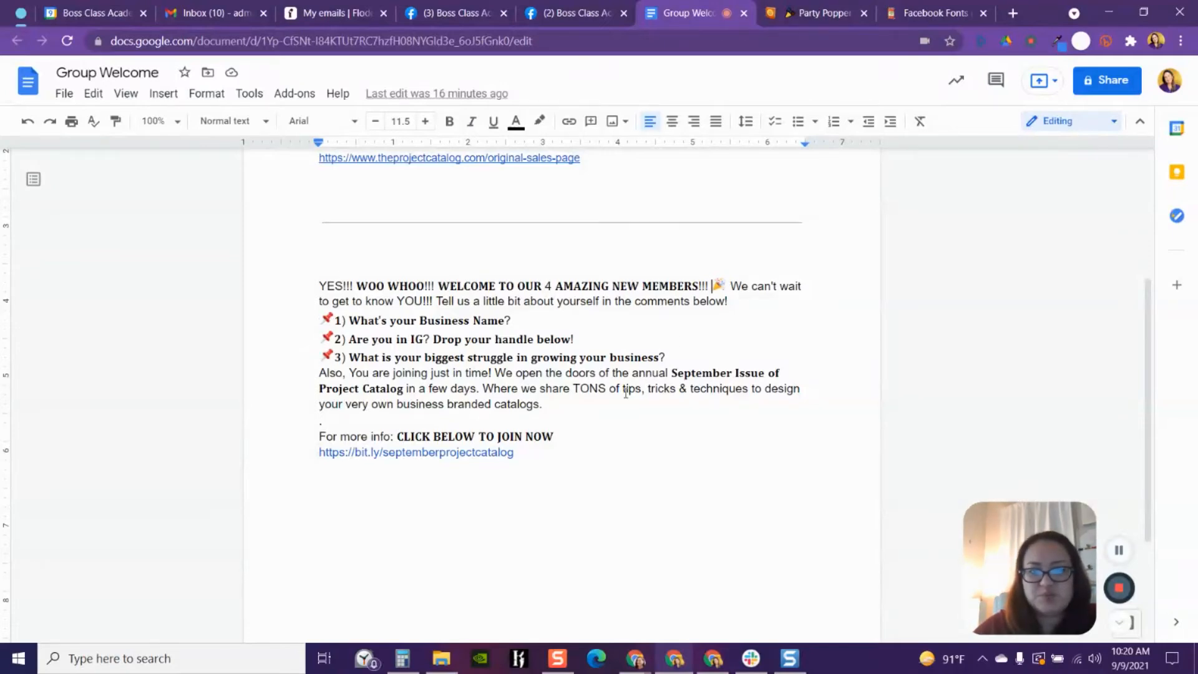
left_click(818, 12)
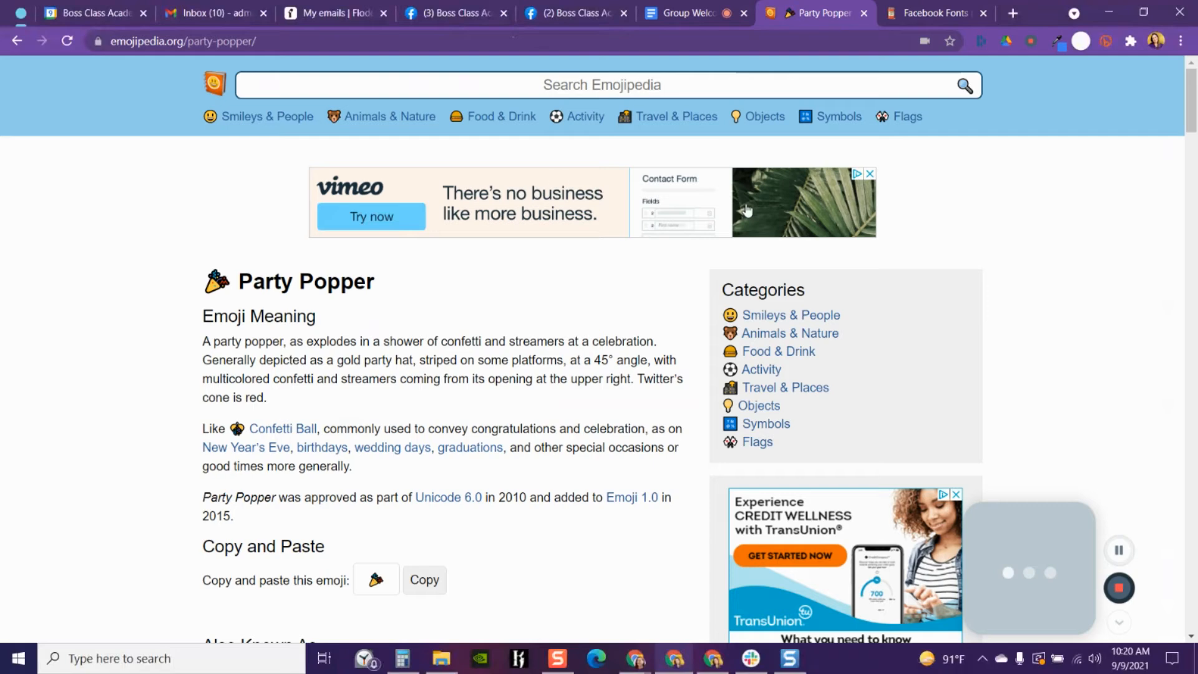
- Search Emojipedia for a pushpin emoji, first with "push pins" and then with just "pins"
left_click(345, 84)
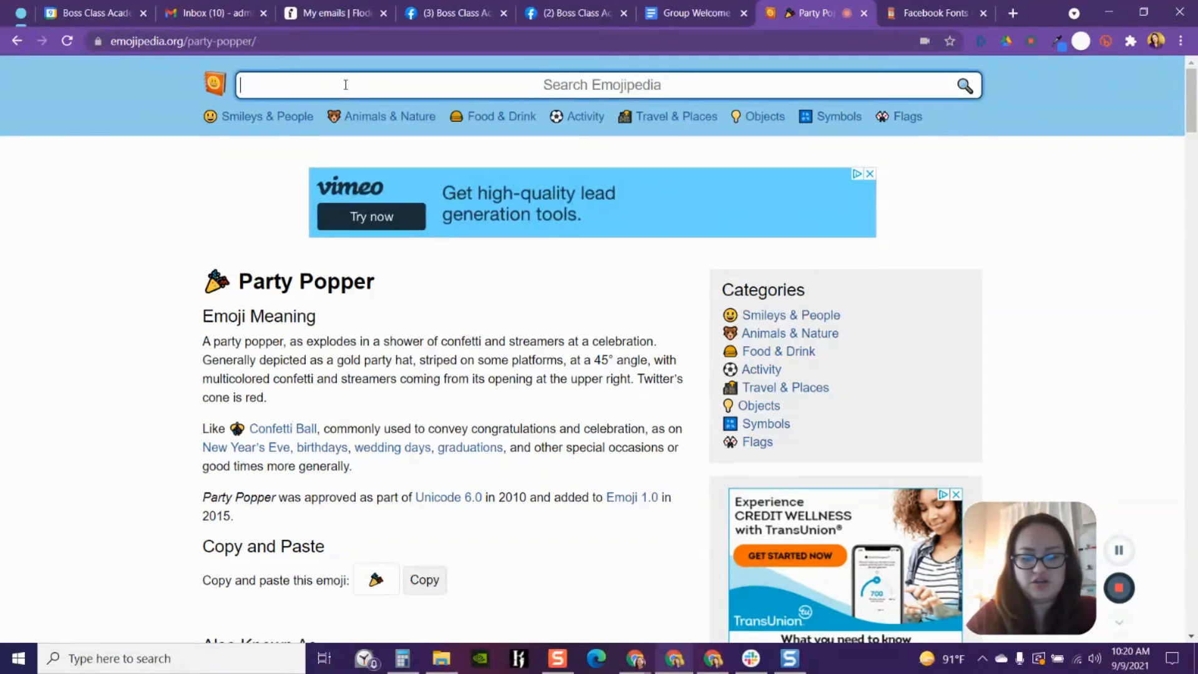
type("push pins")
key("Return")
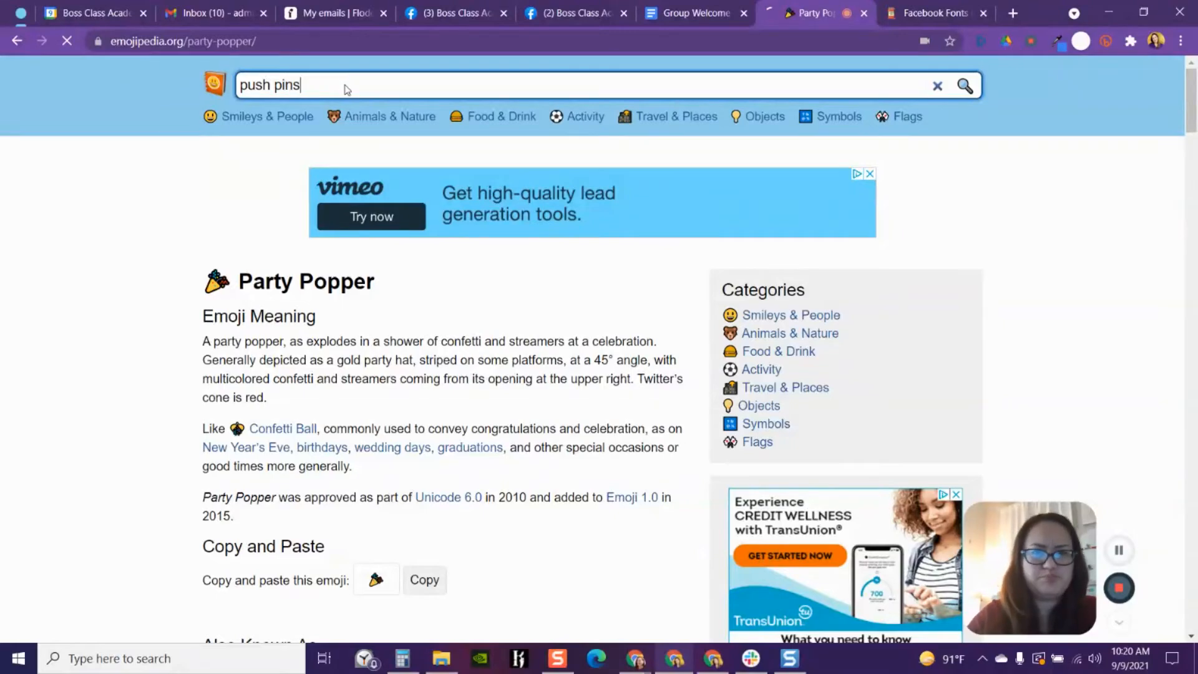
scroll(392, 372, "down", 7)
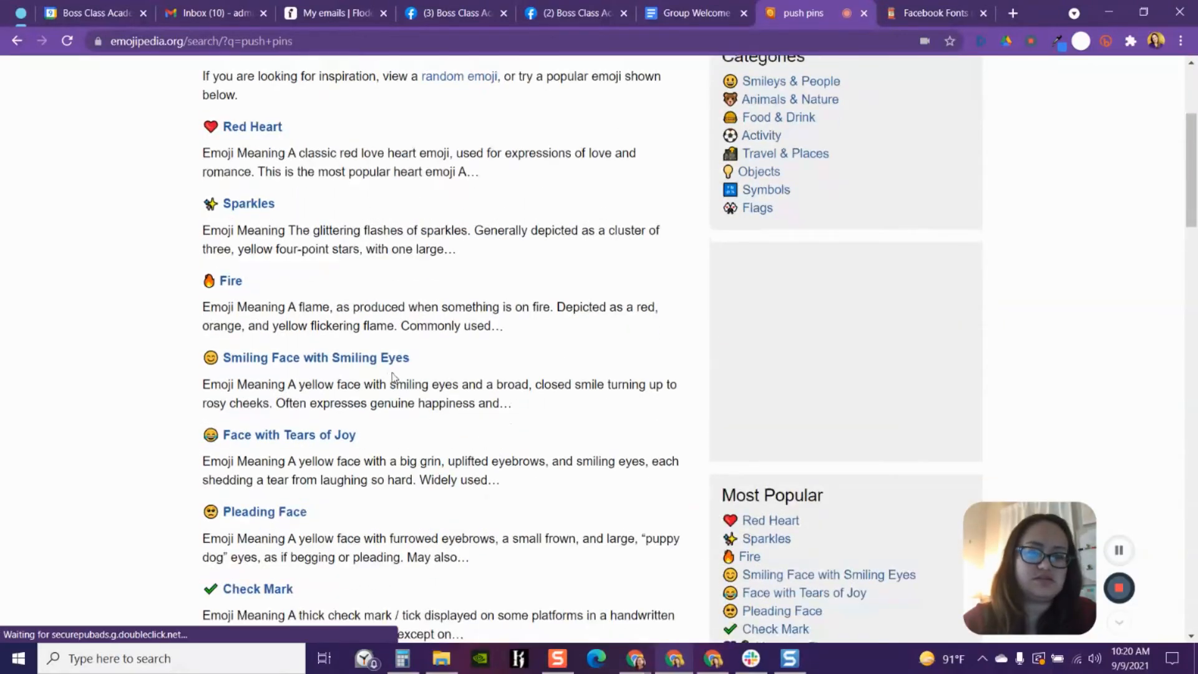
scroll(389, 362, "up", 7)
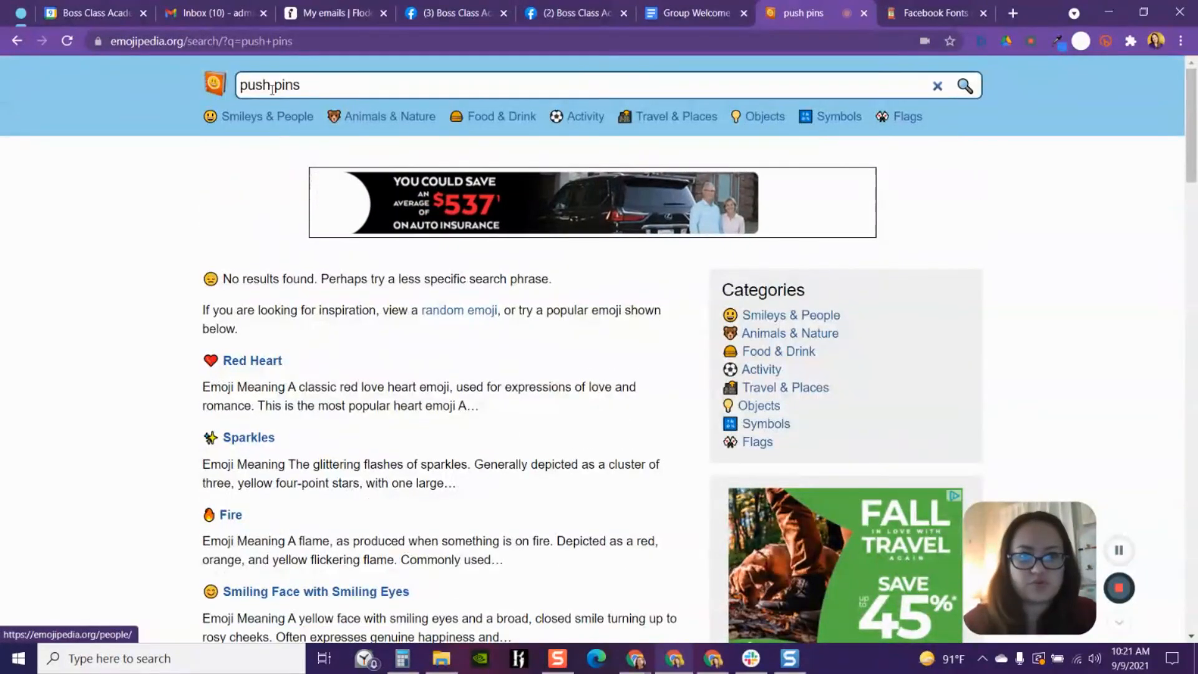
left_click_drag(274, 86, 233, 94)
key("BackSpace")
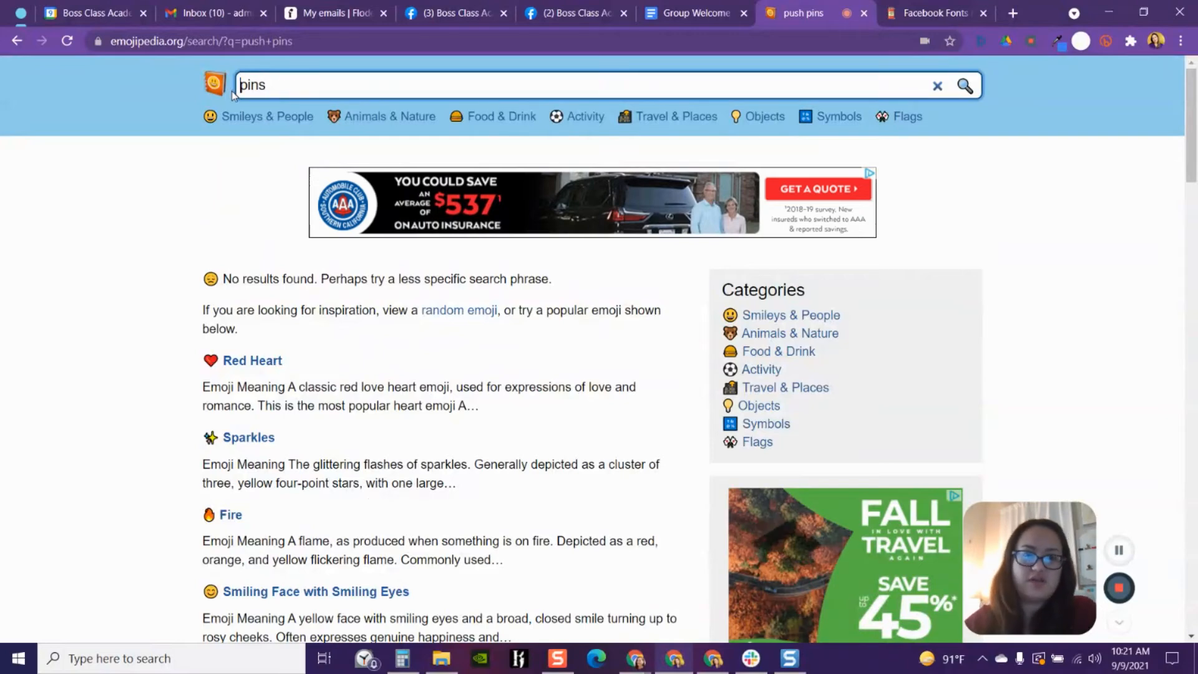
left_click(289, 80)
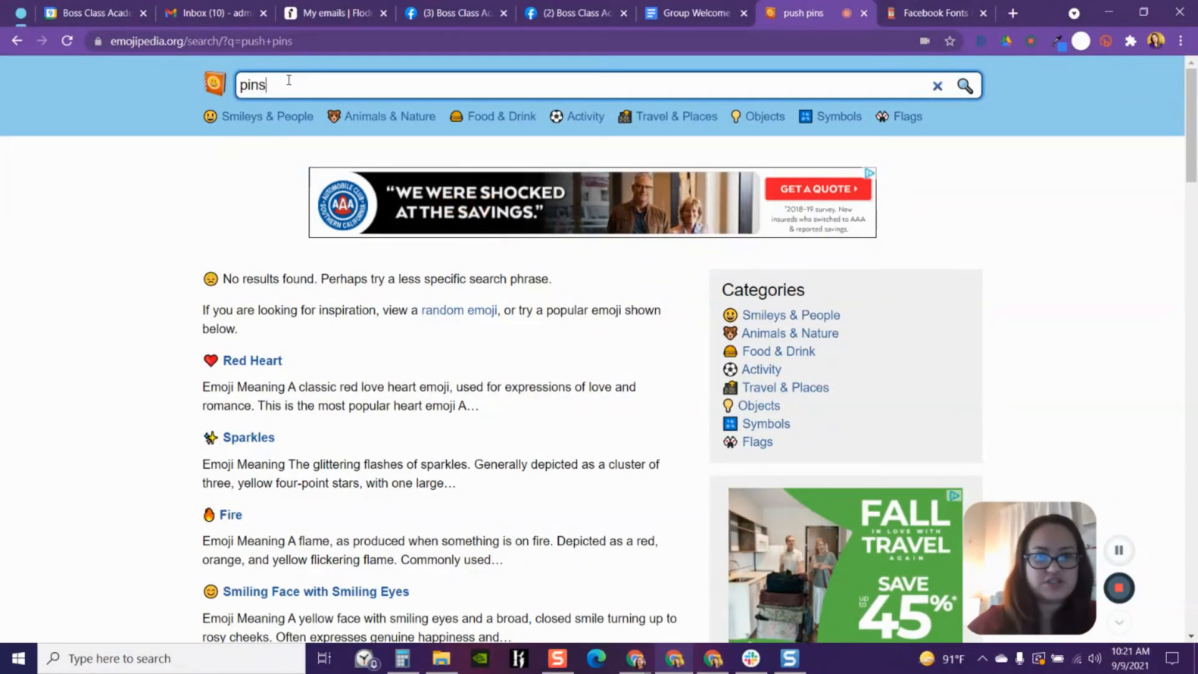
key("Return")
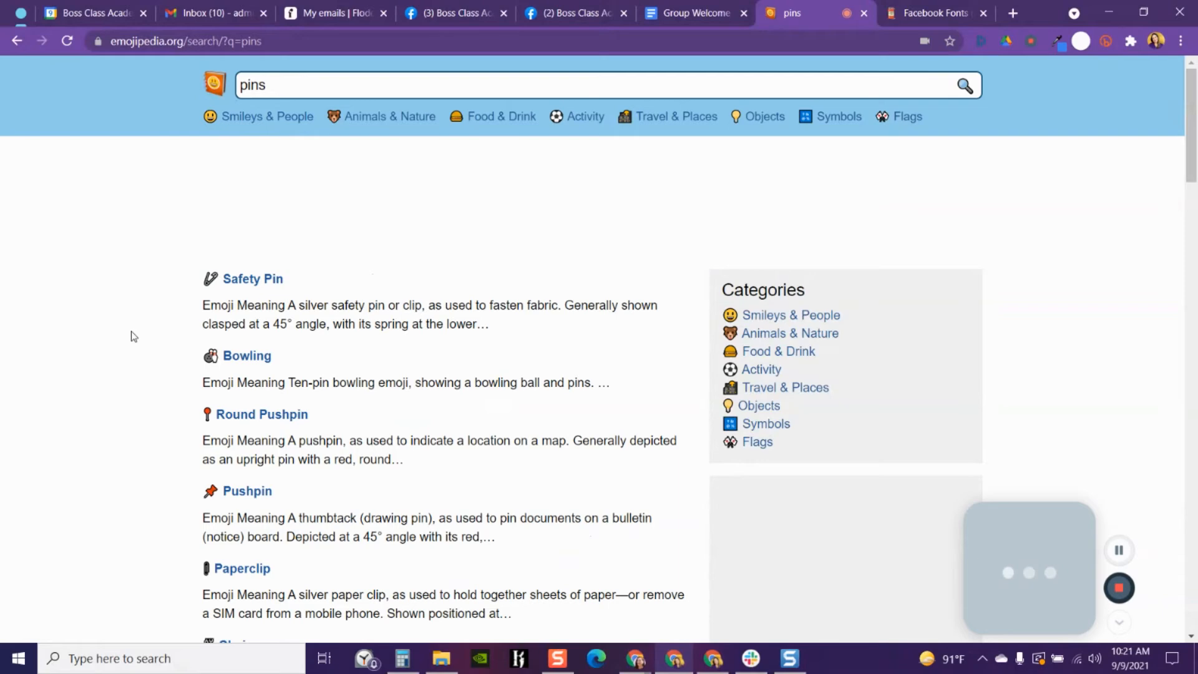
- Open the Pushpin emoji page and copy the emoji
scroll(361, 323, "down", 1)
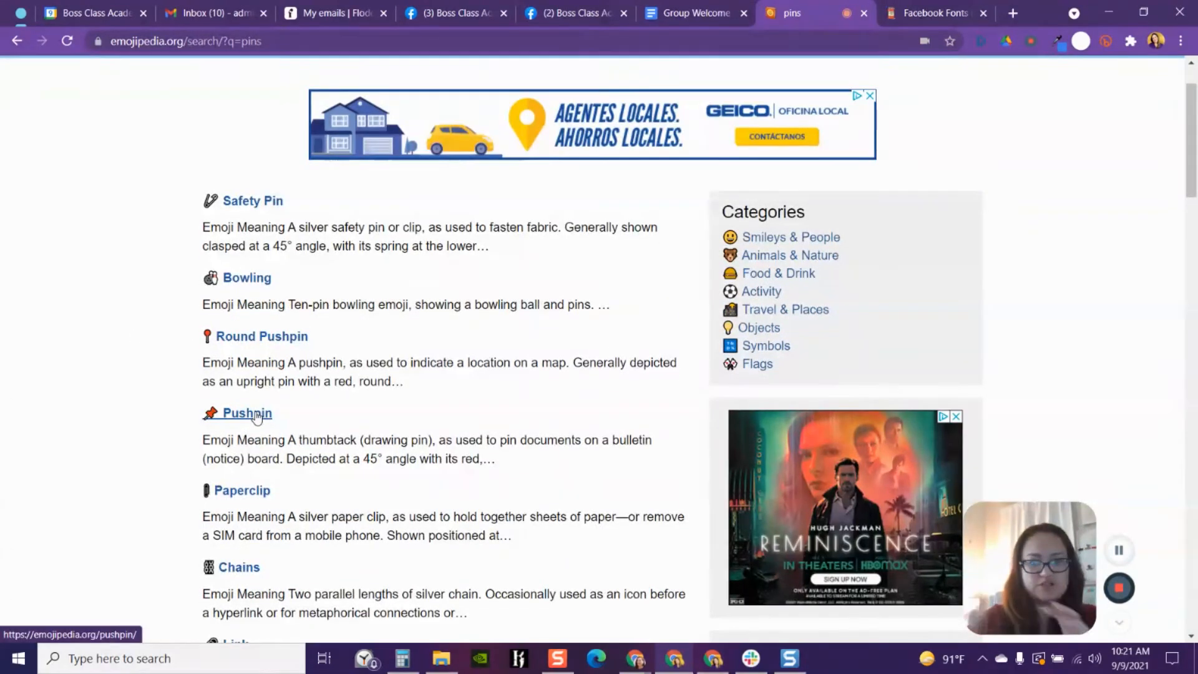
left_click(257, 418)
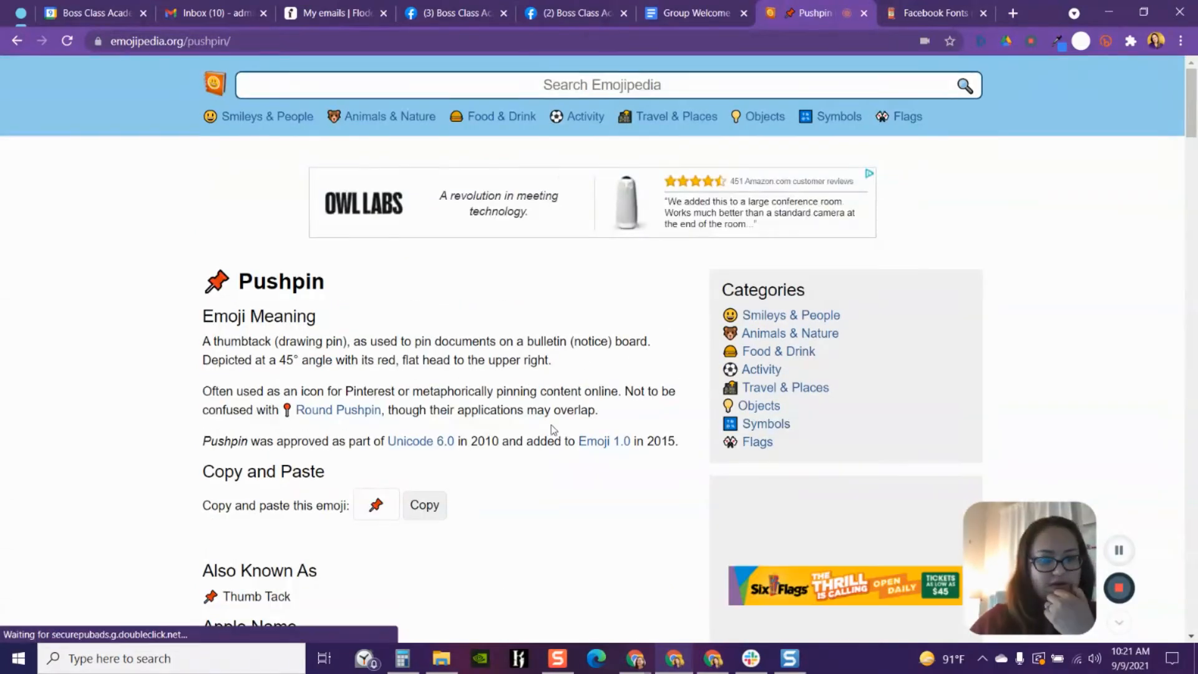
scroll(535, 473, "down", 2)
left_click(427, 362)
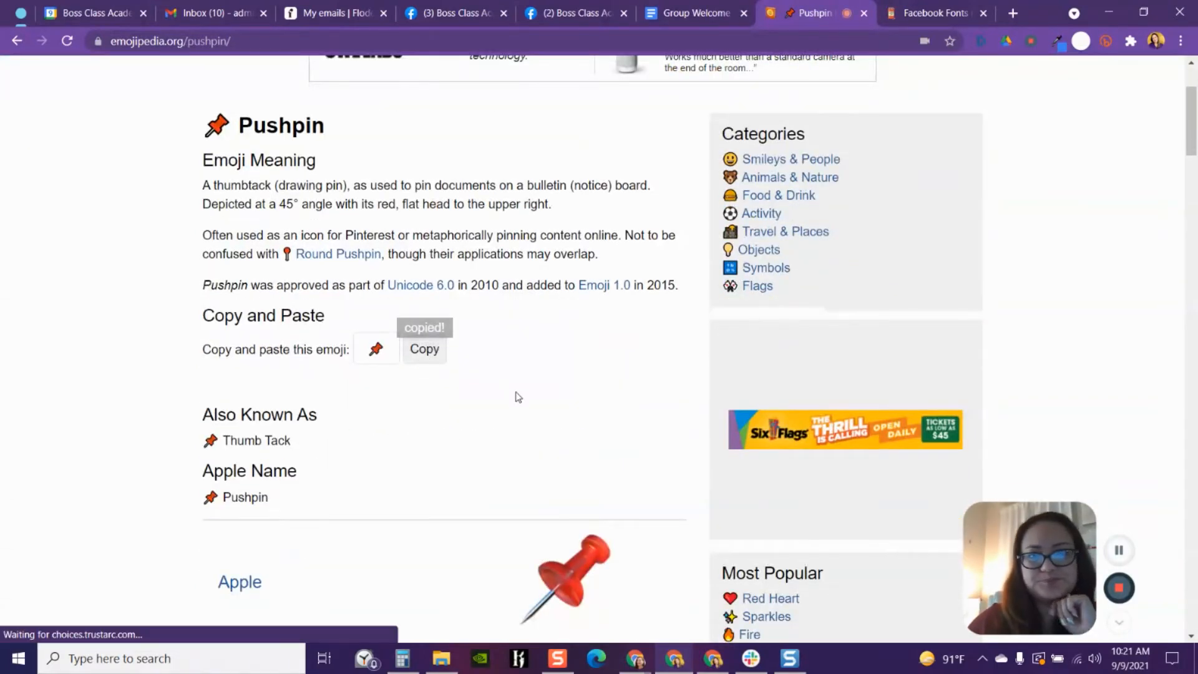
- Paste the pushpin emoji before each of the three numbered questions in the Facebook post draft
left_click(562, 14)
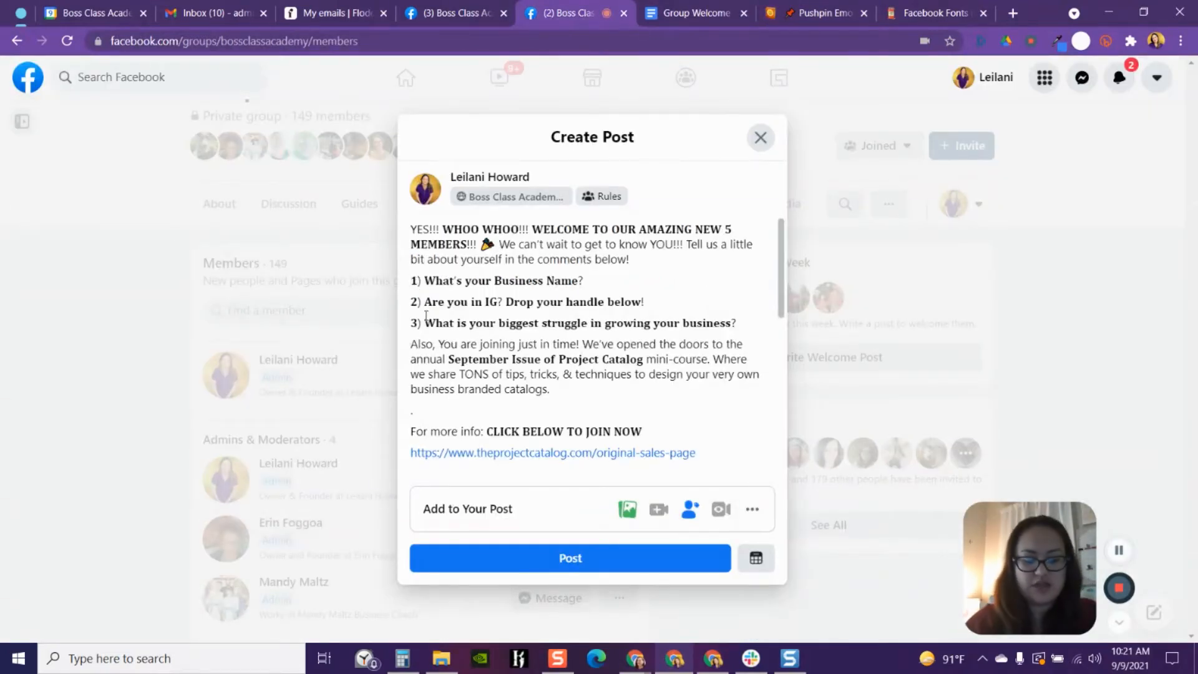
key("ctrl+v")
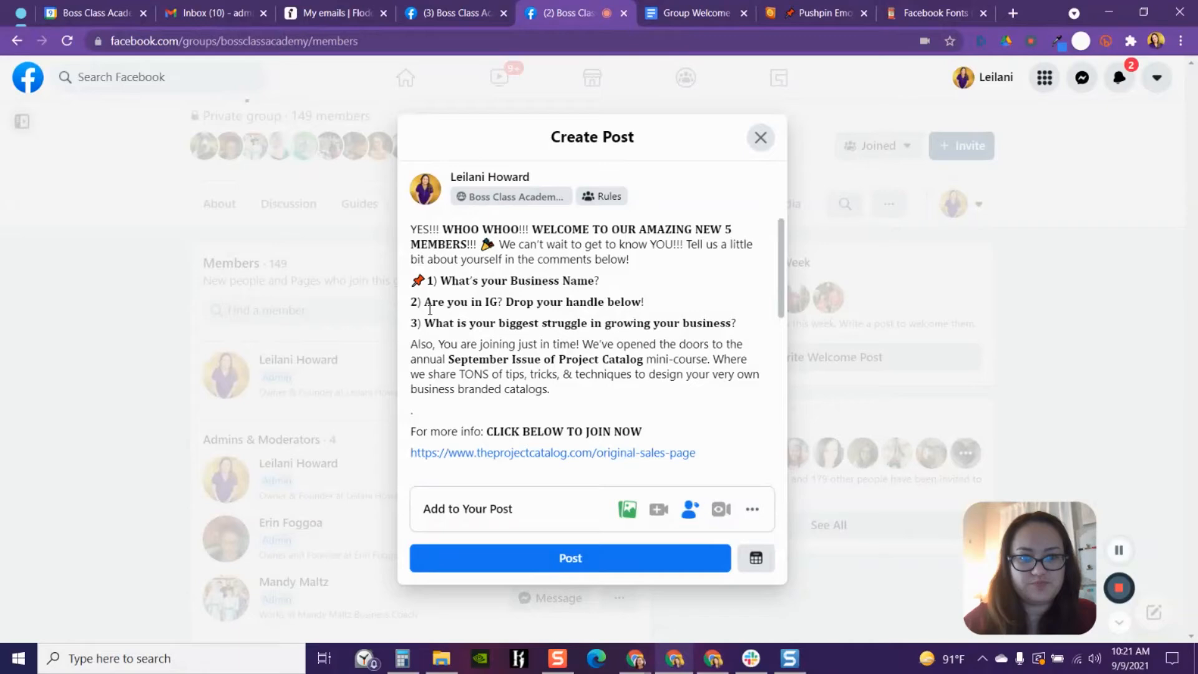
left_click(413, 302)
key("ctrl+v")
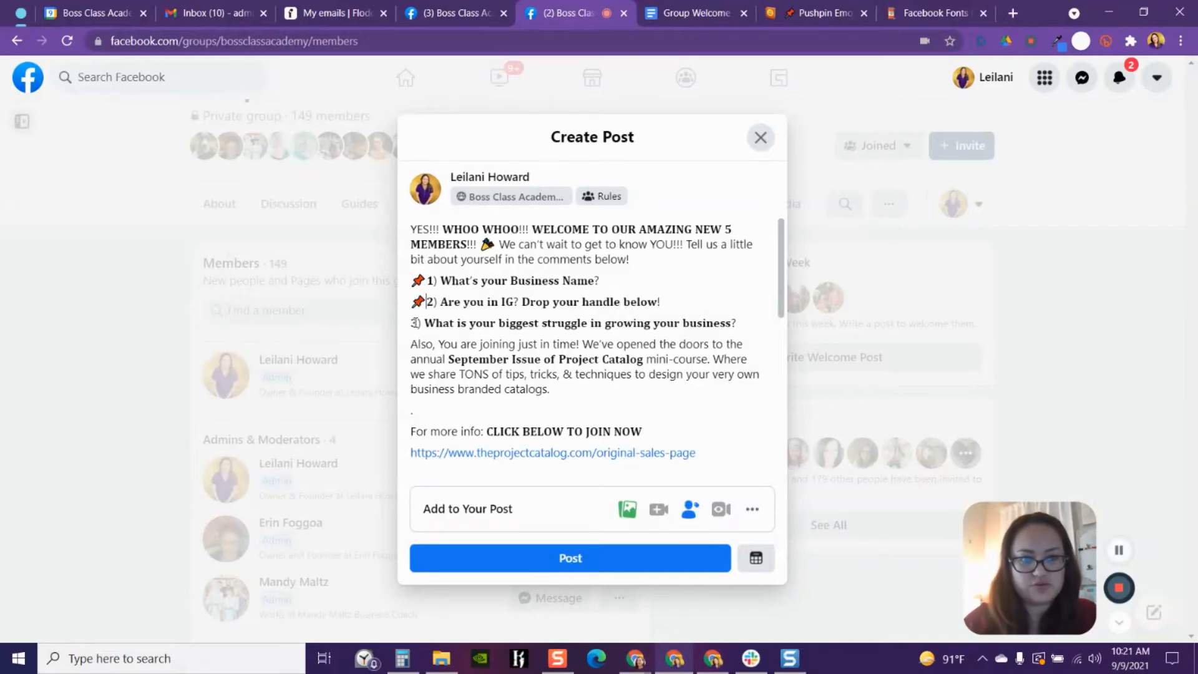
key("ctrl+v")
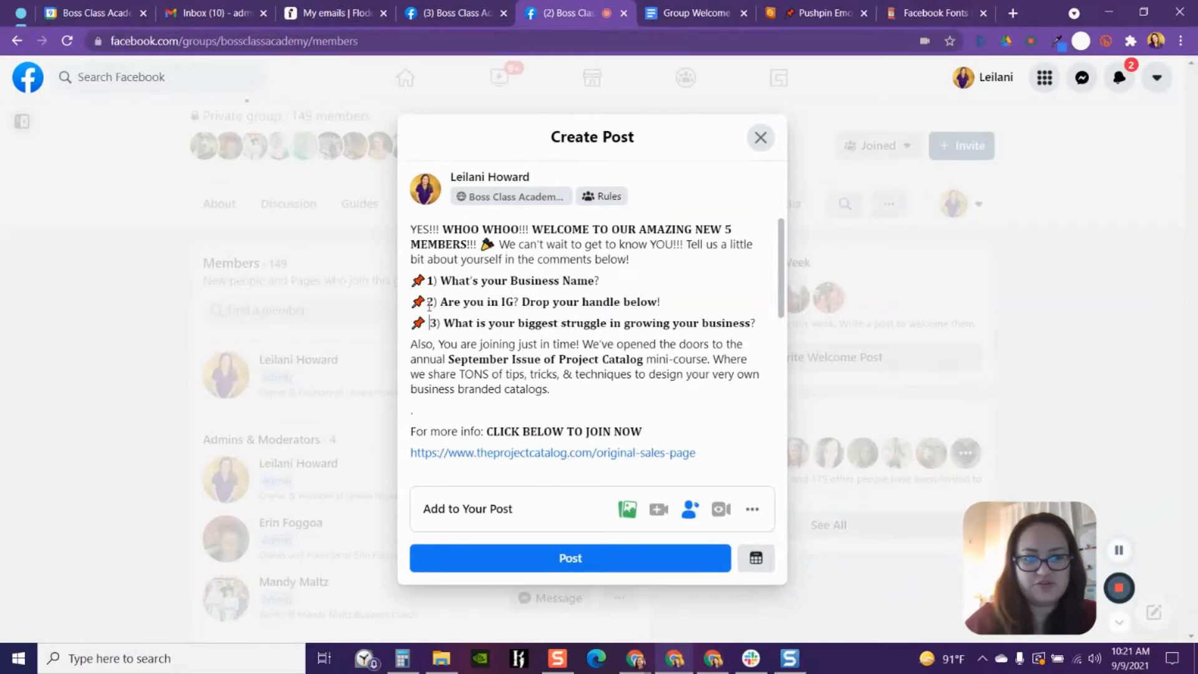
left_click(430, 282)
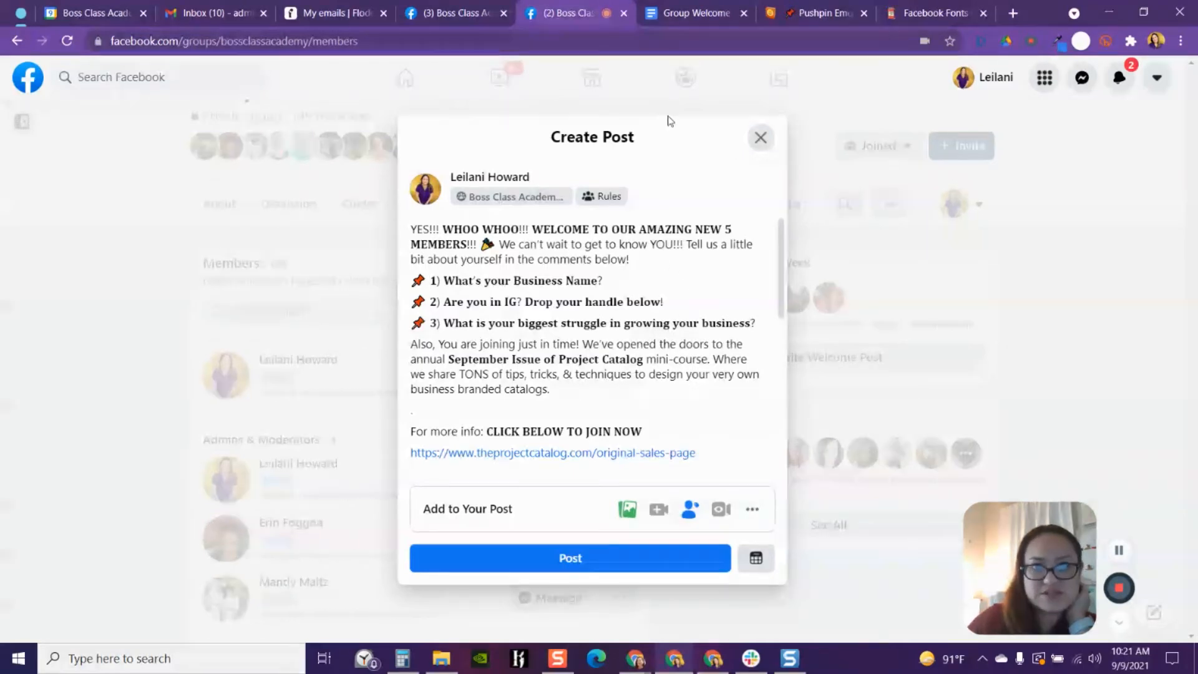
- Compare with the Google Doc template, then replace the blank line above the tagged member names with a period
left_click(665, 19)
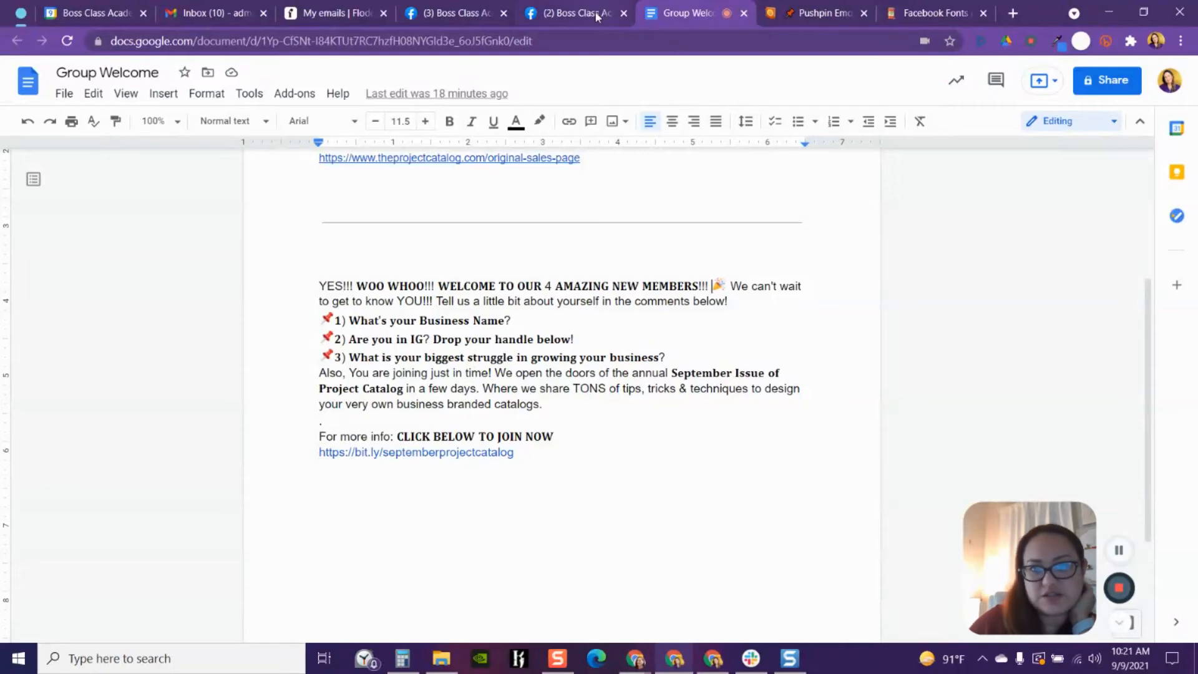
left_click(580, 17)
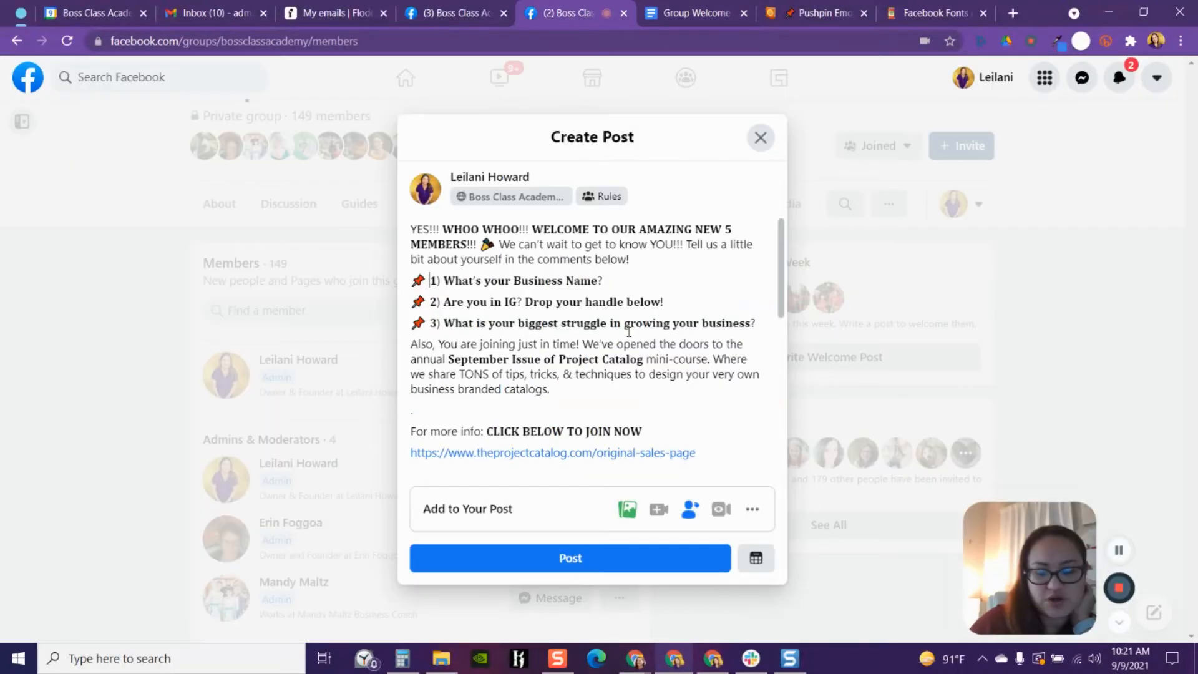
scroll(629, 331, "down", 2)
scroll(629, 332, "down", 3)
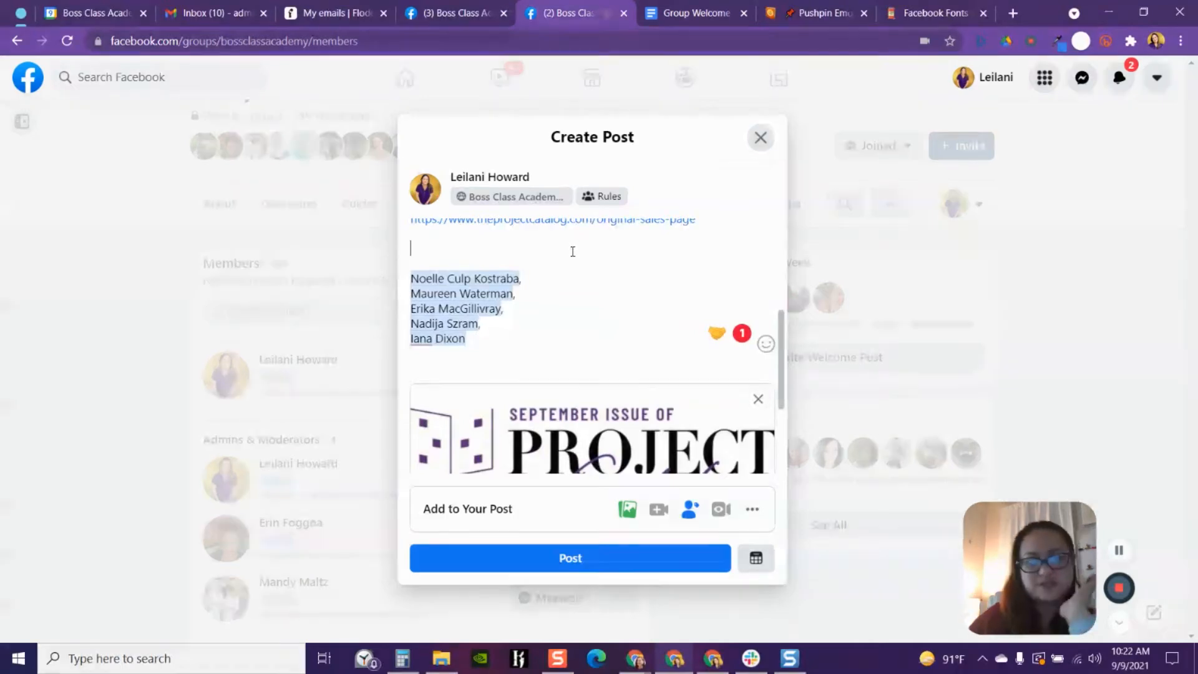
key("BackSpace")
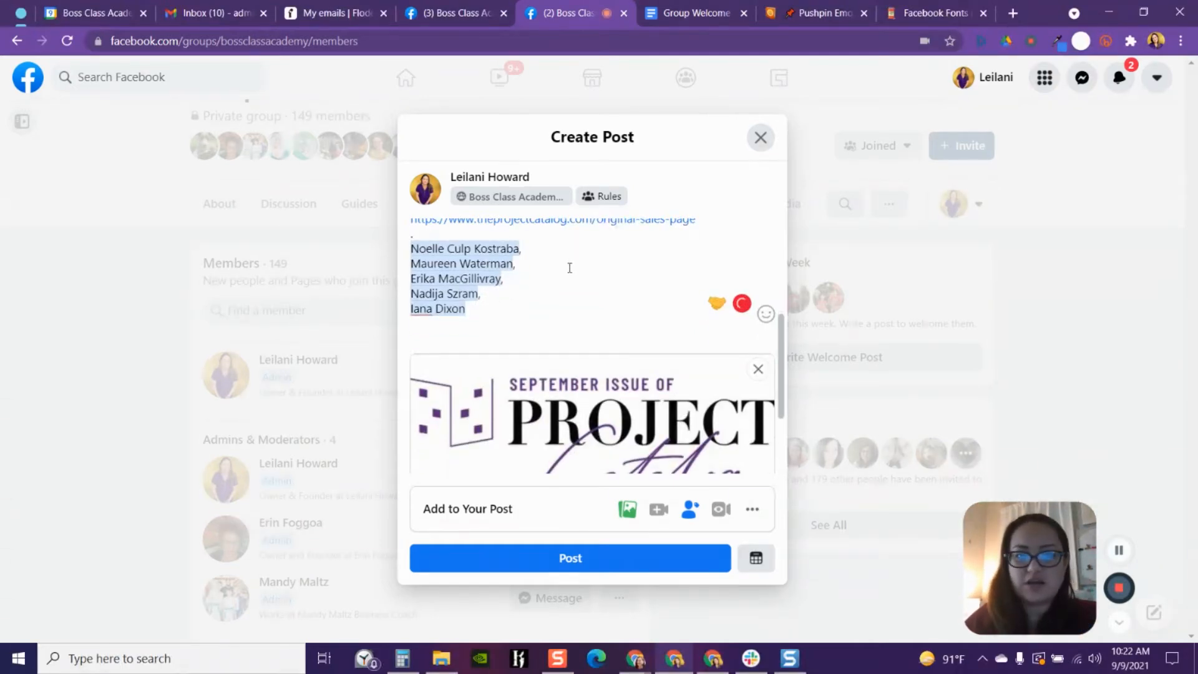
key("Return")
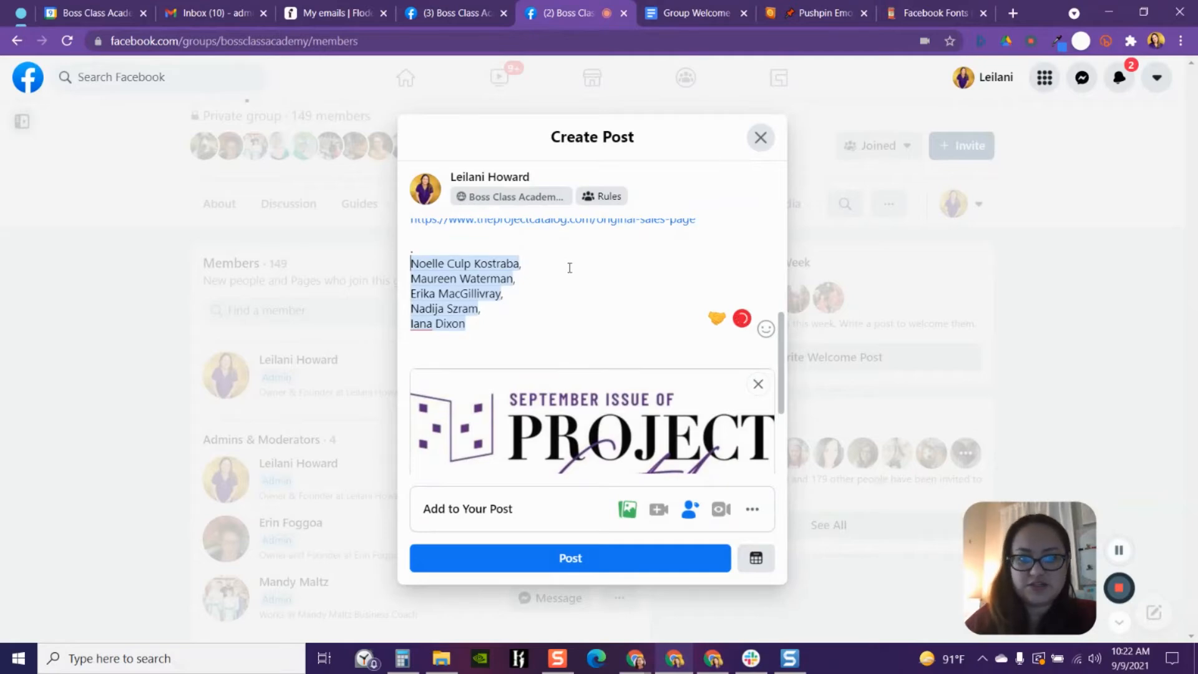
key("BackSpace")
key("BackSpace")
key("BackSpace")
key("BackSpace")
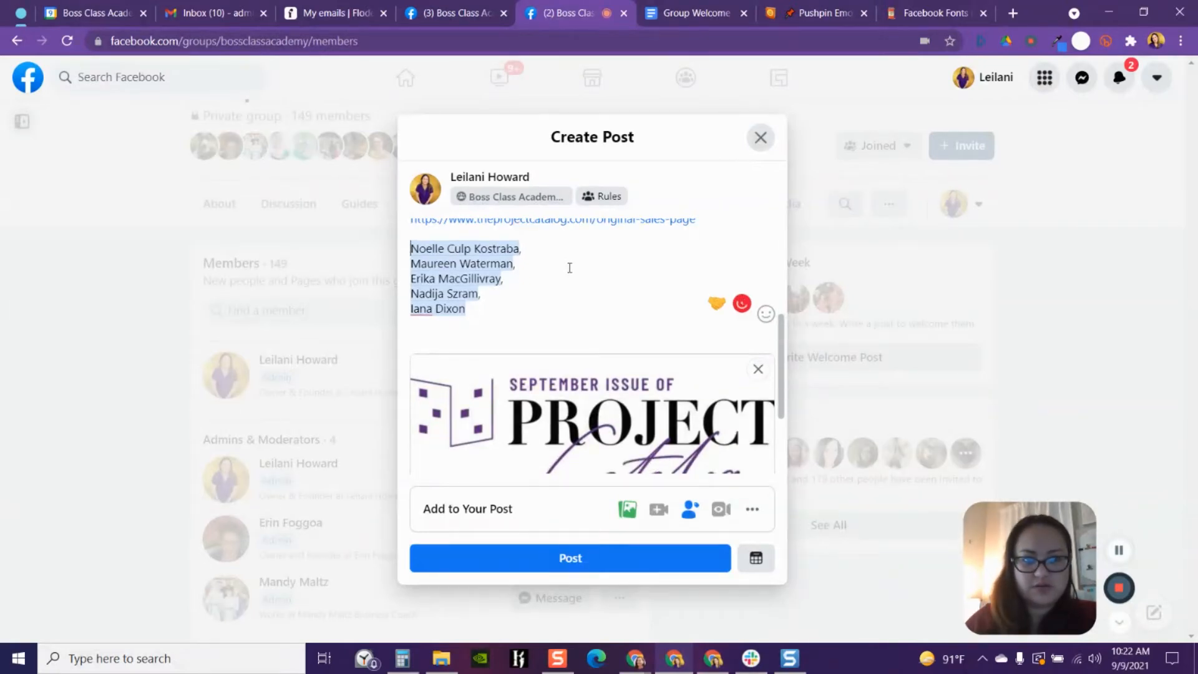
type(".")
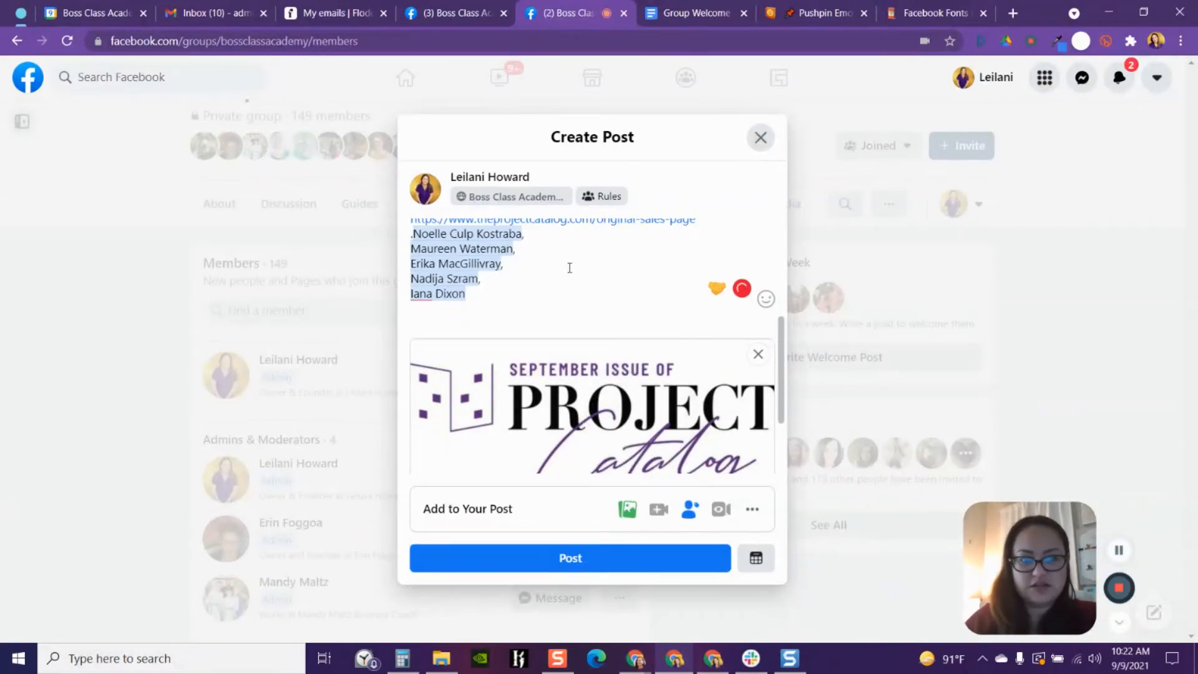
key("Return")
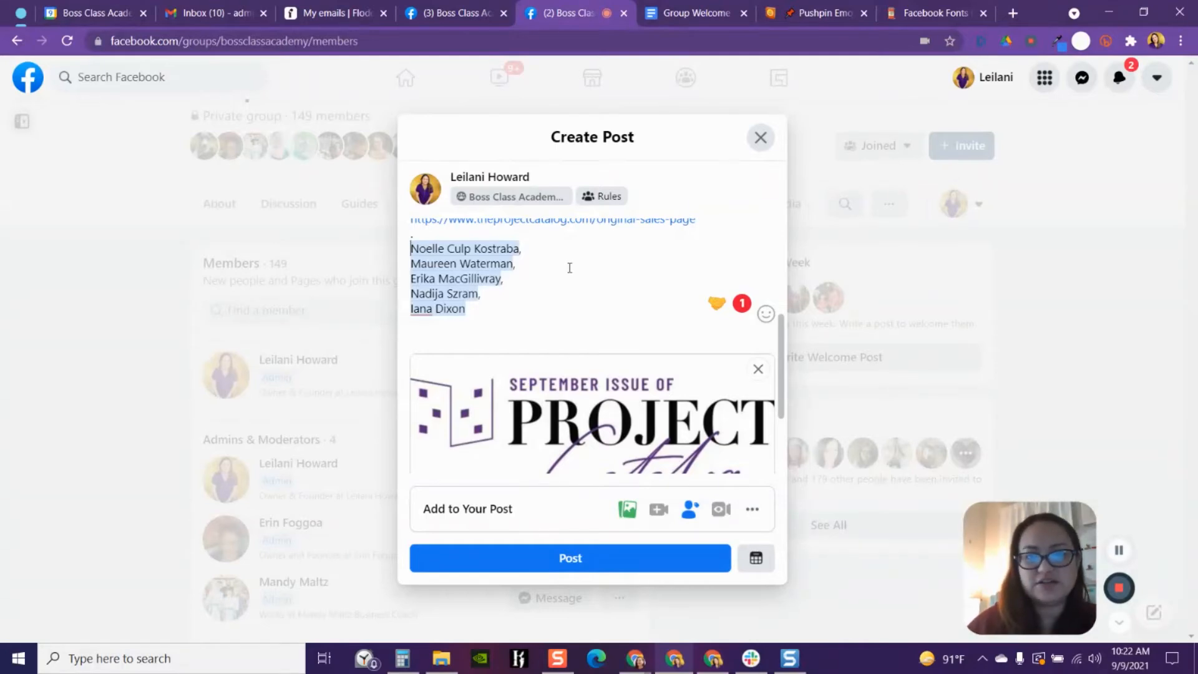
- Remove the link preview card from the post draft
scroll(578, 298, "up", 2)
scroll(583, 302, "down", 2)
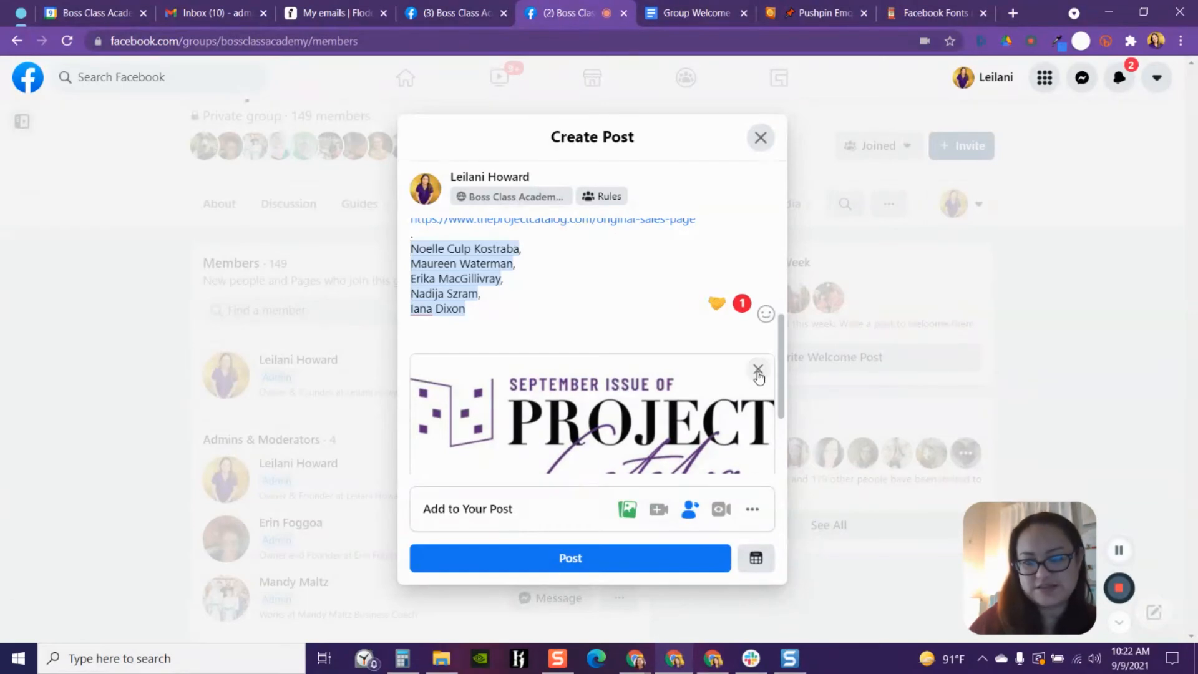
scroll(717, 375, "down", 2)
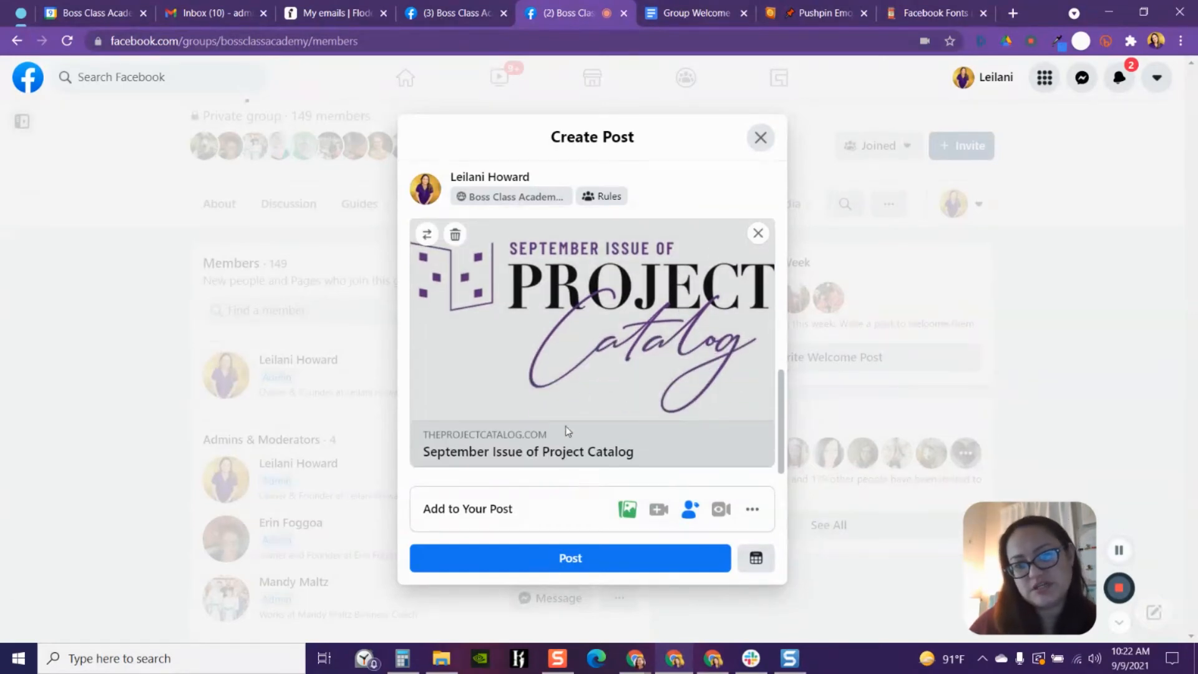
left_click(757, 233)
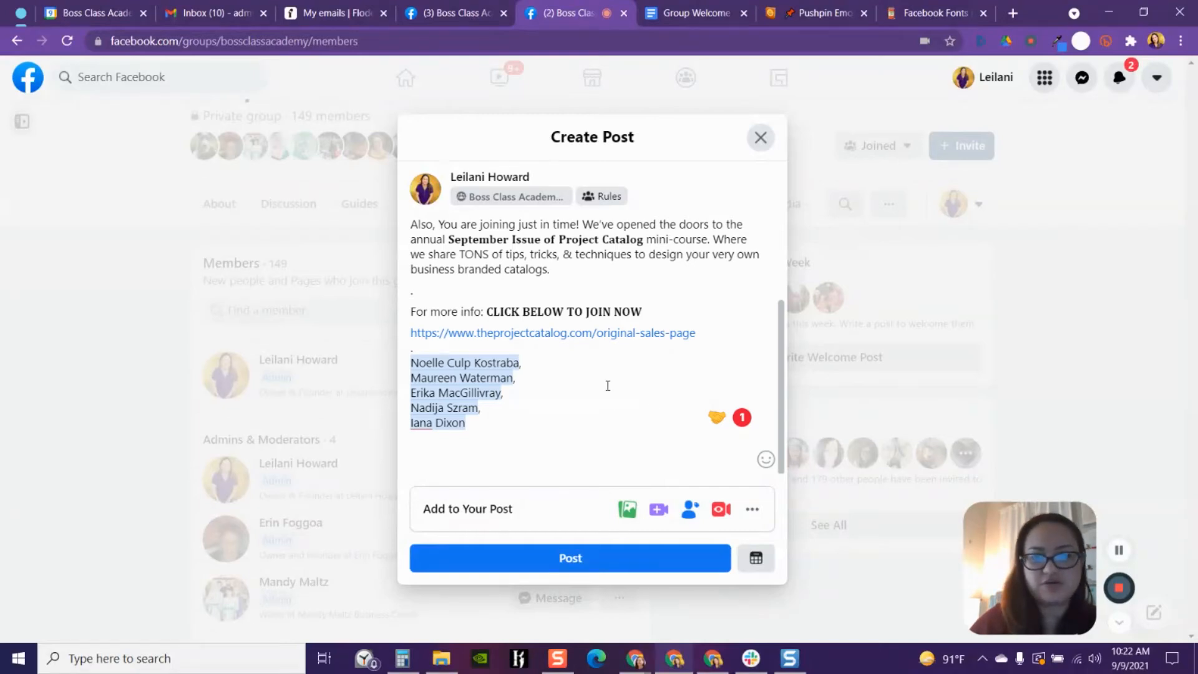
- Attach the 'Welcome to the Family' video file from the Downloads folder to the post draft
left_click(626, 510)
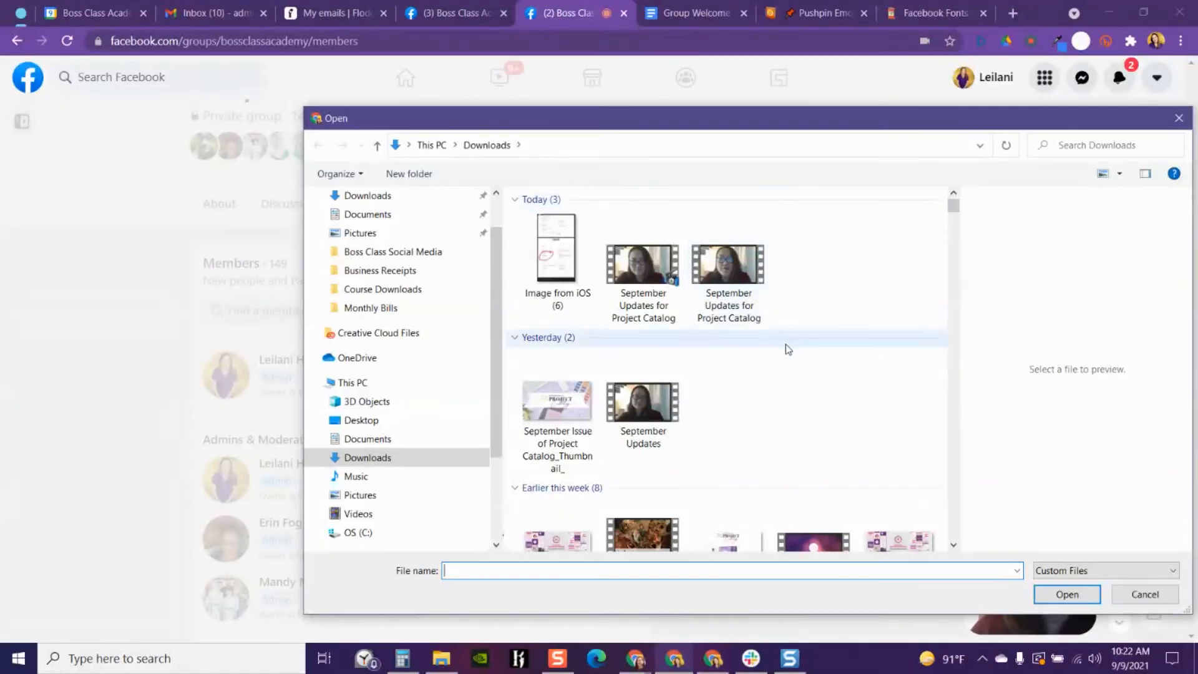
scroll(785, 343, "down", 8)
left_click(953, 194)
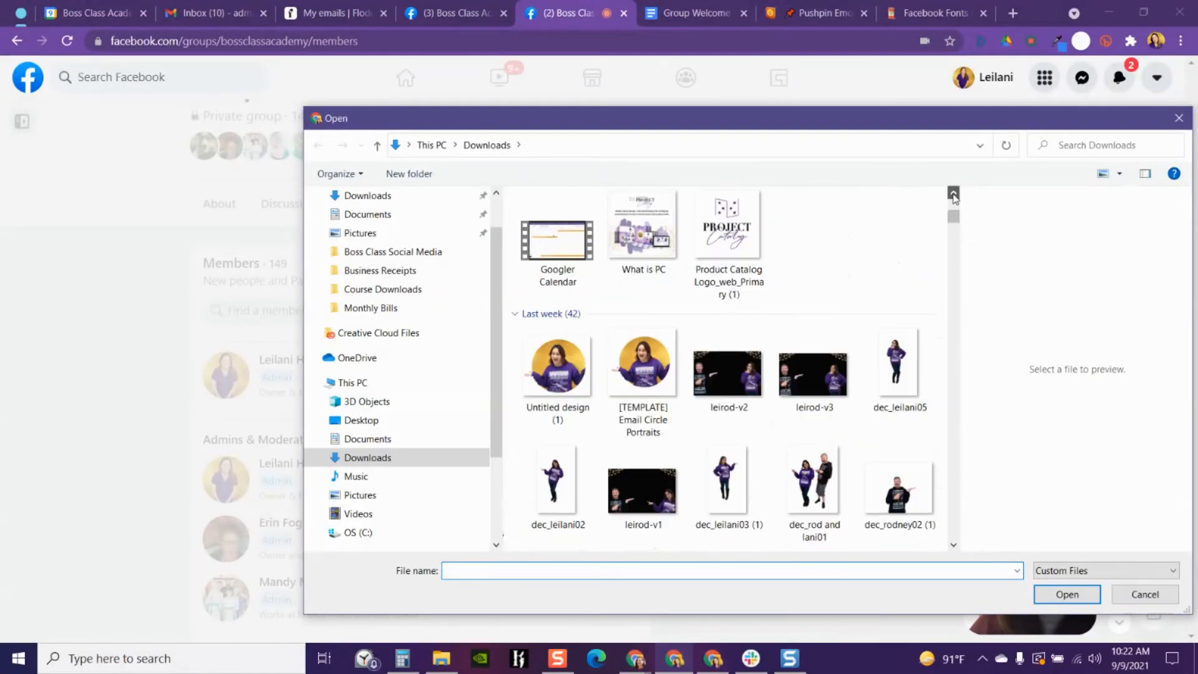
left_click(953, 194)
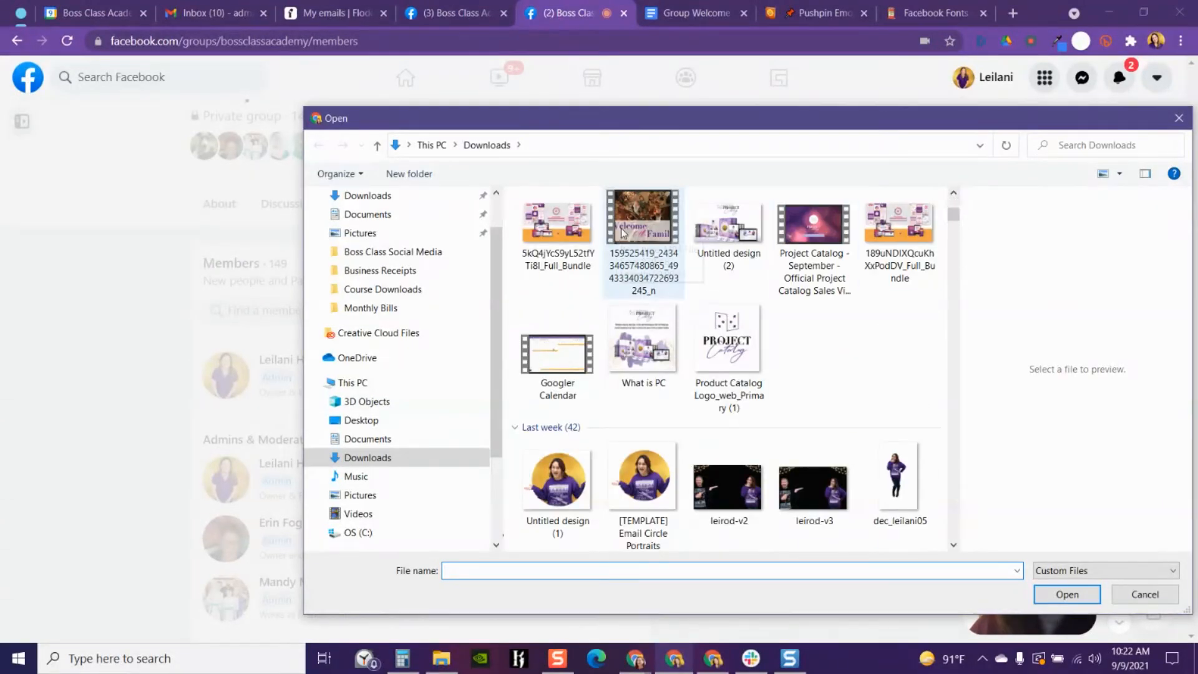
scroll(864, 333, "up", 2)
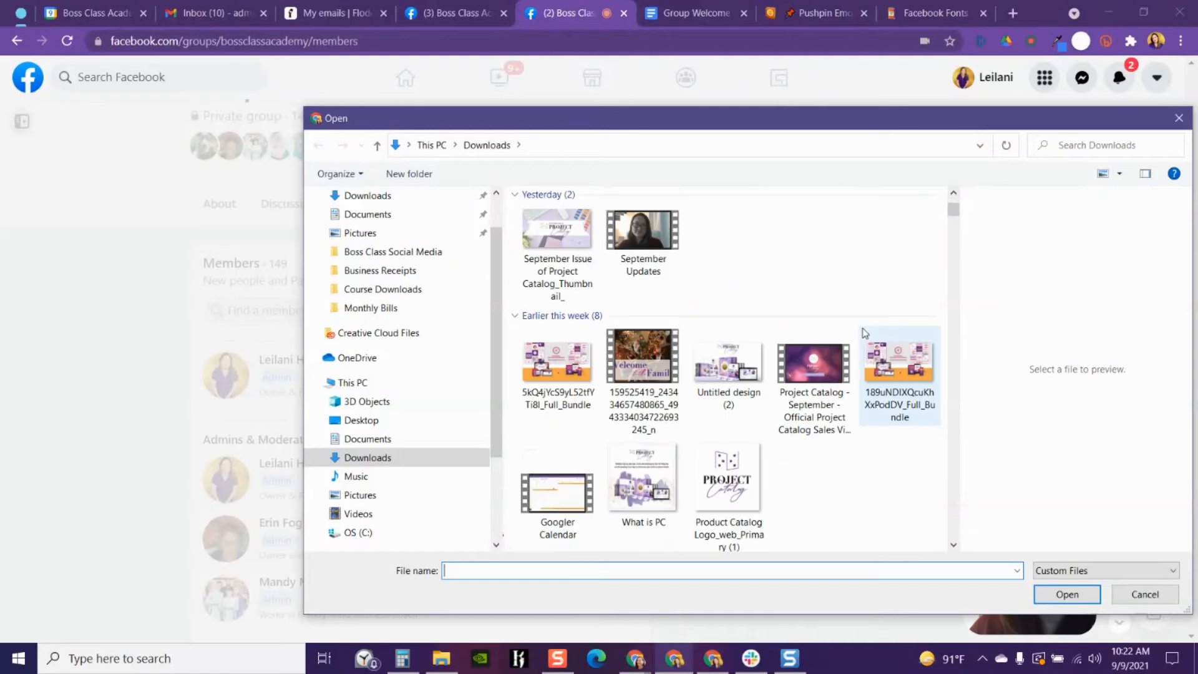
scroll(864, 333, "down", 1)
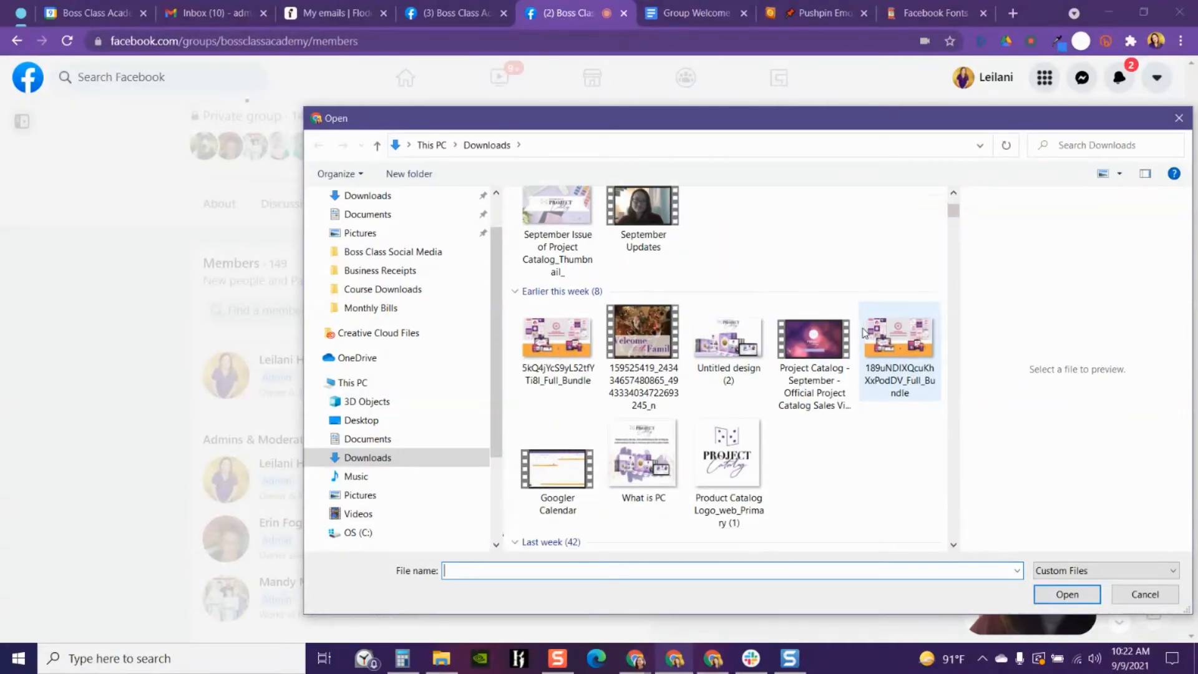
scroll(865, 333, "down", 3)
scroll(864, 333, "down", 10)
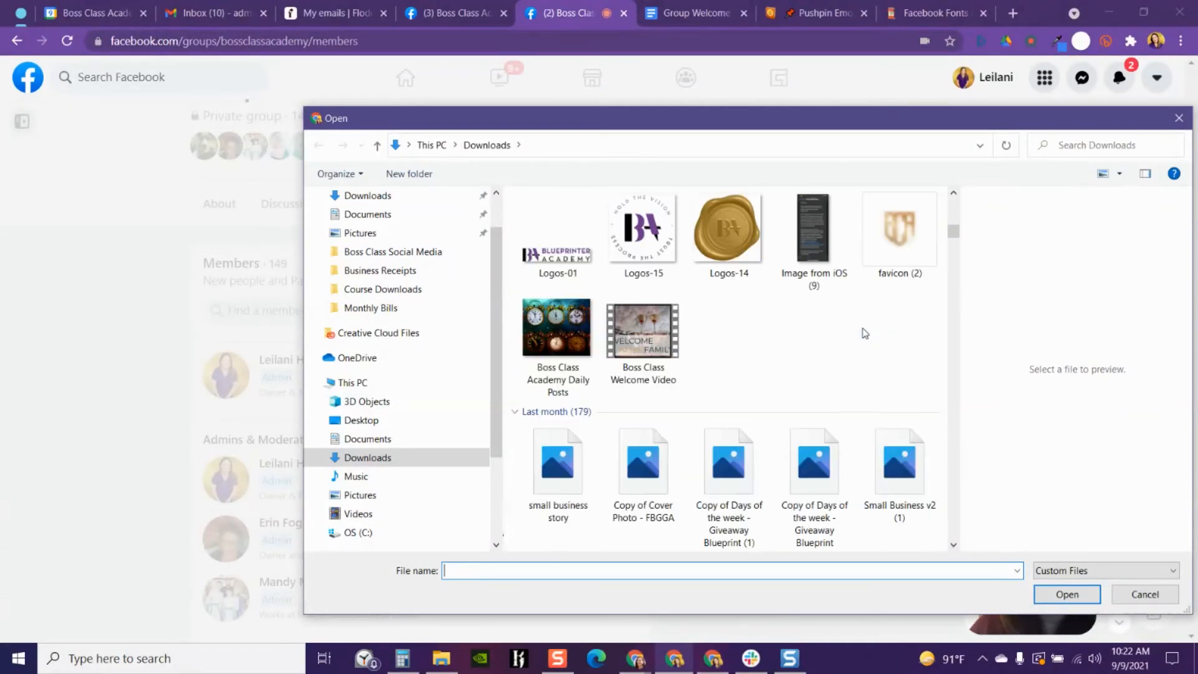
scroll(864, 333, "down", 6)
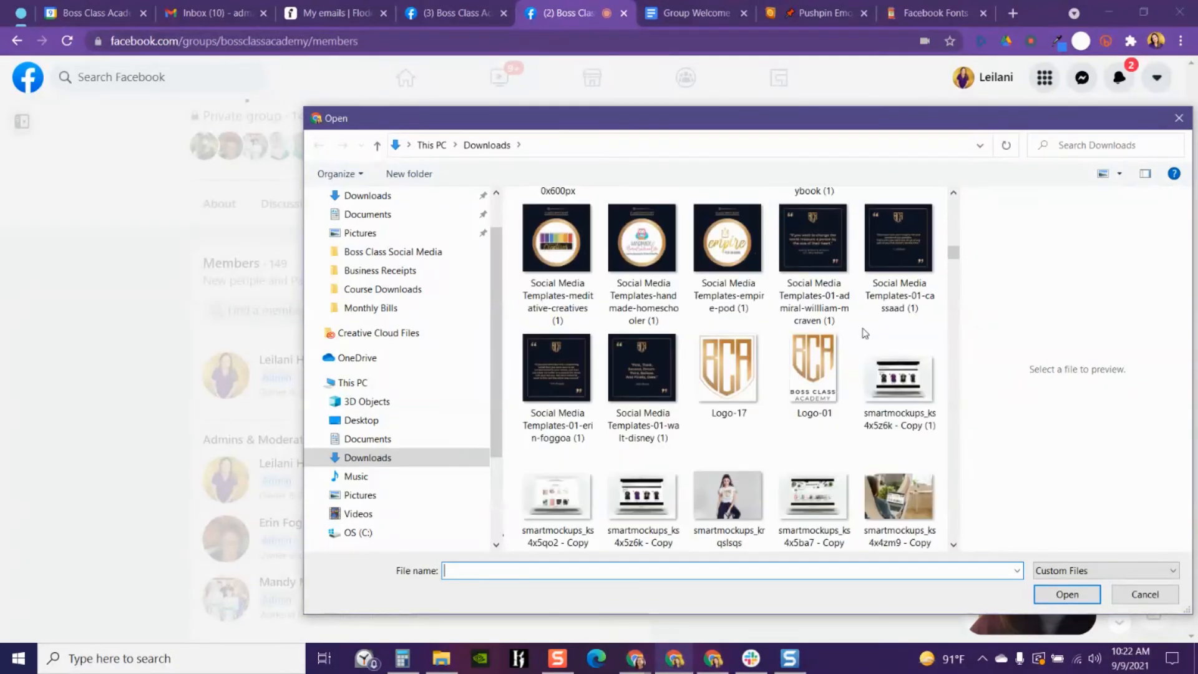
left_click_drag(953, 270, 950, 217)
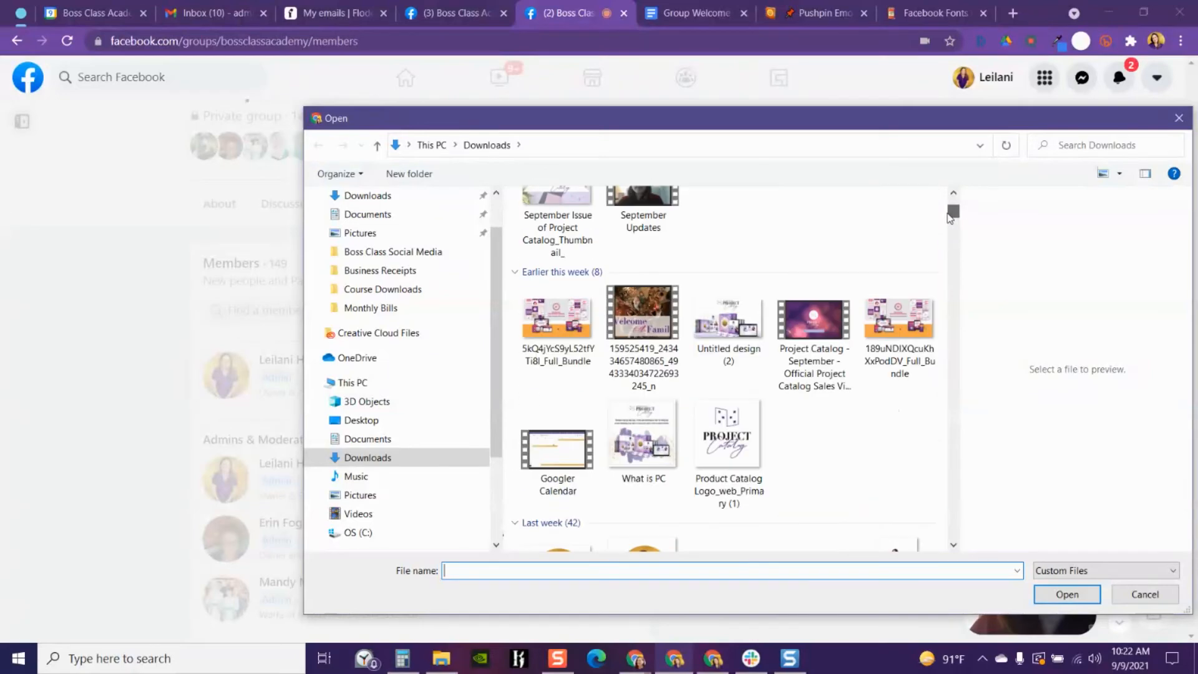
scroll(788, 348, "up", 3)
scroll(789, 348, "down", 10)
scroll(790, 350, "up", 3)
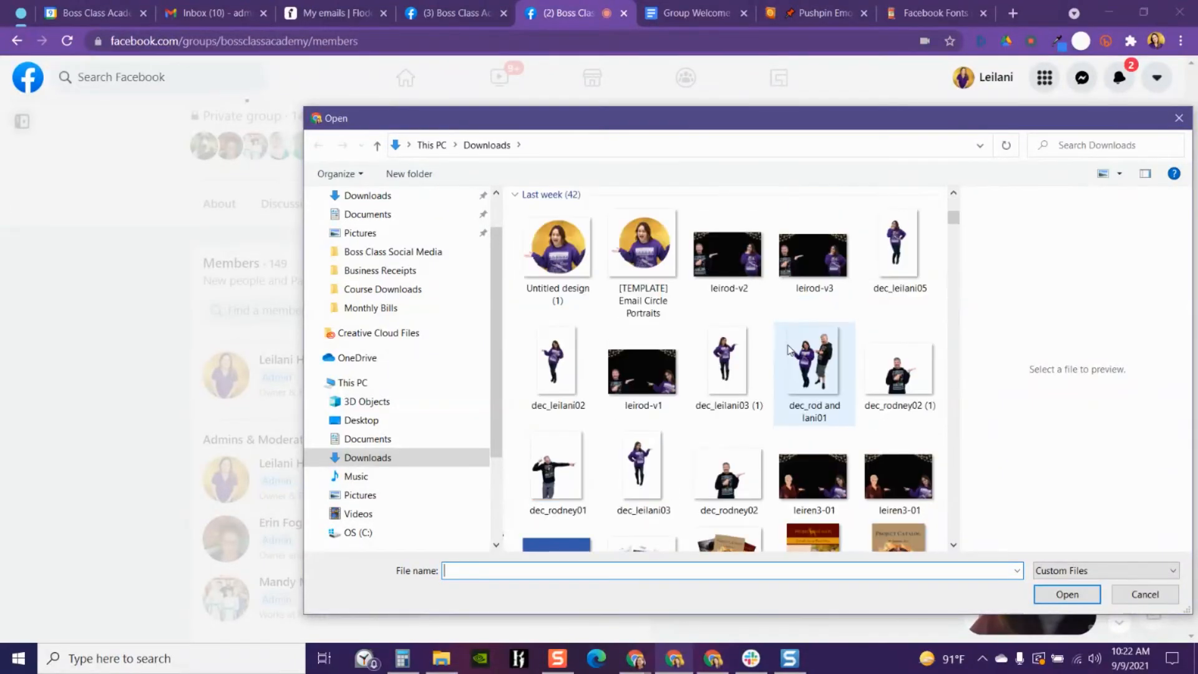
scroll(723, 362, "up", 3)
left_click(643, 249)
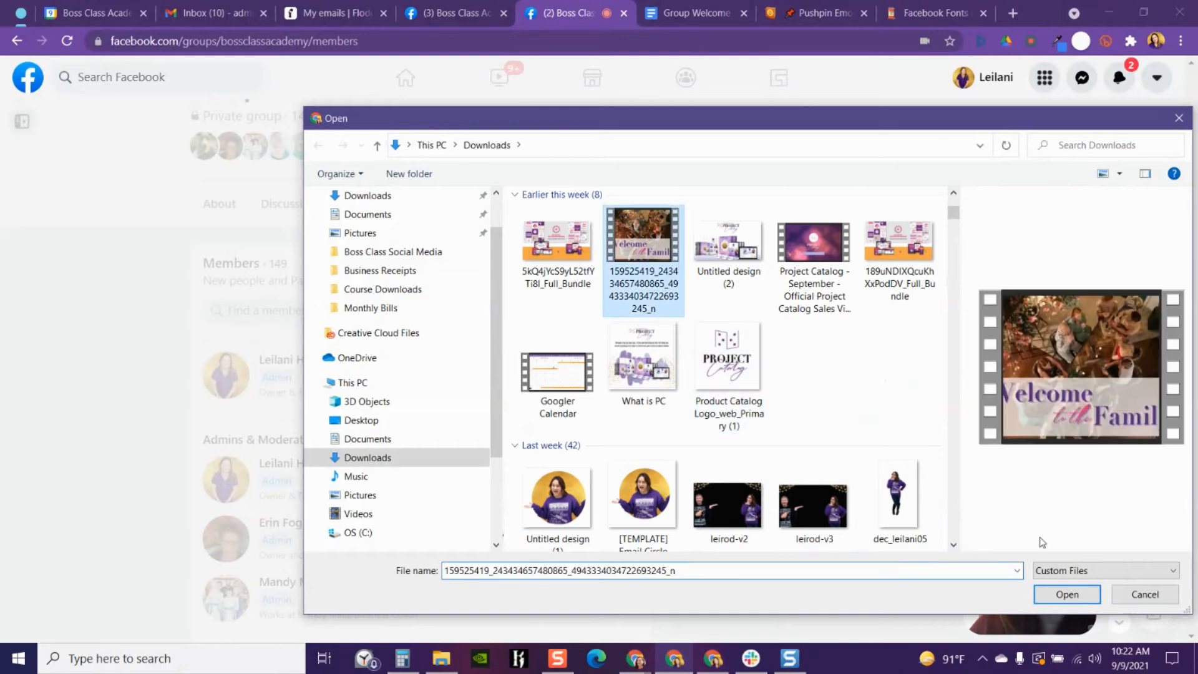
left_click(1067, 594)
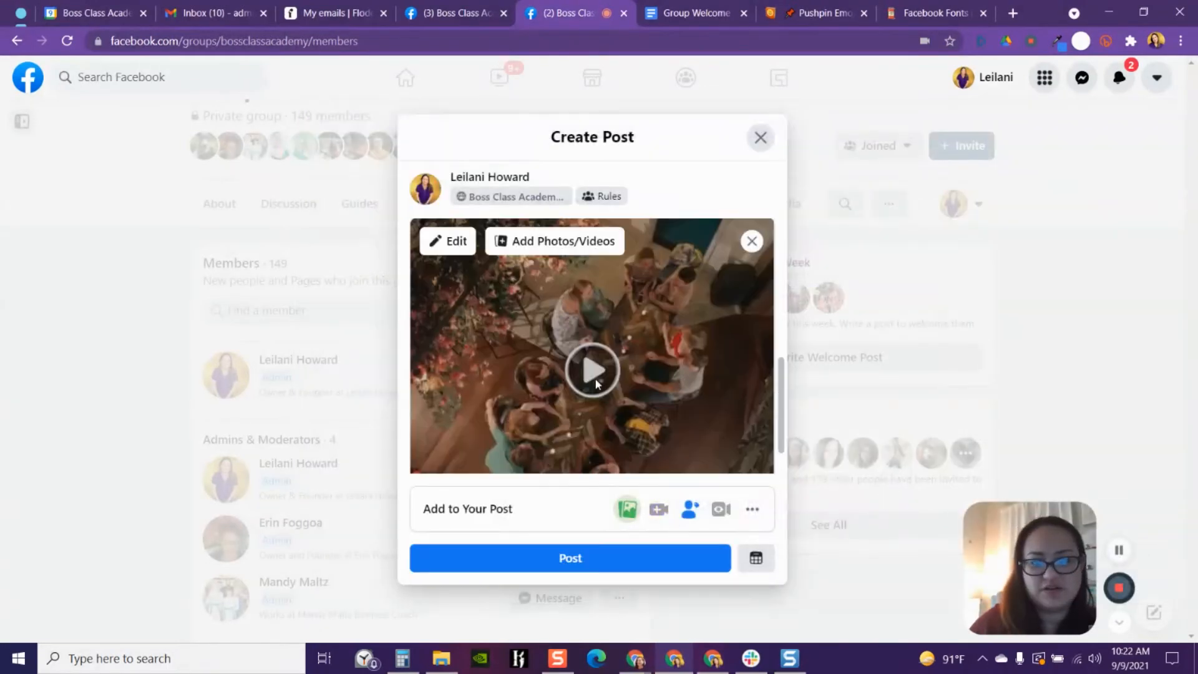
- Schedule the post for Sep 9, 2021 at 10:55 AM
scroll(633, 334, "down", 1)
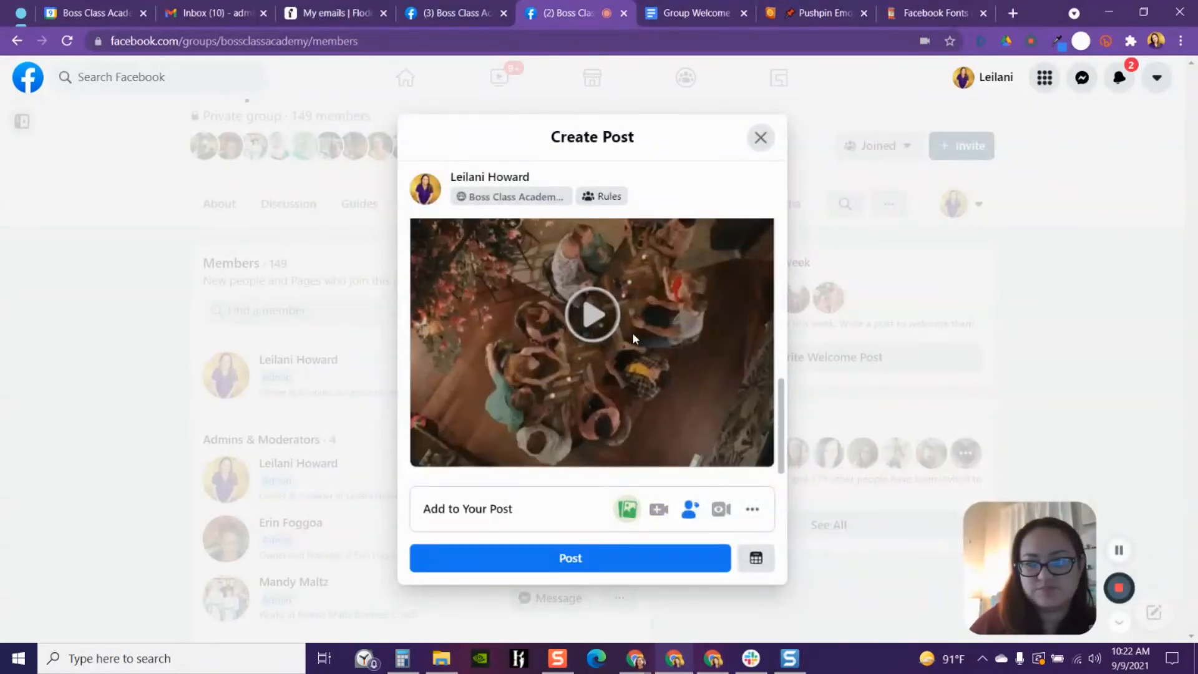
scroll(634, 338, "up", 5)
scroll(634, 338, "down", 5)
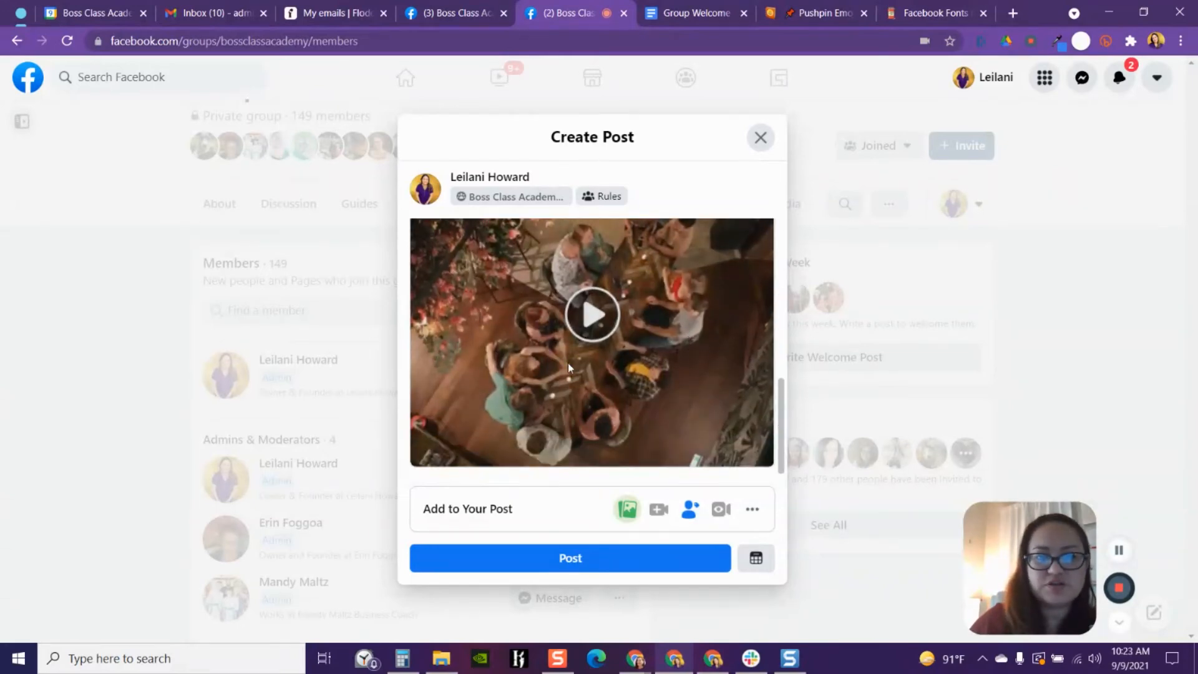
scroll(677, 335, "up", 1)
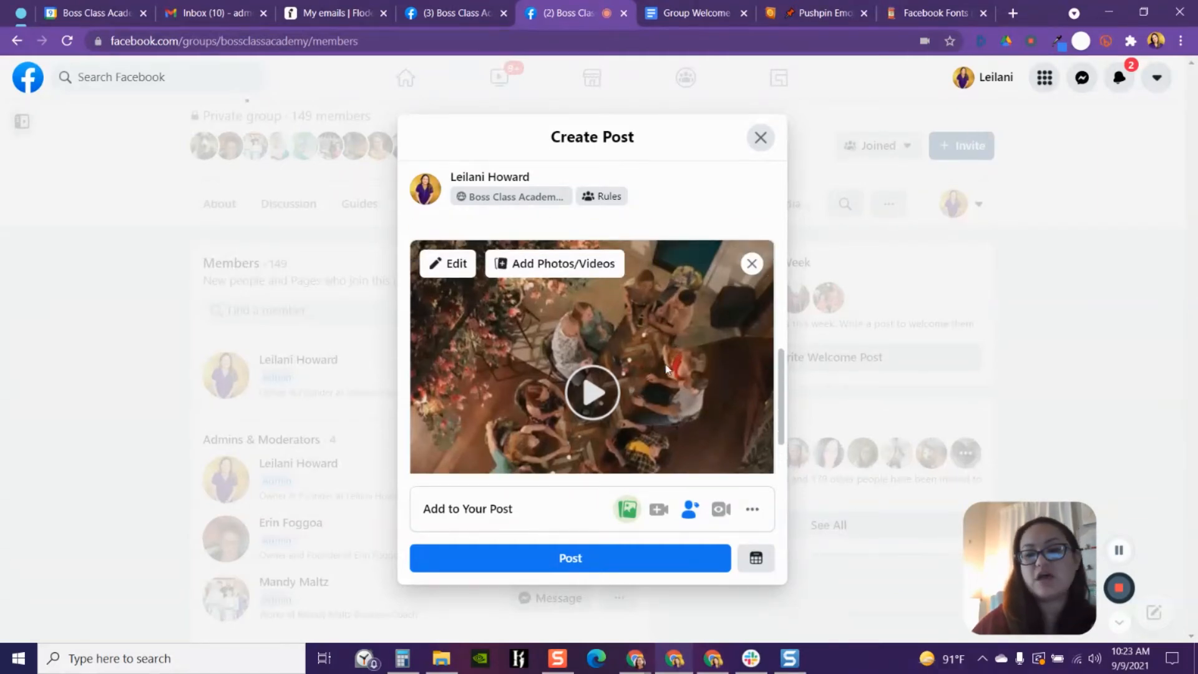
left_click(756, 558)
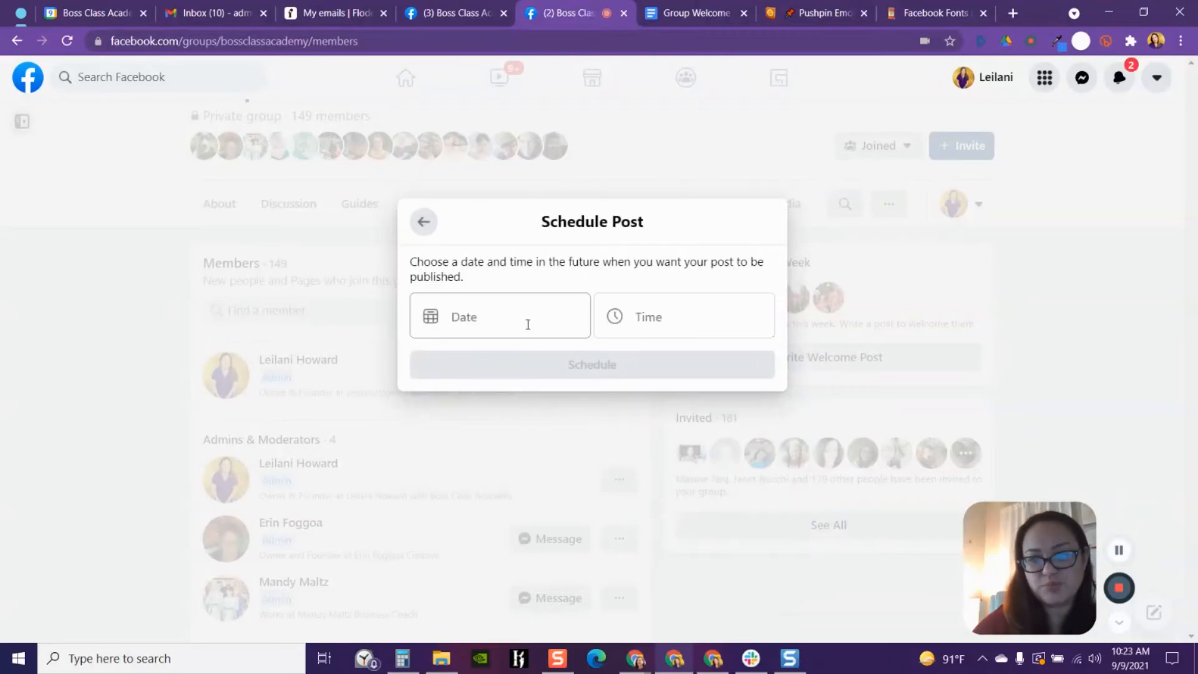
left_click(528, 325)
left_click(557, 443)
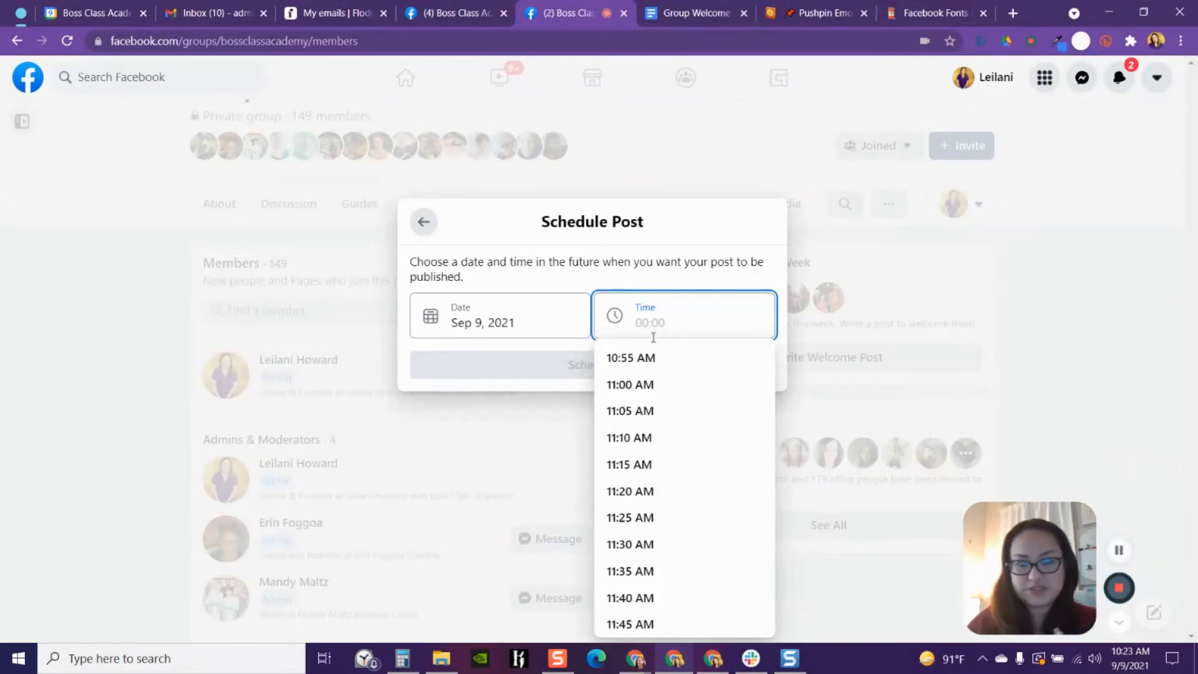
left_click(624, 360)
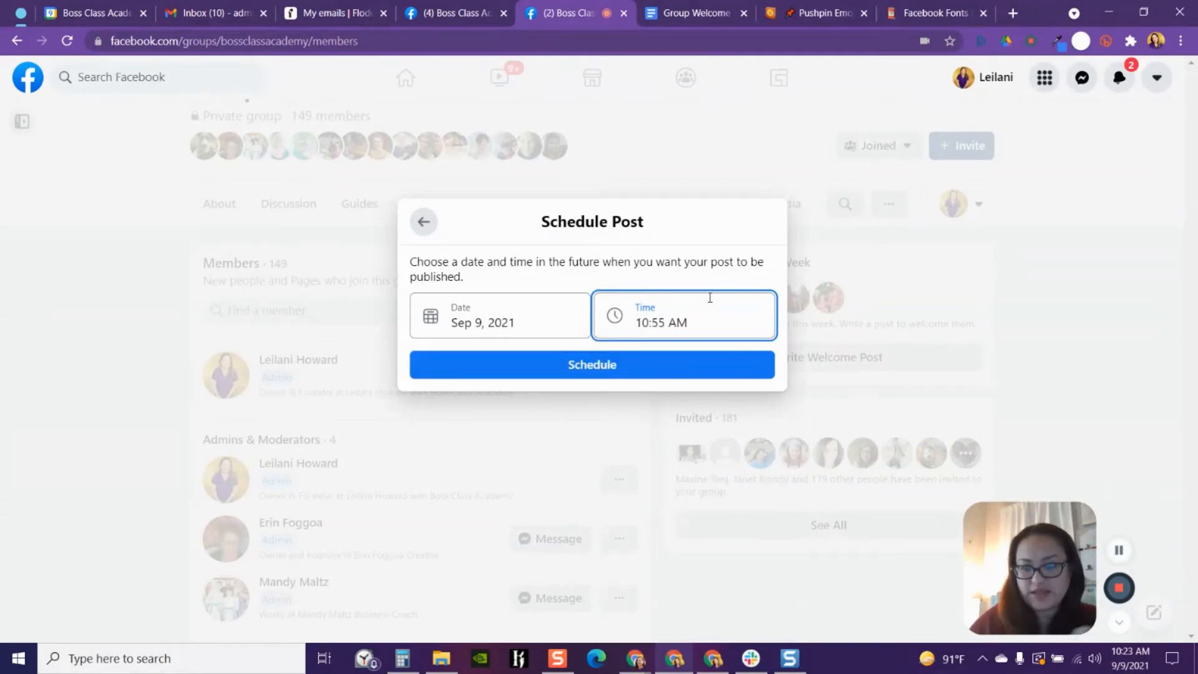
left_click(592, 368)
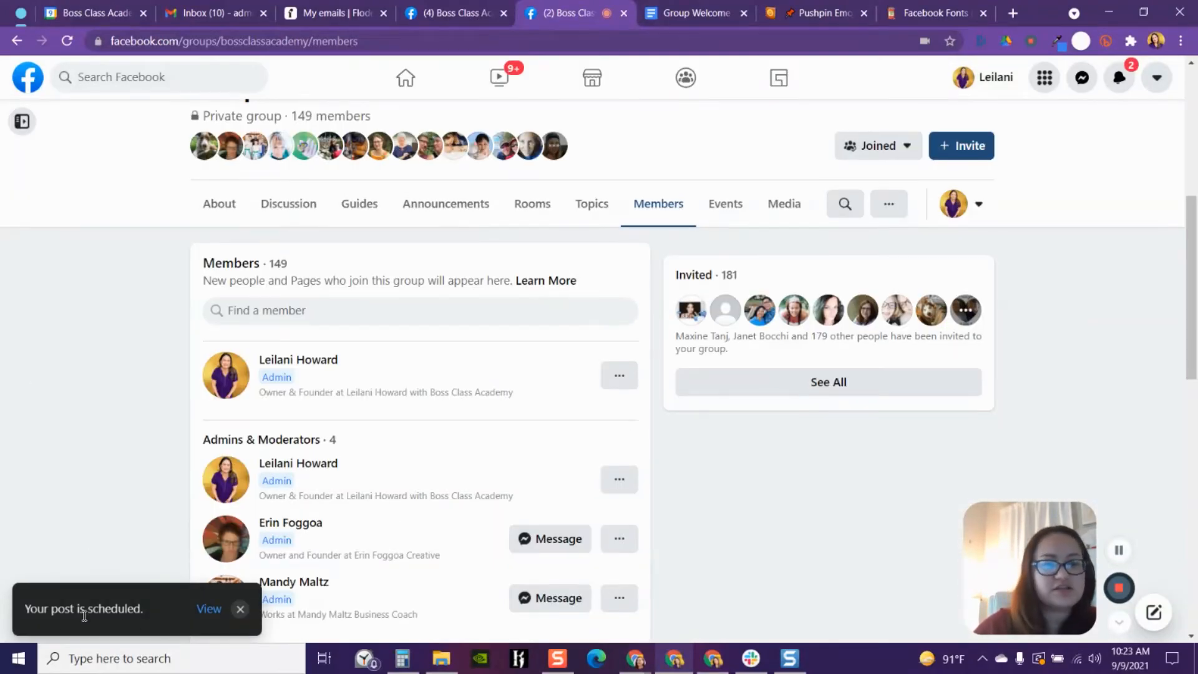
- Open the group's scheduled posts list and refresh it
left_click(206, 611)
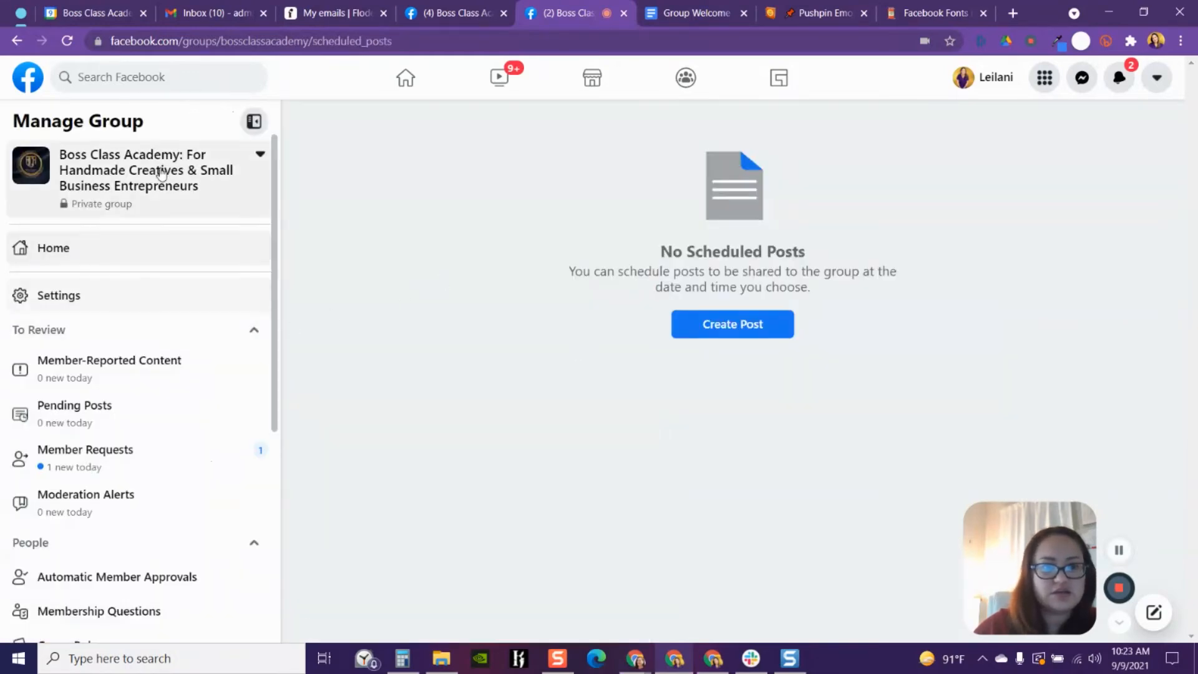
left_click(67, 42)
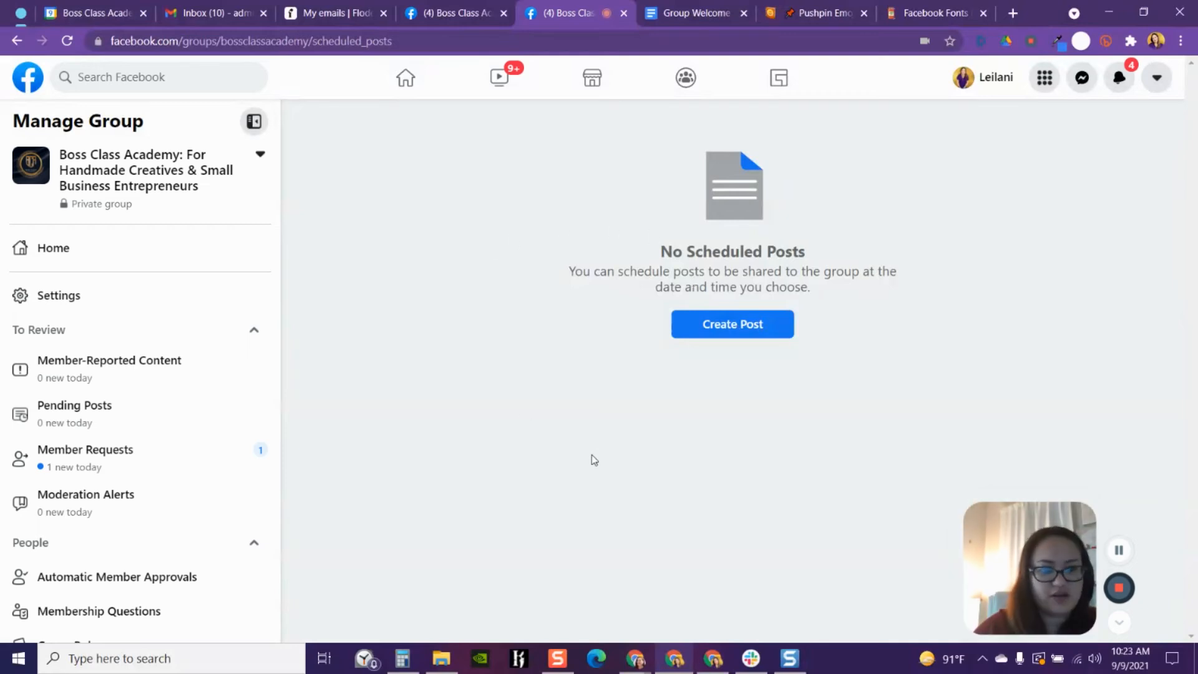
scroll(166, 532, "down", 5)
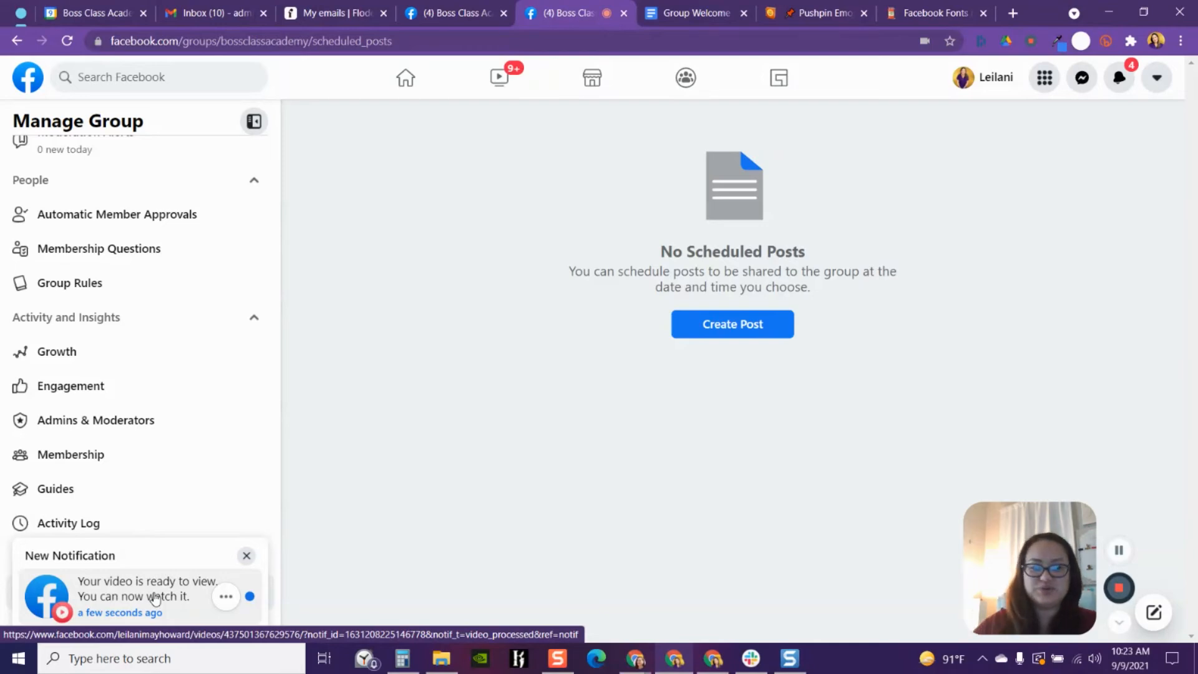
- Open the video-ready notification, expand the post's full text, and close the video viewer
left_click(155, 598)
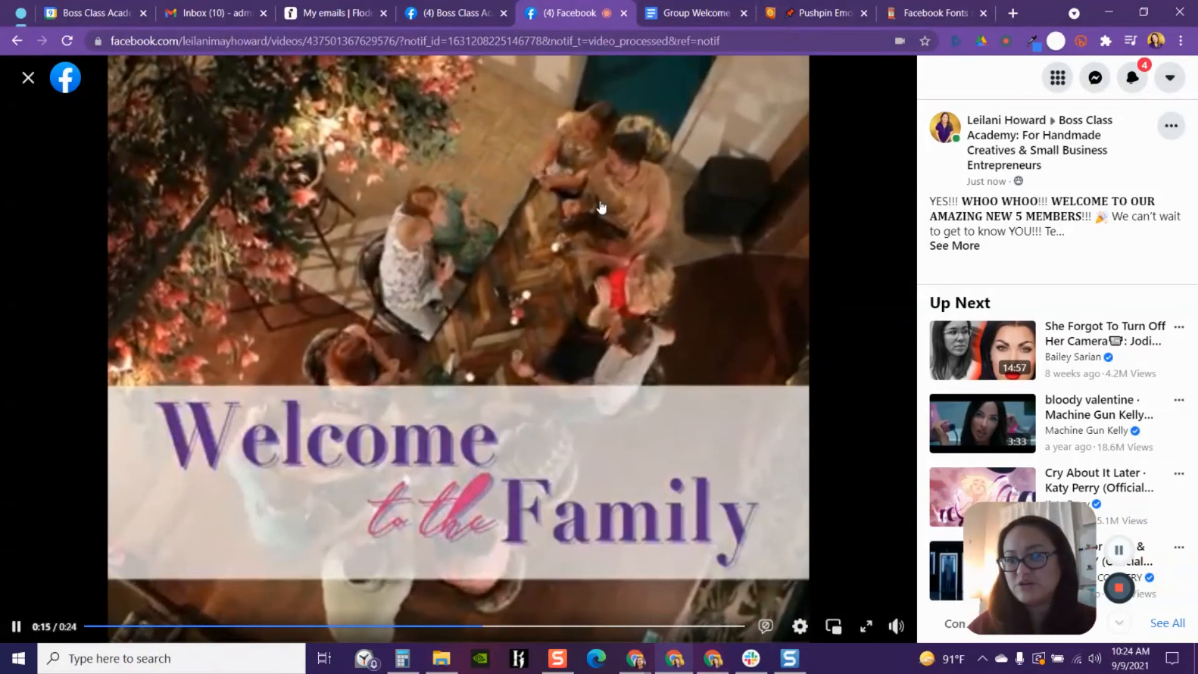
left_click(954, 245)
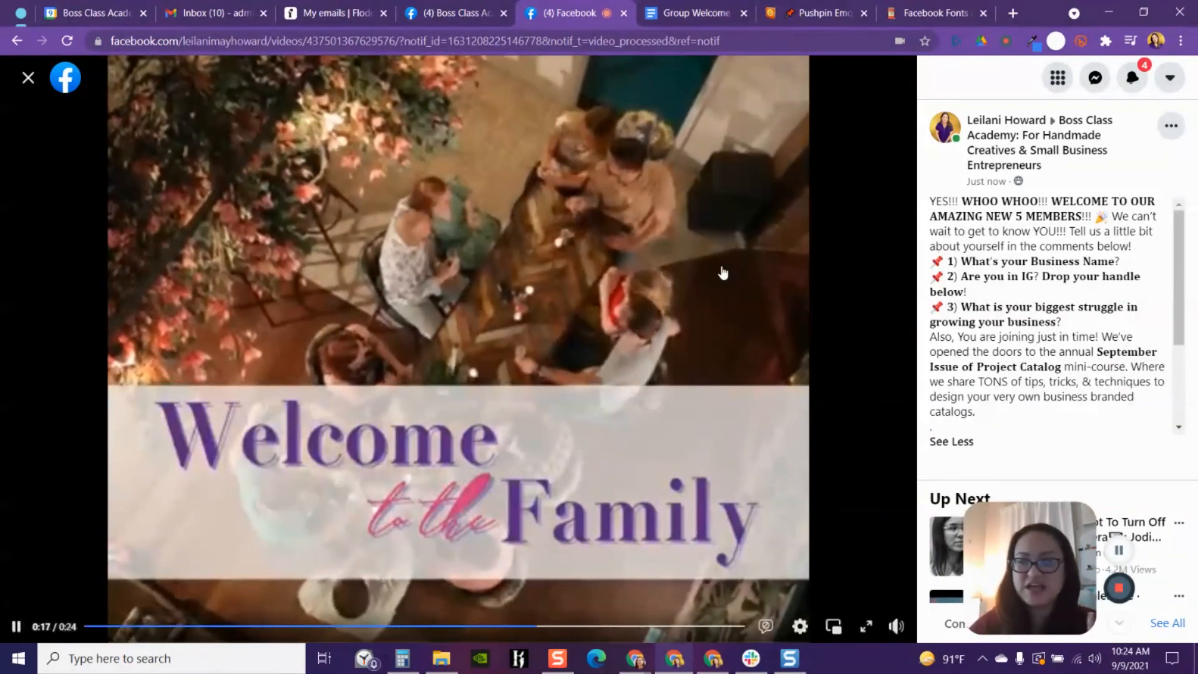
left_click(27, 80)
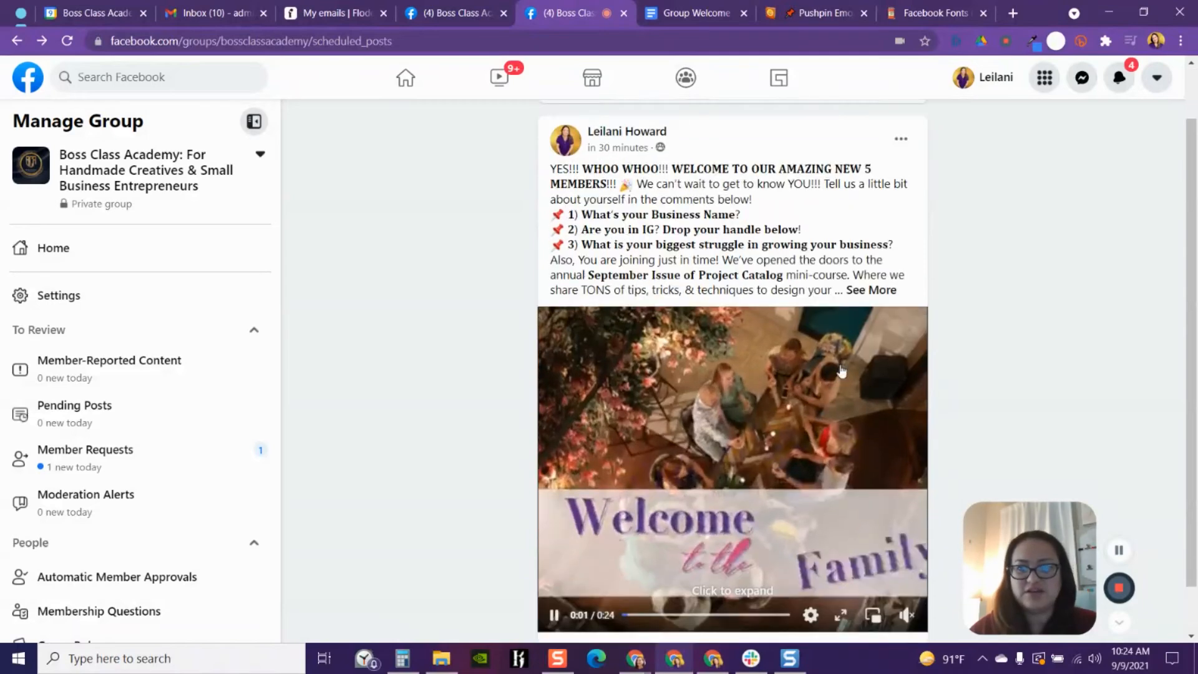
- Refresh the scheduled posts page until the scheduled welcome post appears
scroll(842, 370, "down", 1)
scroll(841, 371, "up", 2)
left_click(901, 203)
left_click(901, 205)
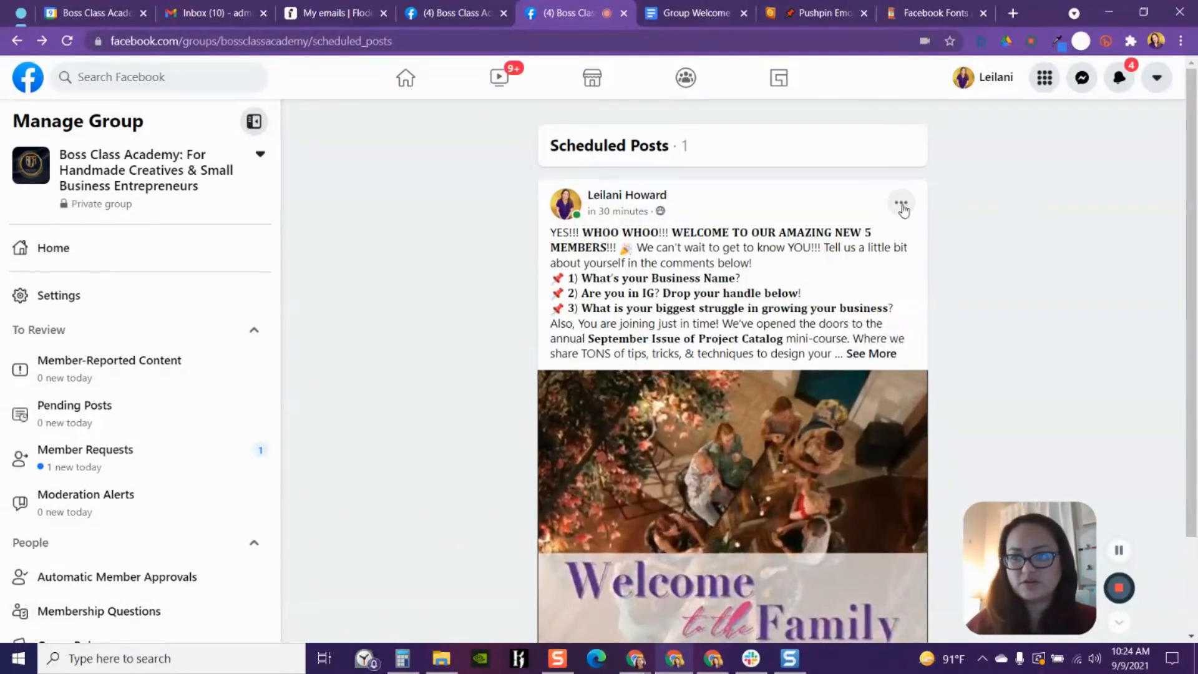
left_click(67, 41)
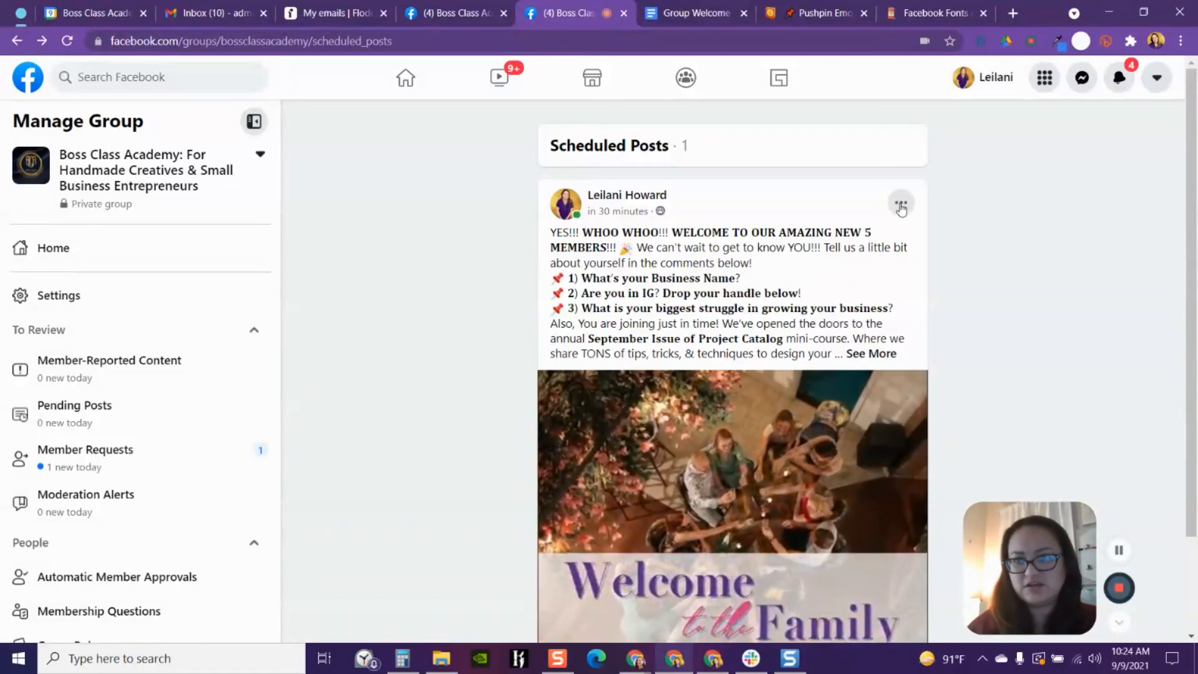
scroll(976, 214, "down", 2)
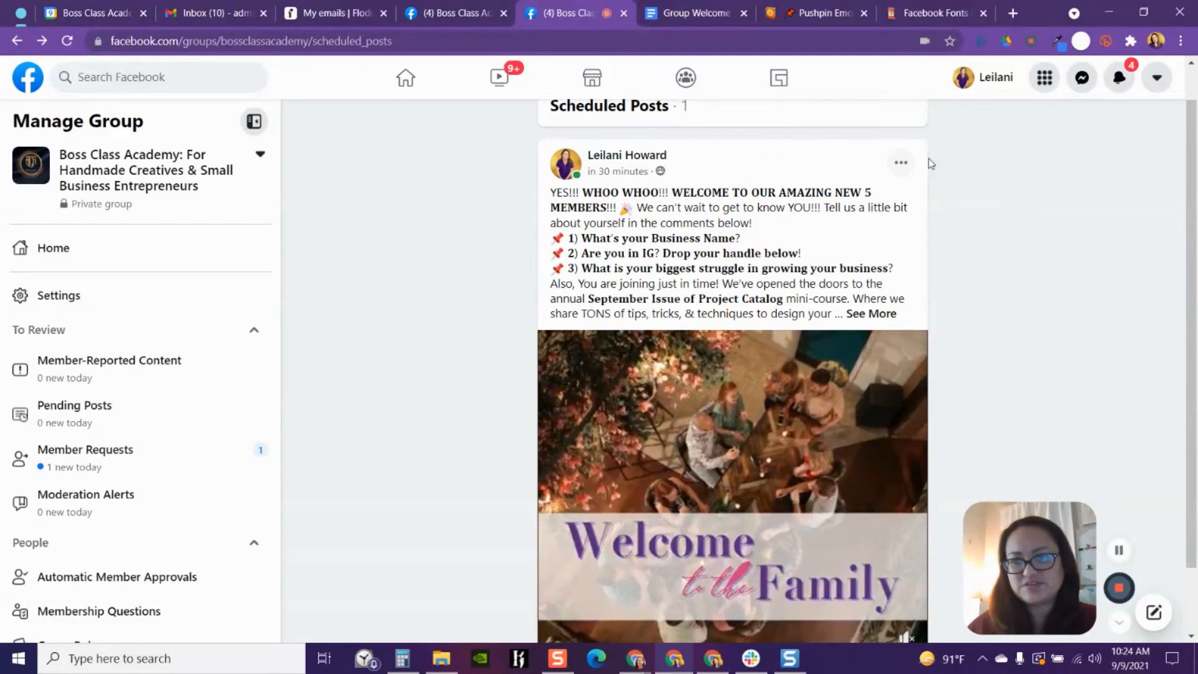
left_click(67, 42)
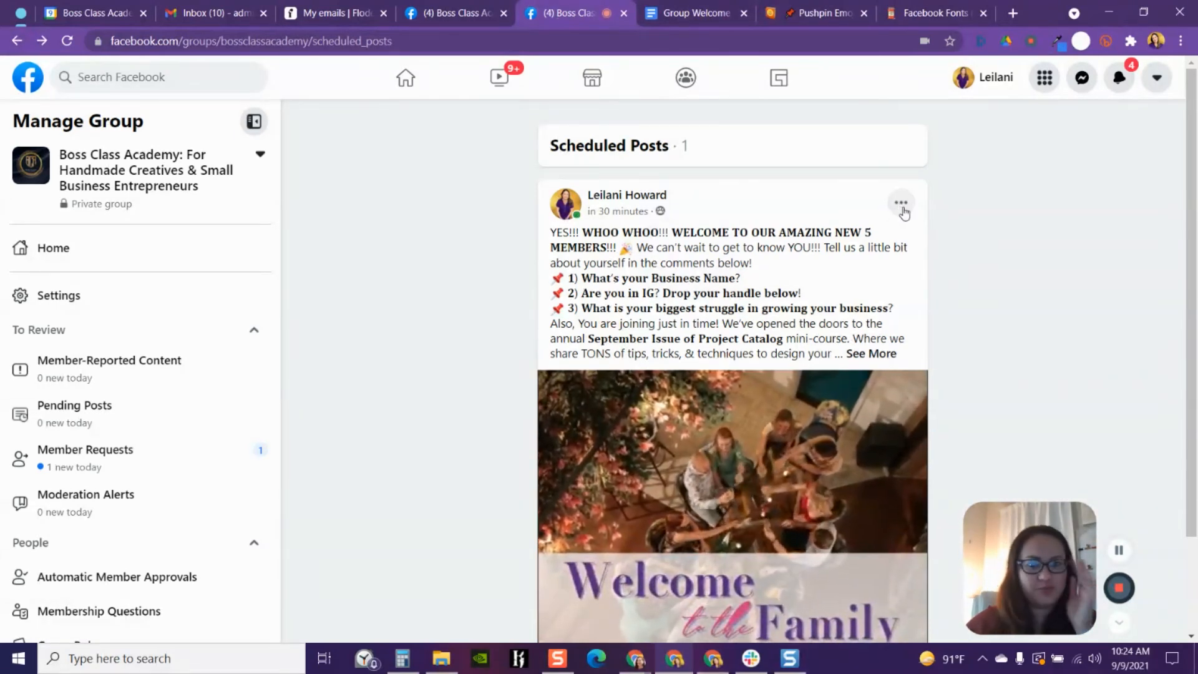
- Expand the scheduled welcome post's full text and review it down to the attached video
left_click(881, 353)
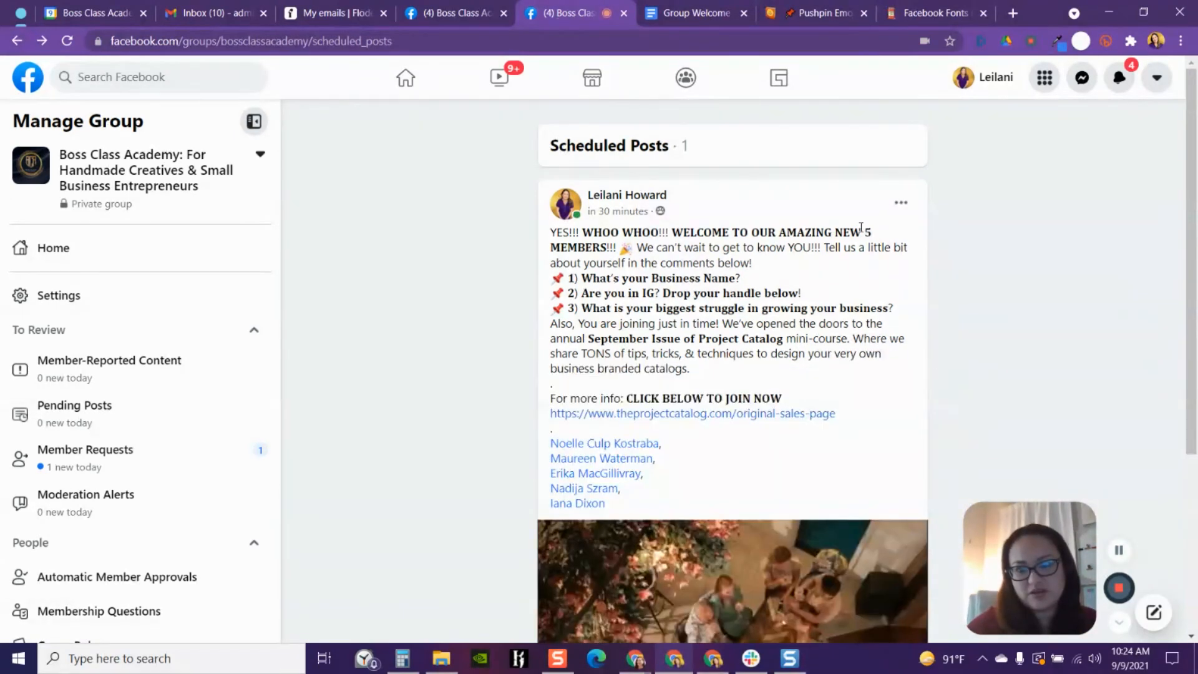
scroll(987, 284, "down", 4)
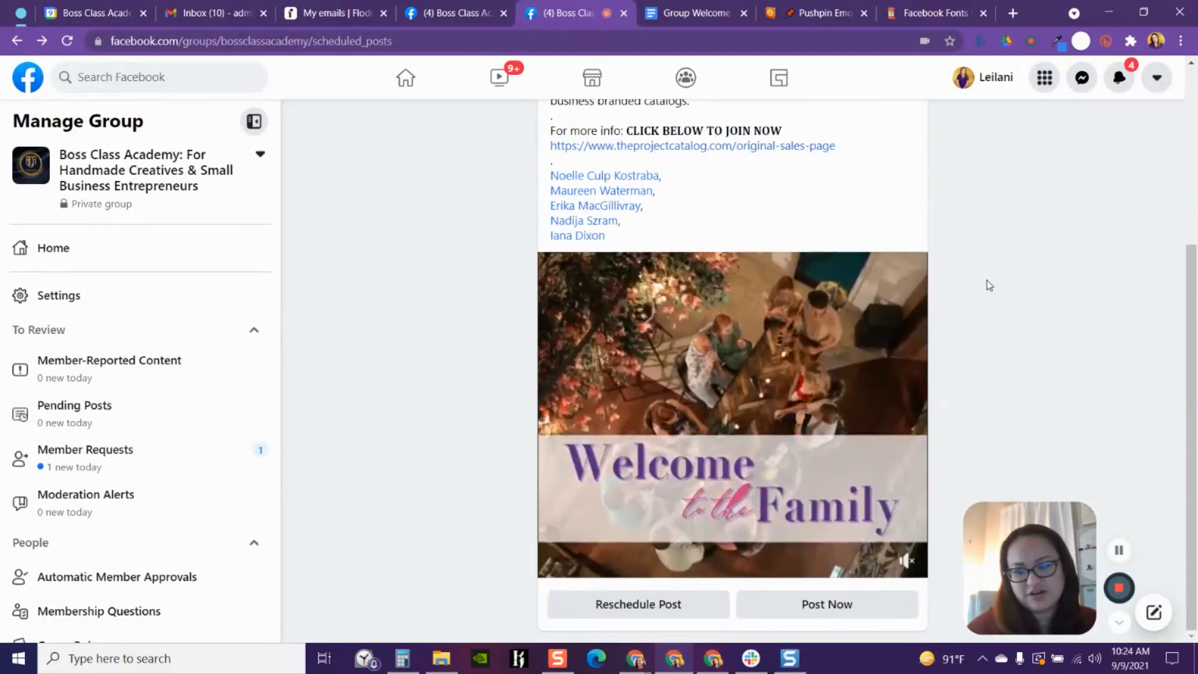
scroll(989, 286, "up", 2)
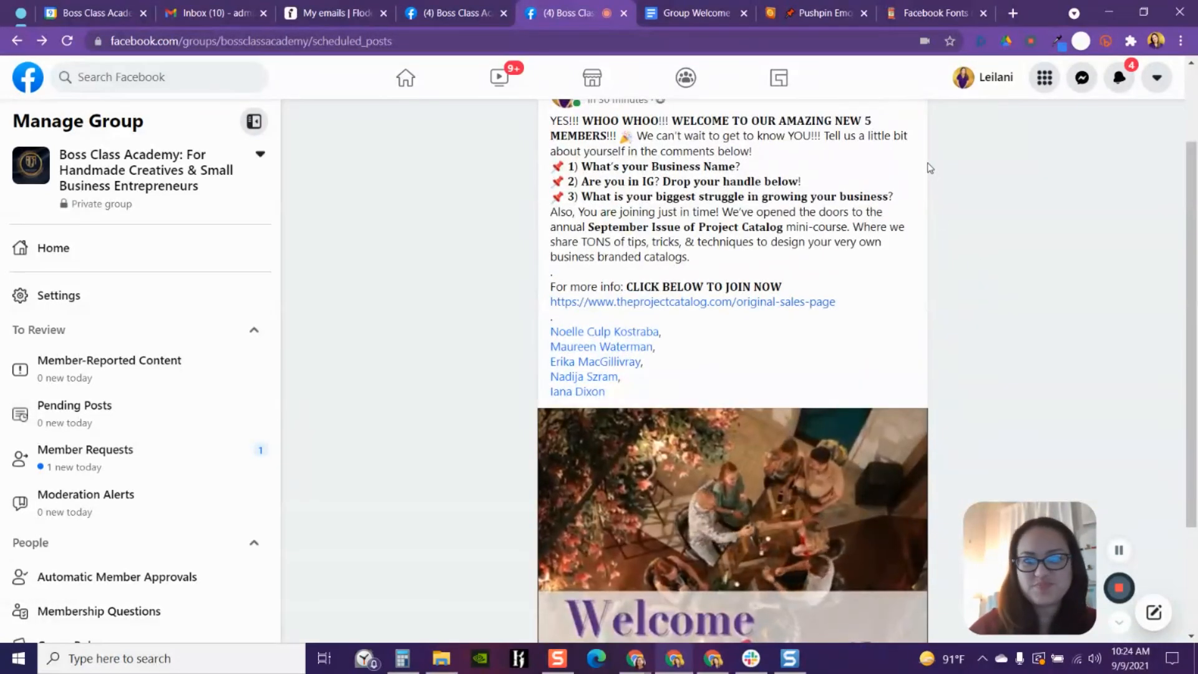
scroll(923, 187, "up", 1)
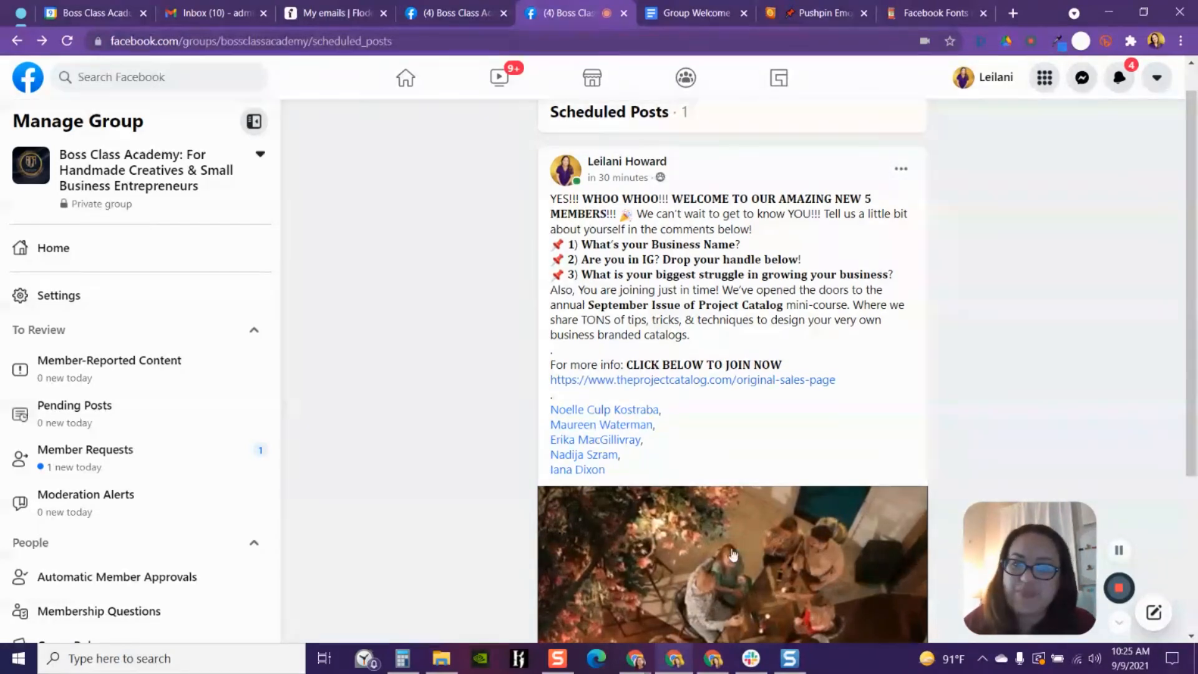
scroll(709, 558, "down", 2)
scroll(684, 349, "up", 1)
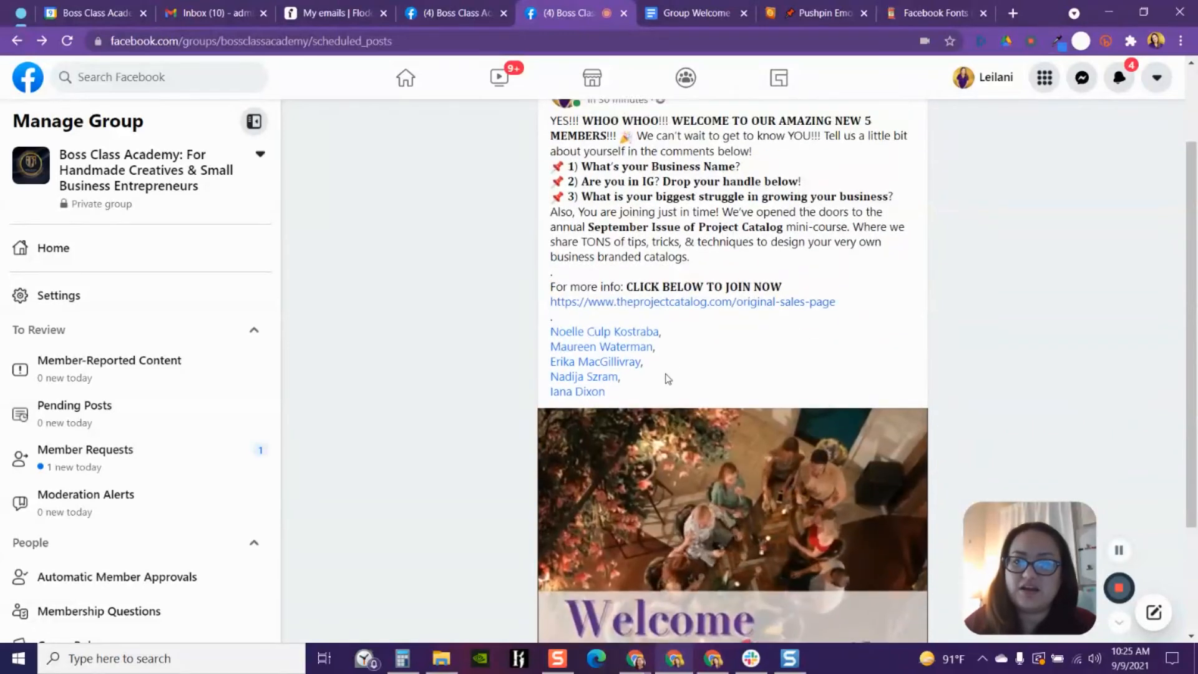
scroll(680, 408, "down", 1)
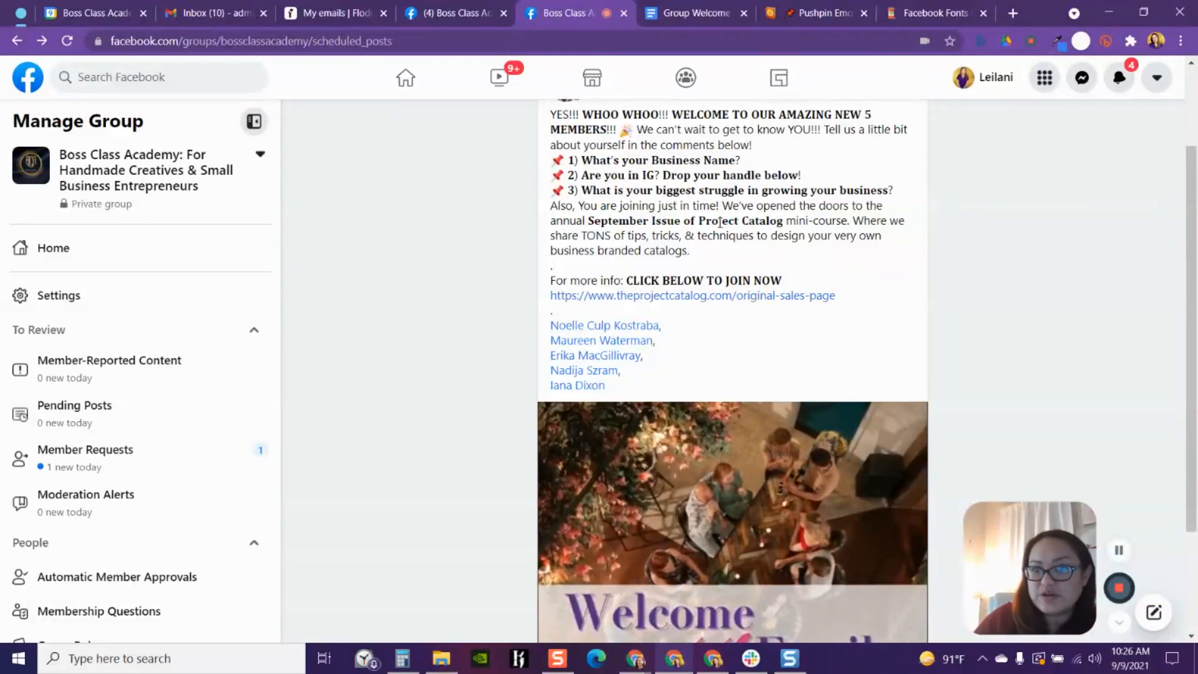
scroll(854, 269, "down", 2)
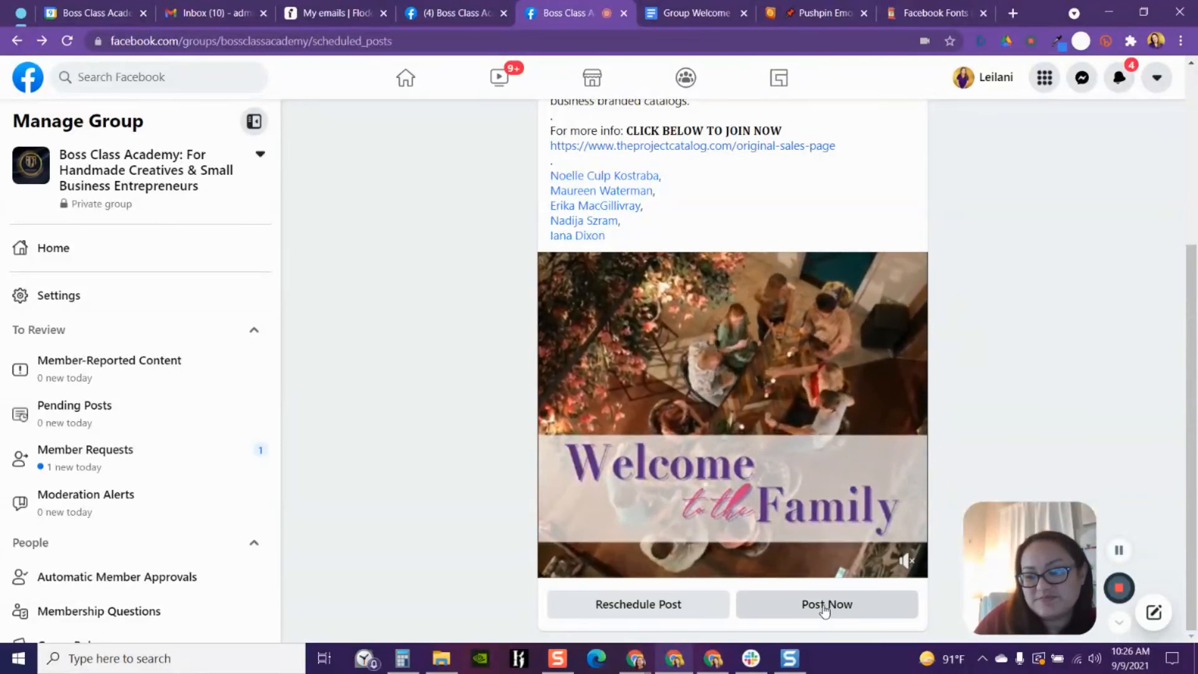
- Publish the scheduled welcome post immediately and collapse the group management panel
left_click(825, 608)
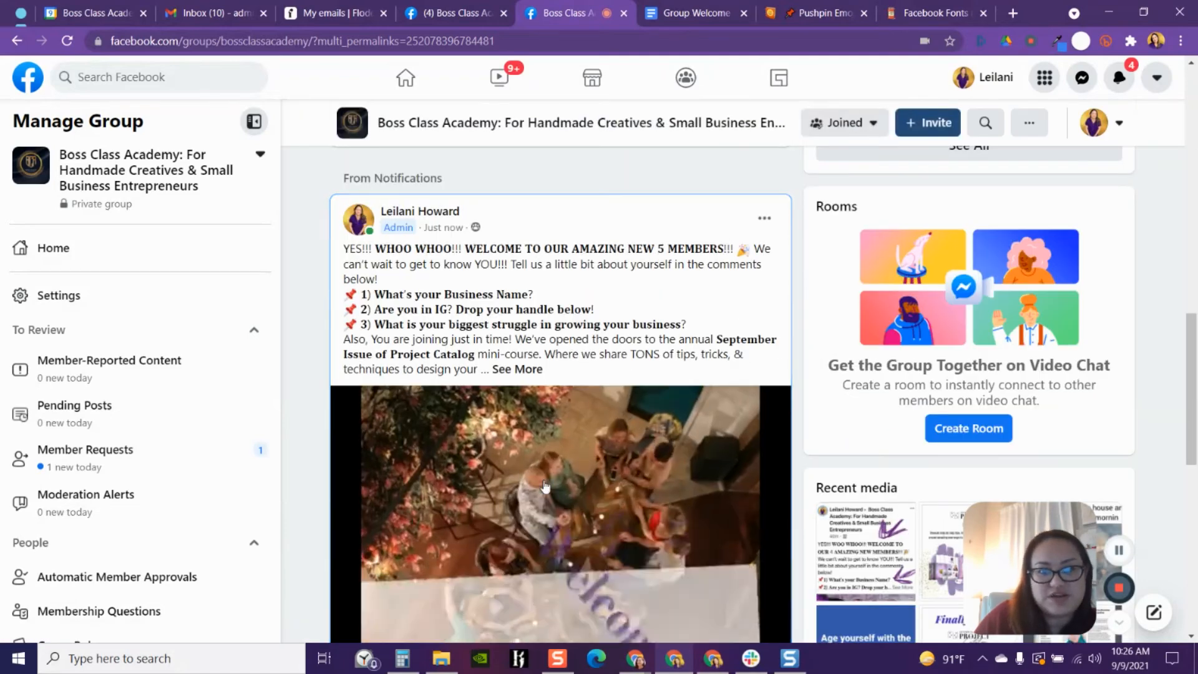
left_click(253, 122)
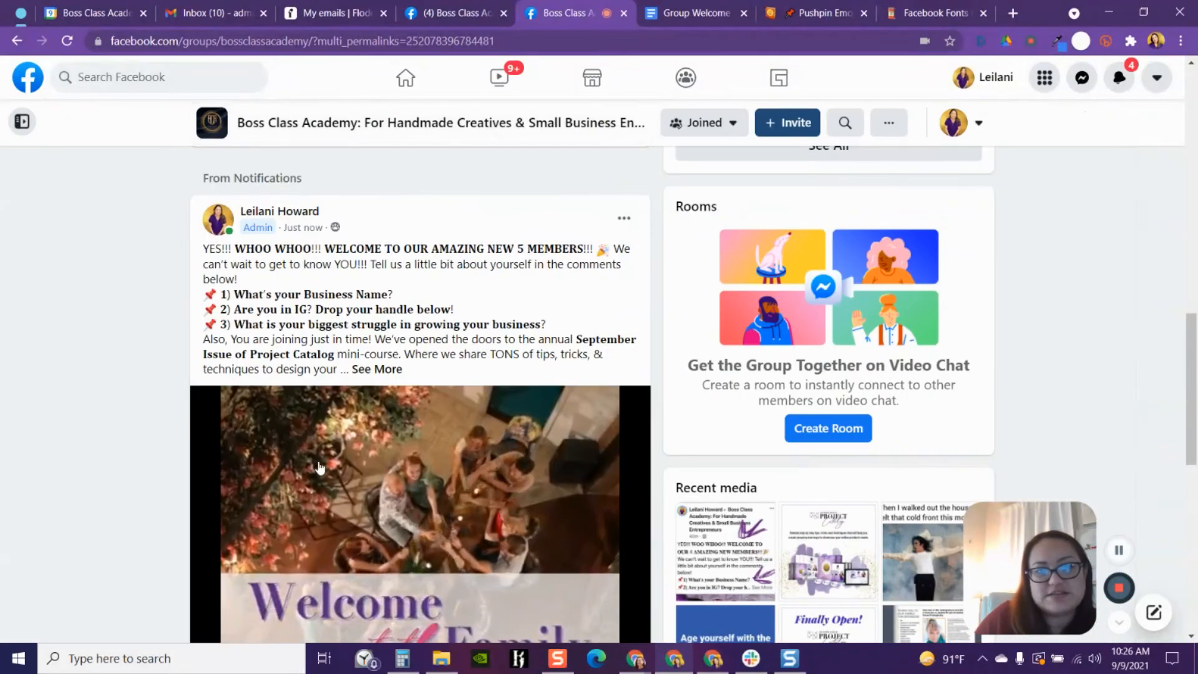
- Open the group's media videos and play an earlier Welcome to the Family video with sound on
scroll(232, 397, "up", 5)
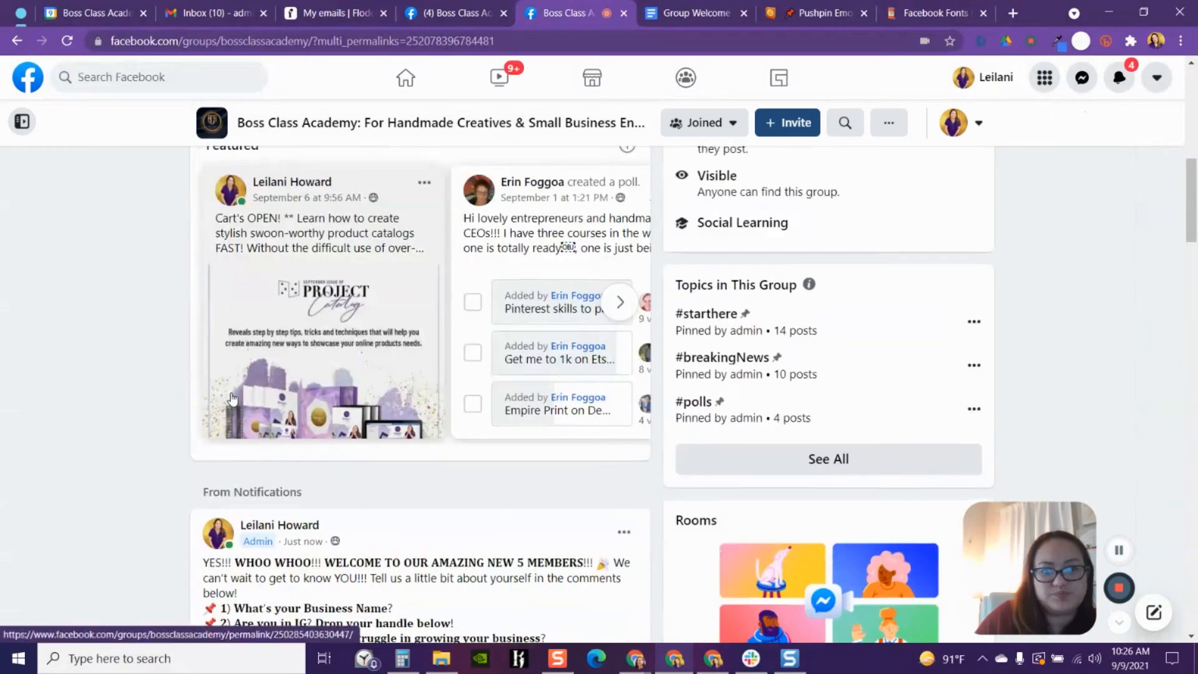
scroll(233, 398, "down", 6)
scroll(231, 398, "up", 3)
scroll(231, 398, "up", 3)
scroll(231, 396, "down", 9)
scroll(231, 393, "up", 10)
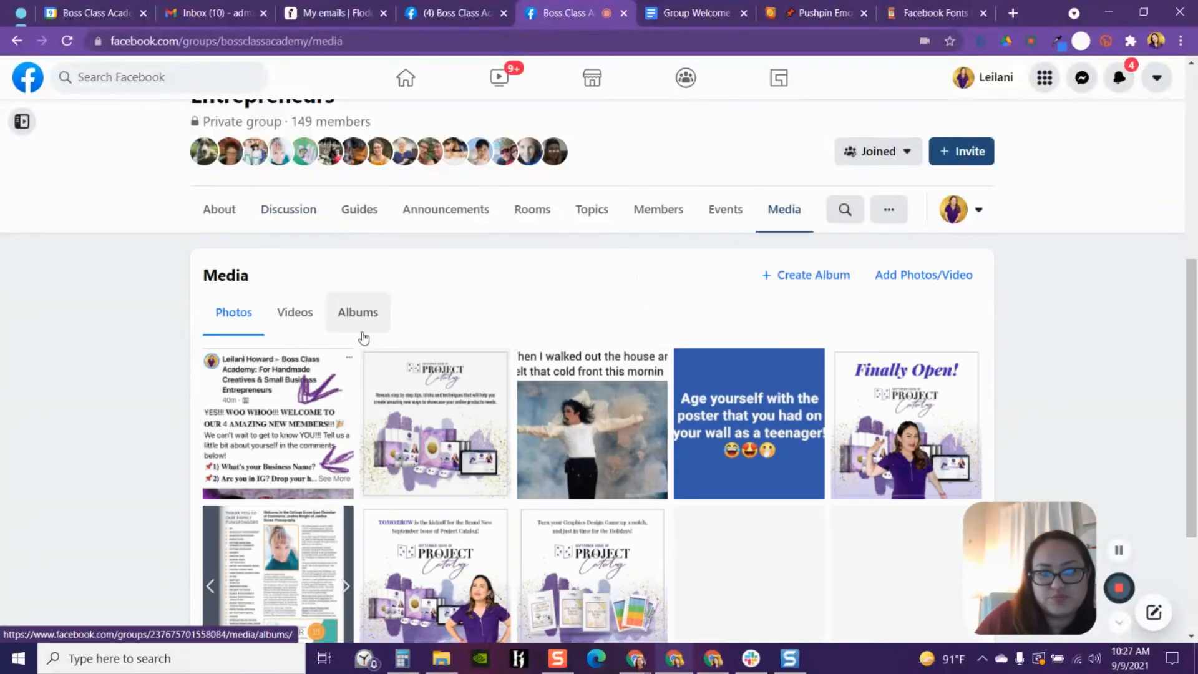
left_click(310, 322)
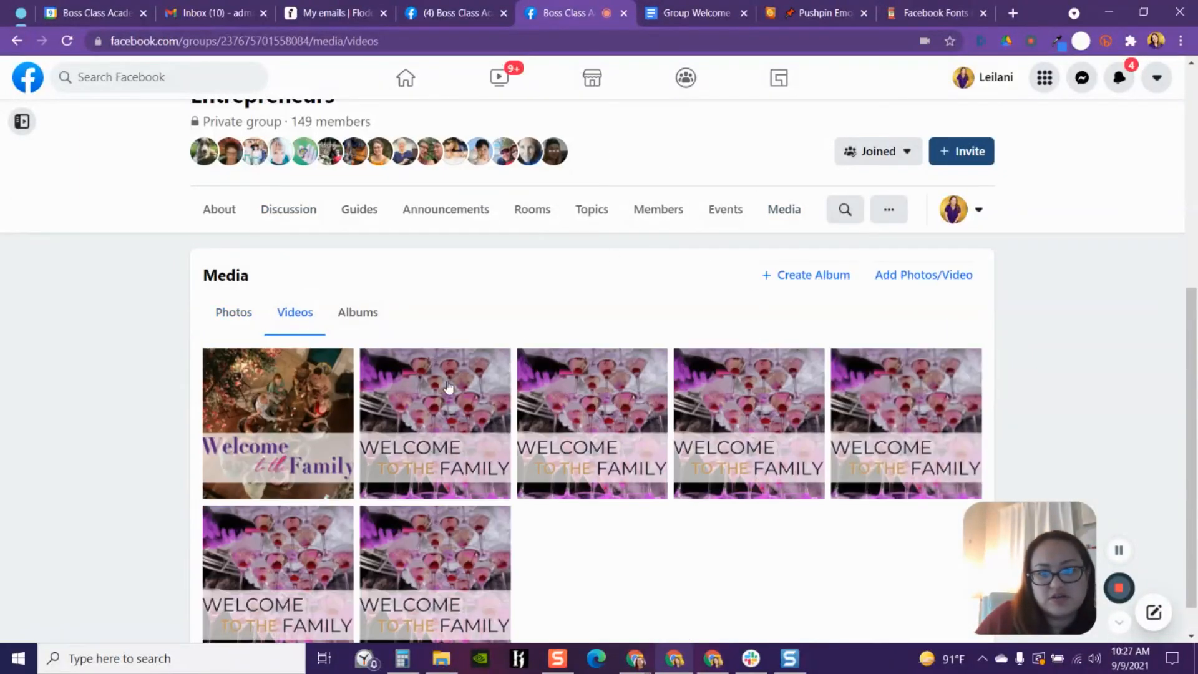
left_click(448, 387)
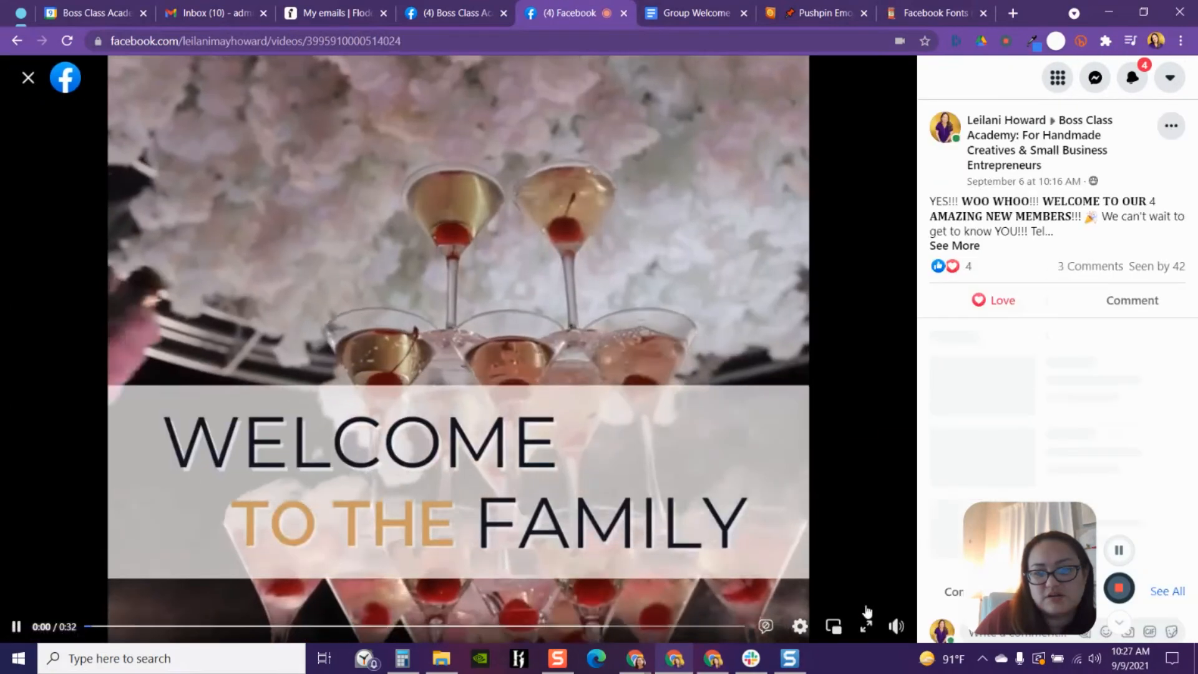
left_click(896, 626)
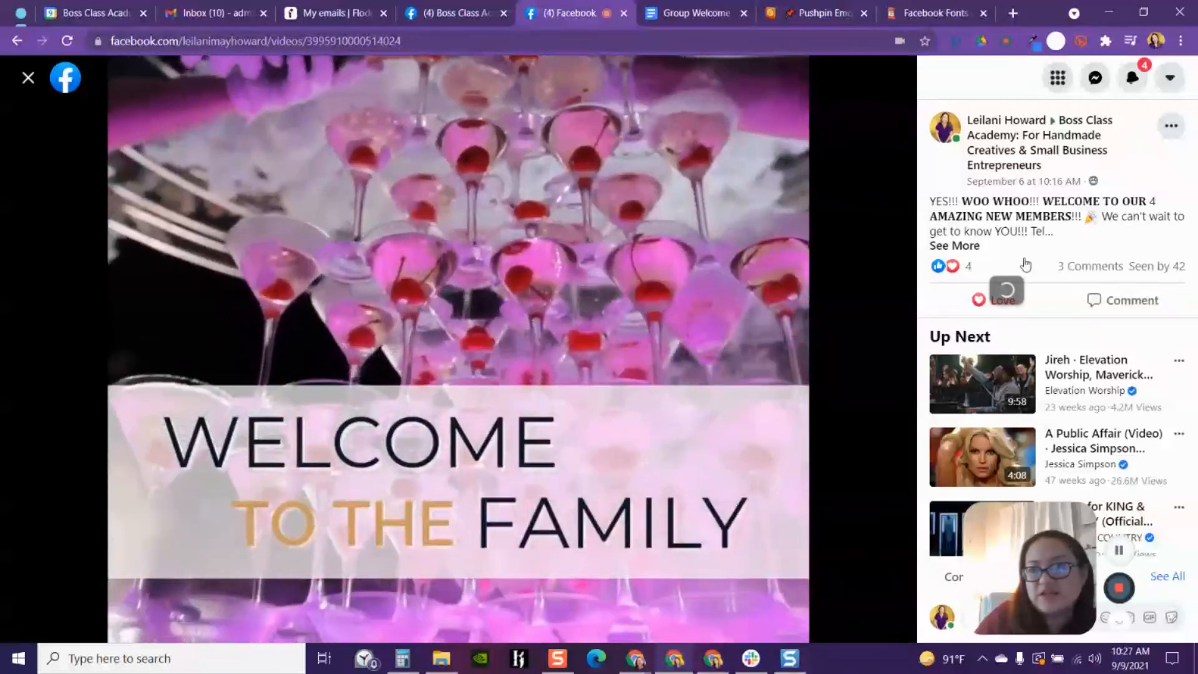
- Expand that video post's full text, open its options menu, and close the video viewer
mouse_move(991, 279)
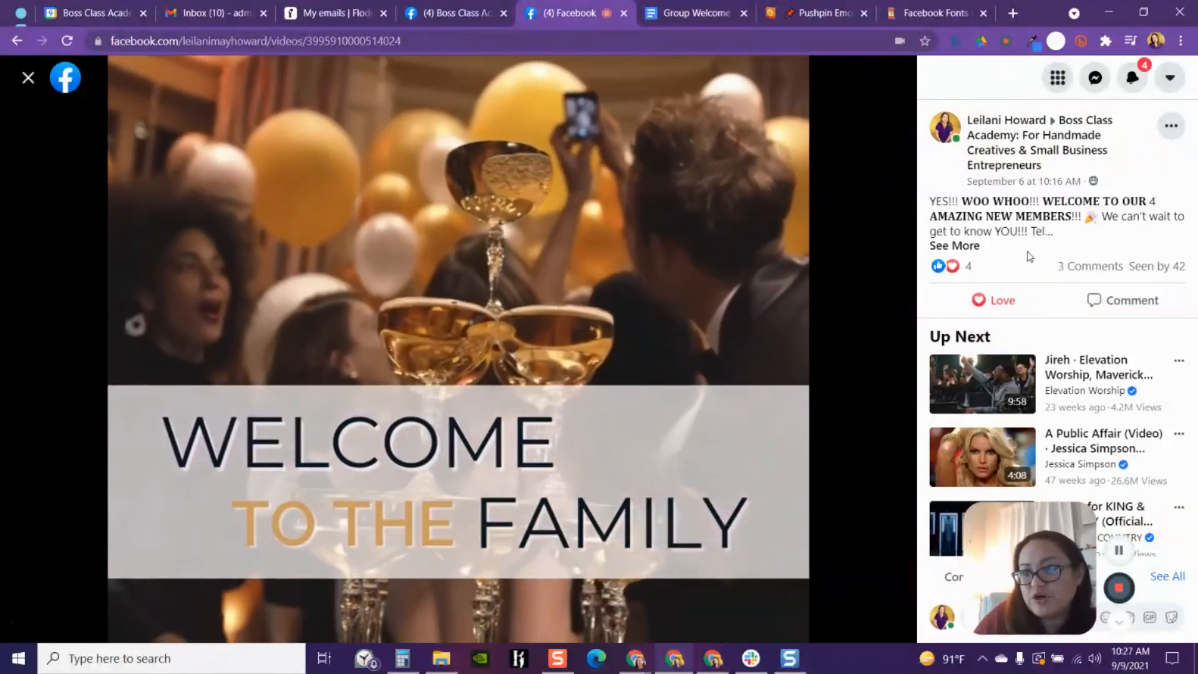
left_click(955, 246)
scroll(1024, 385, "down", 3)
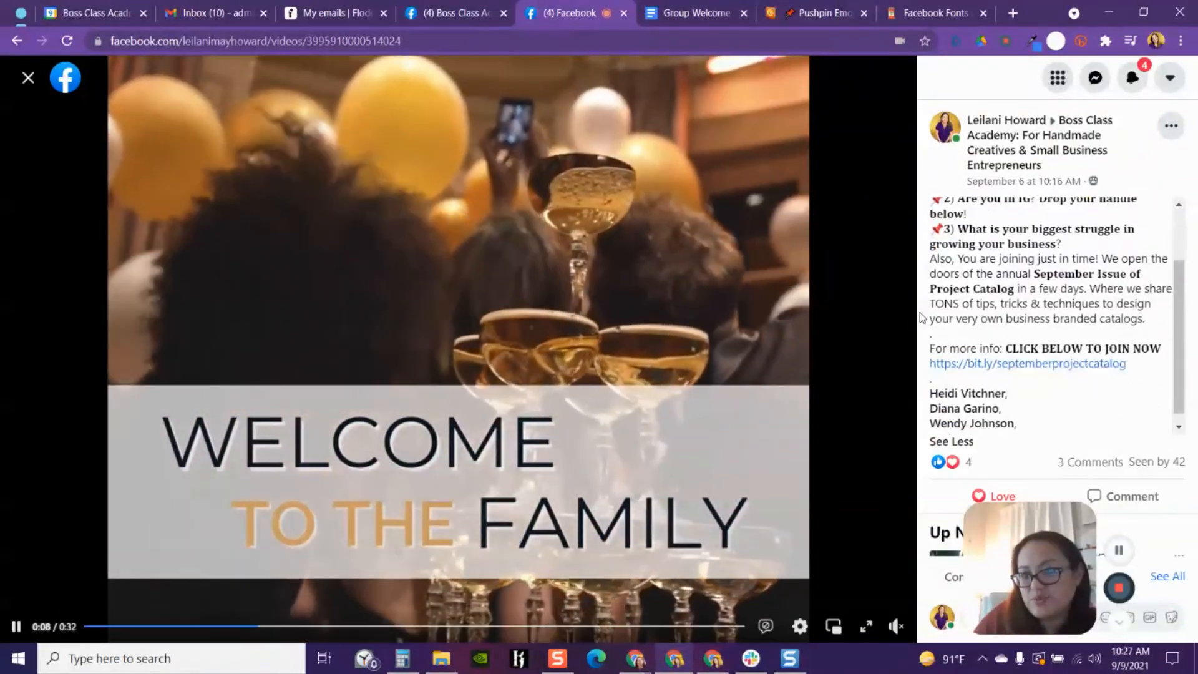
scroll(1024, 385, "up", 3)
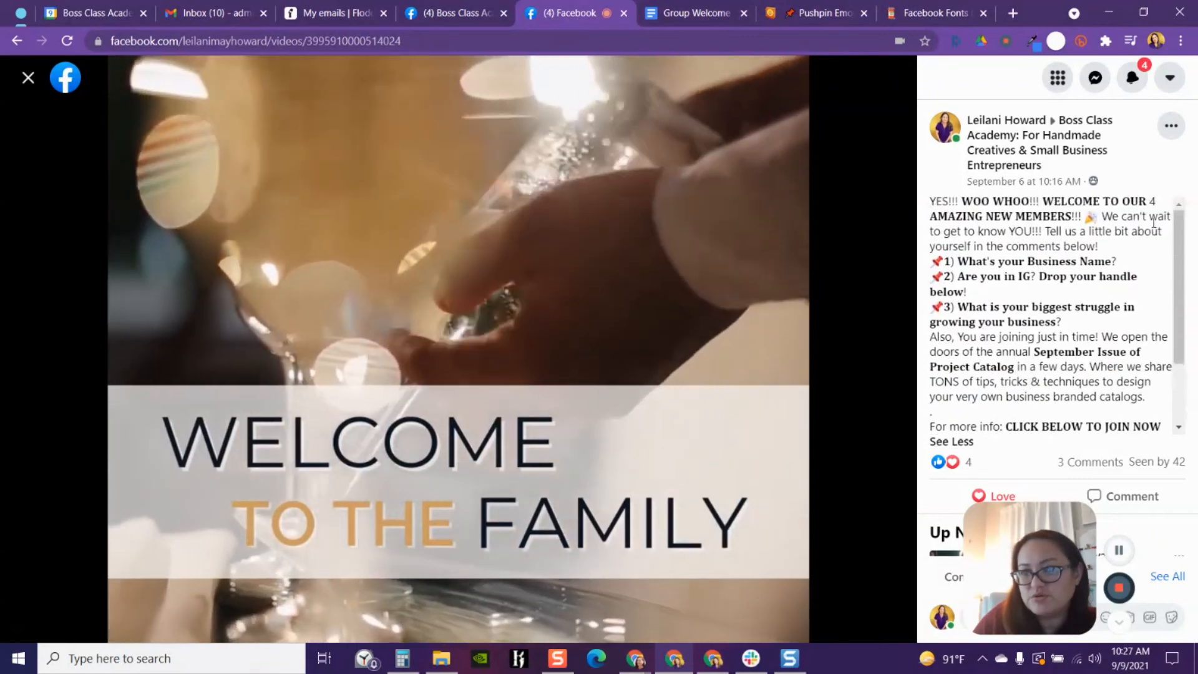
left_click(1171, 127)
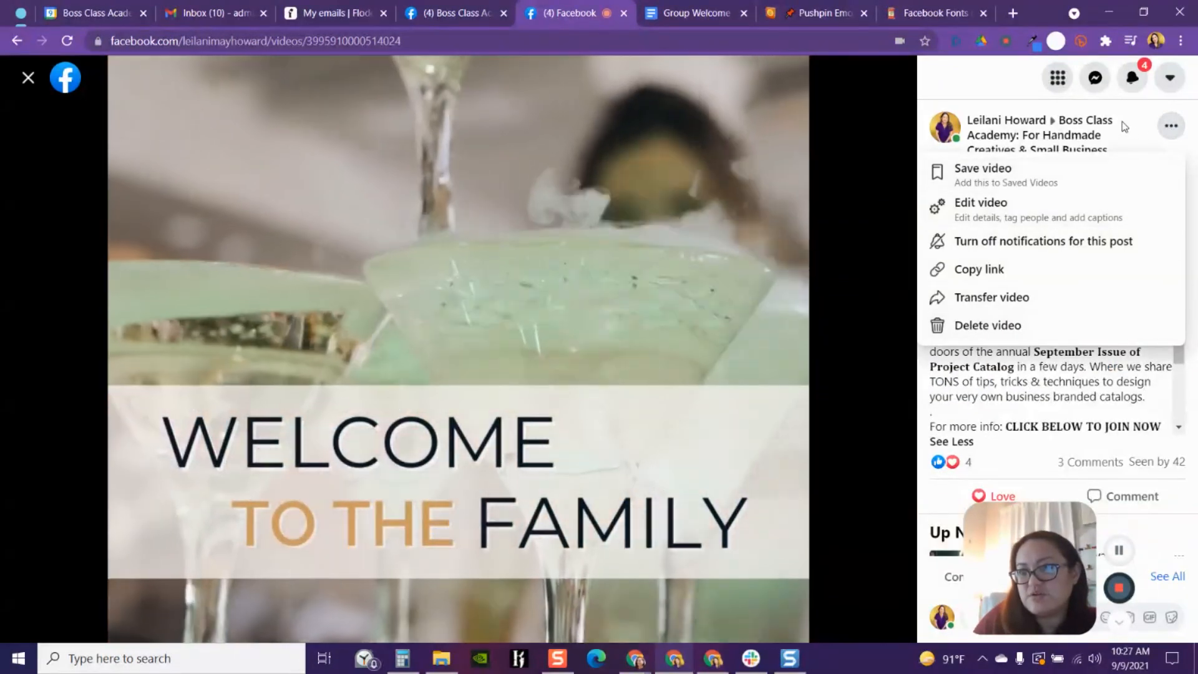
left_click(1125, 127)
left_click(27, 79)
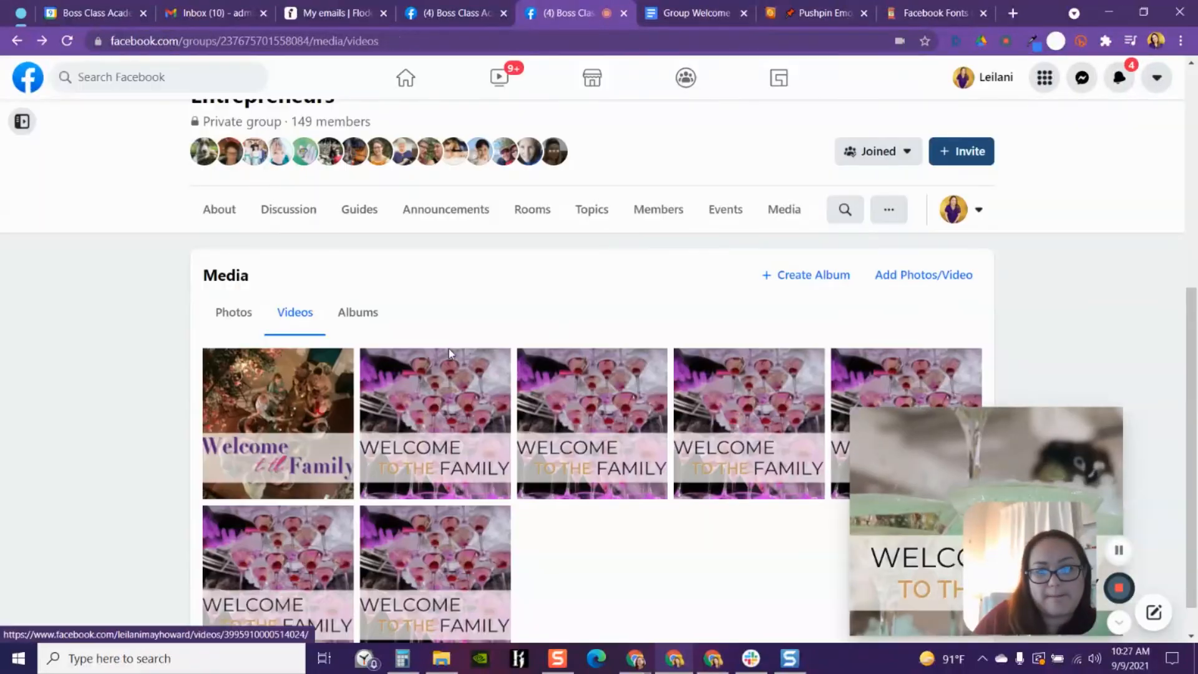
- Open the group's topics list and open the #welcome topic
left_click(269, 215)
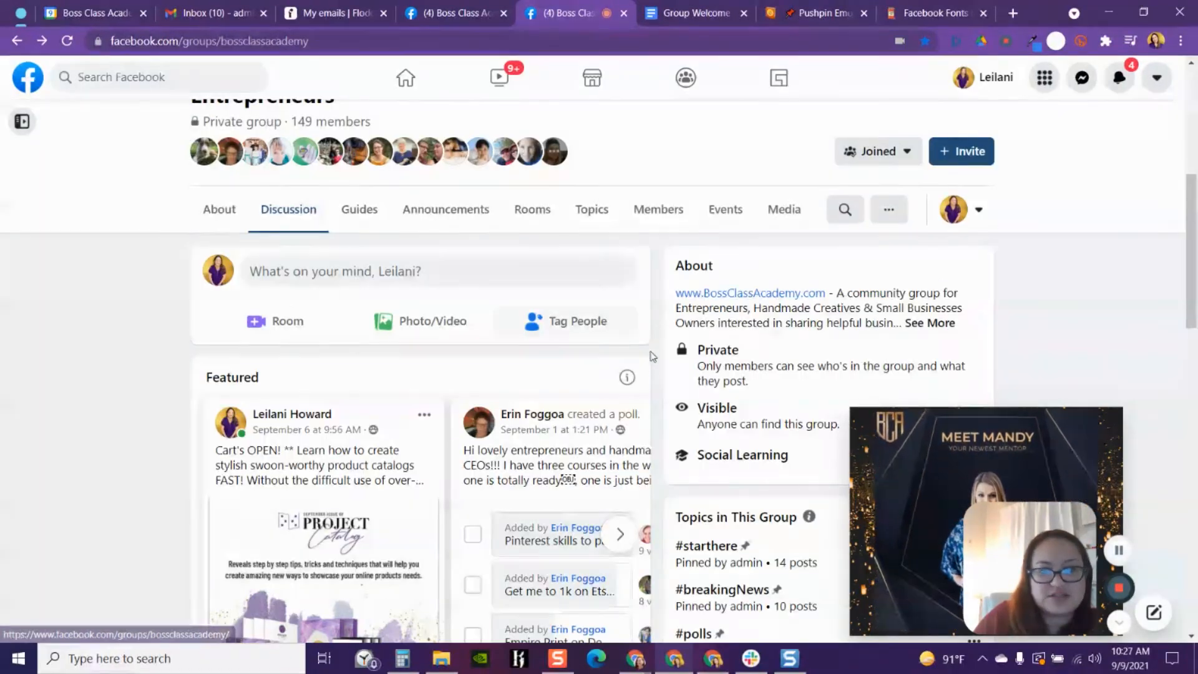
scroll(548, 390, "down", 10)
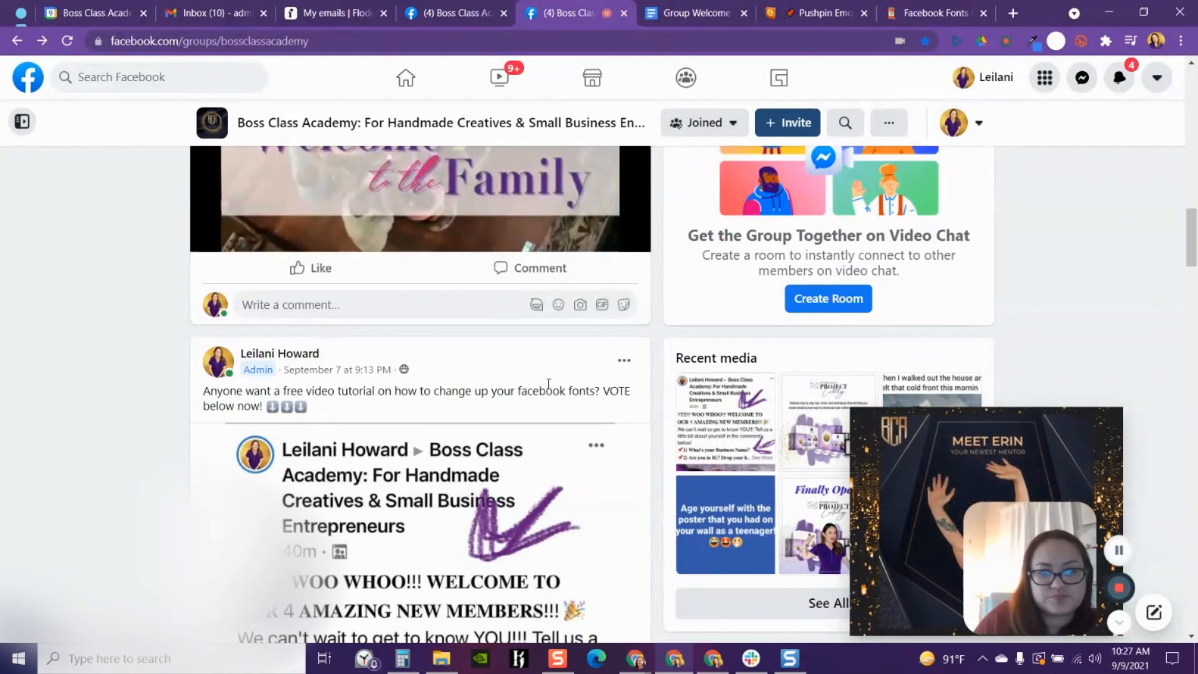
scroll(686, 374, "up", 5)
left_click(777, 407)
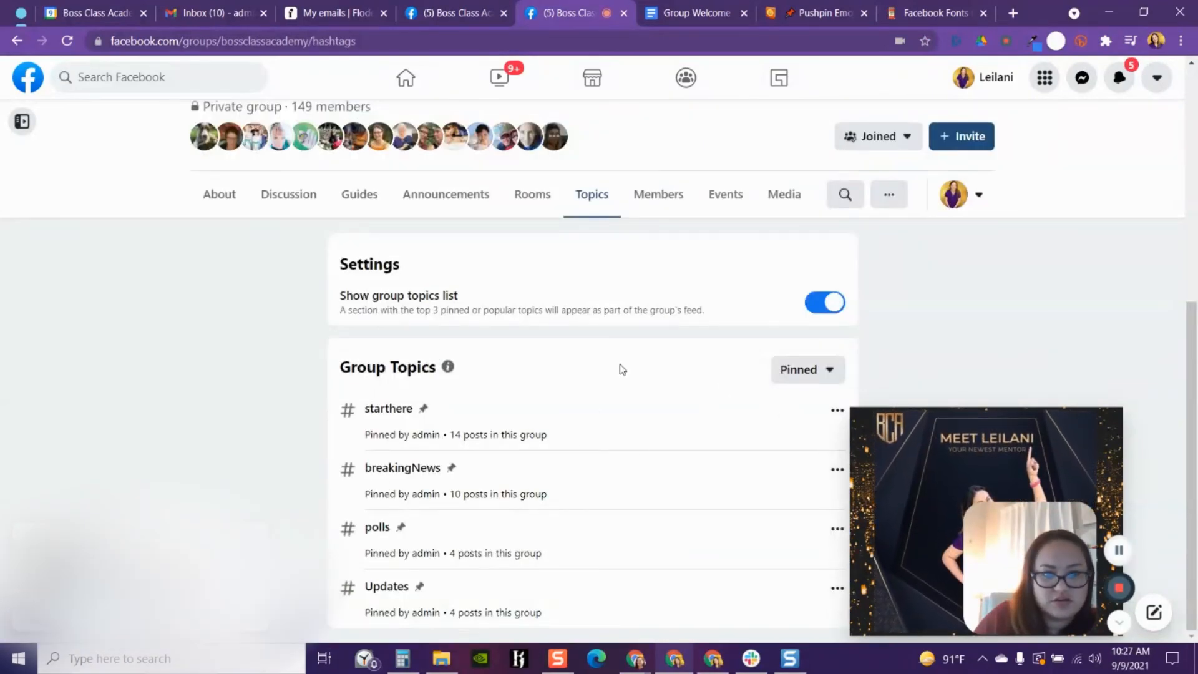
left_click(812, 371)
left_click(746, 403)
scroll(626, 415, "down", 7)
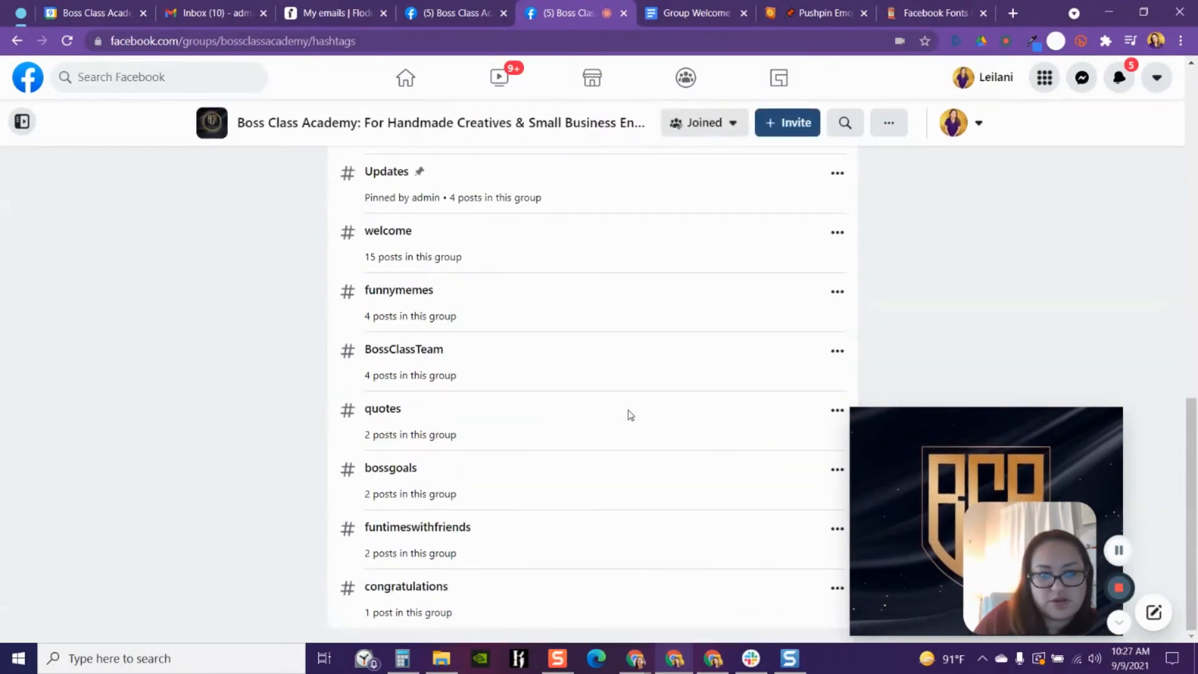
left_click(388, 231)
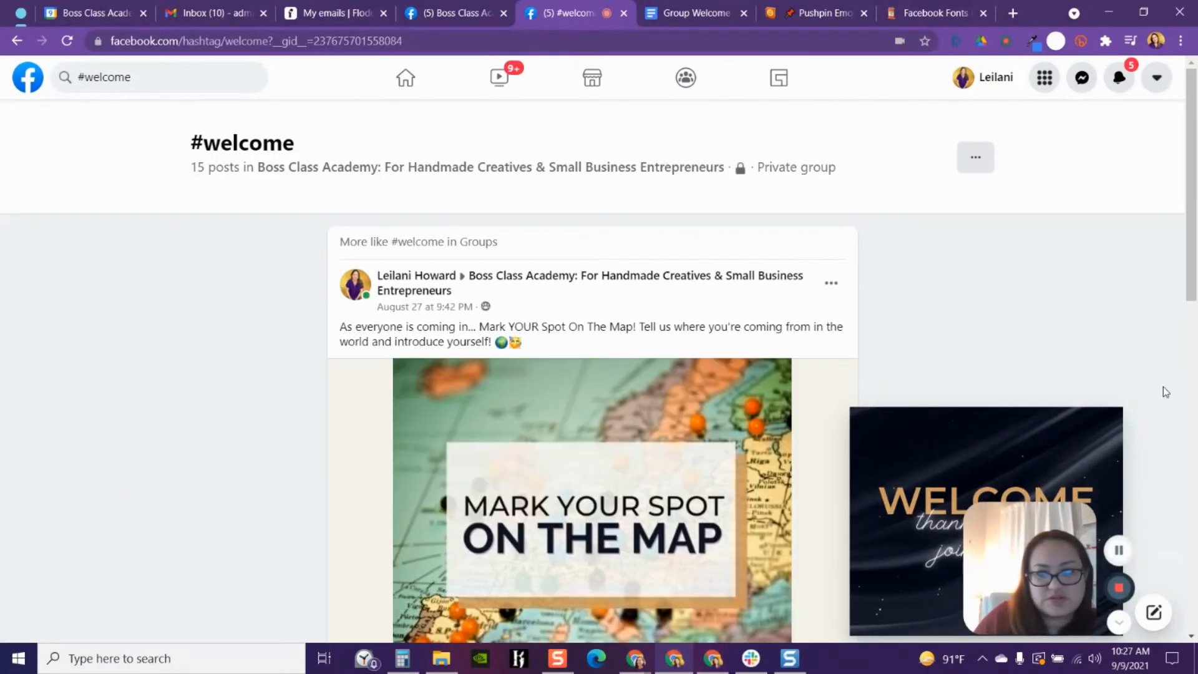
- Scroll through the posts tagged #welcome in the group
left_click(1110, 420)
scroll(667, 450, "down", 7)
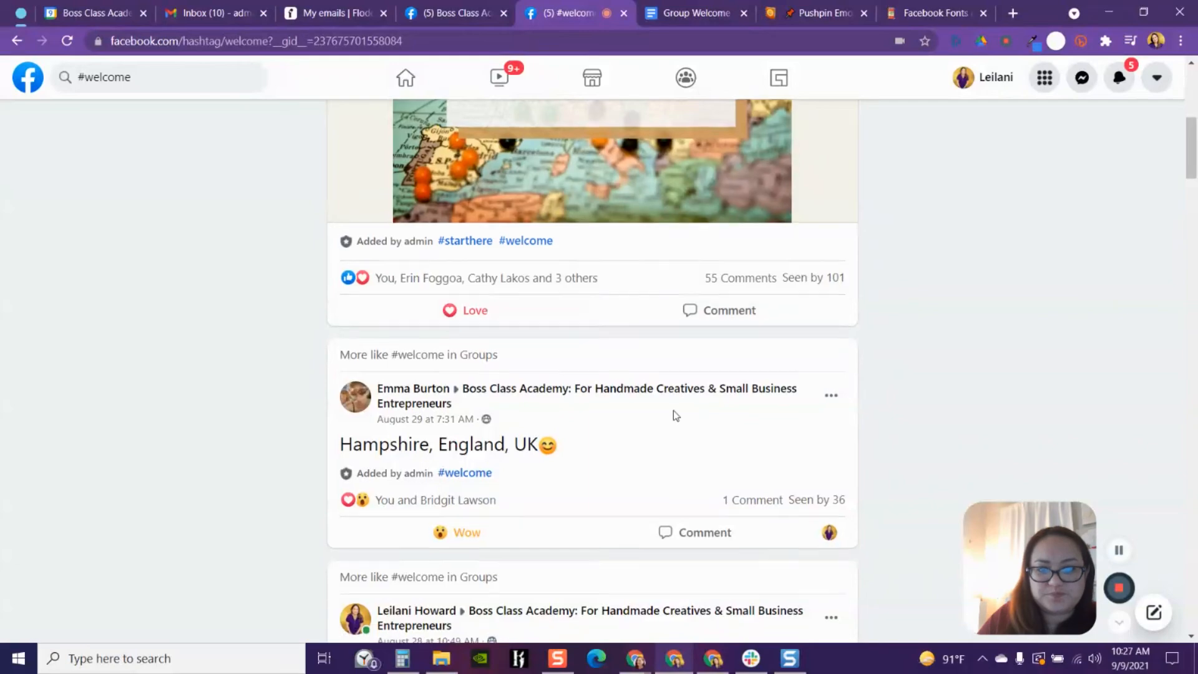
scroll(672, 414, "down", 10)
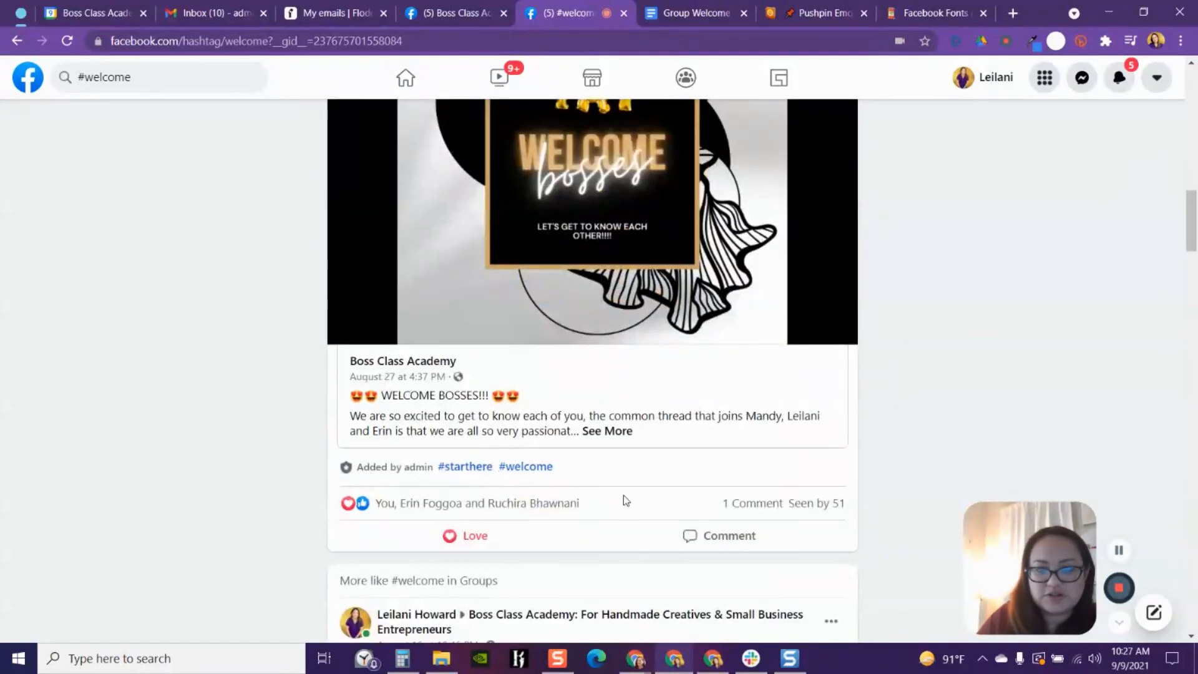
scroll(626, 500, "down", 12)
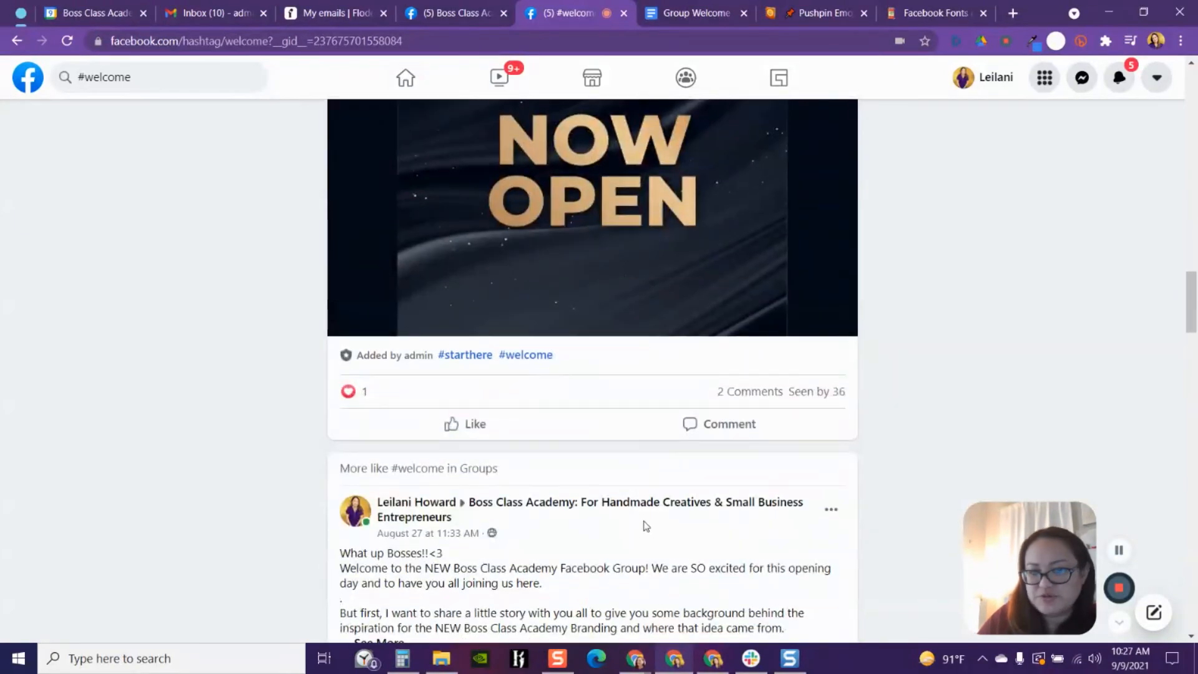
scroll(642, 537, "down", 5)
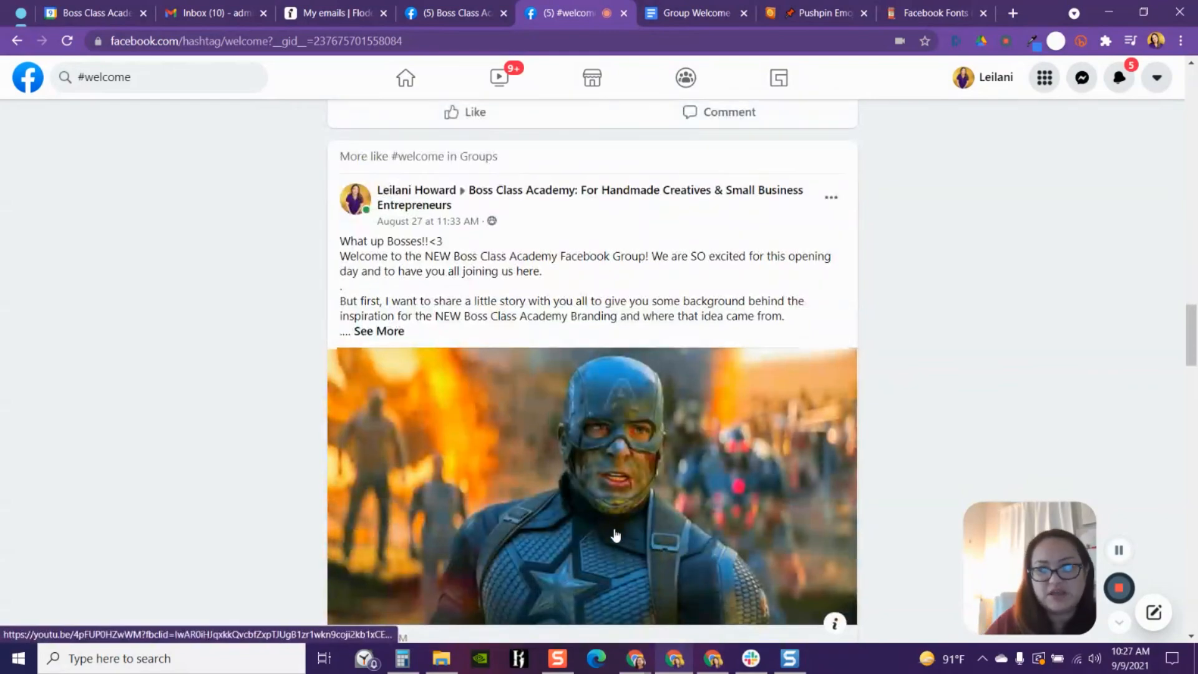
scroll(615, 535, "up", 15)
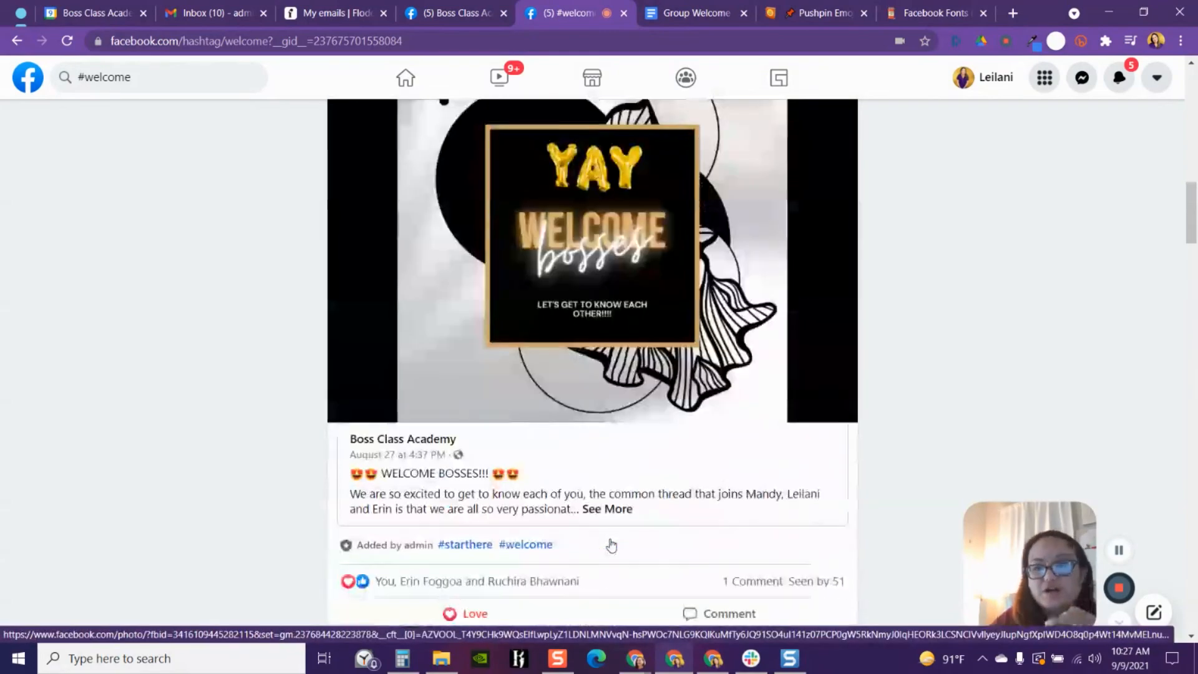
scroll(761, 467, "up", 10)
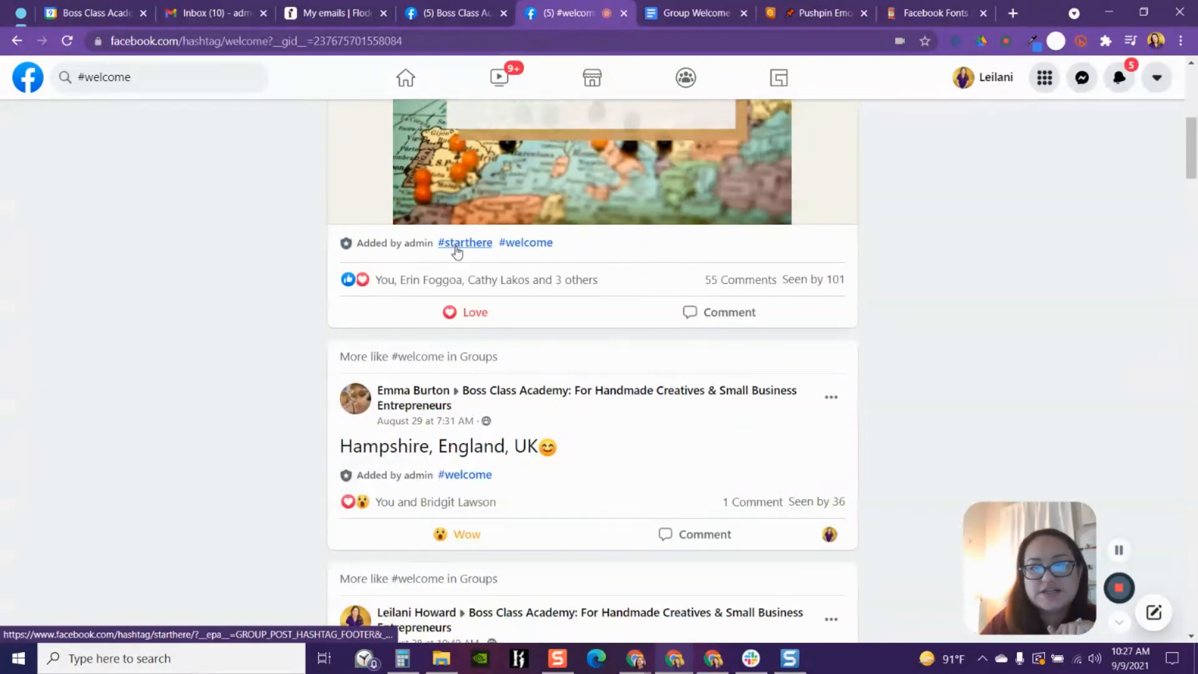
- Open the #starthere topic and read the first post's full text
left_click(455, 248)
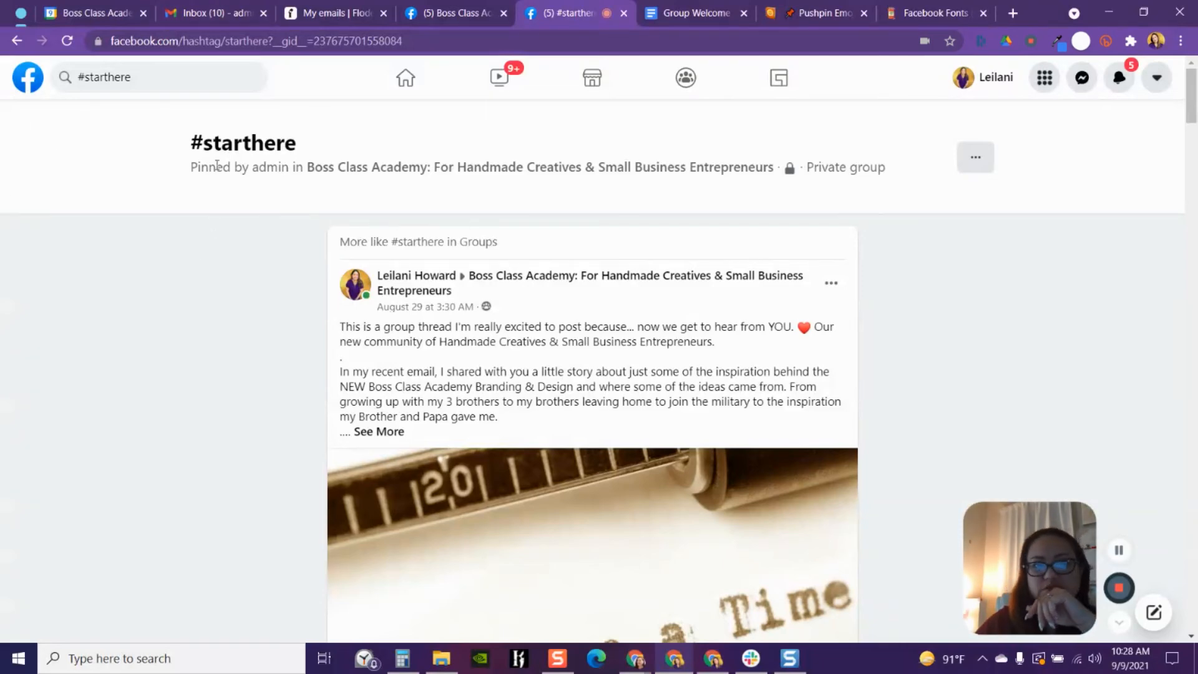
left_click(379, 432)
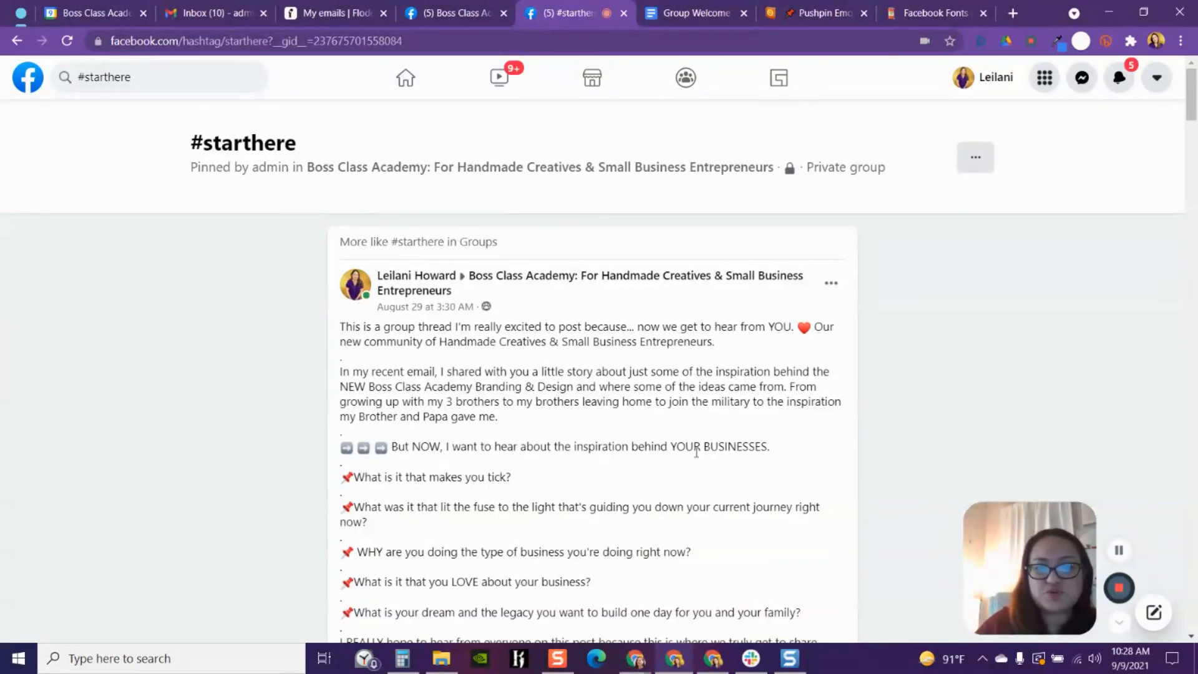
scroll(696, 452, "down", 3)
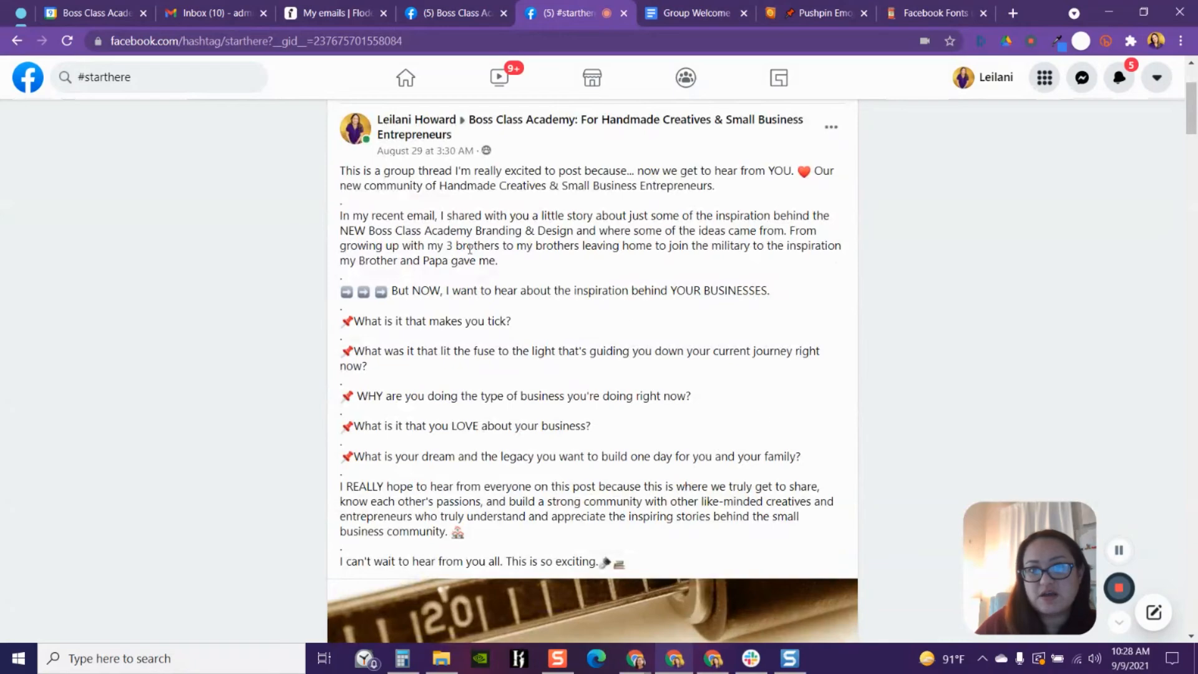
scroll(693, 425, "down", 8)
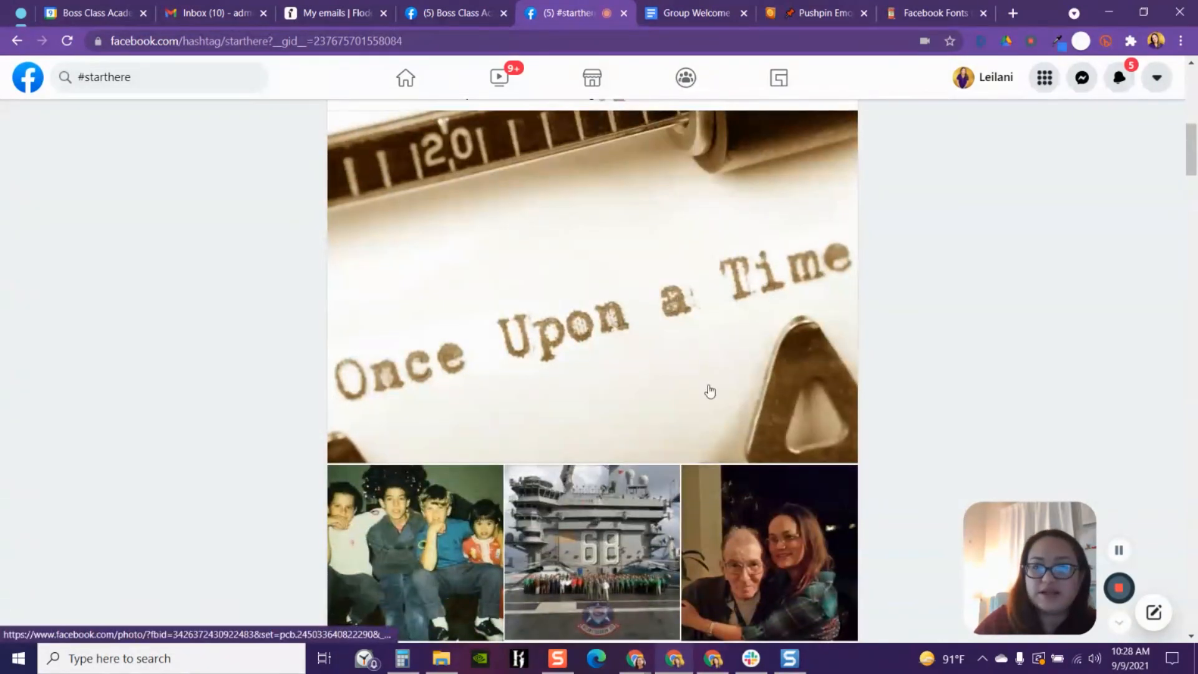
scroll(708, 390, "up", 8)
scroll(708, 391, "down", 17)
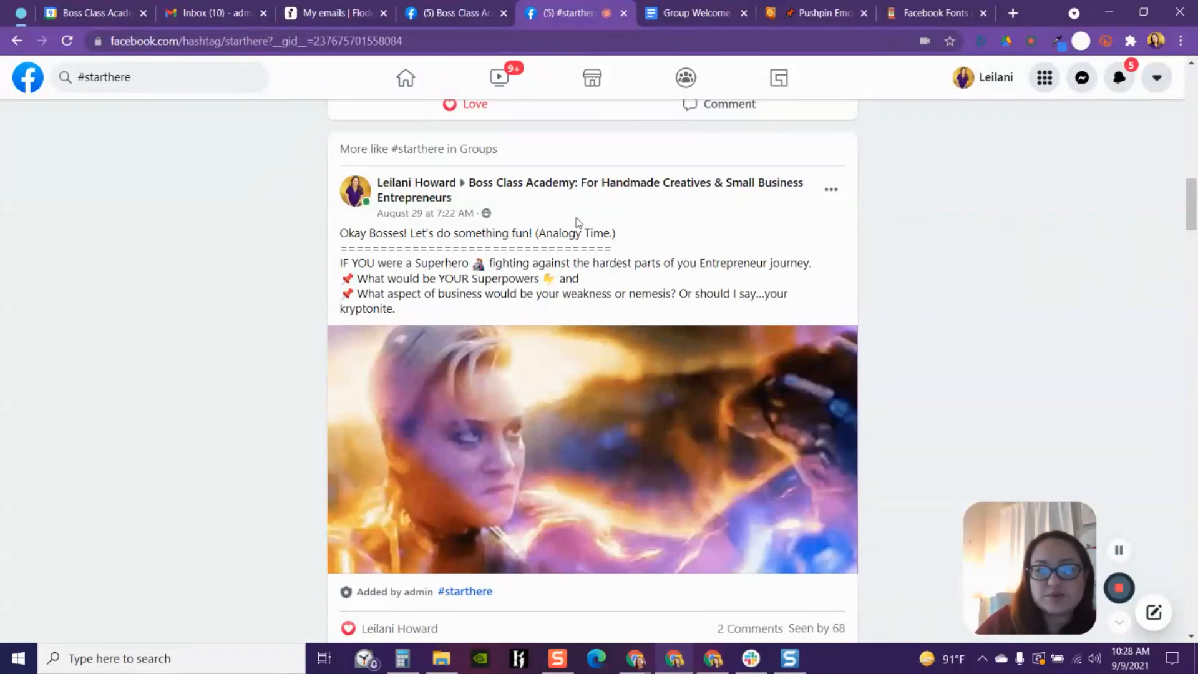
scroll(577, 223, "down", 9)
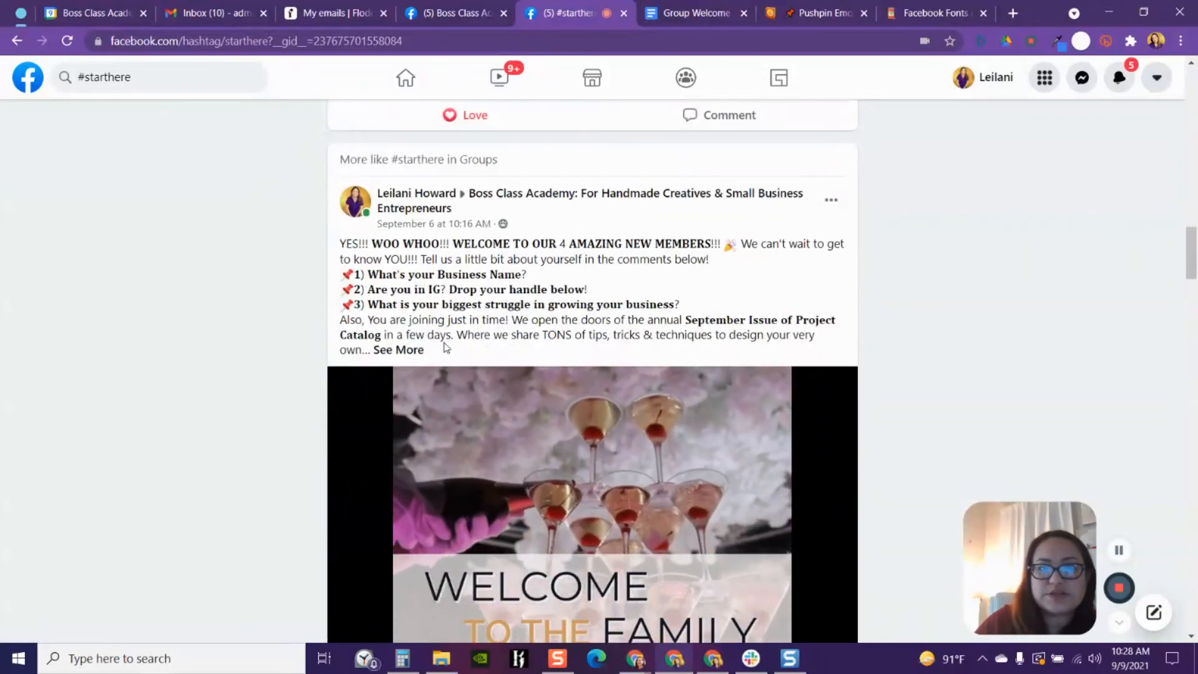
- Expand the earlier welcome post's text under #starthere and scroll through the following posts
left_click(399, 349)
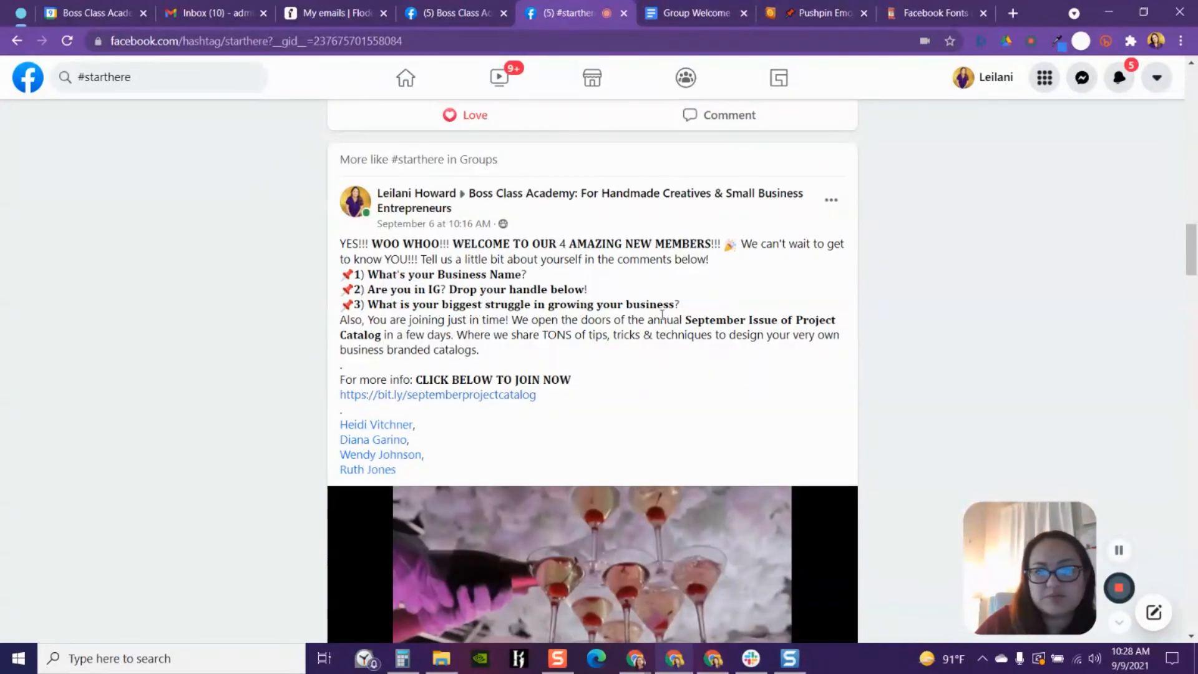
scroll(656, 315, "down", 6)
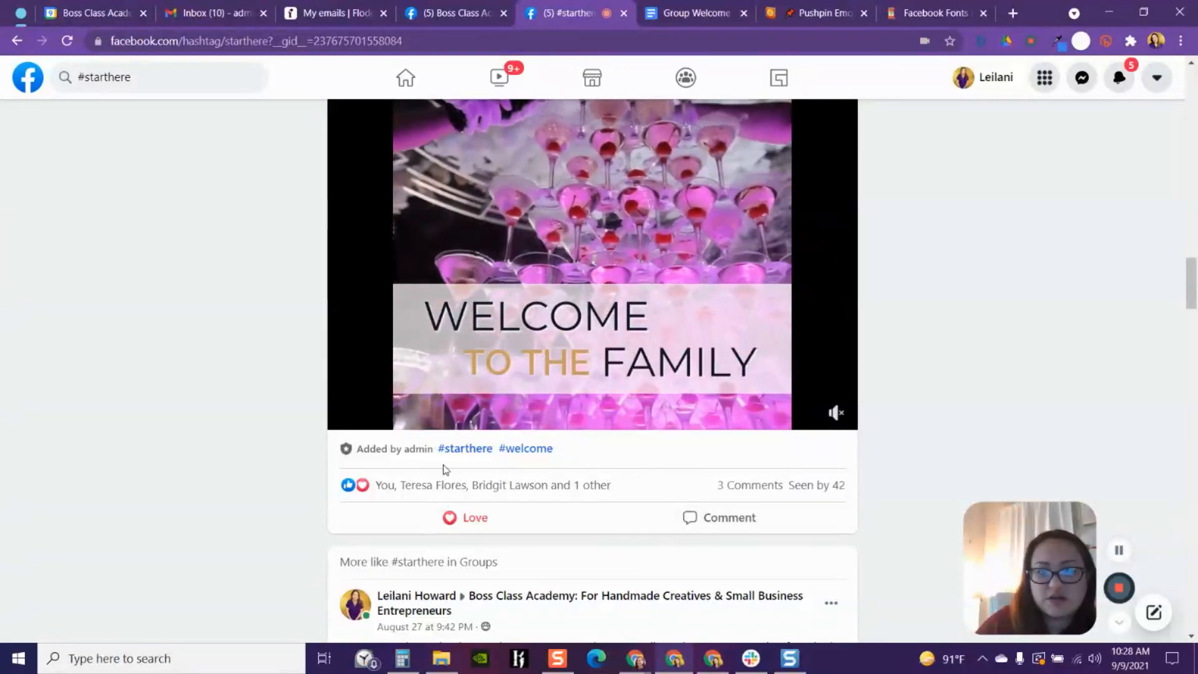
scroll(624, 424, "down", 7)
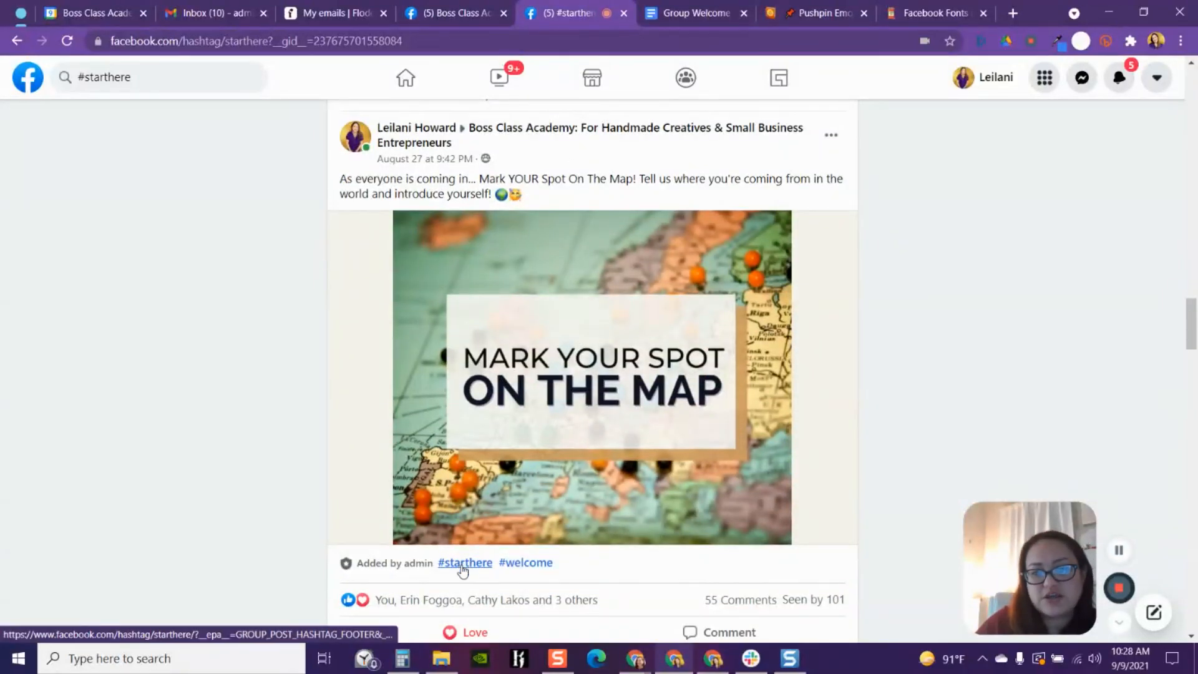
scroll(555, 407, "down", 1)
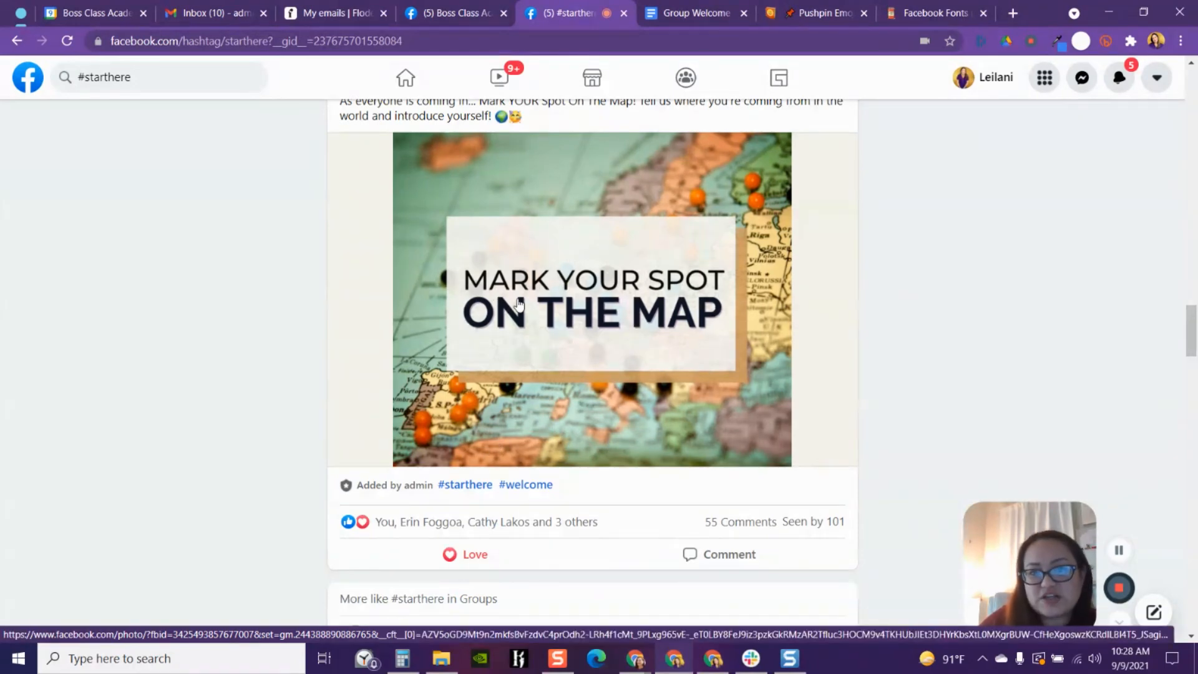
scroll(597, 378, "down", 4)
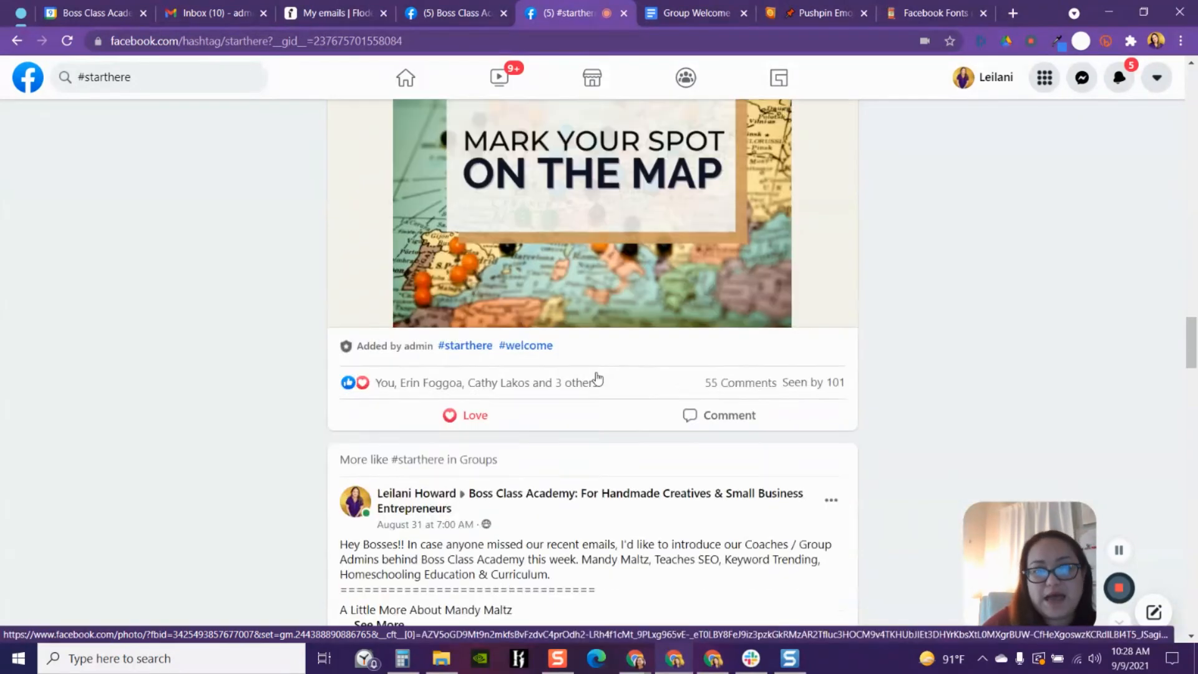
scroll(597, 378, "down", 5)
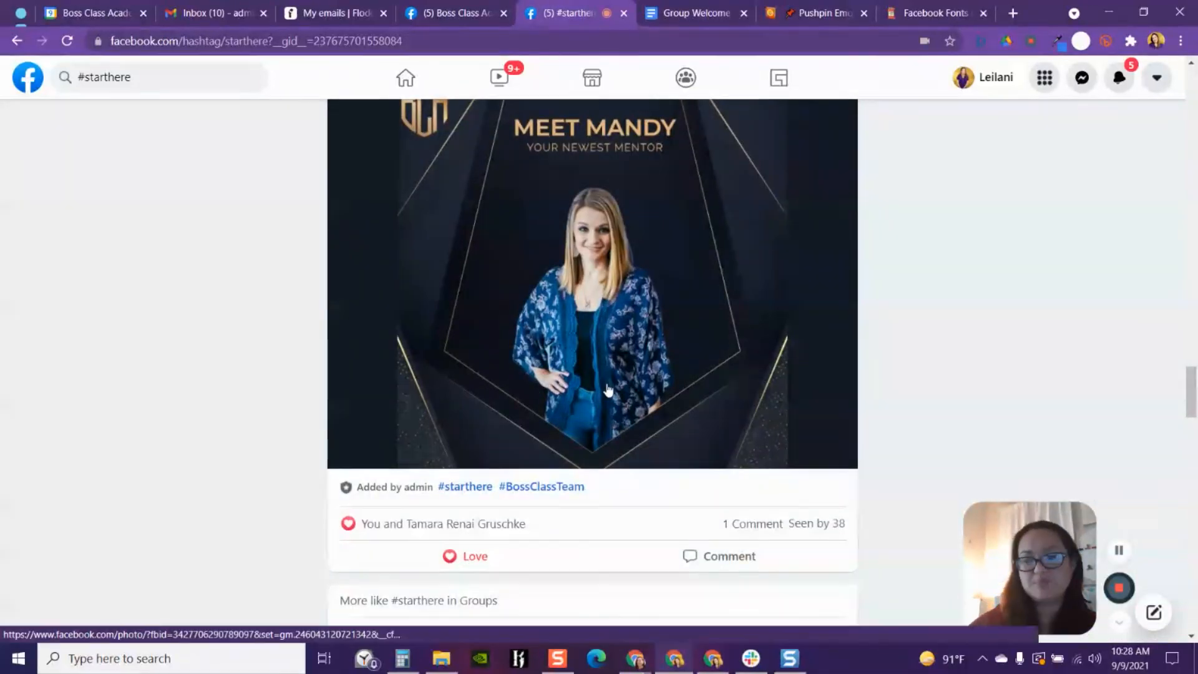
- Scroll through the posts under the #starthere topic, reopening the topic from a post's hashtag to review them from the top
scroll(610, 350, "down", 3)
scroll(612, 300, "down", 3)
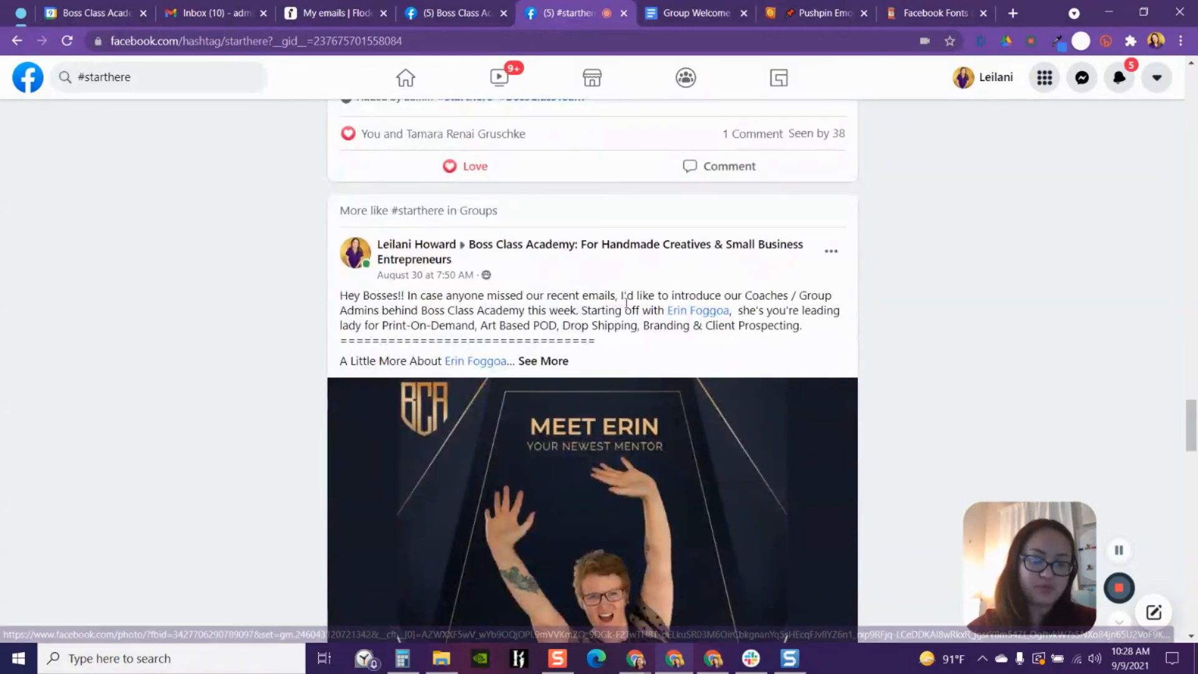
scroll(657, 434, "up", 12)
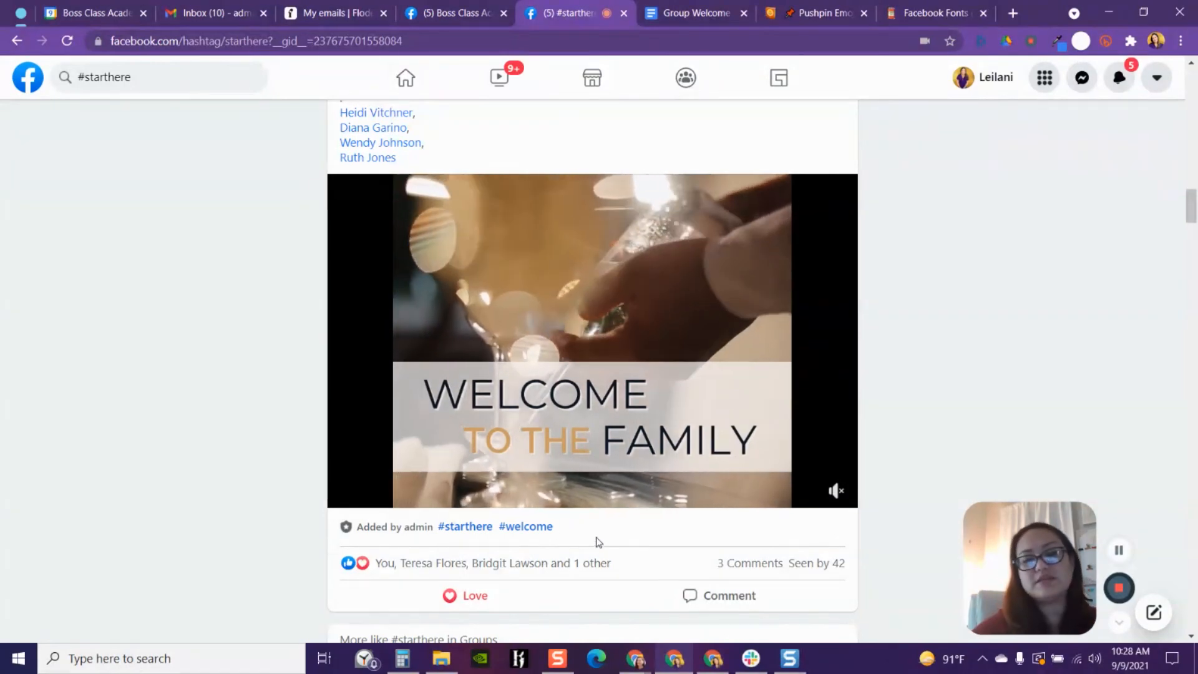
left_click(448, 532)
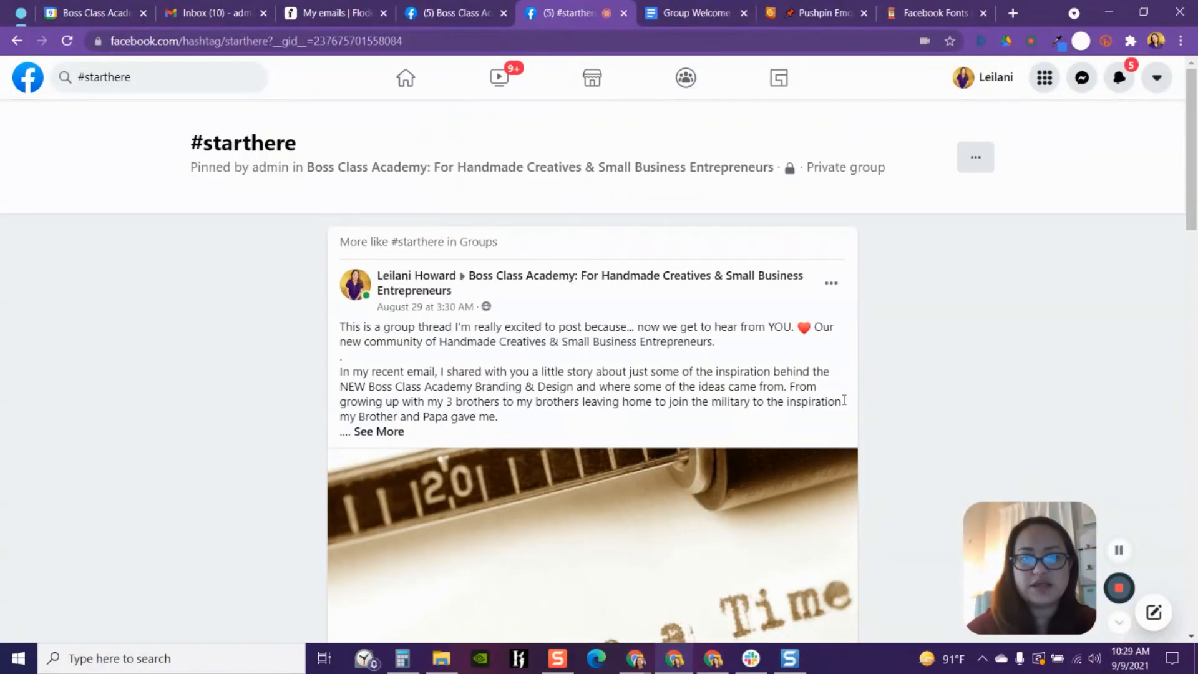
scroll(1015, 367, "down", 4)
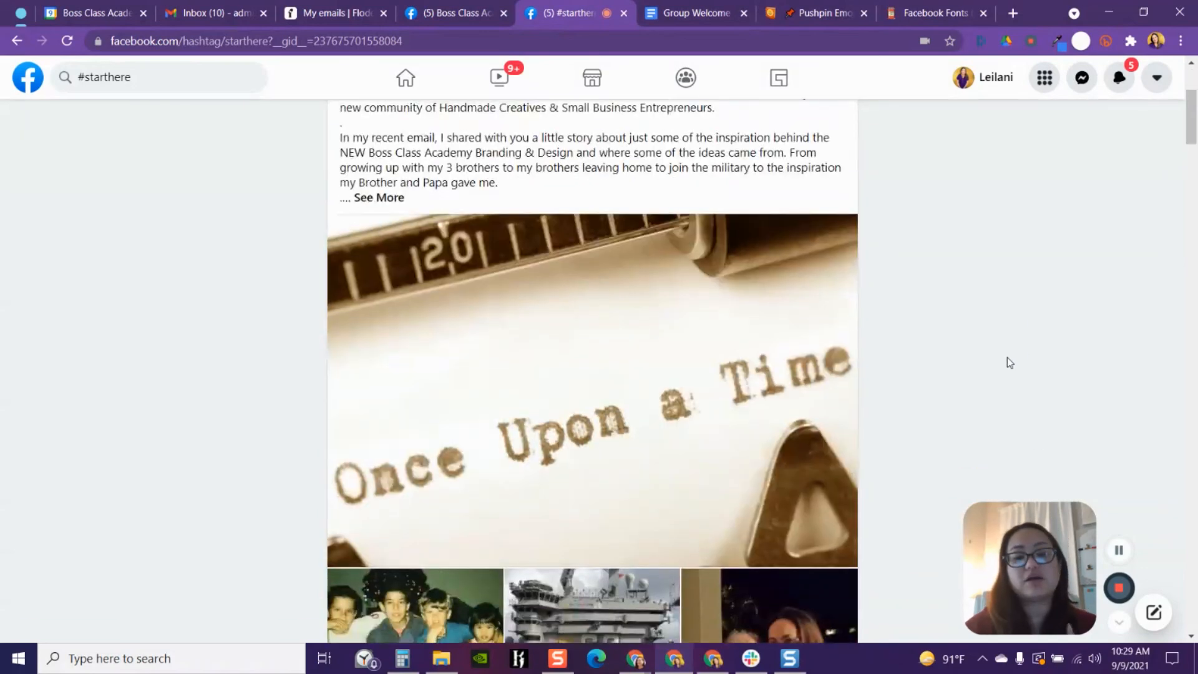
scroll(1006, 360, "down", 4)
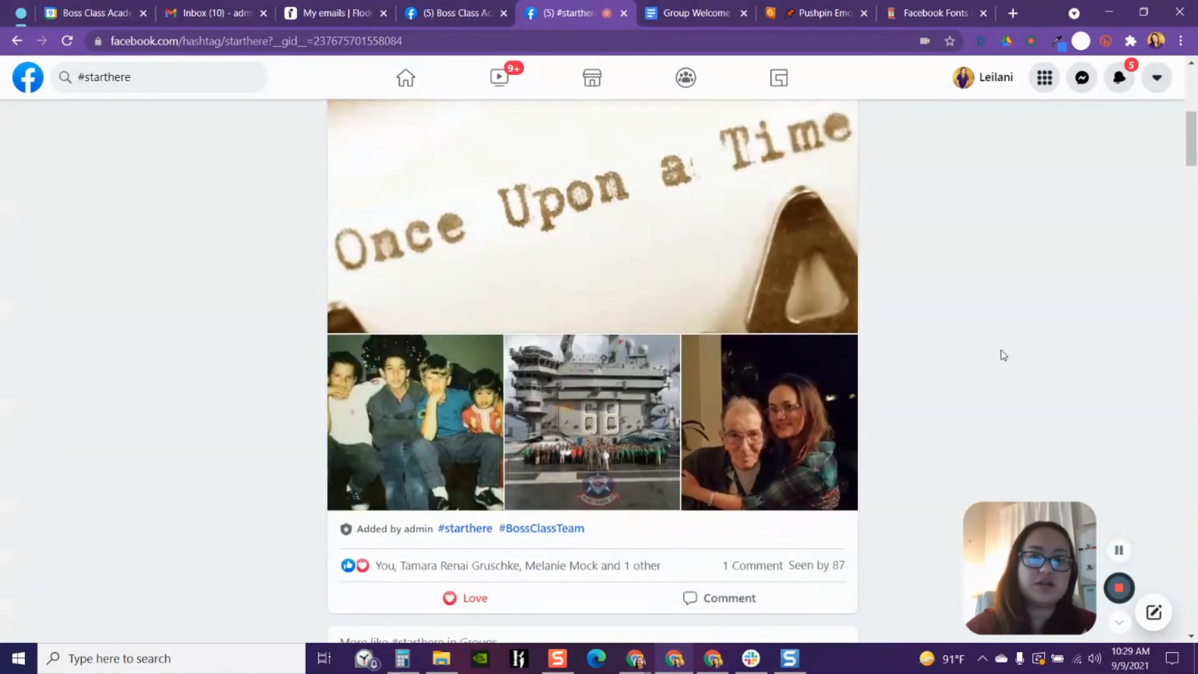
scroll(1002, 354, "down", 6)
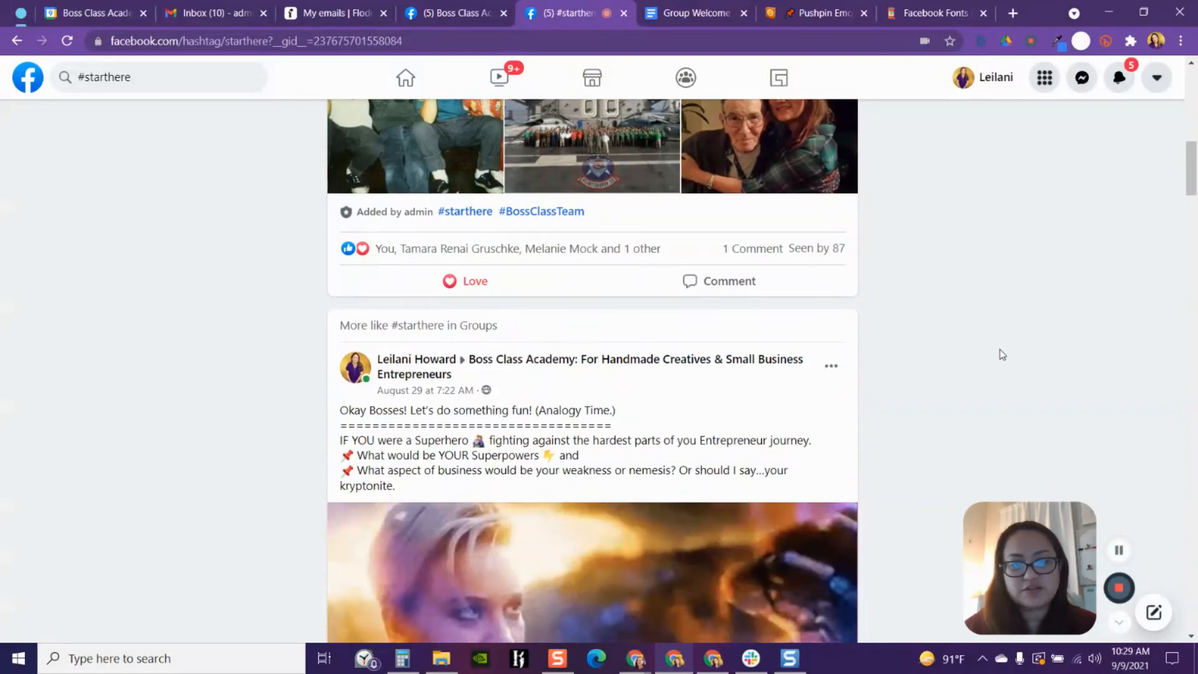
scroll(647, 250, "down", 5)
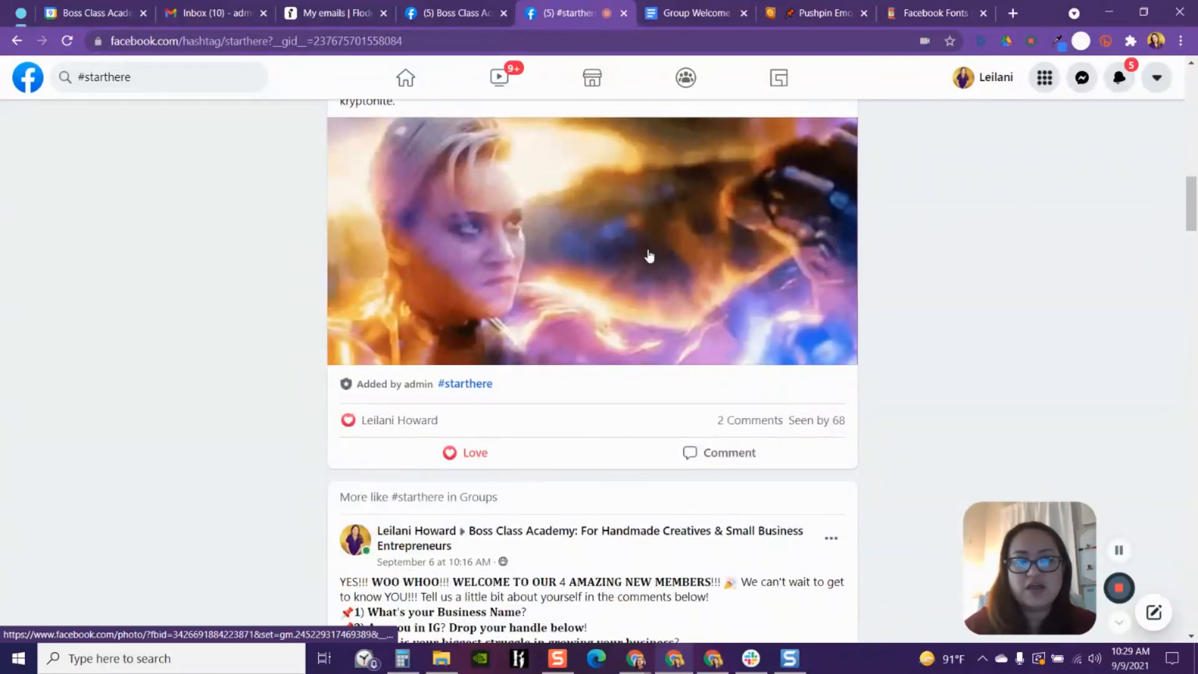
scroll(757, 352, "up", 2)
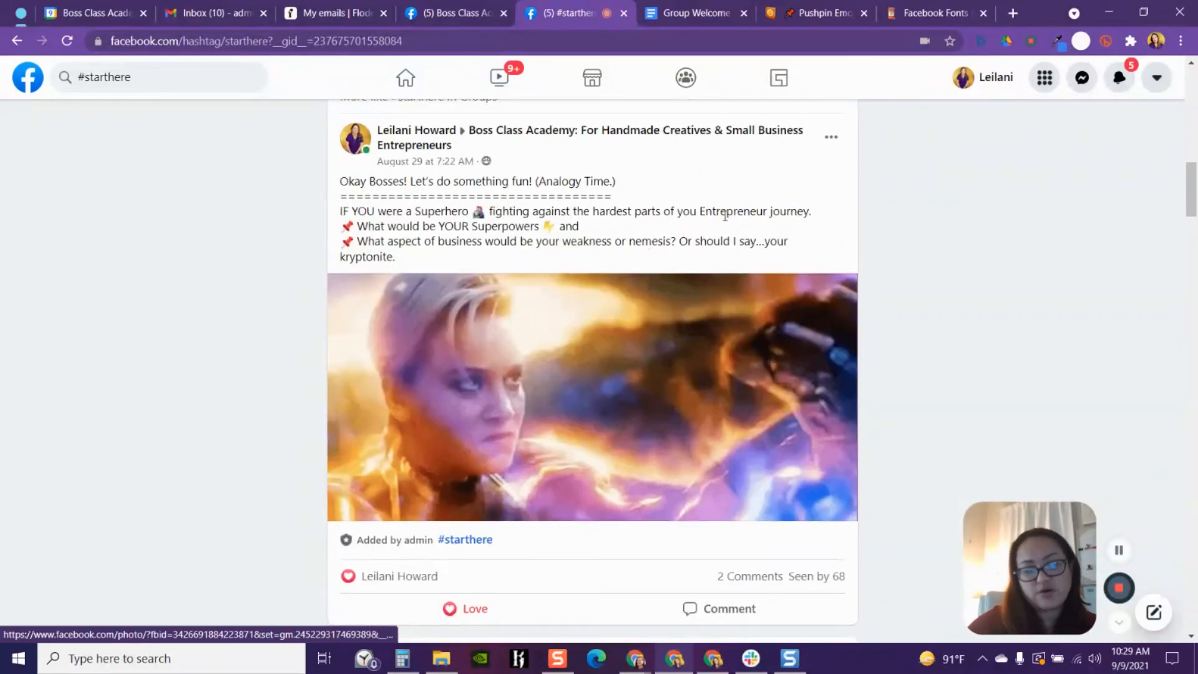
scroll(774, 267, "down", 15)
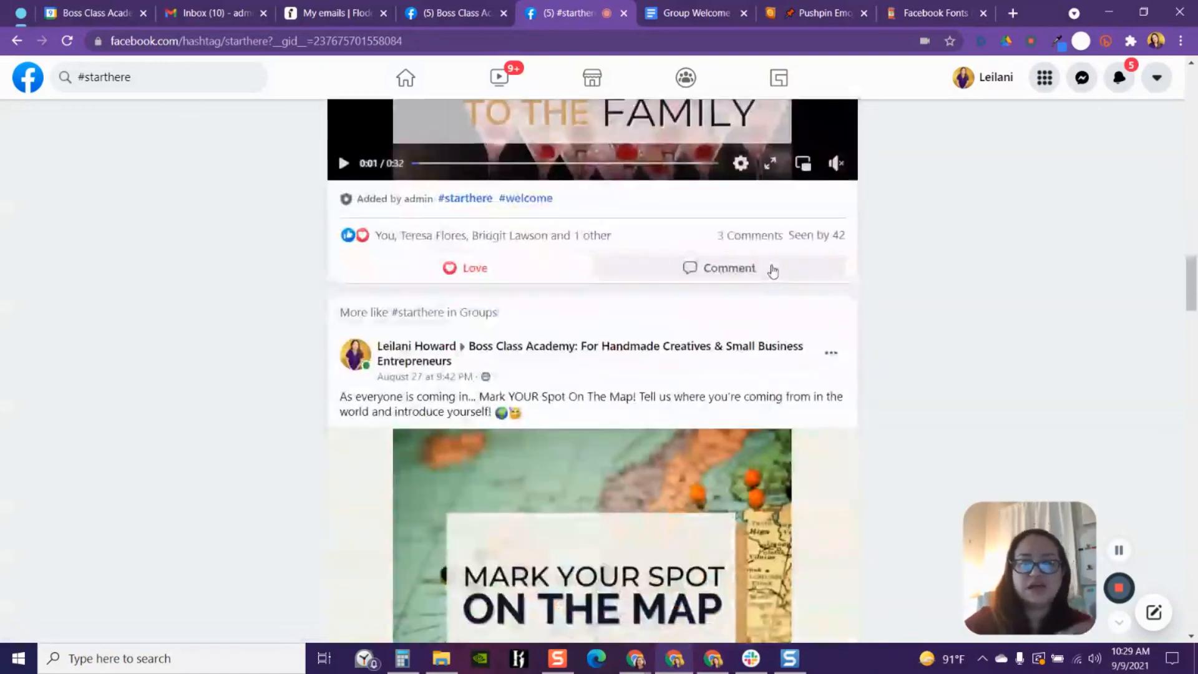
scroll(774, 268, "down", 12)
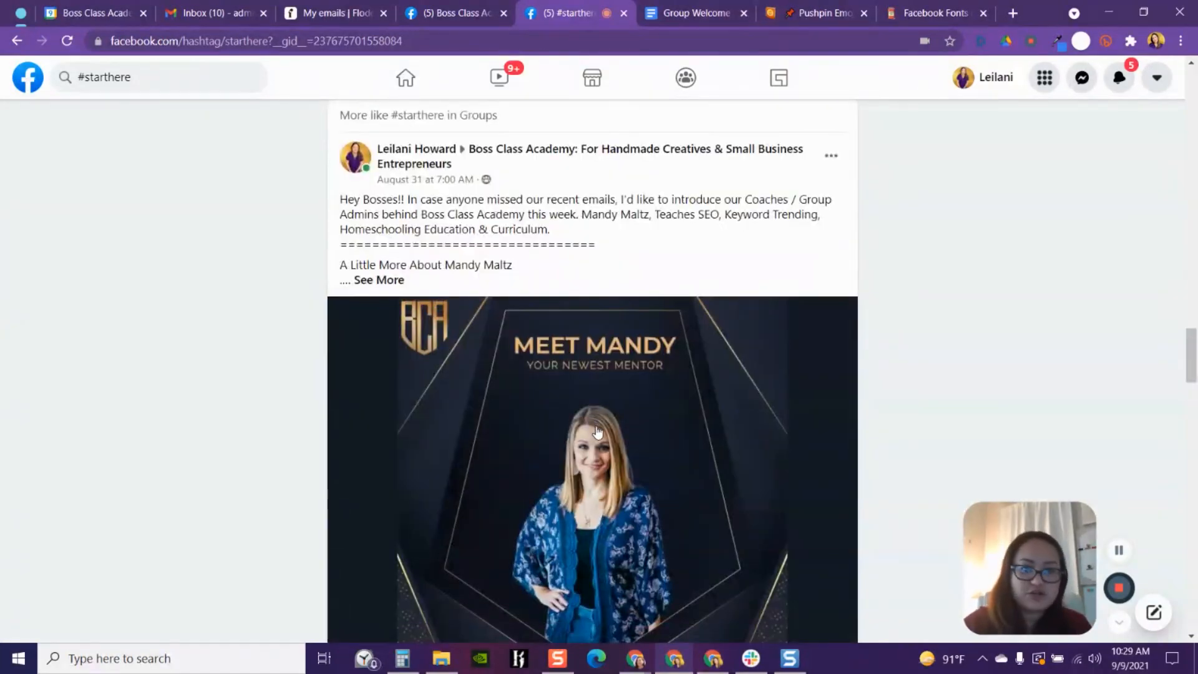
scroll(596, 430, "down", 20)
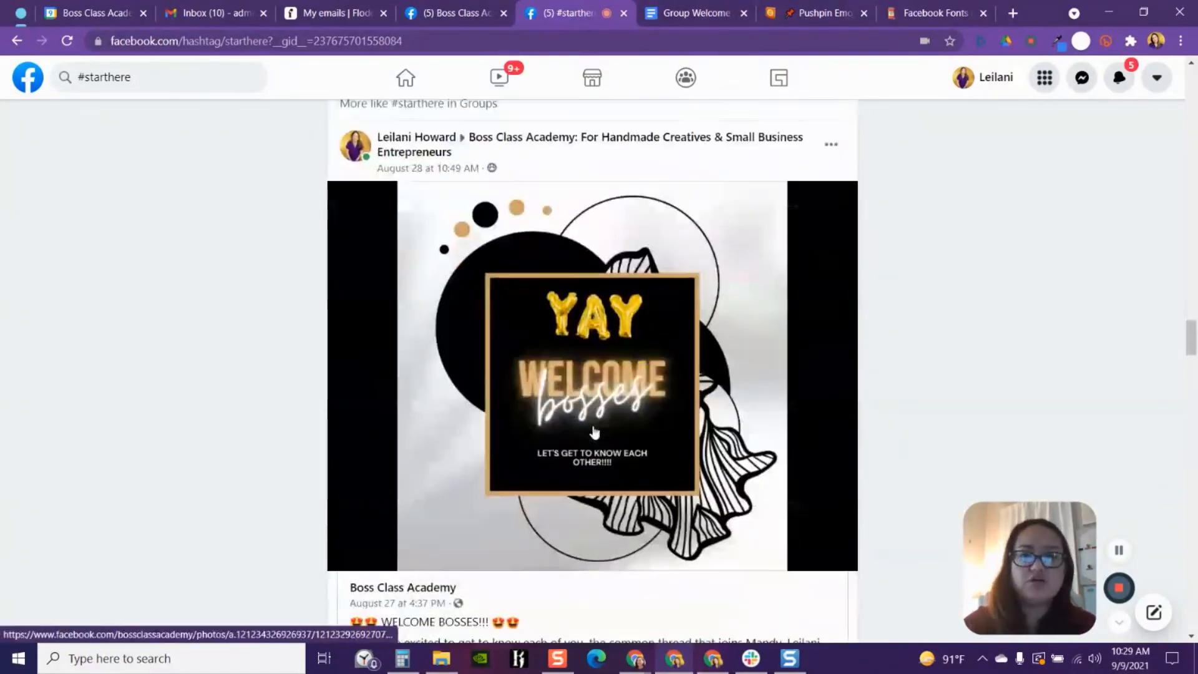
scroll(595, 430, "down", 10)
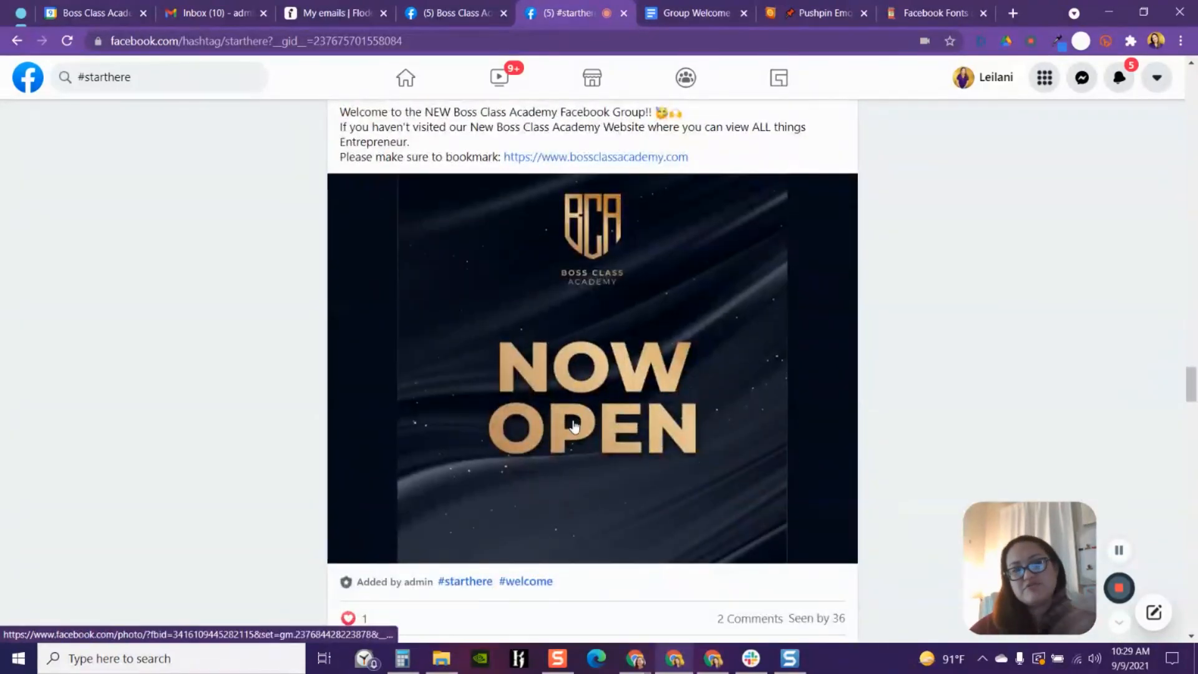
scroll(574, 425, "up", 20)
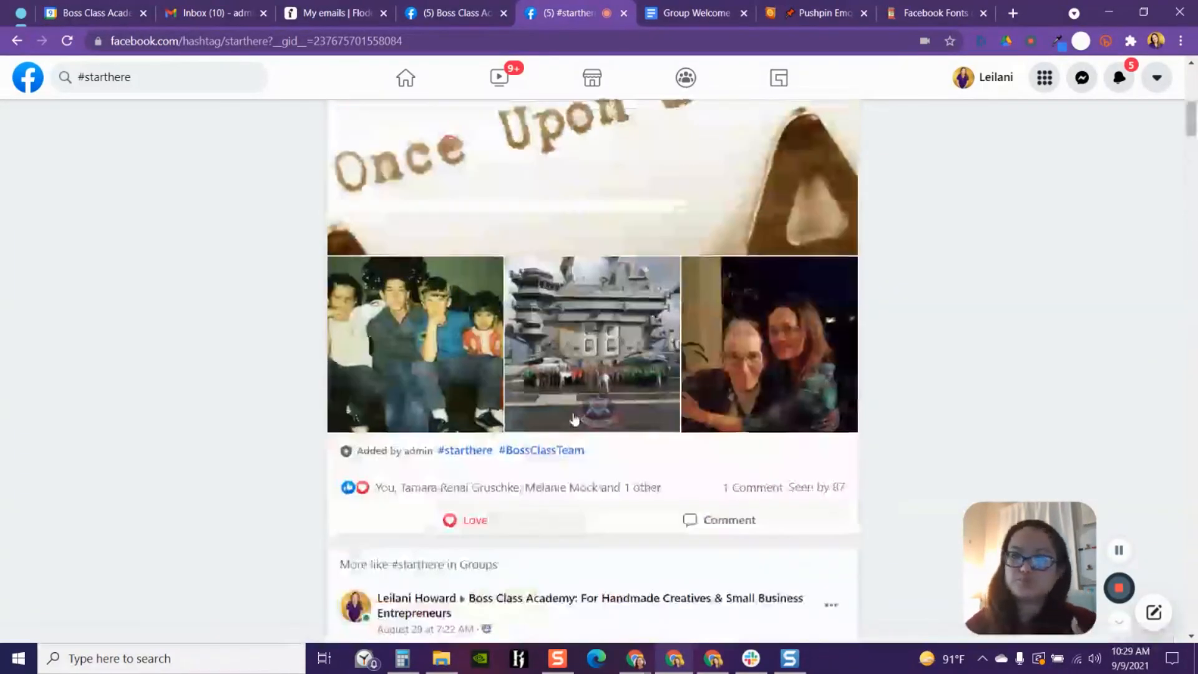
scroll(573, 413, "up", 15)
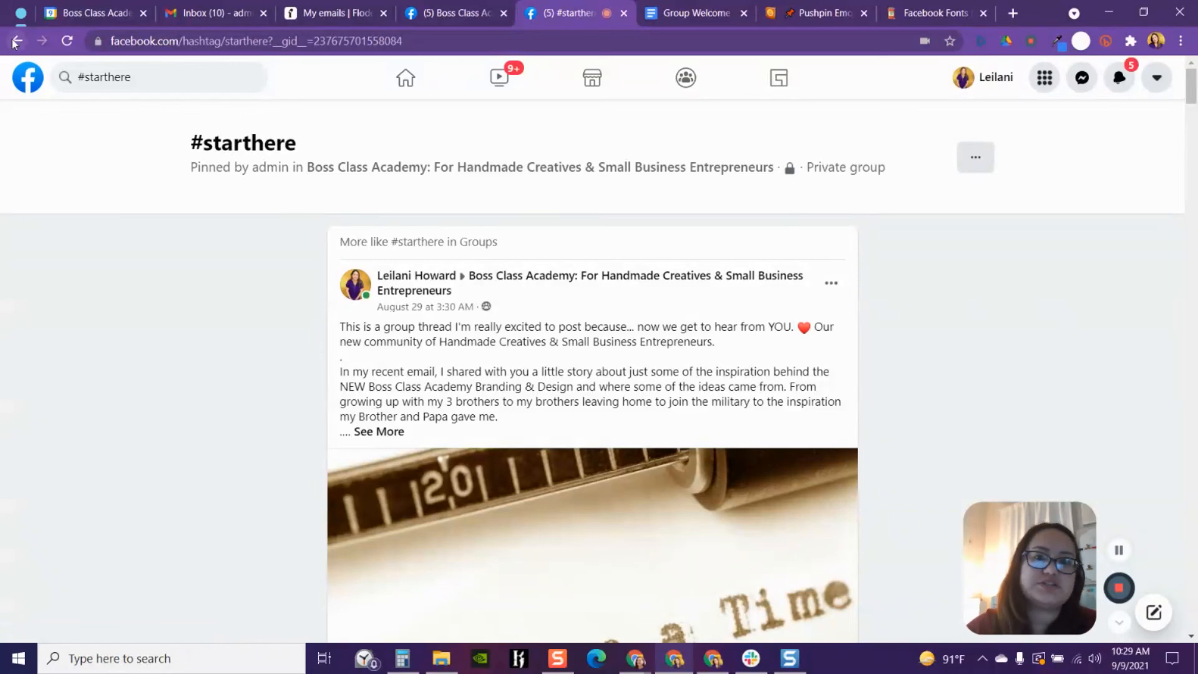
- Open the group's home page from a post's group link and collapse the group management sidebar
mouse_move(488, 281)
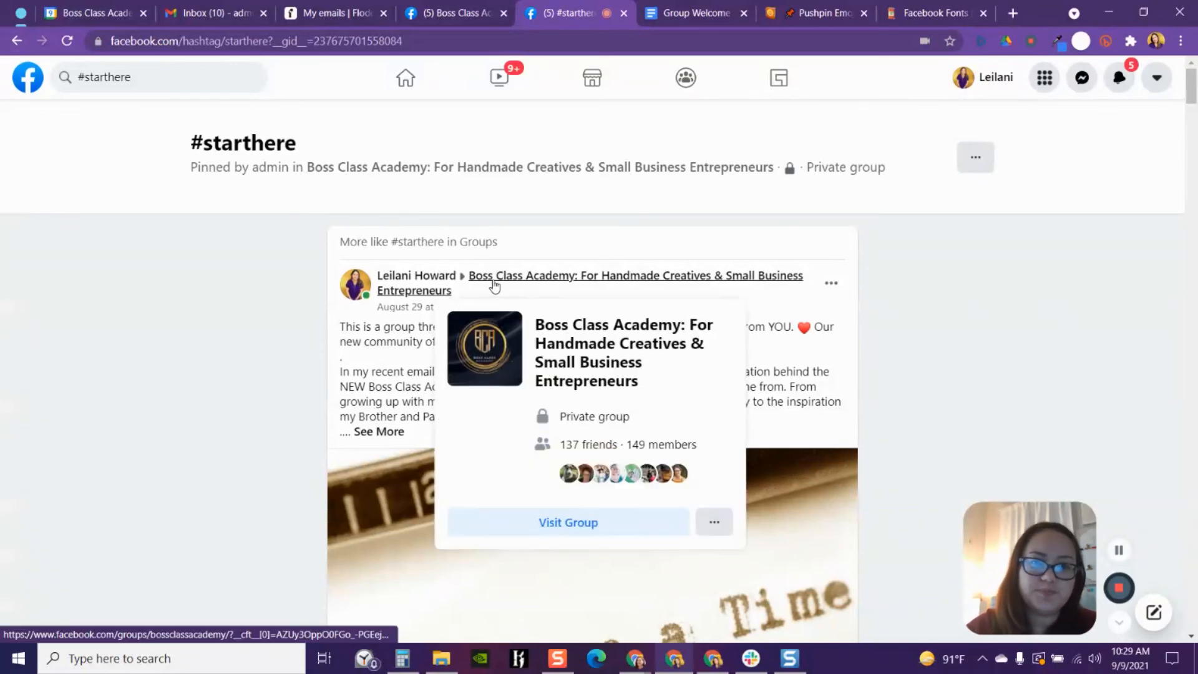
left_click(643, 278)
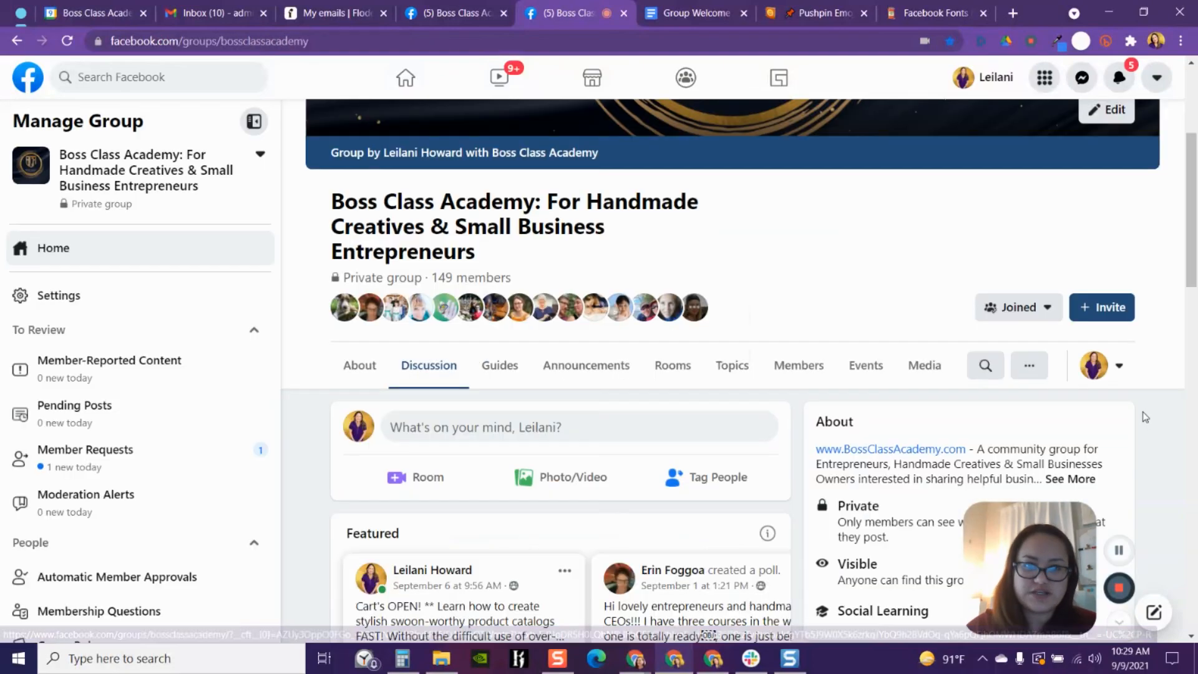
left_click(254, 122)
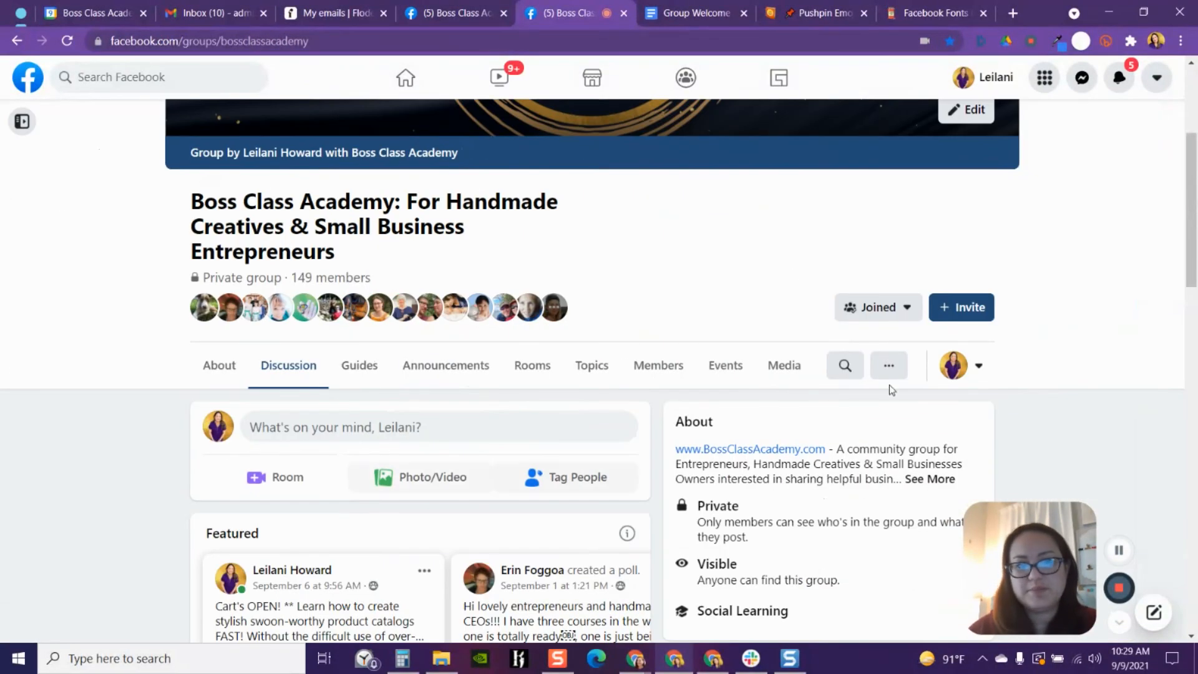
scroll(671, 281, "down", 7)
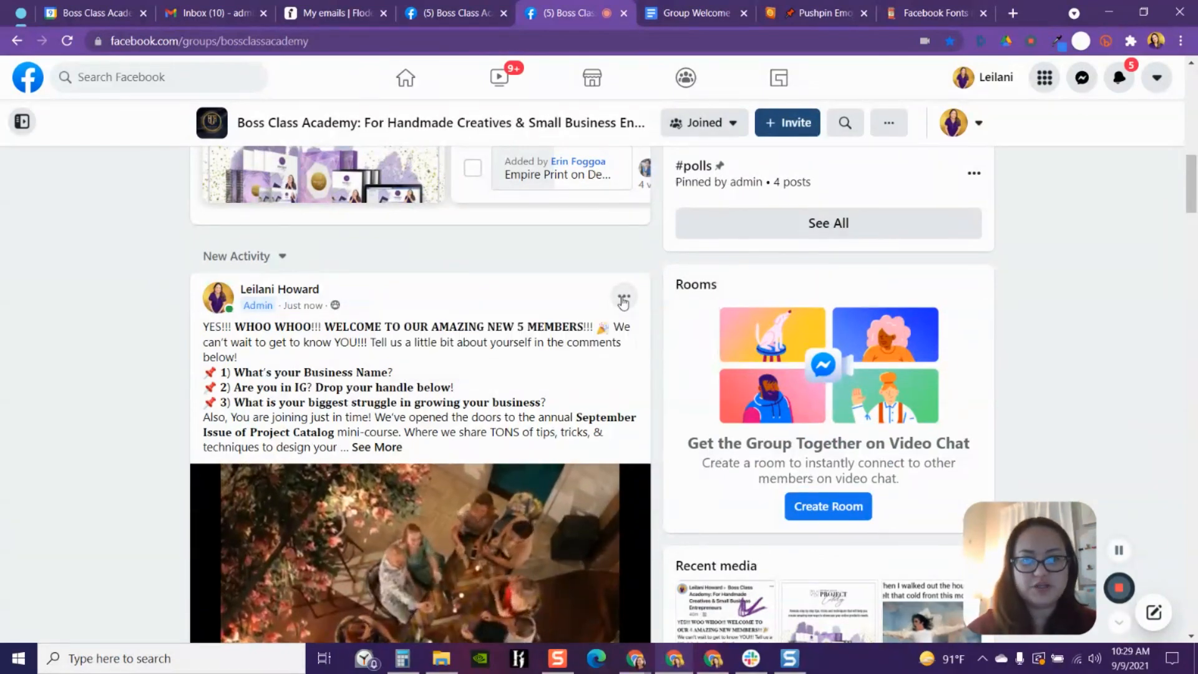
scroll(638, 304, "down", 3)
scroll(642, 326, "up", 2)
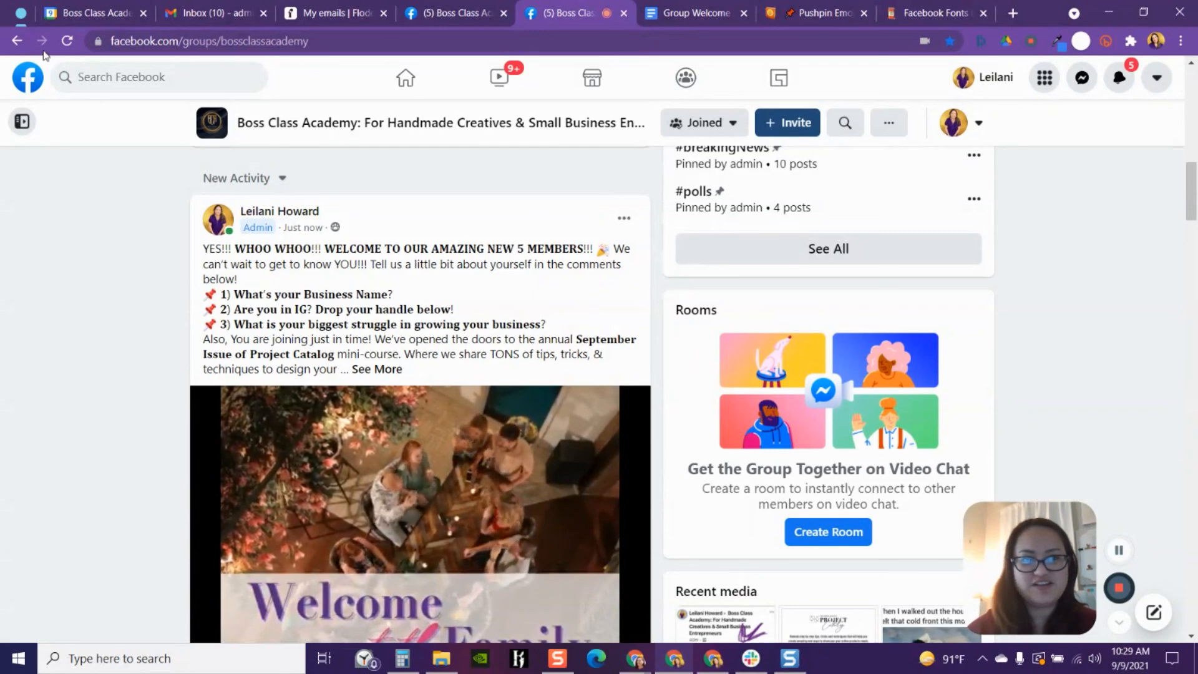
- Reload the group page, collapse the management sidebar again and scroll through the newly published welcome post
left_click(65, 42)
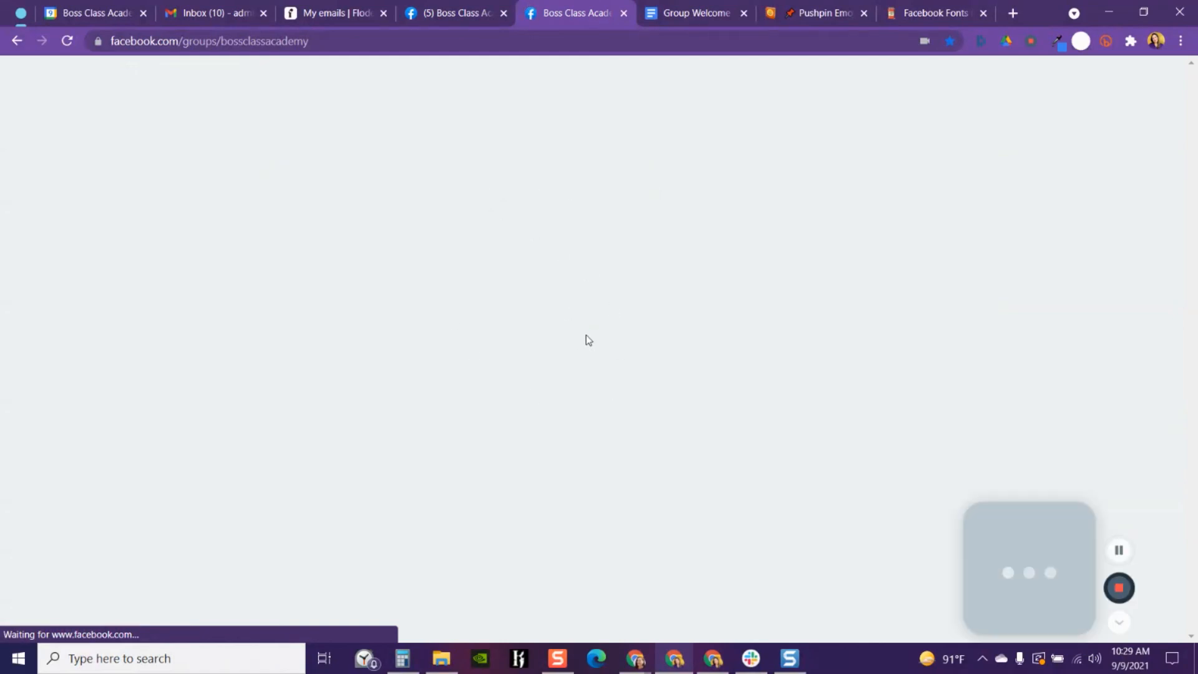
scroll(717, 423, "down", 8)
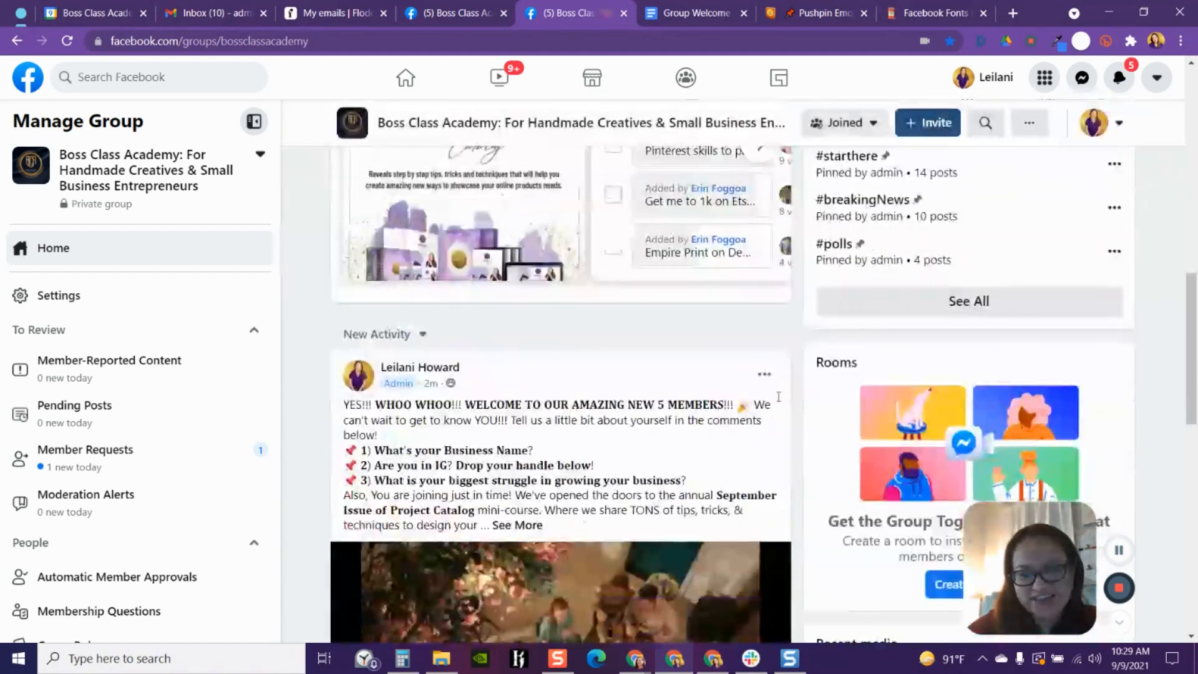
left_click(255, 121)
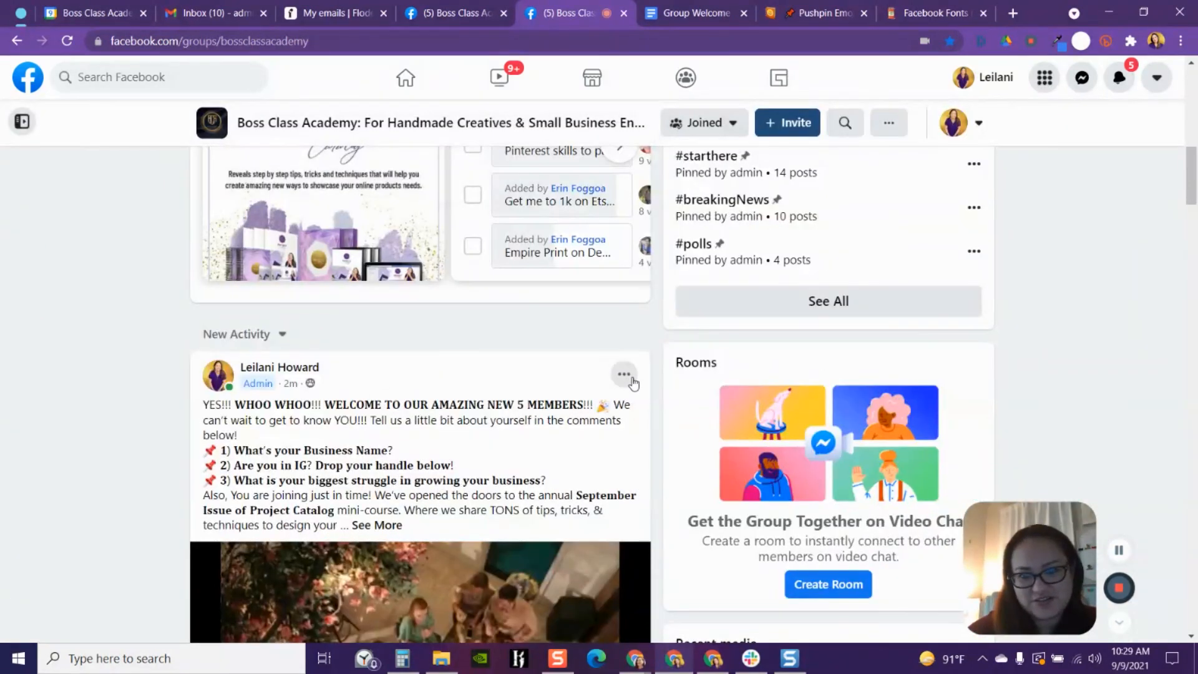
scroll(631, 379, "down", 2)
scroll(627, 273, "up", 1)
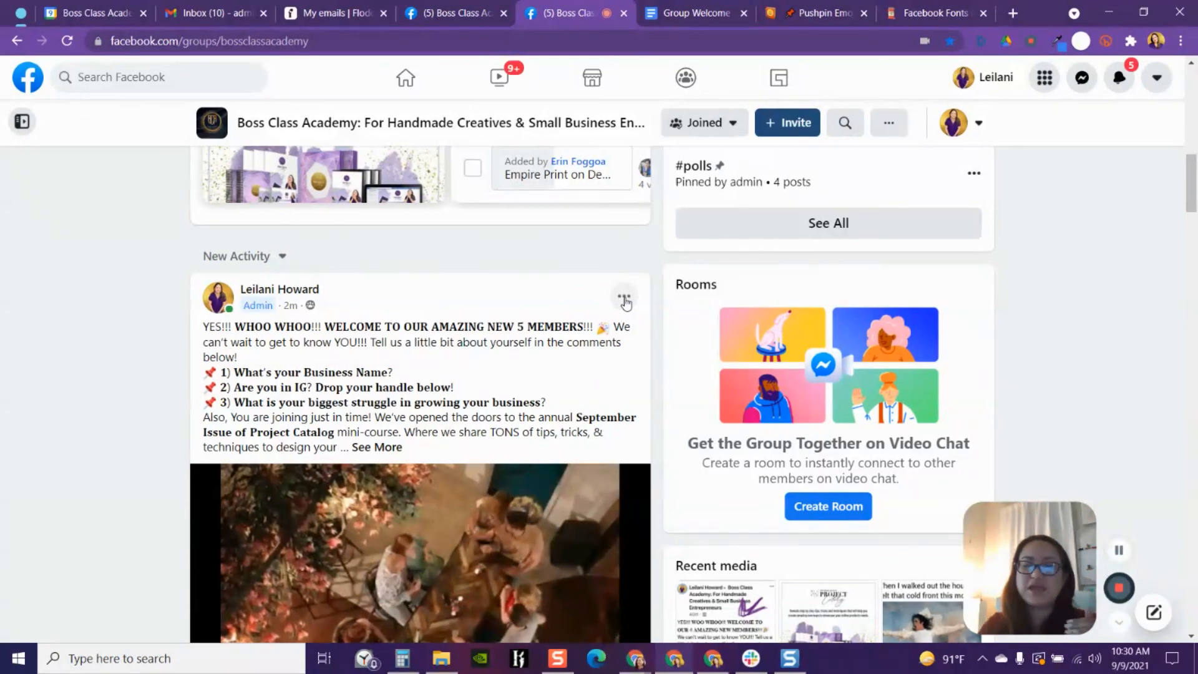
scroll(465, 527, "down", 5)
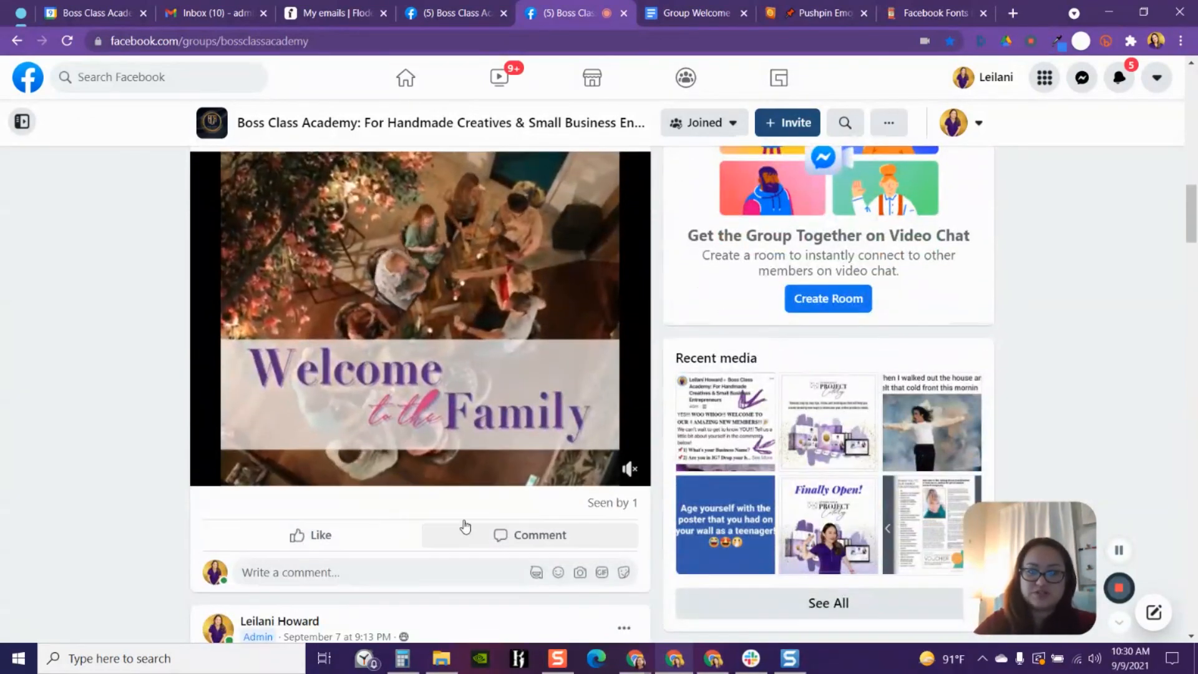
scroll(562, 381, "up", 3)
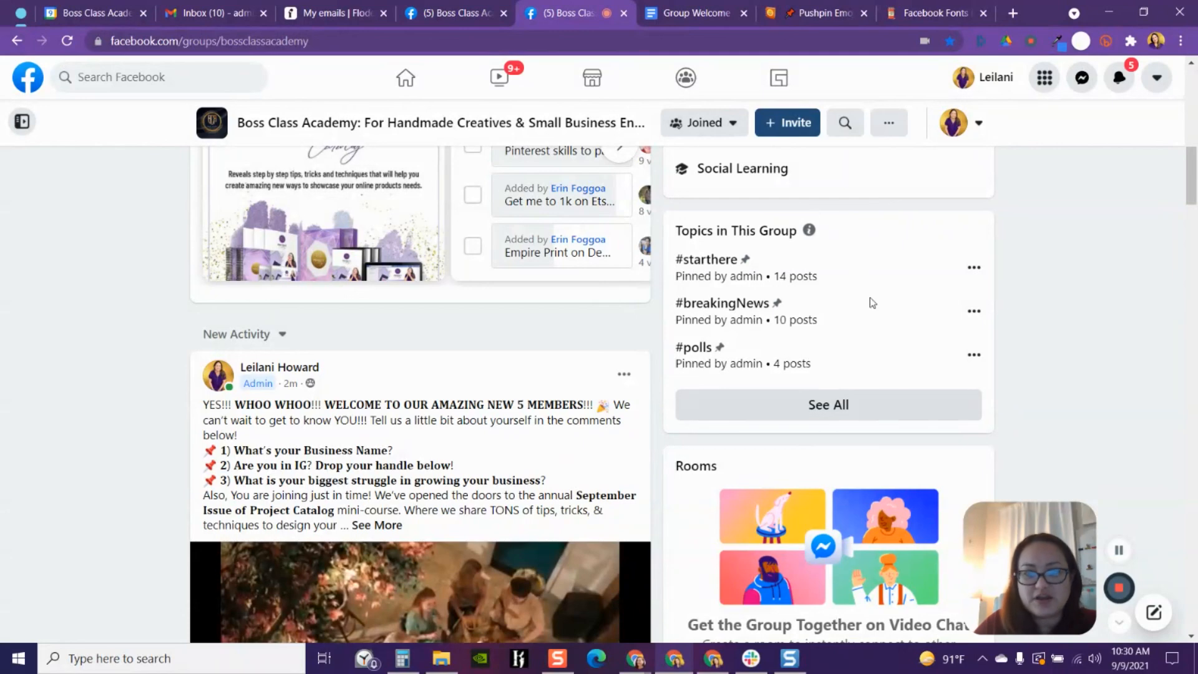
- Open the group's full topics list, filter it to show All topics and scroll through them
left_click(824, 412)
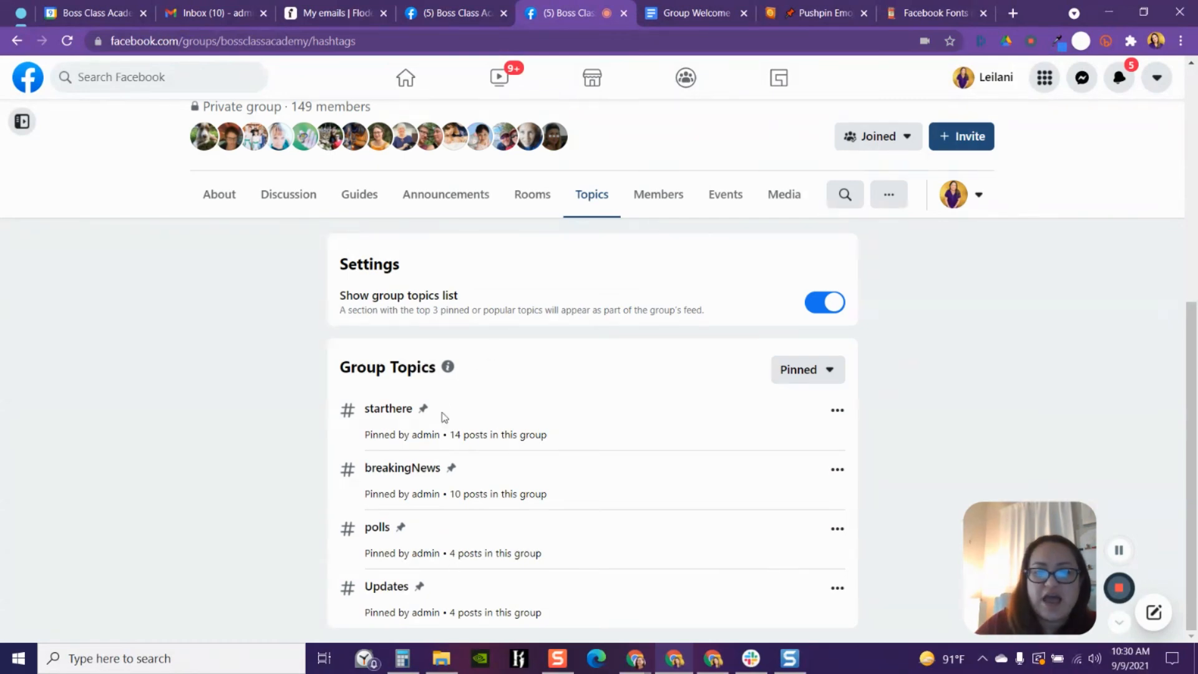
left_click(797, 374)
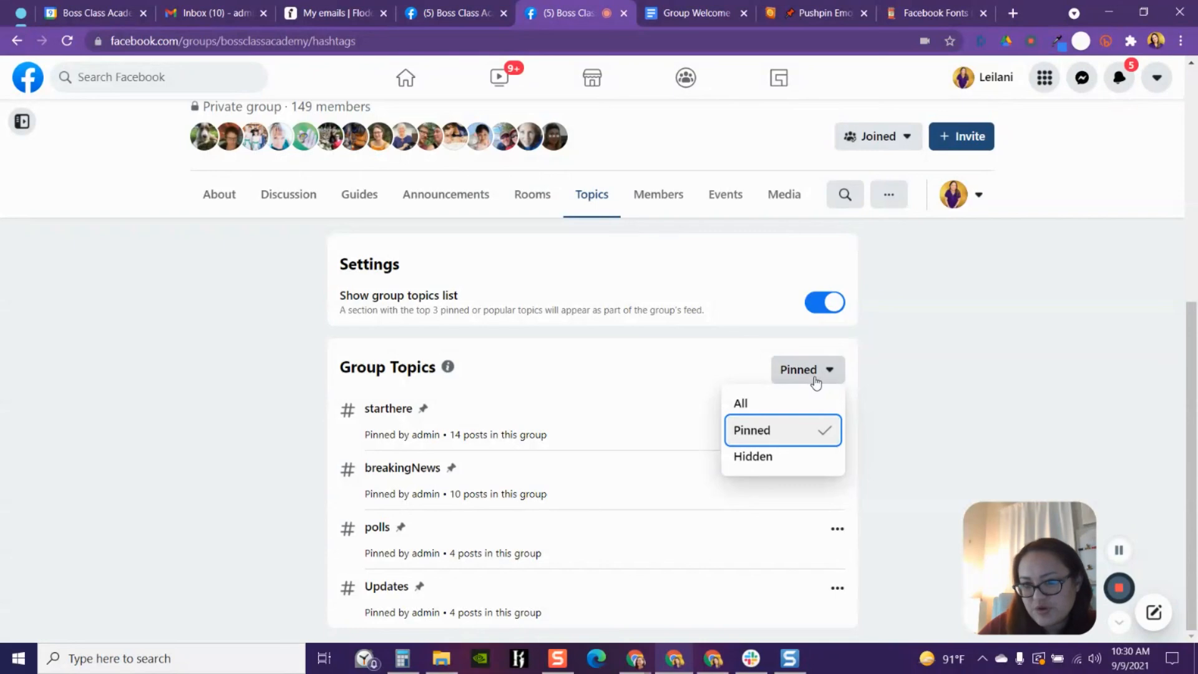
left_click(741, 403)
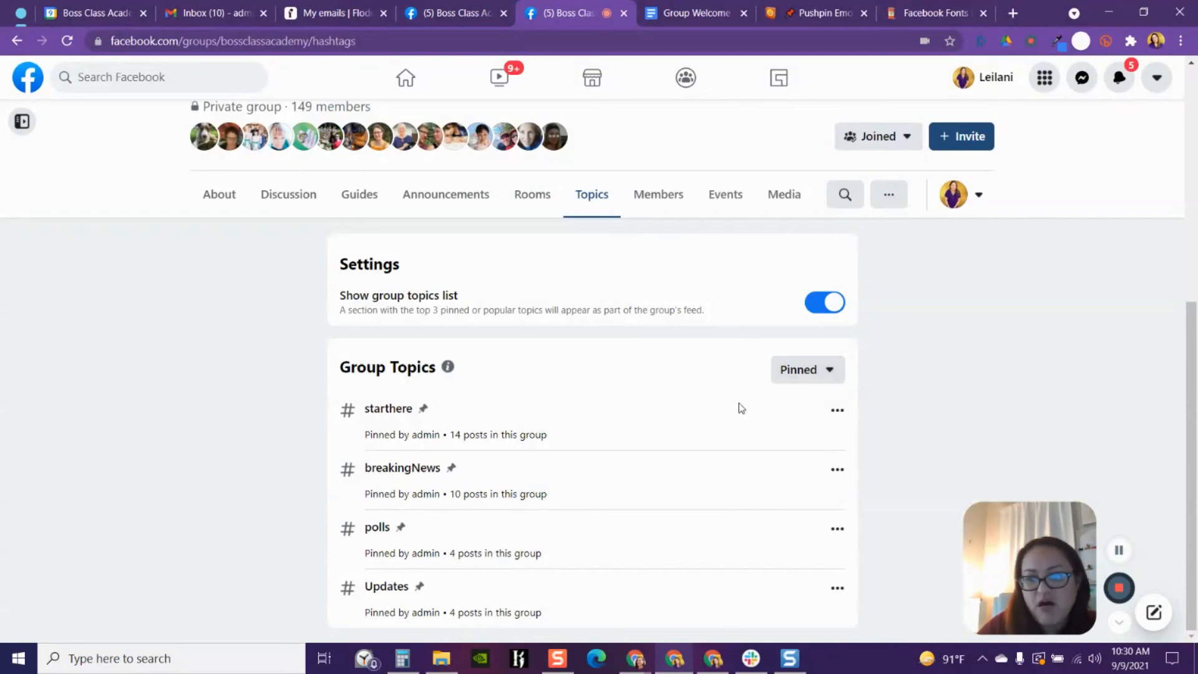
scroll(616, 408, "down", 6)
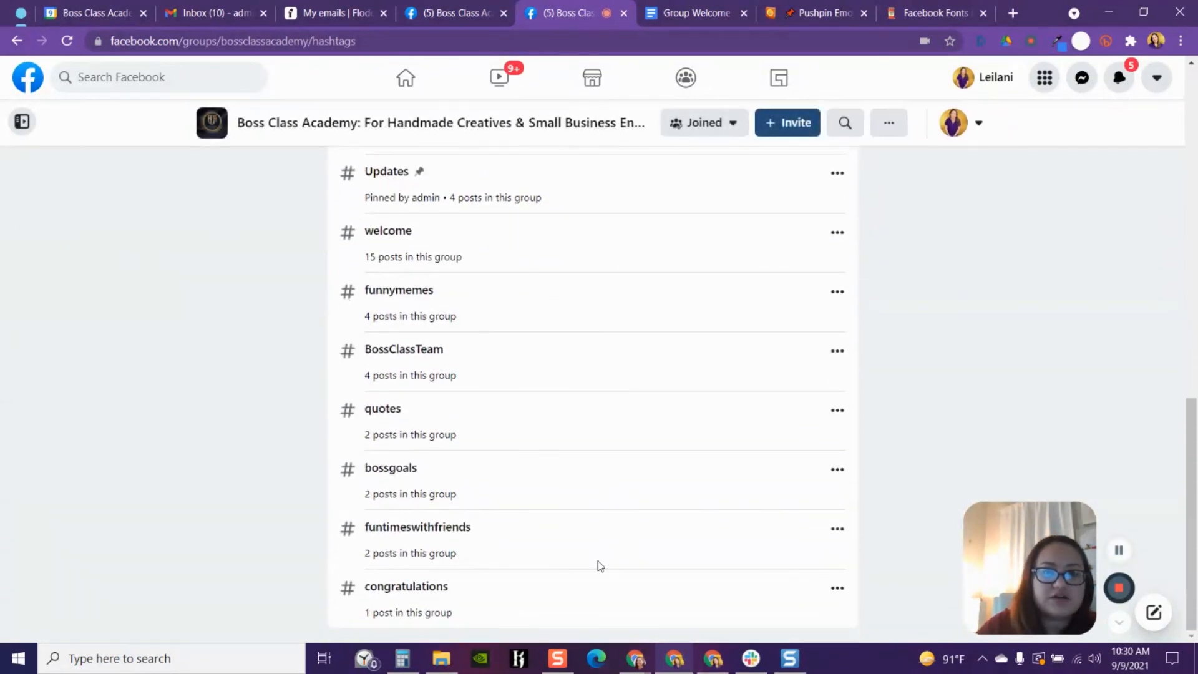
scroll(723, 536, "up", 8)
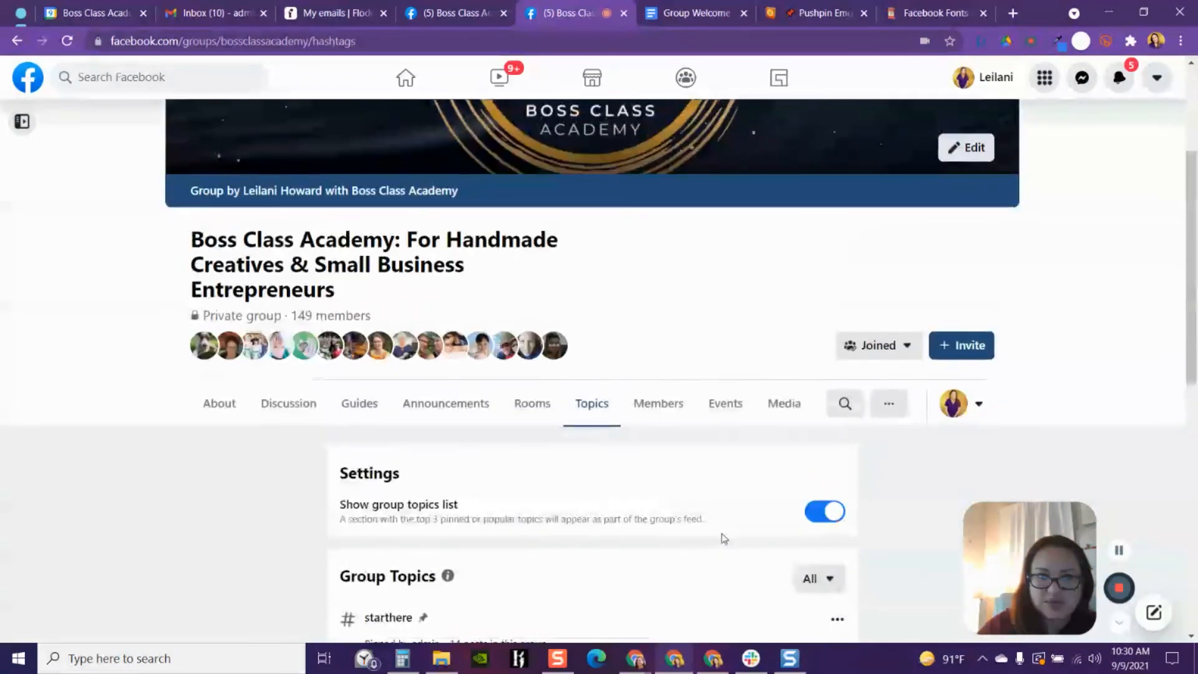
scroll(696, 561, "down", 2)
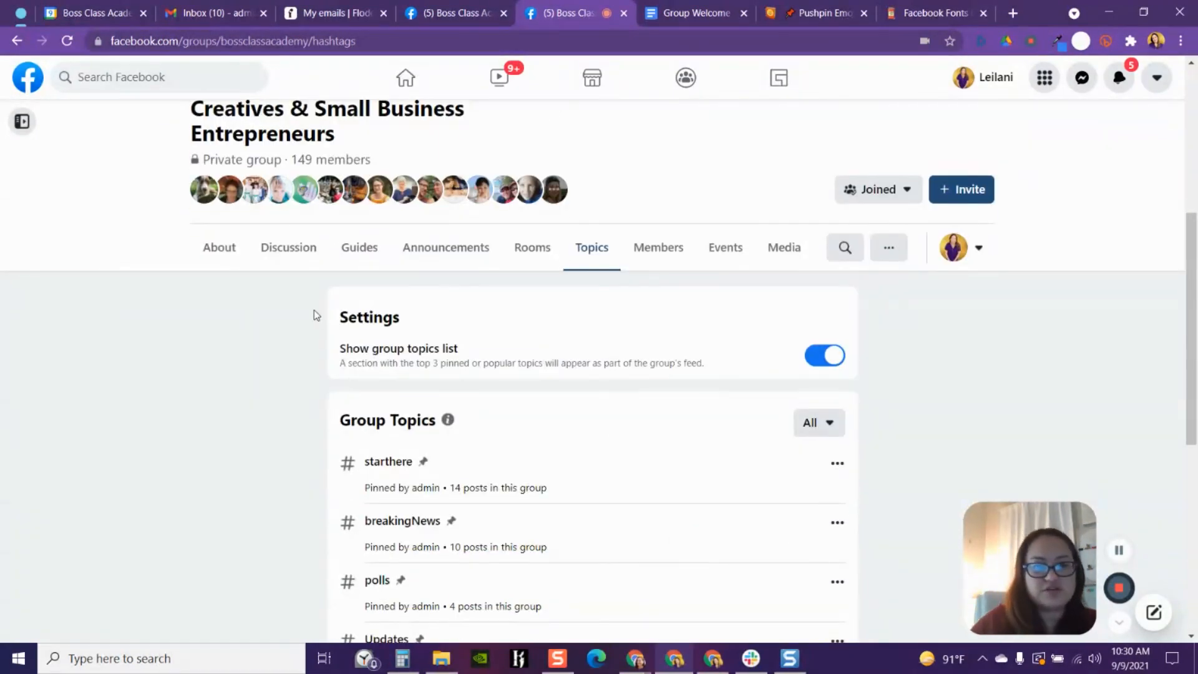
- Return to the group's Discussion feed and scroll down to the new welcome post
left_click(273, 247)
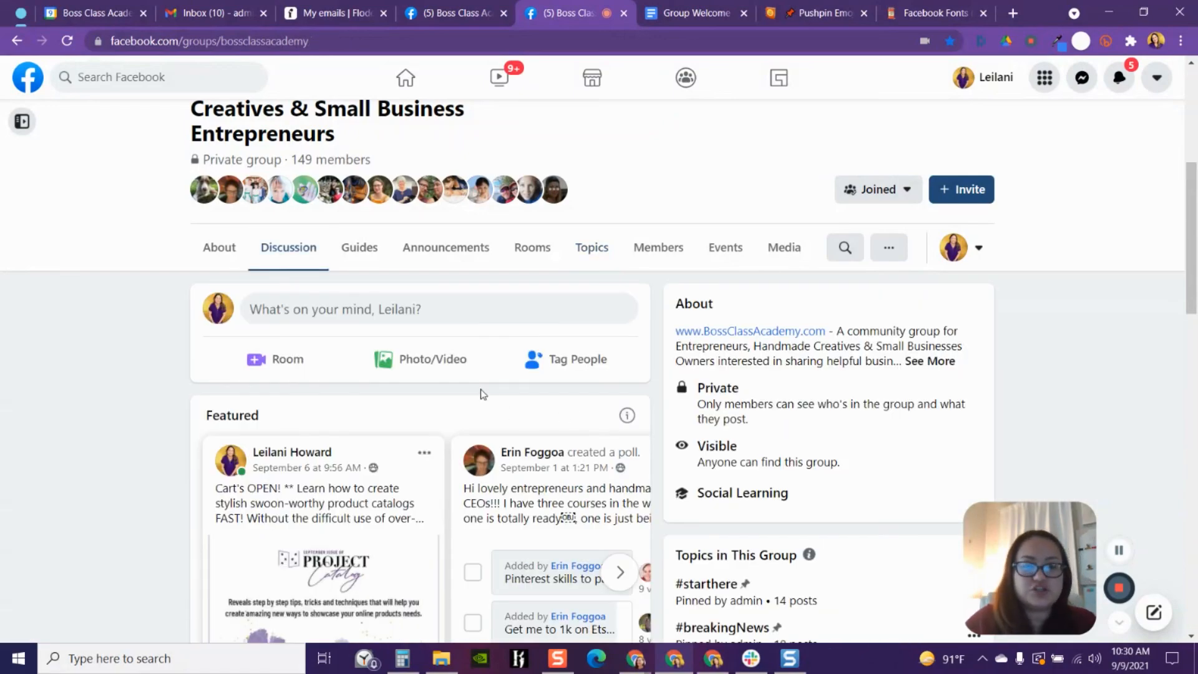
scroll(480, 389, "down", 3)
scroll(477, 400, "down", 3)
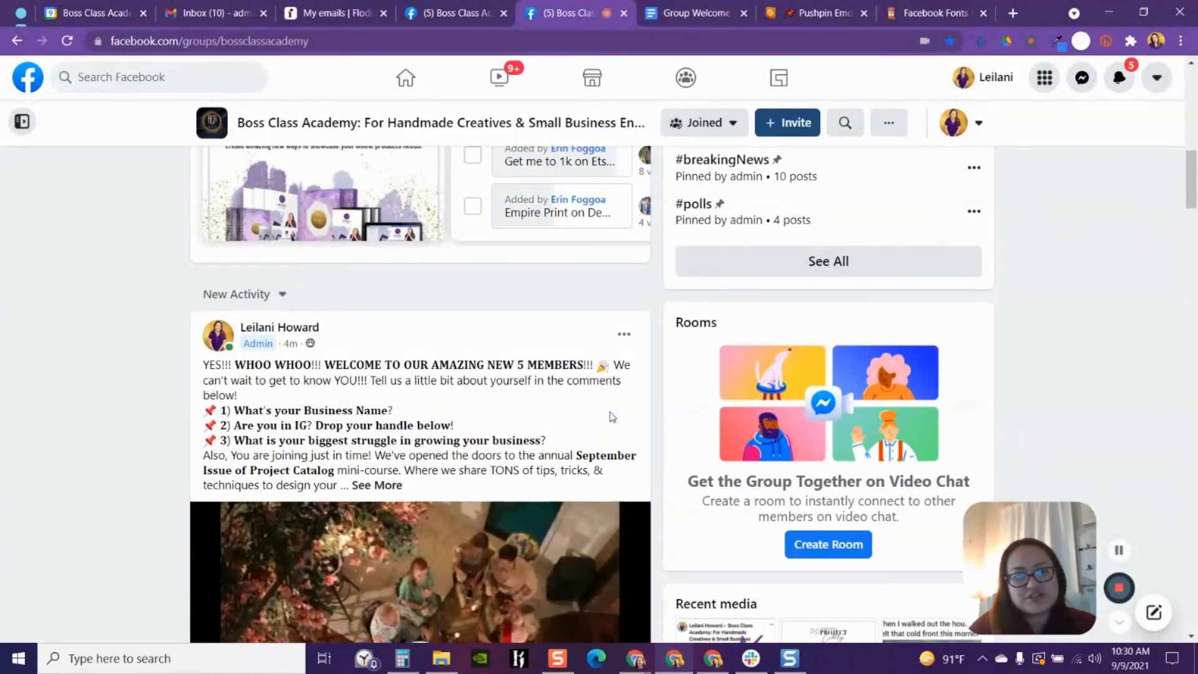
scroll(534, 454, "down", 3)
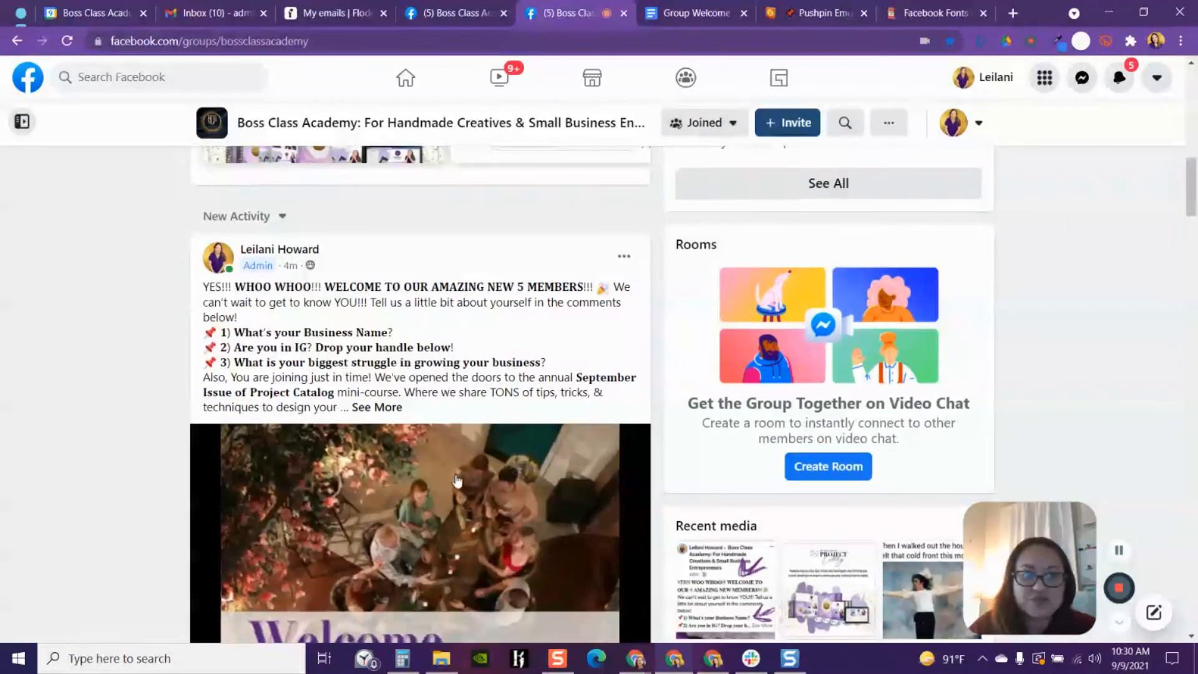